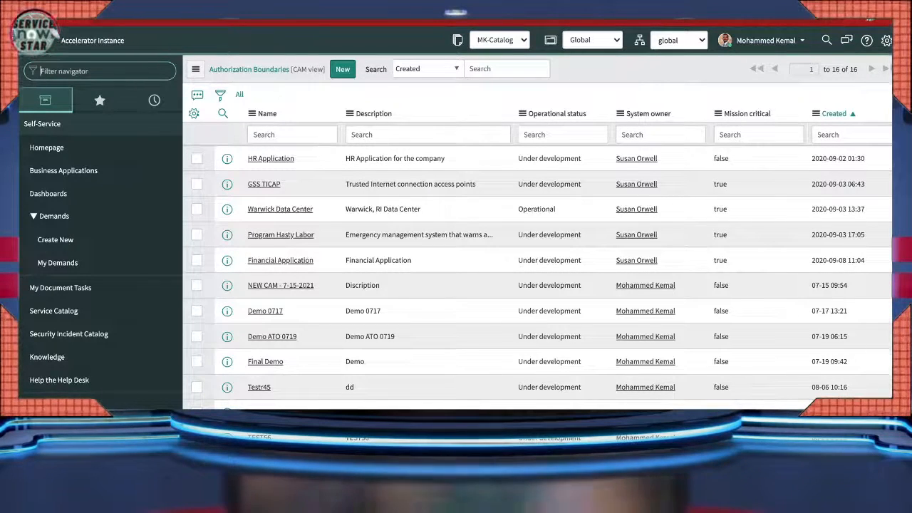
# - Filter the navigator with CONT and scroll to the Continuous Authorization & Monitoring modules
pyautogui.write('CONT')
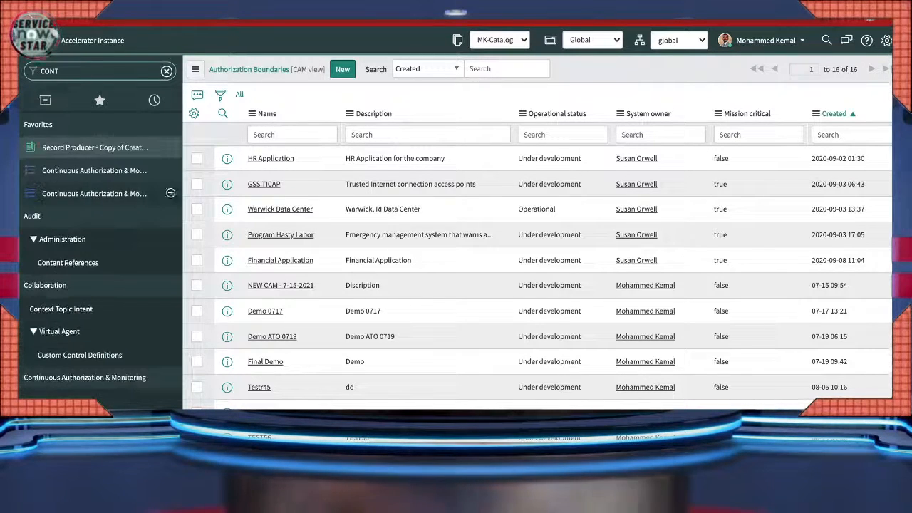
pyautogui.scroll(-4, 99, 250)
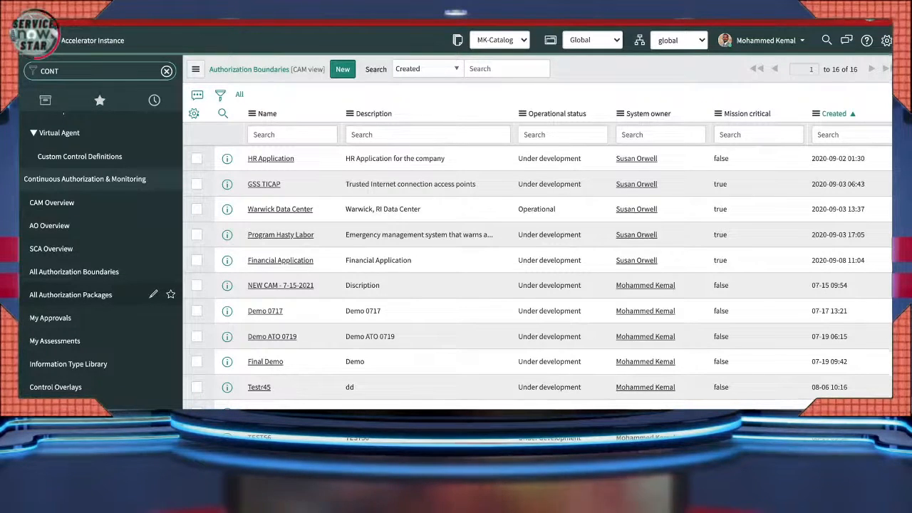
pyautogui.scroll(-1, 100, 317)
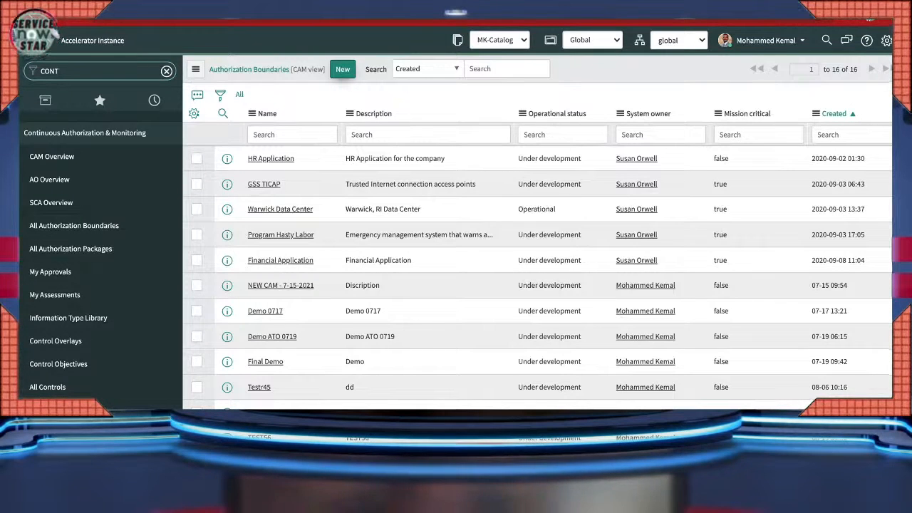
# - Fill a new boundary with name and description 'Okta - Demo Bounday', leaving Mission critical unchecked
pyautogui.click(343, 69)
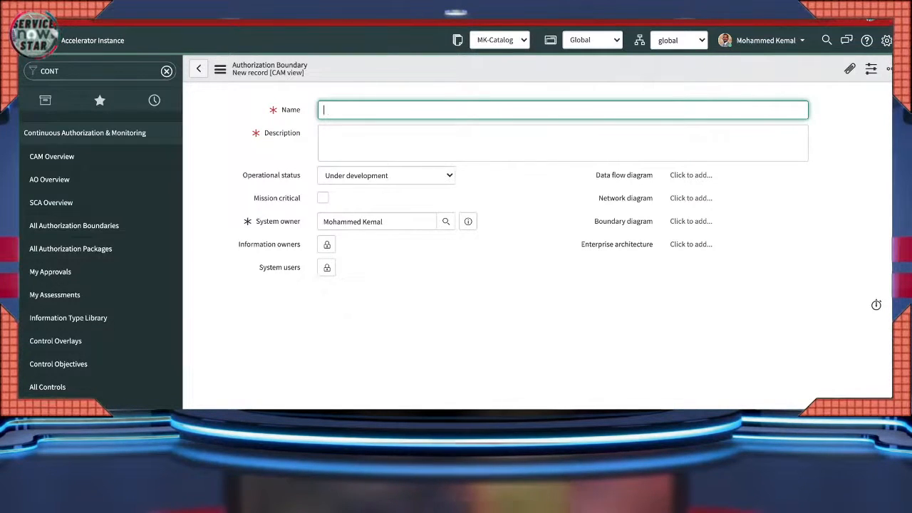
pyautogui.write('Okta')
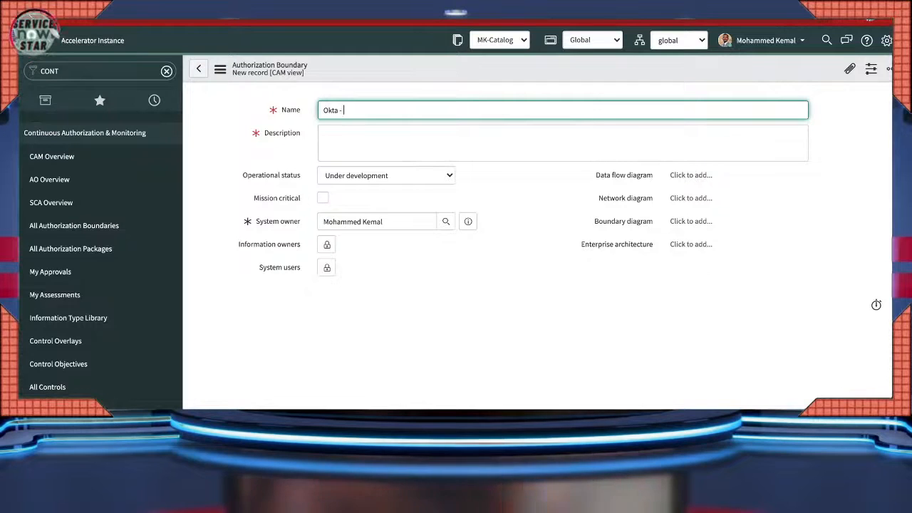
pyautogui.write('- ')
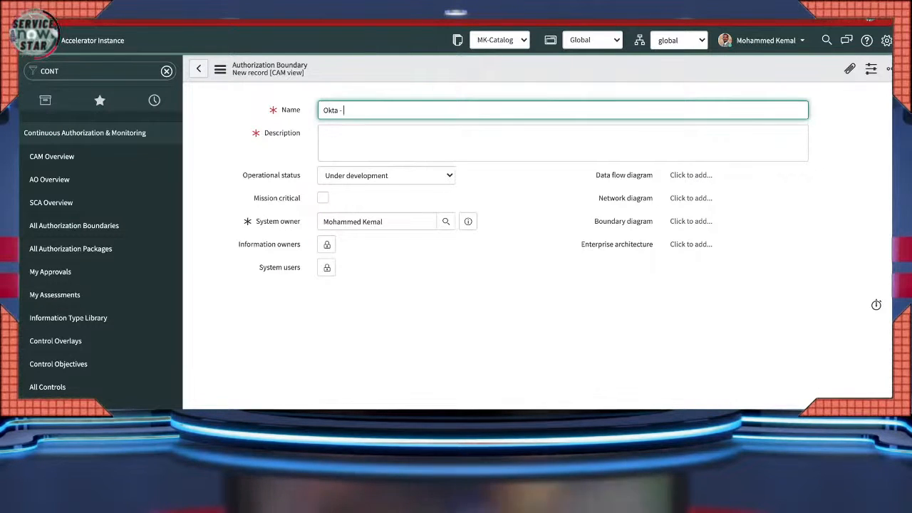
pyautogui.write('Demo')
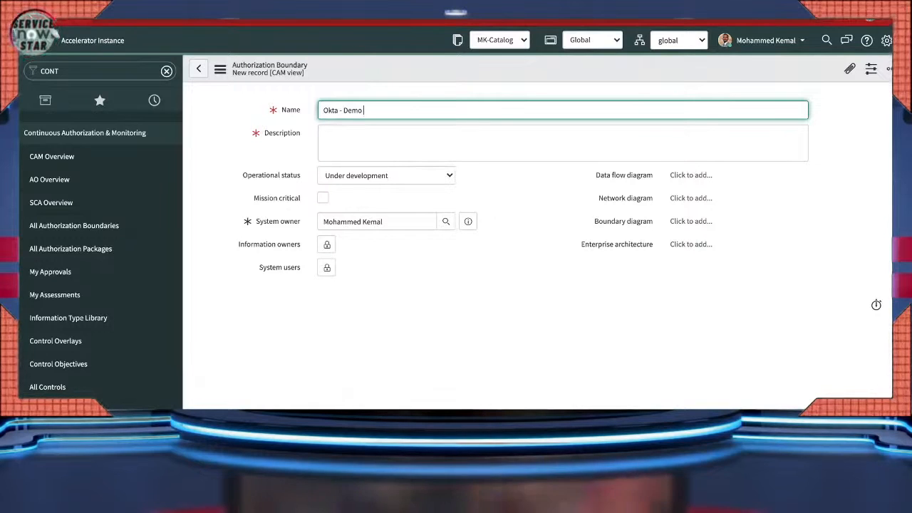
pyautogui.write(' Bounday')
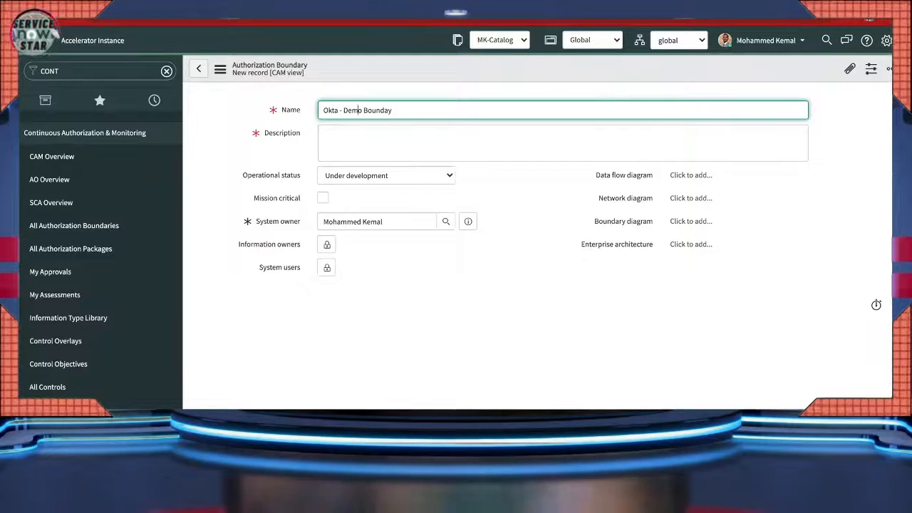
pyautogui.hotkey('ctrl', 'a')
pyautogui.hotkey('ctrl', 'c')
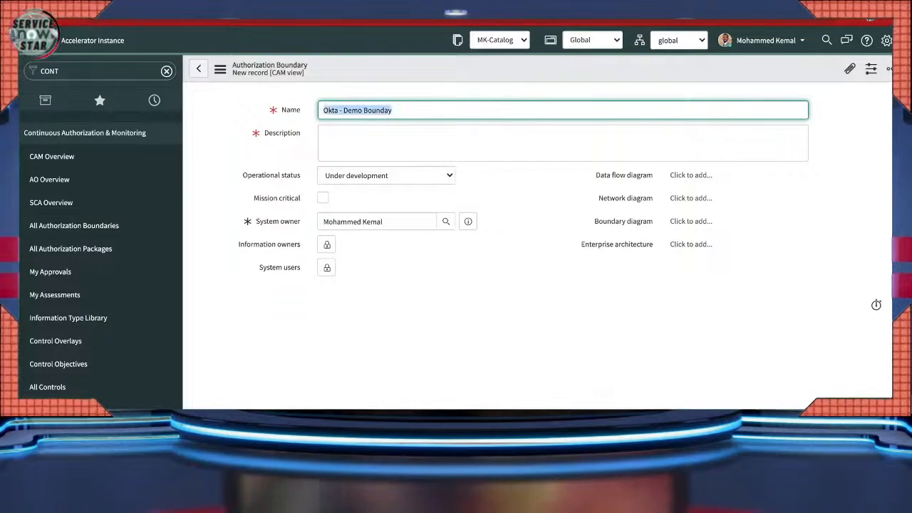
pyautogui.press('Tab')
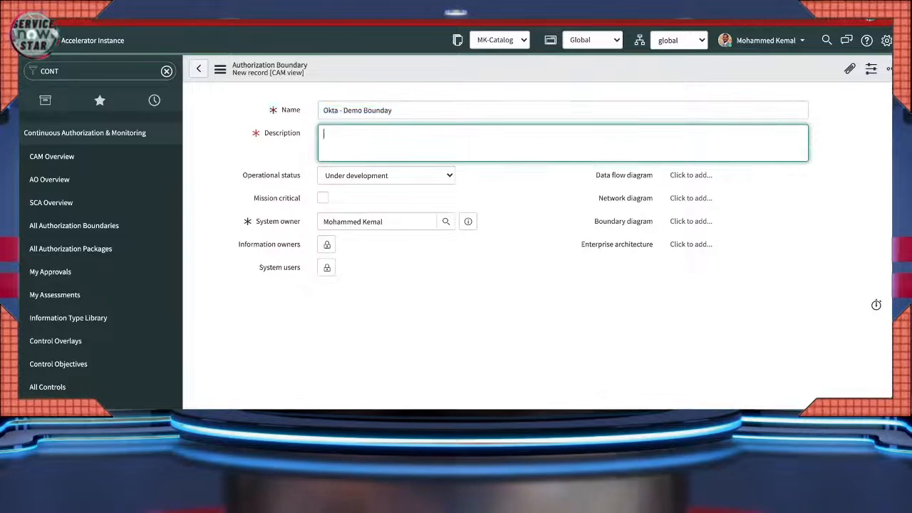
pyautogui.hotkey('ctrl', 'v')
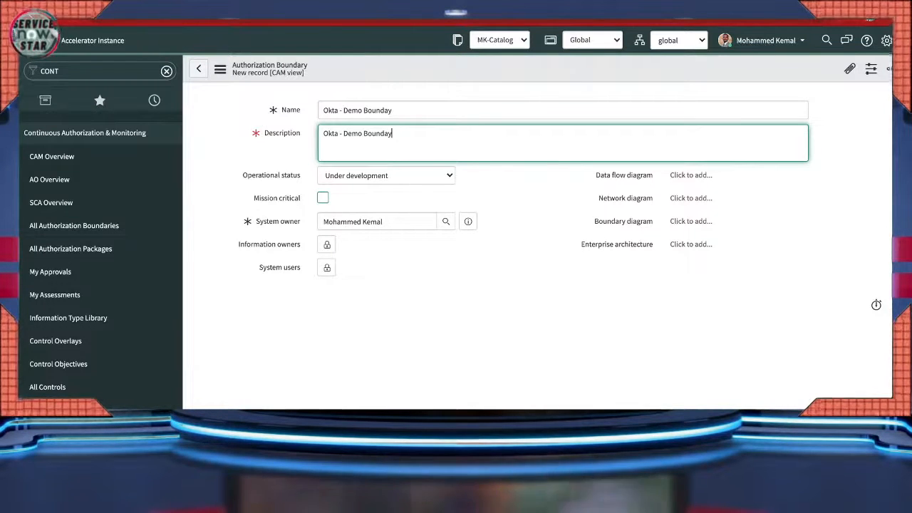
pyautogui.click(323, 198)
pyautogui.click(323, 199)
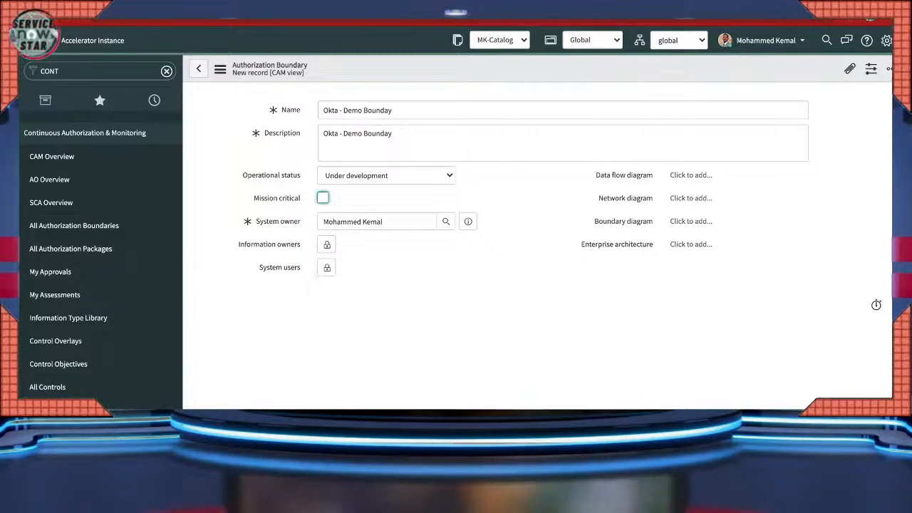
pyautogui.click(220, 69)
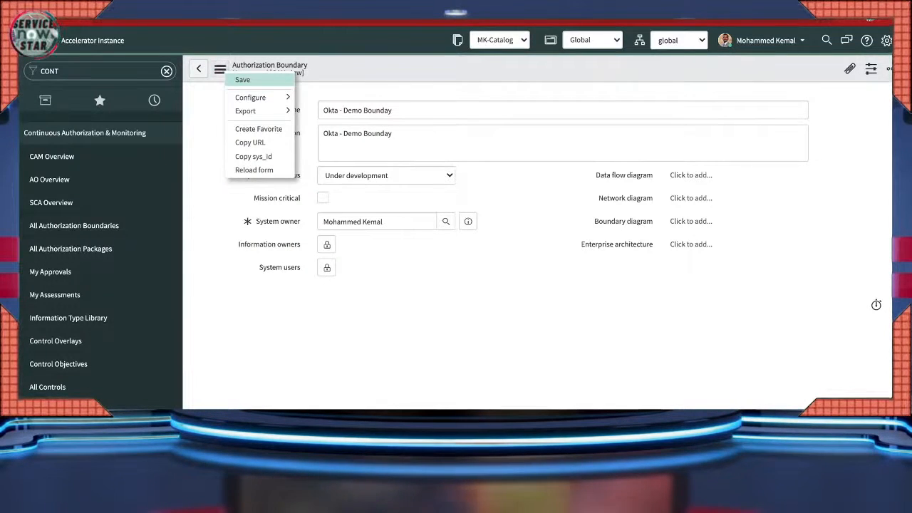
# - Save the Okta - Demo Bounday boundary and start a new Boundary Filter from it
pyautogui.click(242, 79)
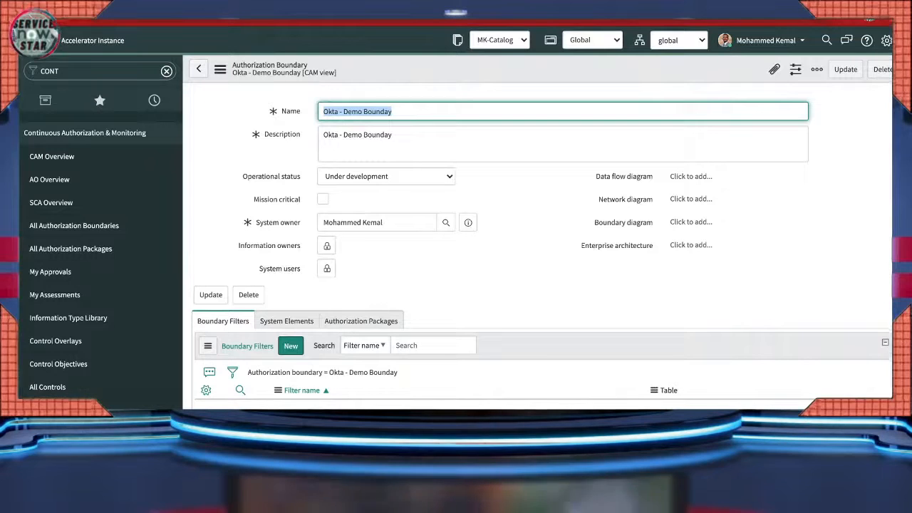
pyautogui.moveTo(260, 223); pyautogui.dragTo(295, 223)
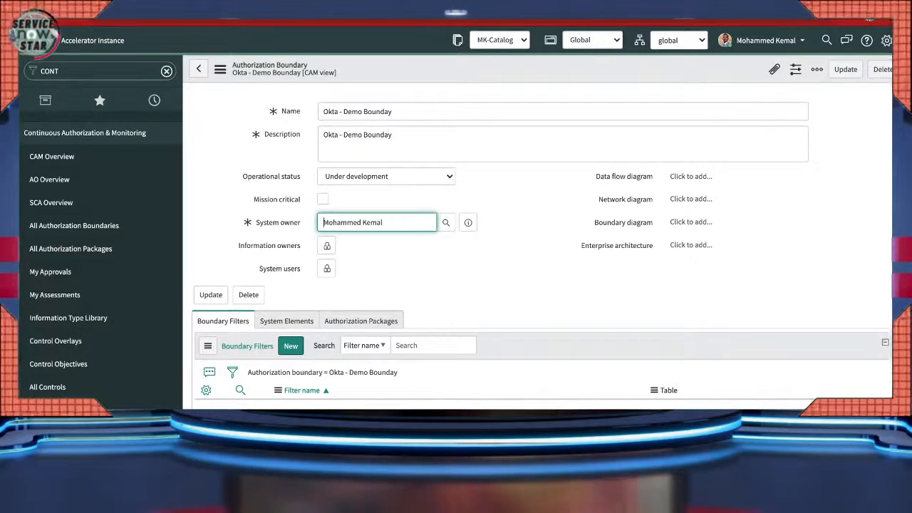
pyautogui.moveTo(278, 223)
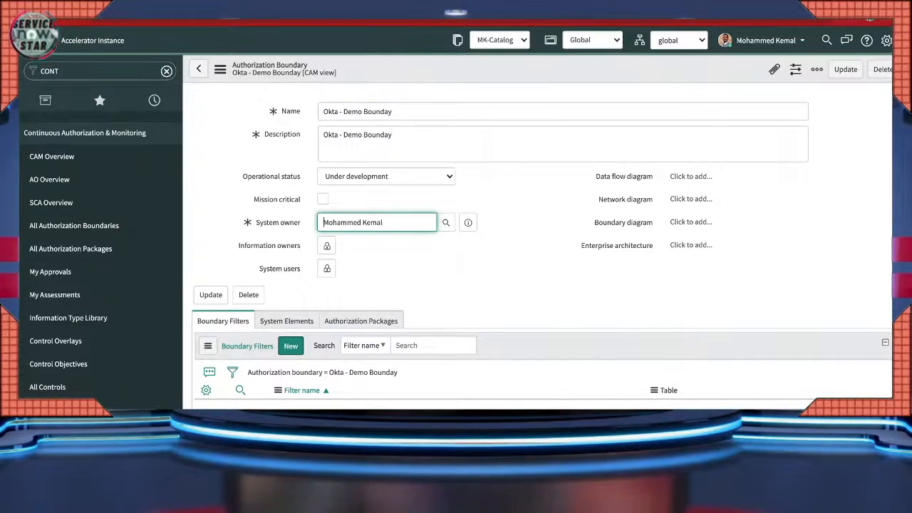
pyautogui.scroll(-1, 529, 248)
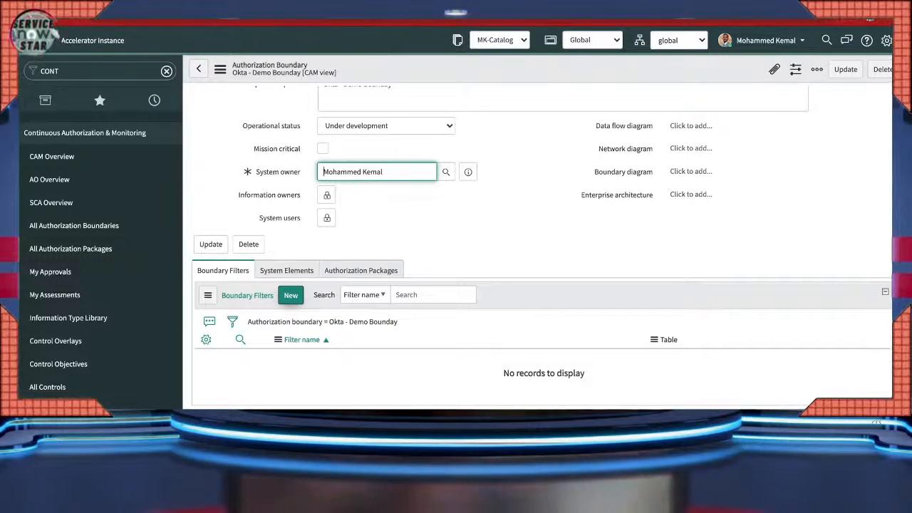
pyautogui.scroll(1, 542, 243)
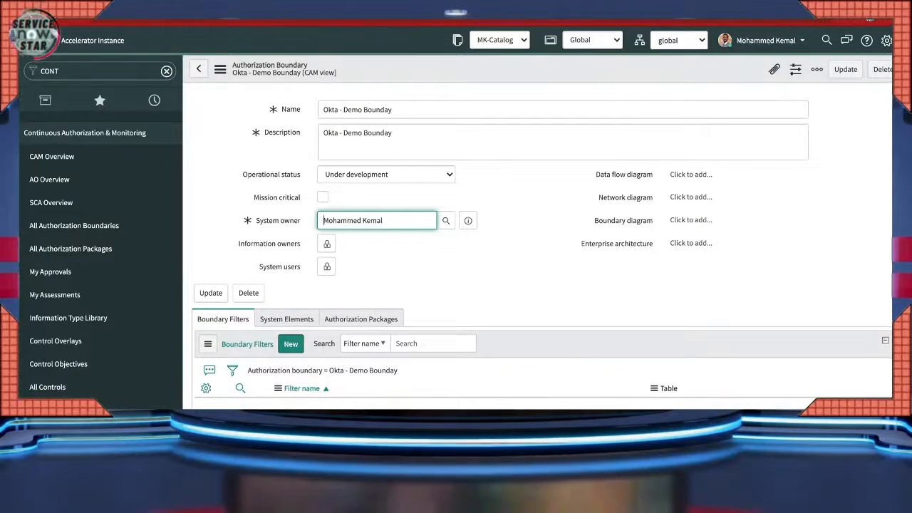
pyautogui.scroll(-1, 542, 243)
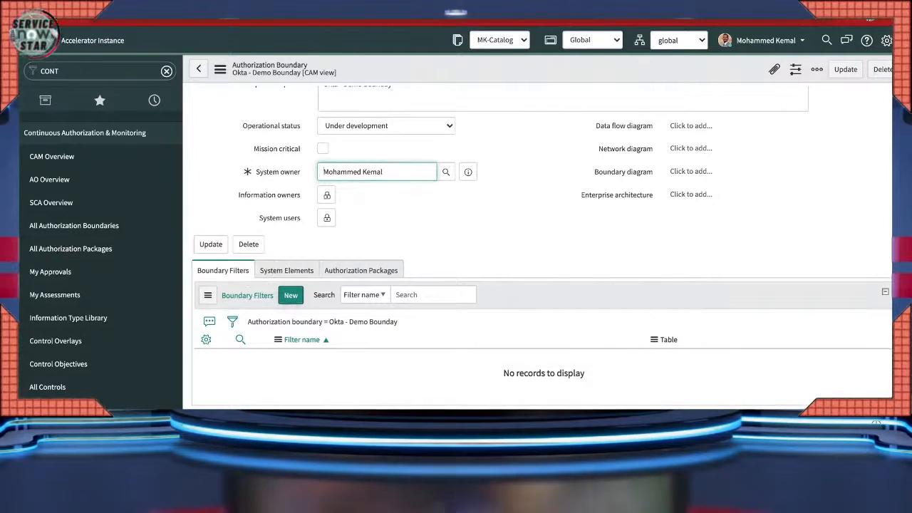
pyautogui.click(291, 295)
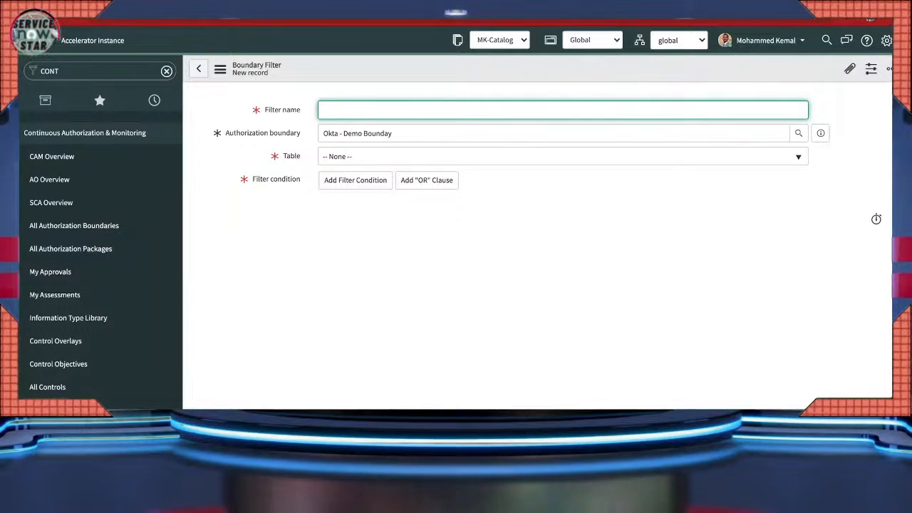
# - Name the filter 'Demo filter', set table Configuration Item [cmdb_ci], and add a condition row
pyautogui.write('Demo filter')
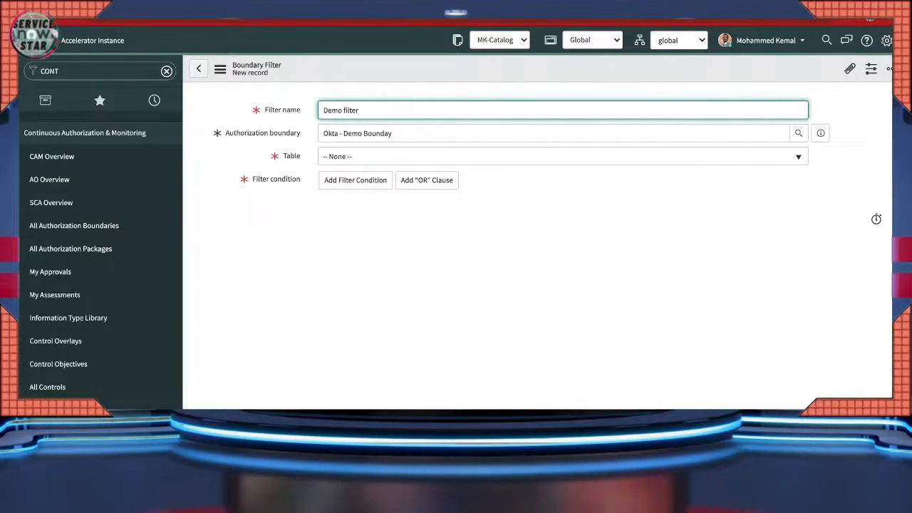
pyautogui.click(563, 157)
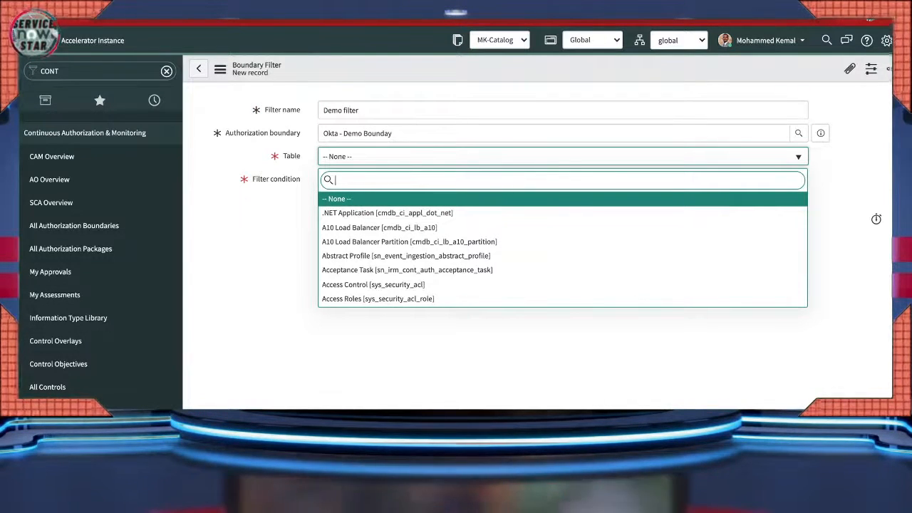
pyautogui.write('cmdb')
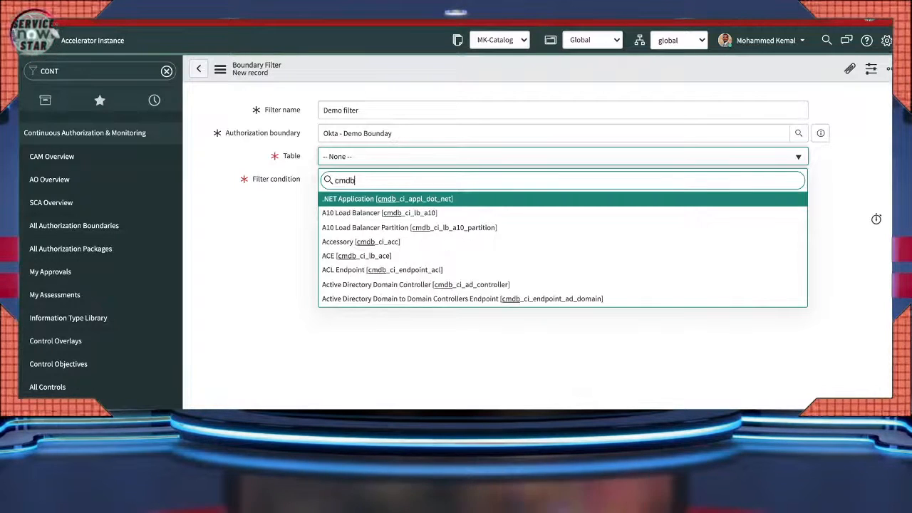
pyautogui.write('_ci')
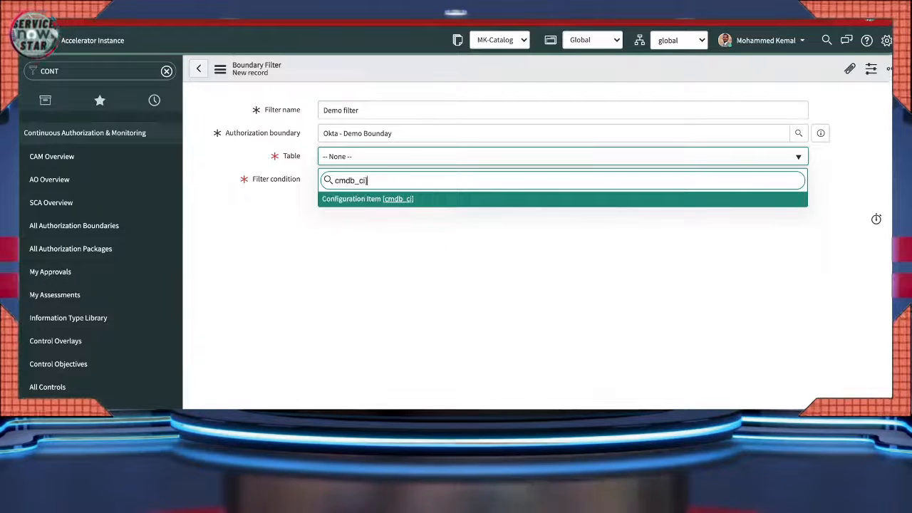
pyautogui.press('Return')
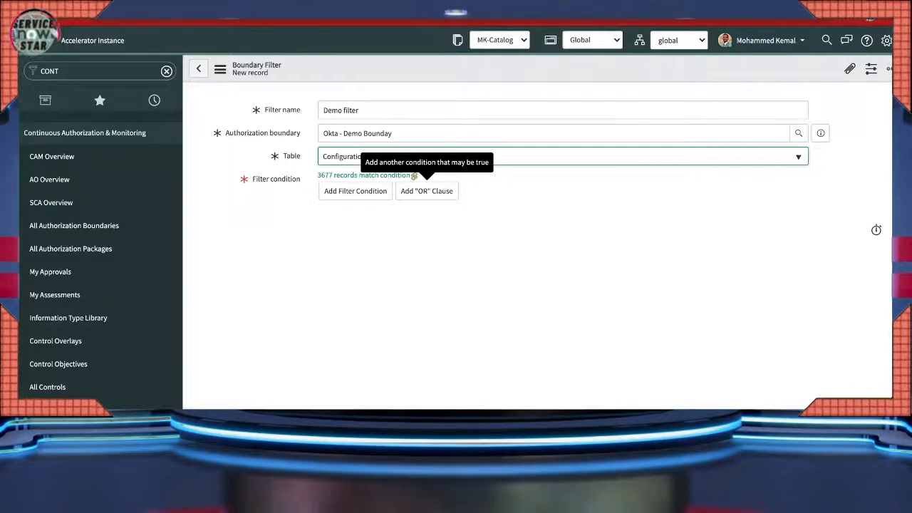
pyautogui.click(427, 191)
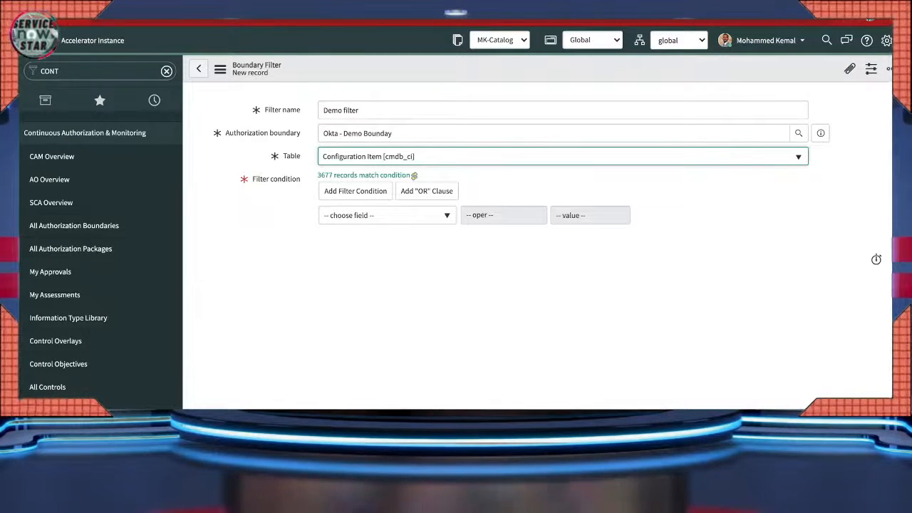
# - Set the Demo filter condition to Name contains Okta and save the filter
pyautogui.click(388, 215)
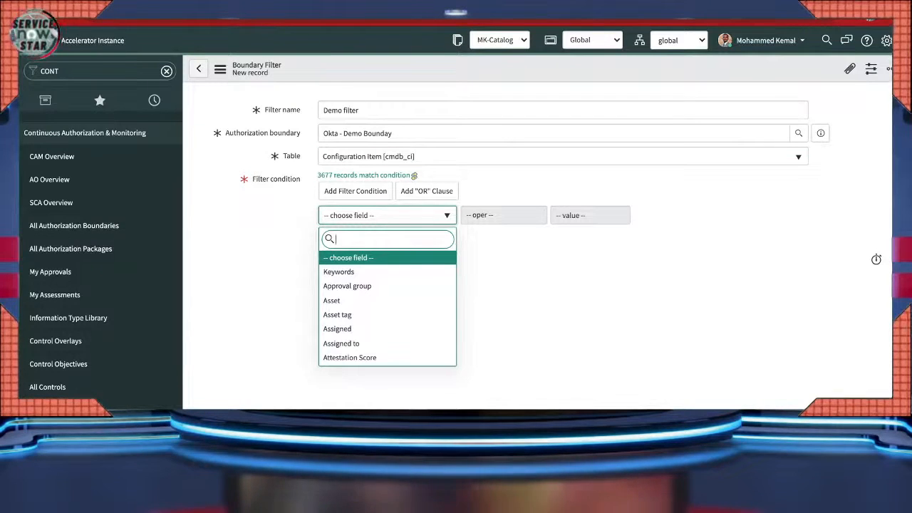
pyautogui.write('name')
pyautogui.press('Up')
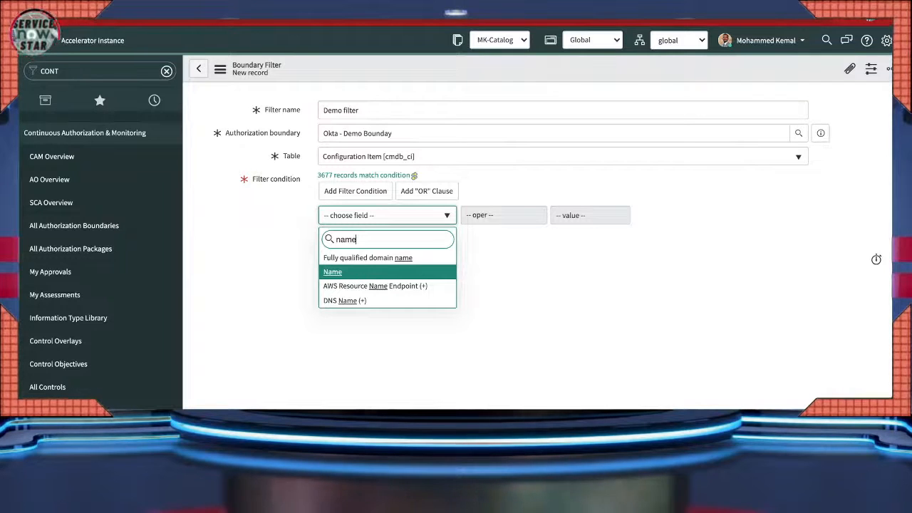
pyautogui.press('Return')
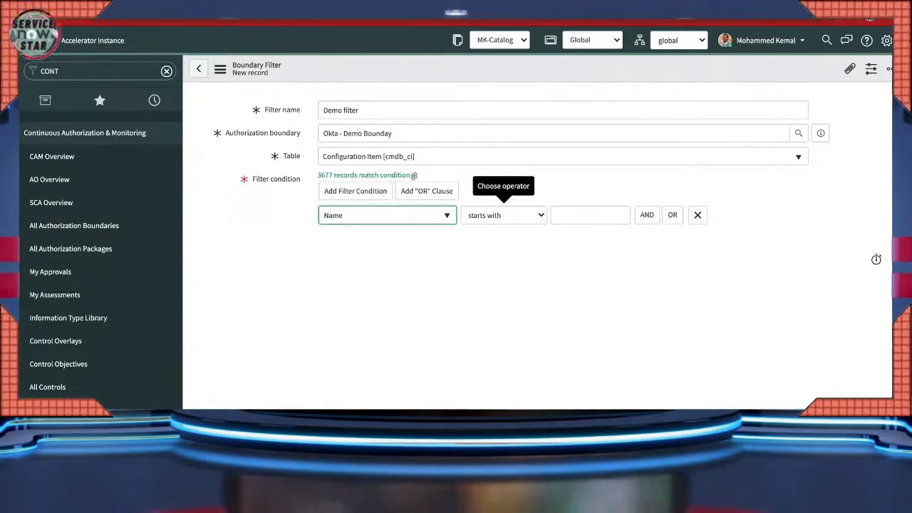
pyautogui.press('Tab')
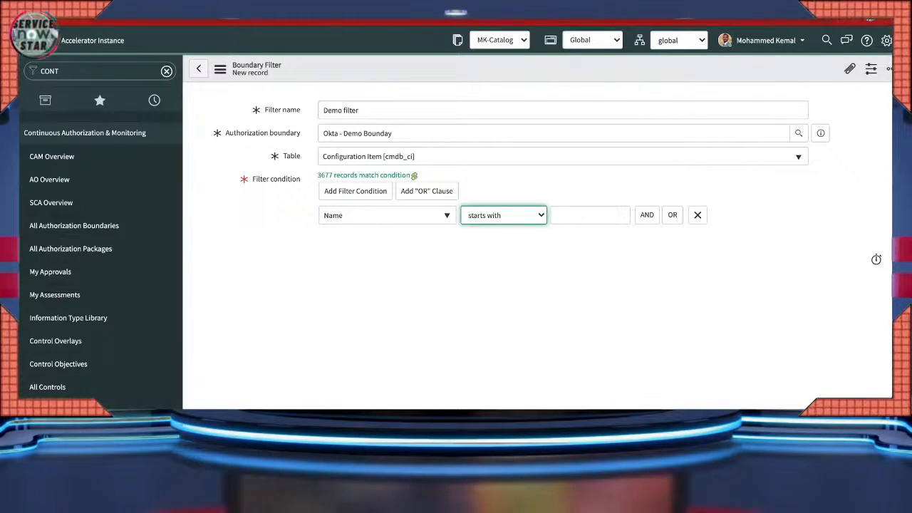
pyautogui.press('c')
pyautogui.press('Tab')
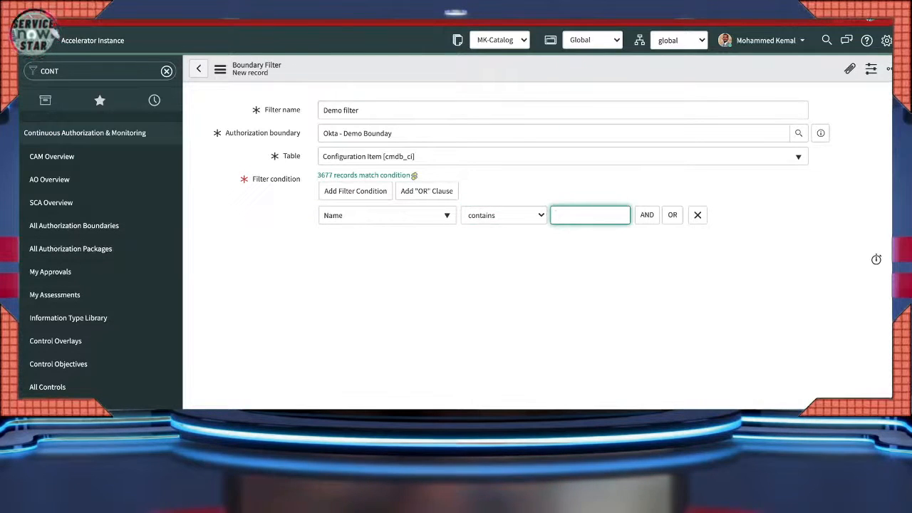
pyautogui.write('Okta')
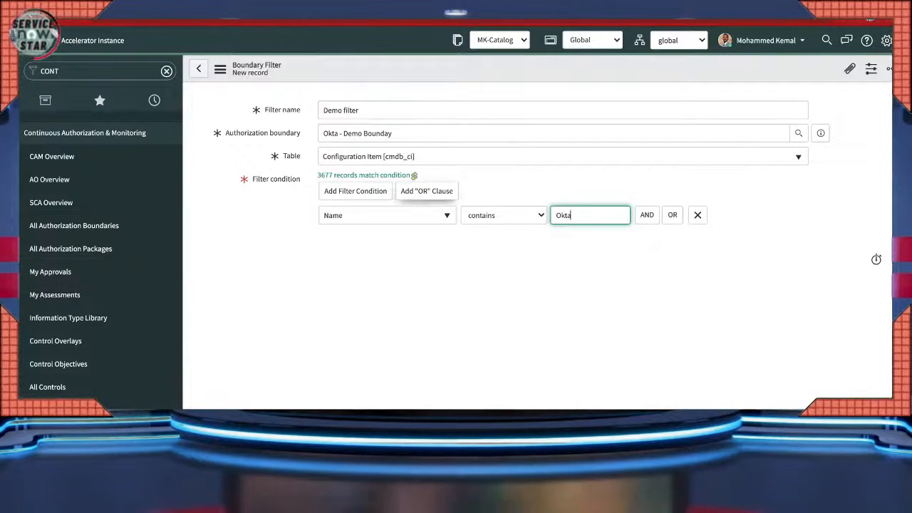
pyautogui.click(220, 68)
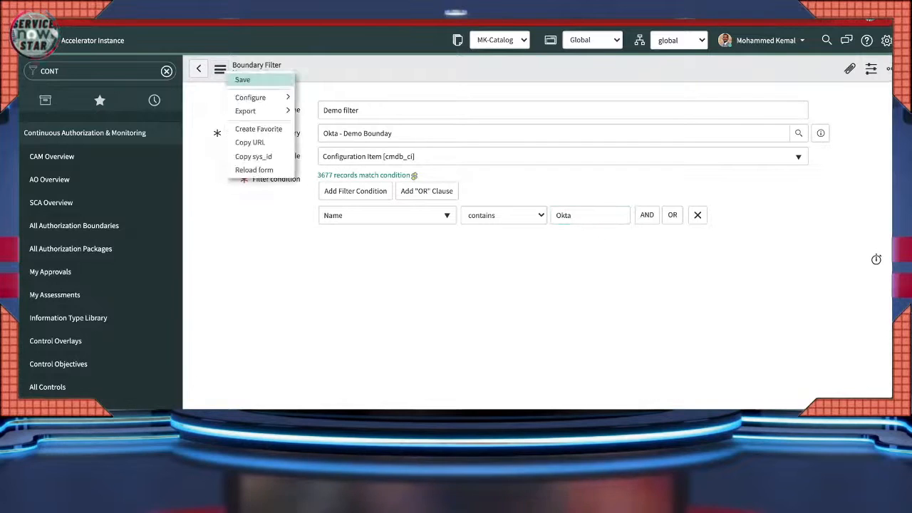
pyautogui.click(242, 79)
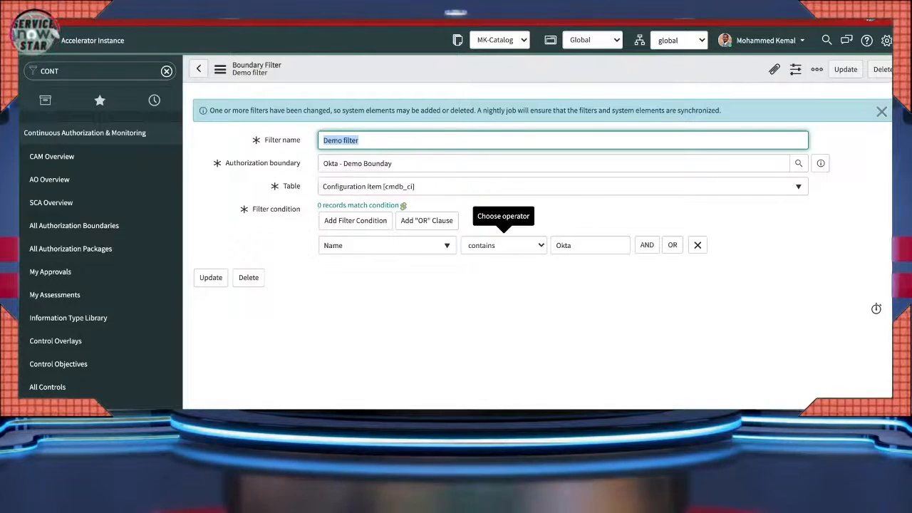
# - Clear the Okta value and switch the condition field to Application (+)
pyautogui.click(504, 246)
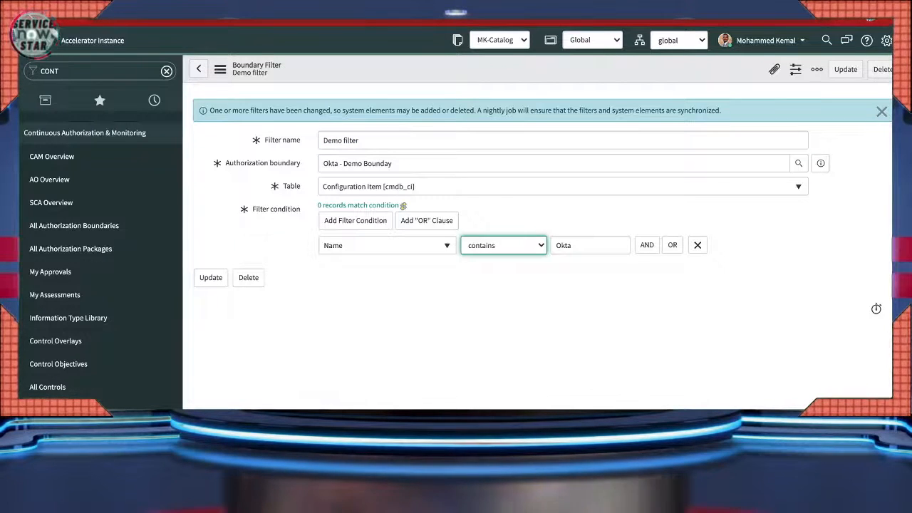
pyautogui.click(573, 245)
pyautogui.press('BackSpace')
pyautogui.press('BackSpace')
pyautogui.press('BackSpace')
pyautogui.press('BackSpace')
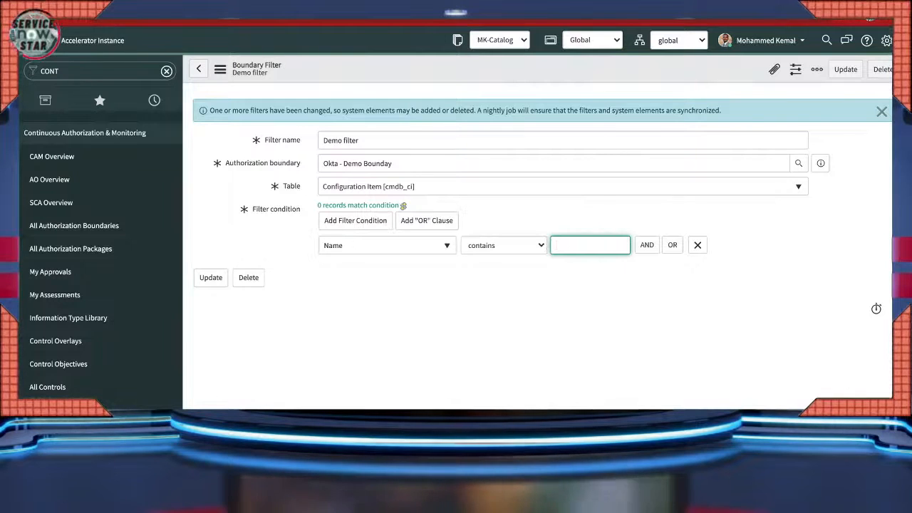
pyautogui.click(387, 245)
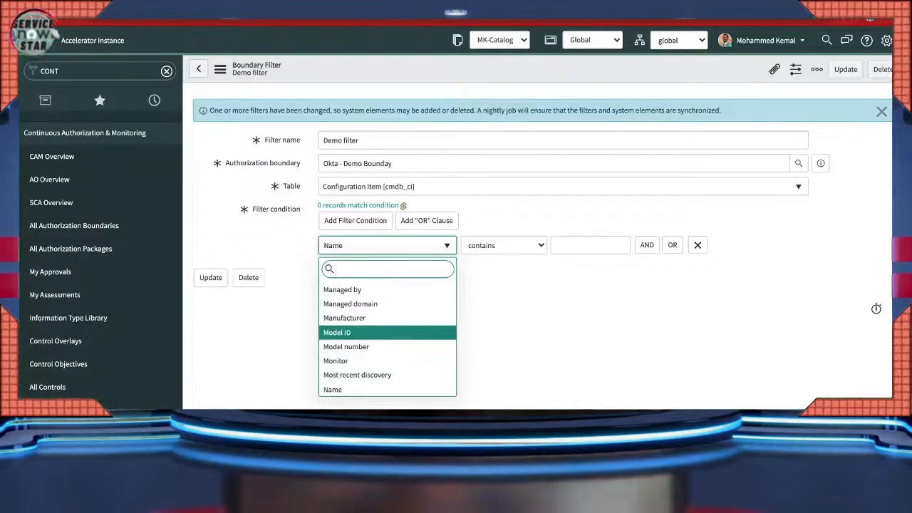
pyautogui.scroll(-3, 387, 328)
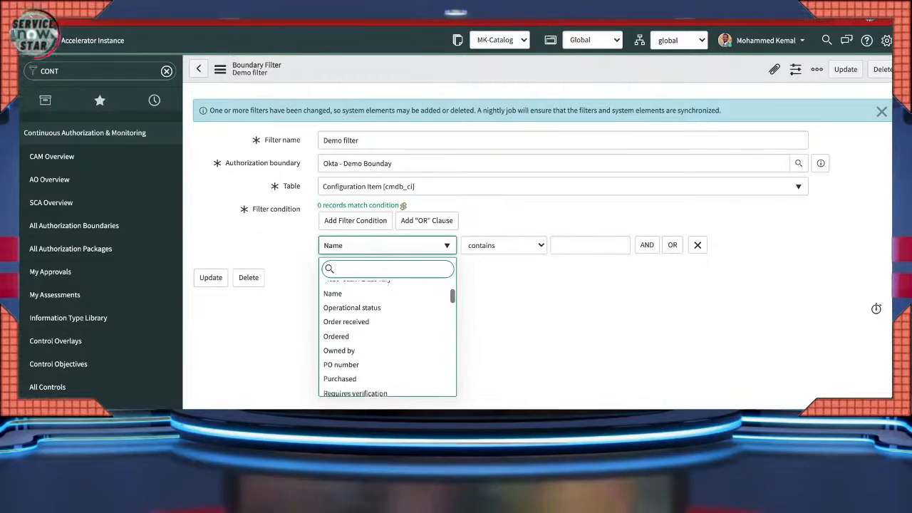
pyautogui.scroll(-2, 387, 335)
pyautogui.scroll(1, 387, 335)
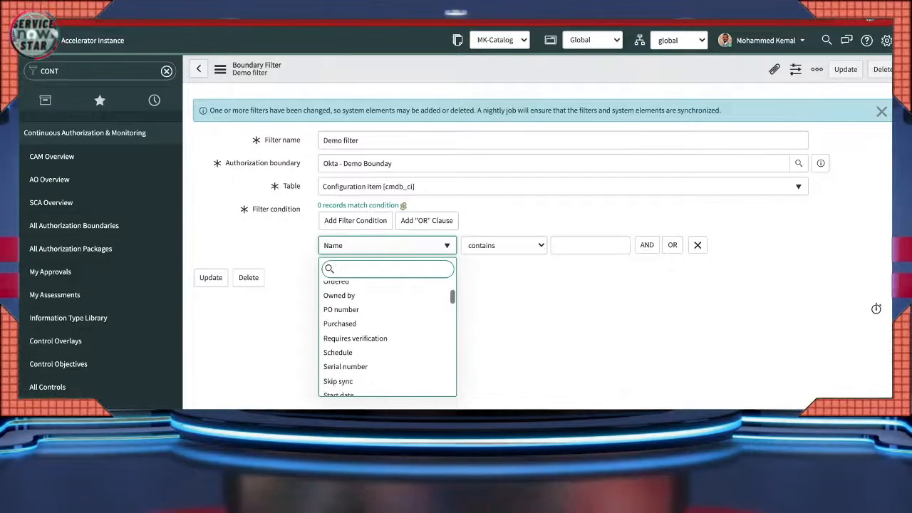
pyautogui.write('applica')
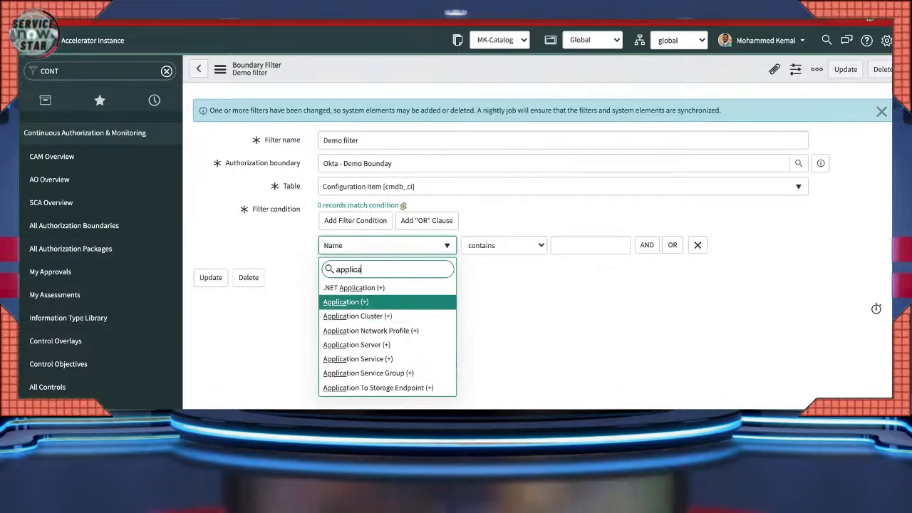
pyautogui.scroll(-1, 387, 360)
pyautogui.scroll(1, 387, 359)
pyautogui.scroll(-1, 387, 359)
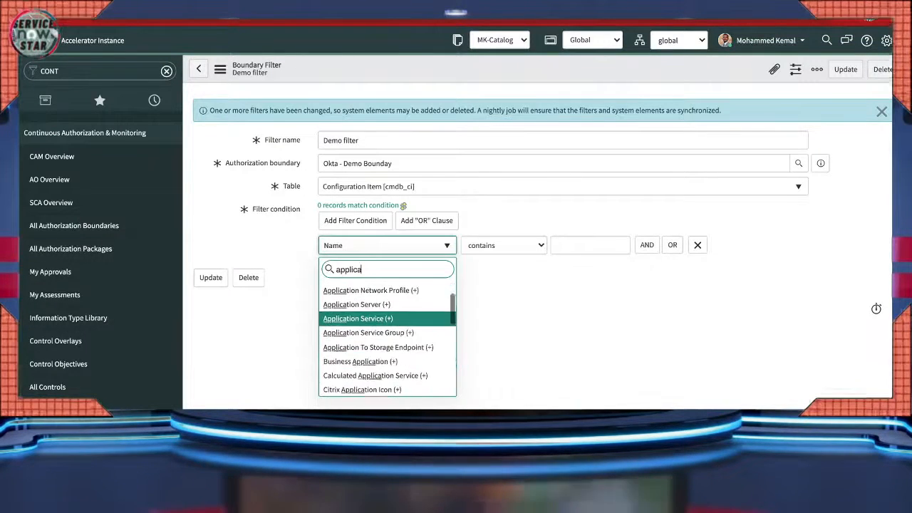
pyautogui.scroll(-5, 387, 338)
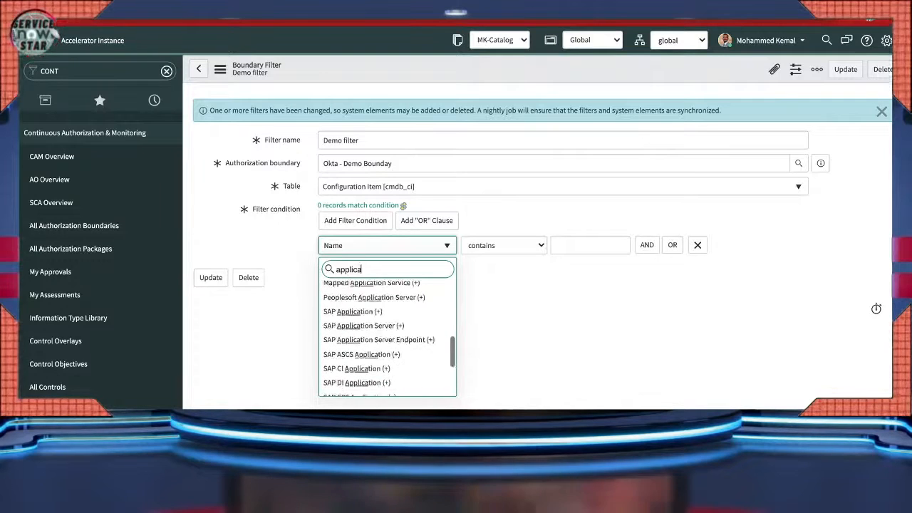
pyautogui.scroll(-3, 387, 339)
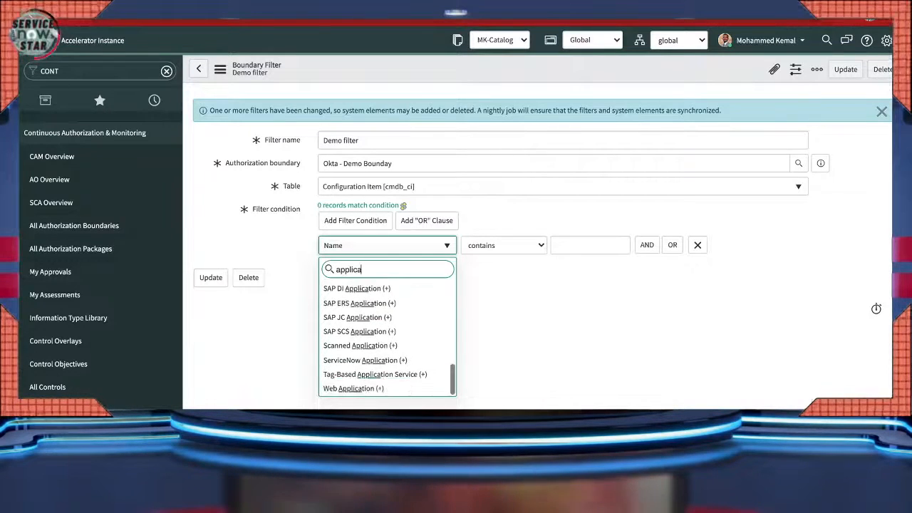
pyautogui.scroll(10, 387, 385)
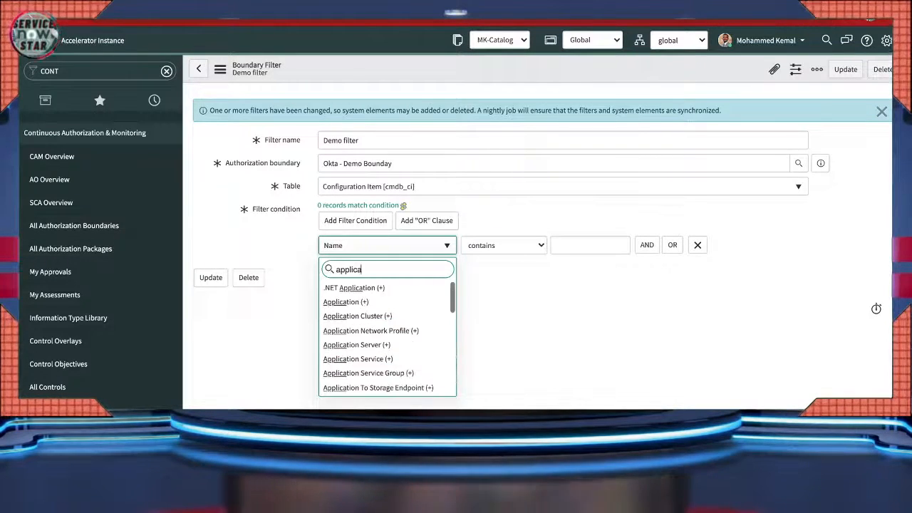
pyautogui.press('Down')
pyautogui.press('Down')
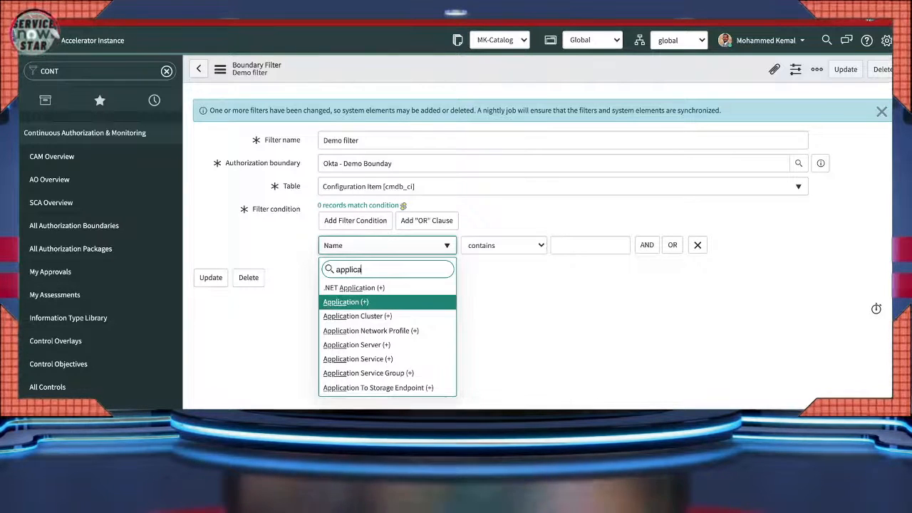
pyautogui.press('Return')
# - Set the condition to contains AWS and save the filter
pyautogui.click(504, 245)
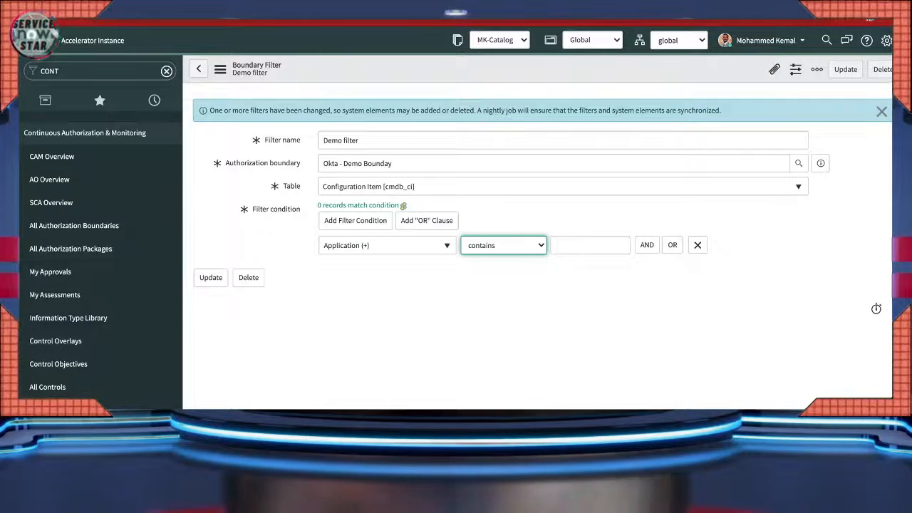
pyautogui.click(590, 245)
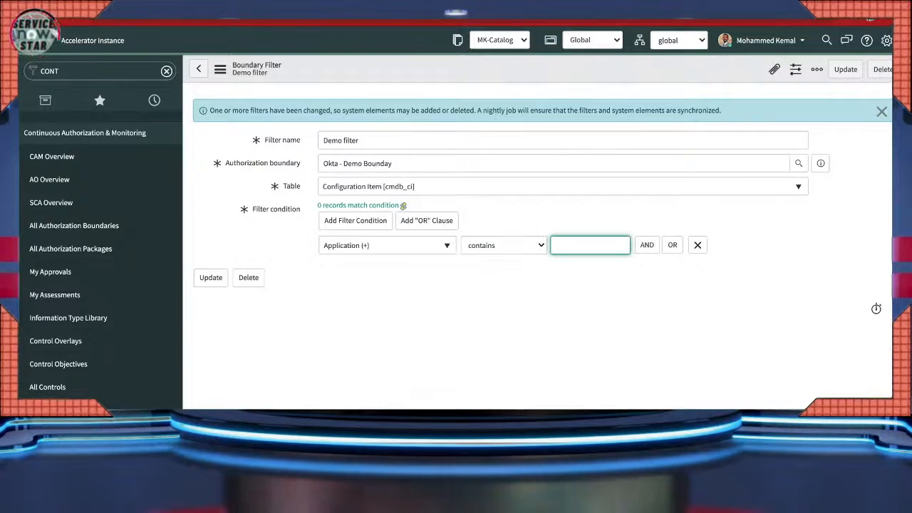
pyautogui.write('AWS')
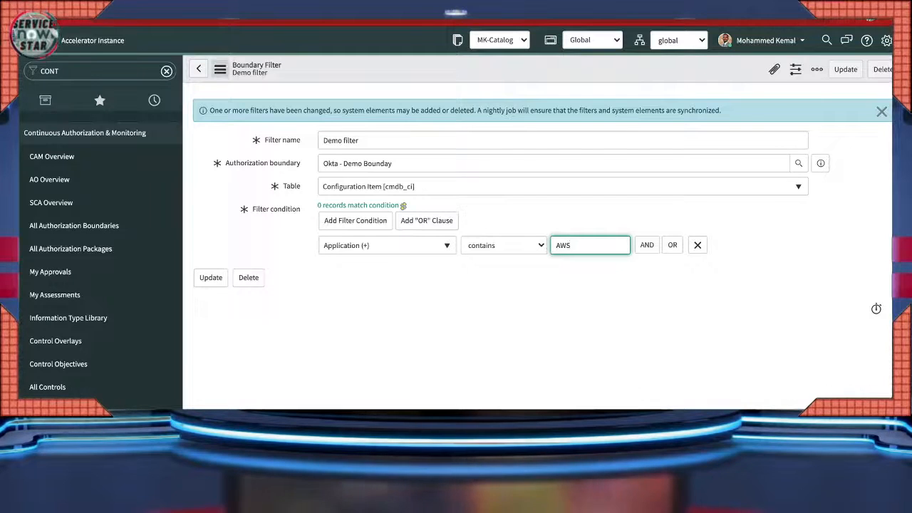
pyautogui.click(220, 68)
pyautogui.click(239, 81)
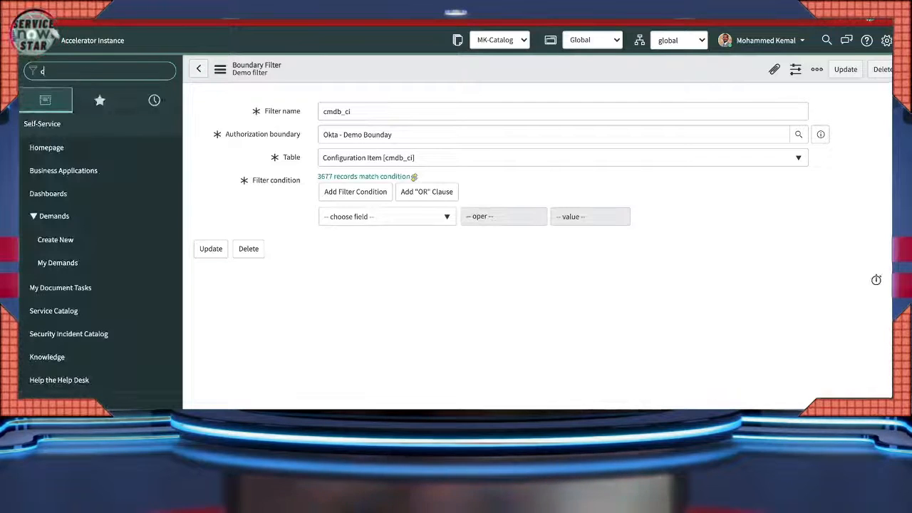
# - Open the Configuration Items list via cmdb_ci.list
pyautogui.write('cmdb_ci.list')
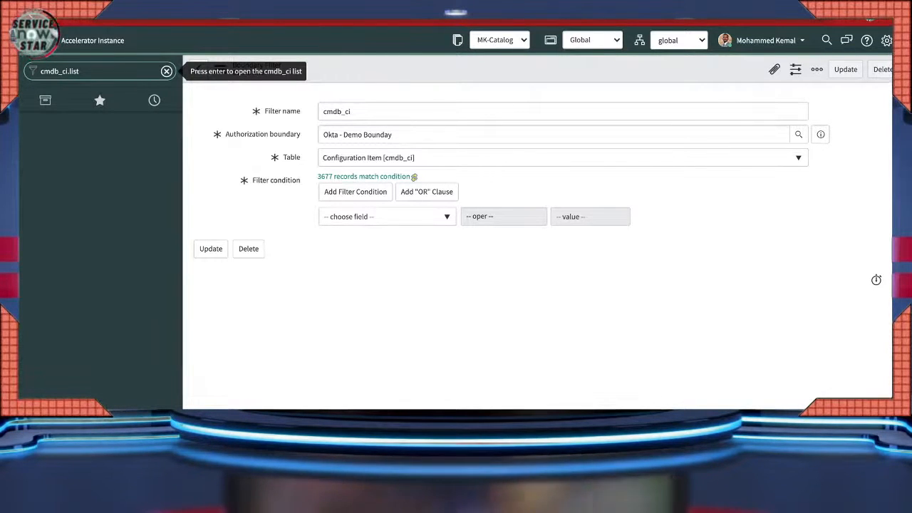
pyautogui.press('Return')
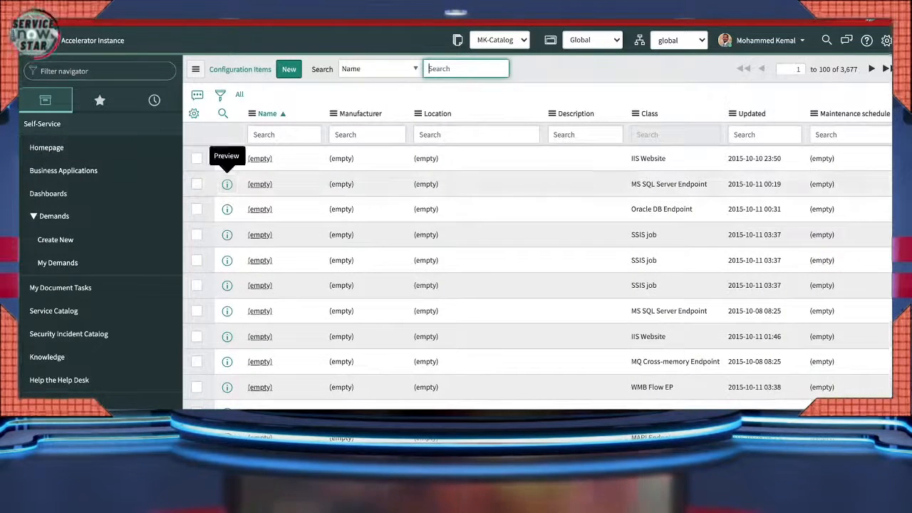
# - Create and save a configuration item named Okta
pyautogui.click(289, 69)
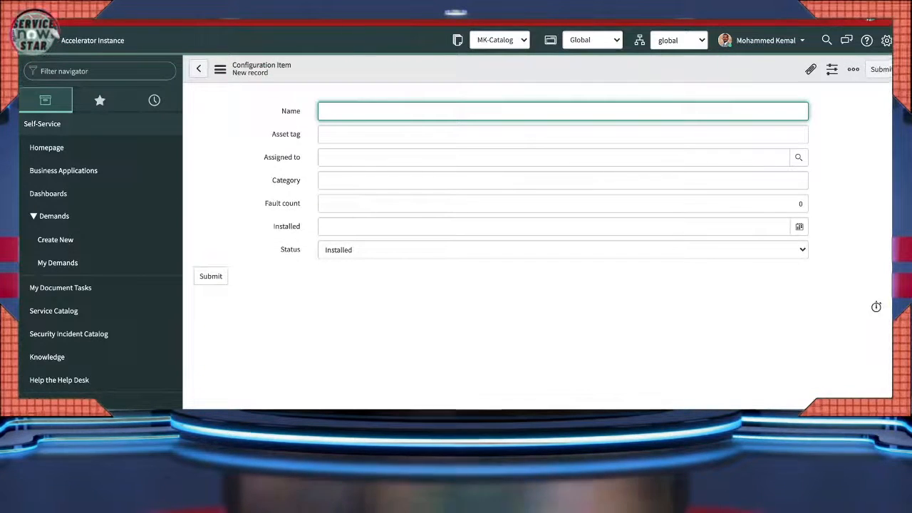
pyautogui.write('Okta')
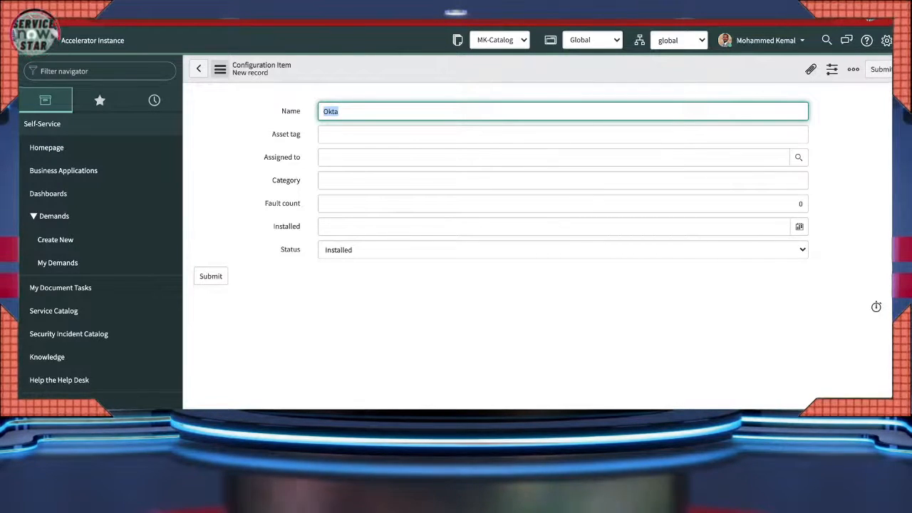
pyautogui.click(220, 69)
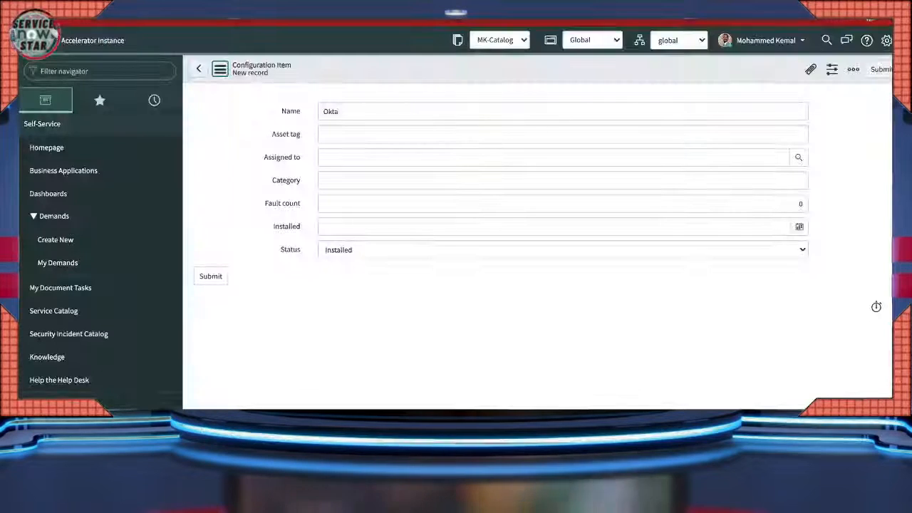
pyautogui.click(221, 69)
pyautogui.click(242, 79)
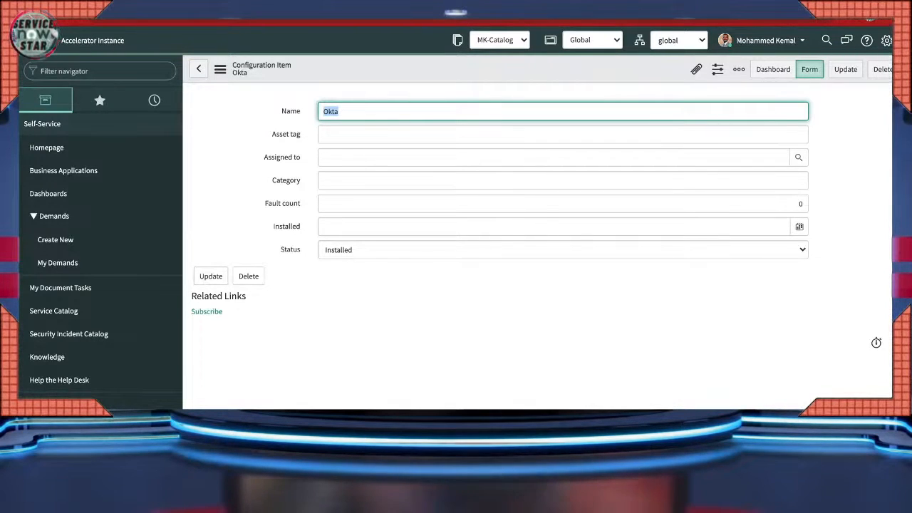
# - Insert a second configuration item named Okta 2 from the Okta record
pyautogui.click(339, 111)
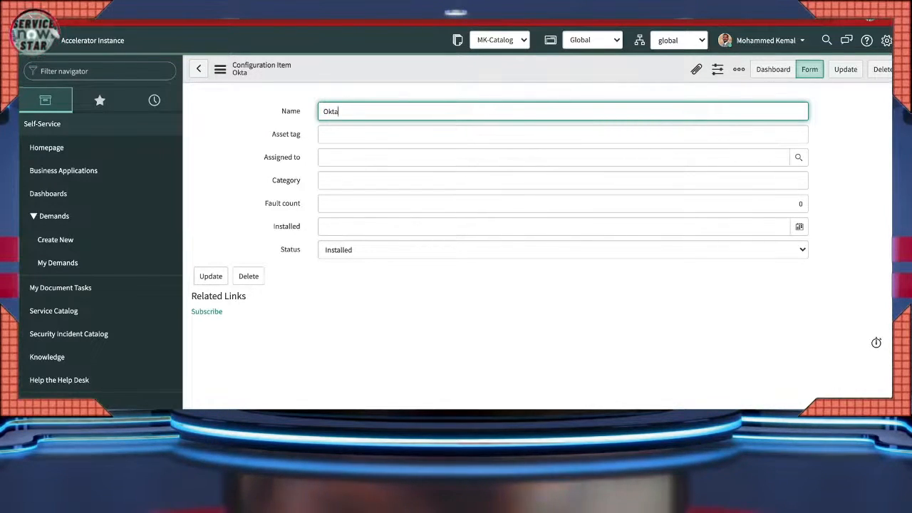
pyautogui.write('2')
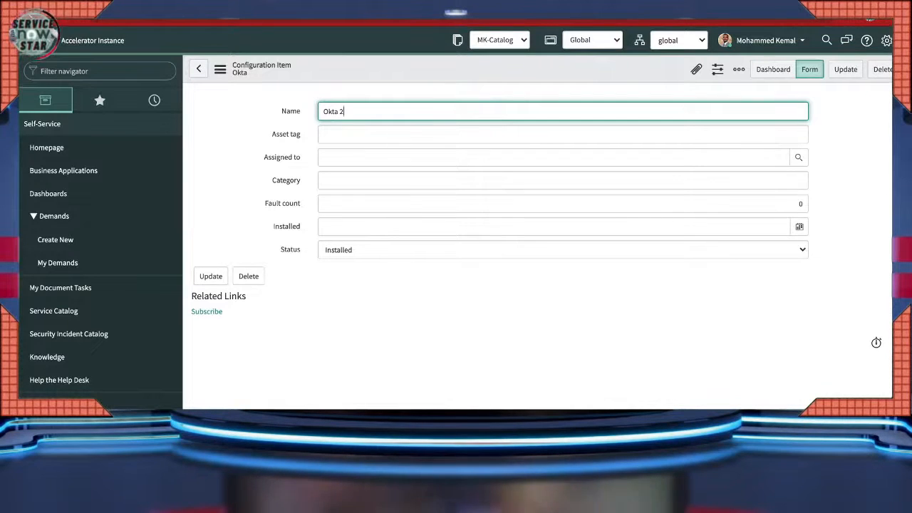
pyautogui.click(219, 69)
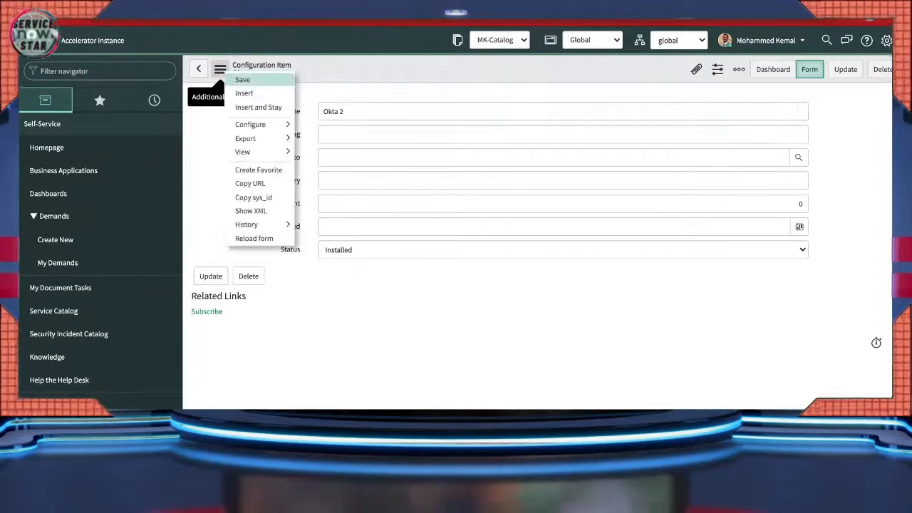
pyautogui.click(258, 107)
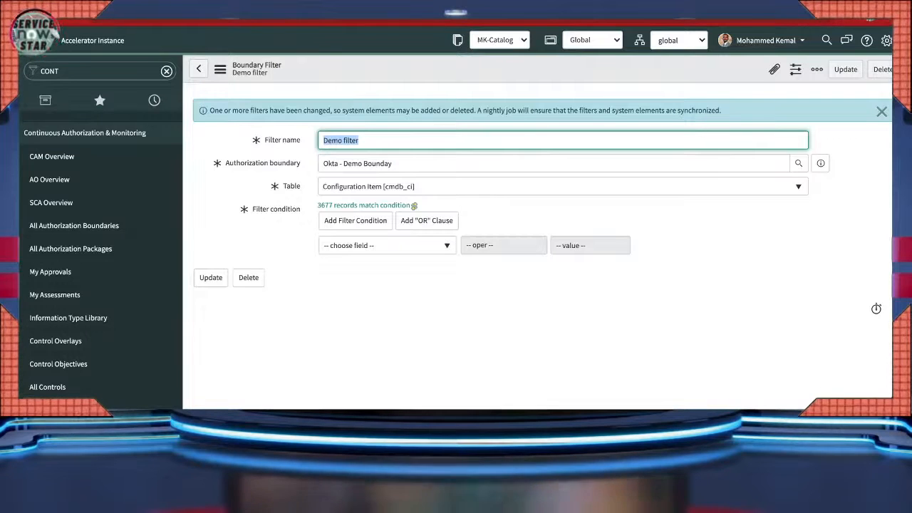
# - Set the Demo filter to Name contains Okta, save it, and update back to the boundary
pyautogui.click(385, 245)
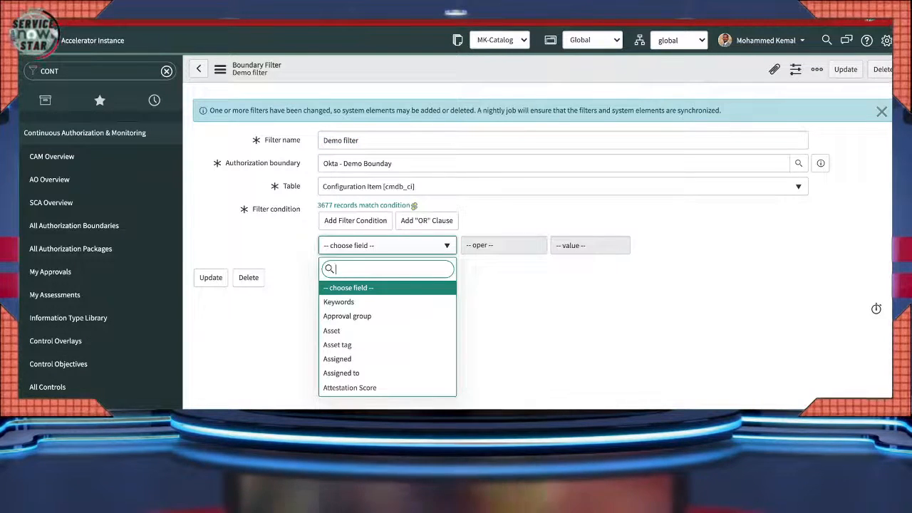
pyautogui.write('name')
pyautogui.press('Down')
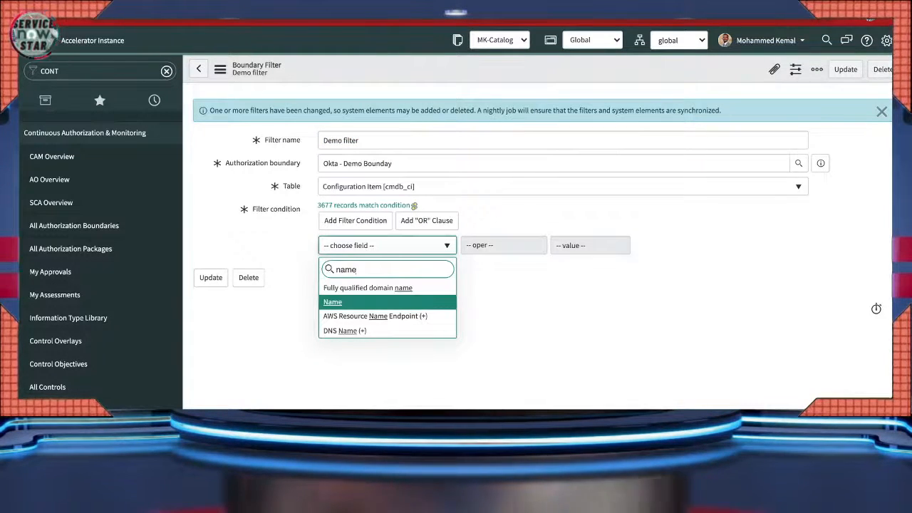
pyautogui.press('Return')
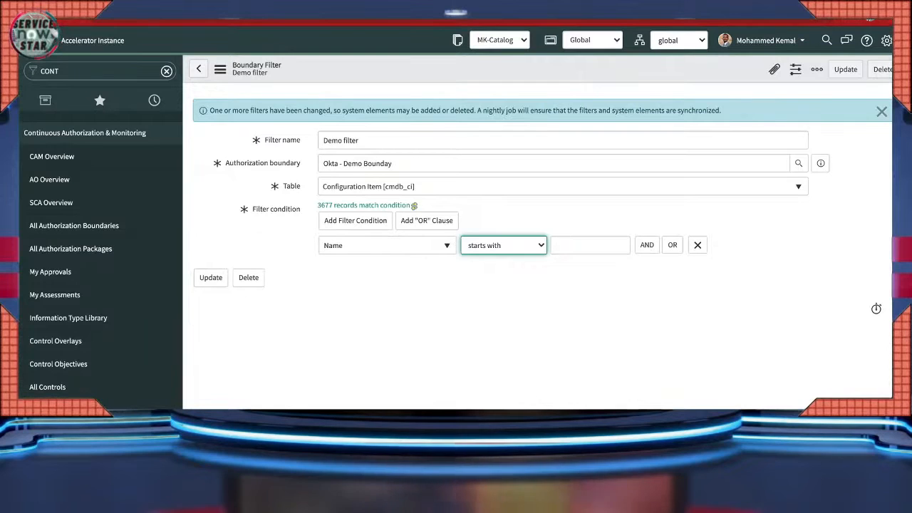
pyautogui.press('c')
pyautogui.click(590, 246)
pyautogui.write('Okta')
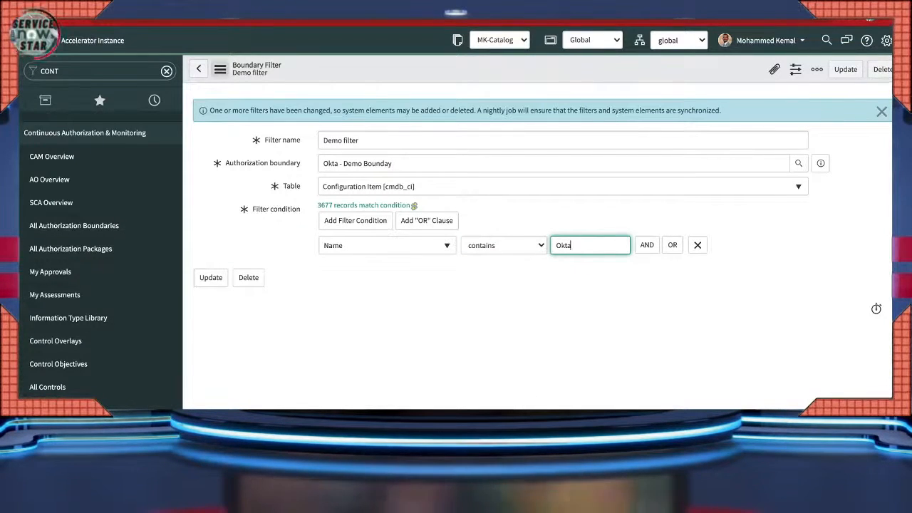
pyautogui.click(220, 69)
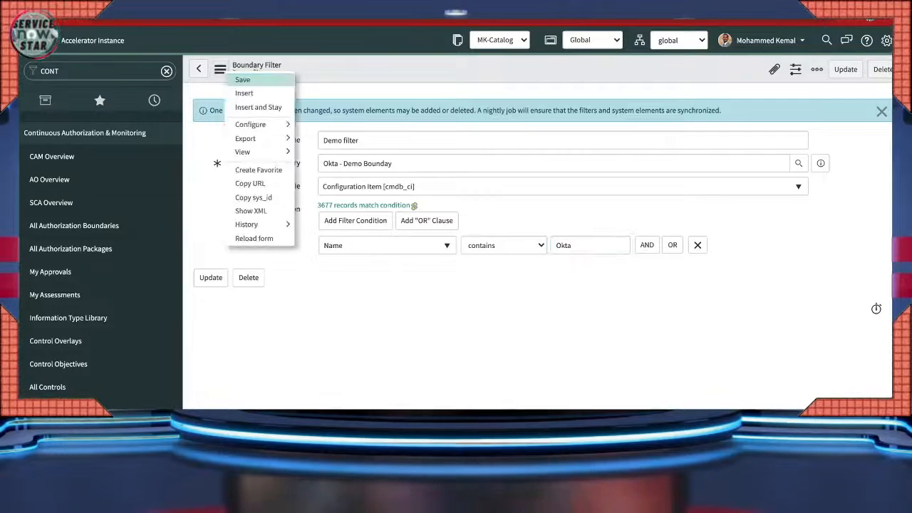
pyautogui.click(242, 79)
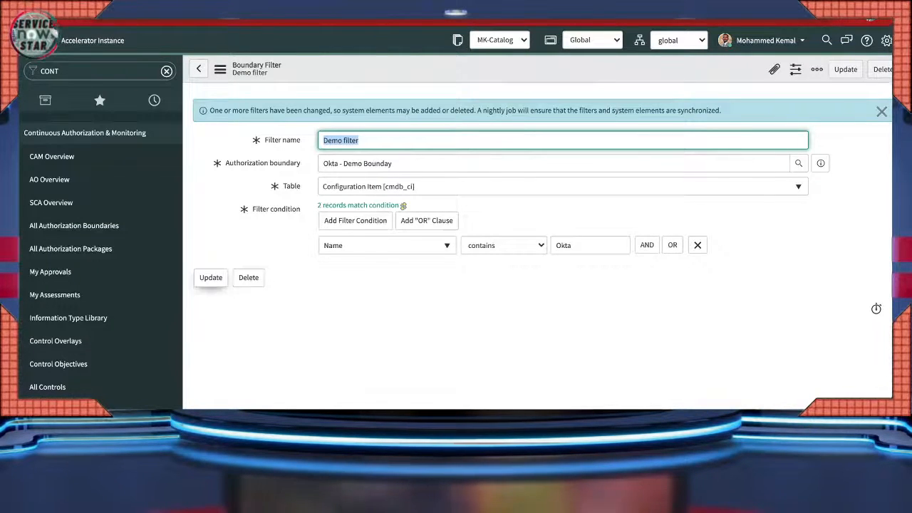
pyautogui.click(211, 277)
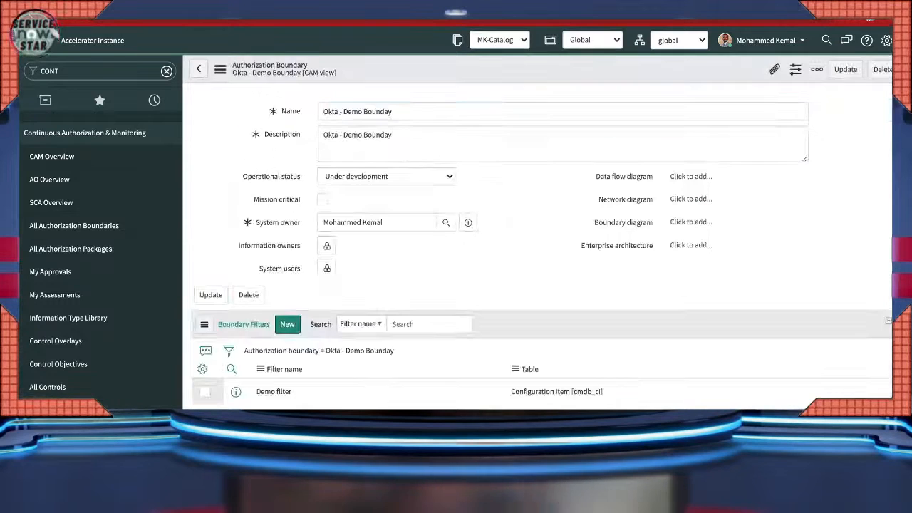
# - Check the boundary's System Elements for Okta and Okta 2, then view its Authorization Packages
pyautogui.scroll(-2, 301, 285)
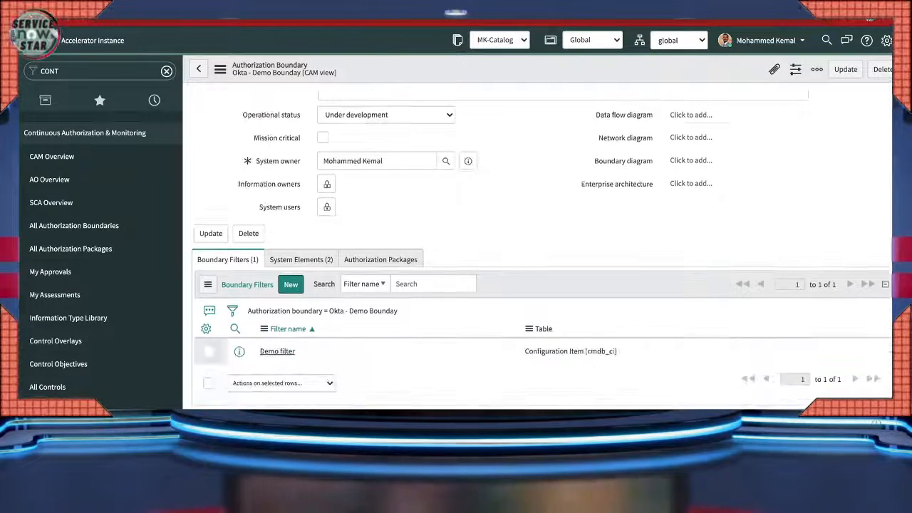
pyautogui.click(301, 259)
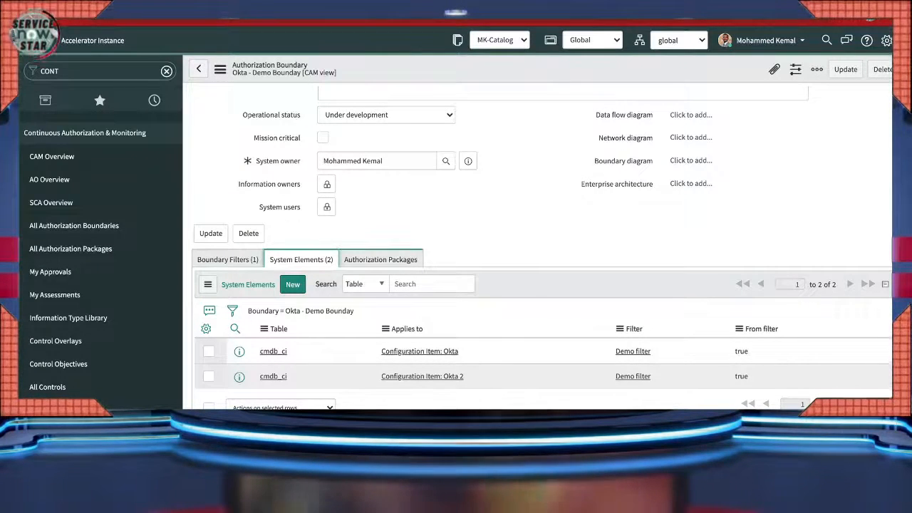
pyautogui.click(381, 260)
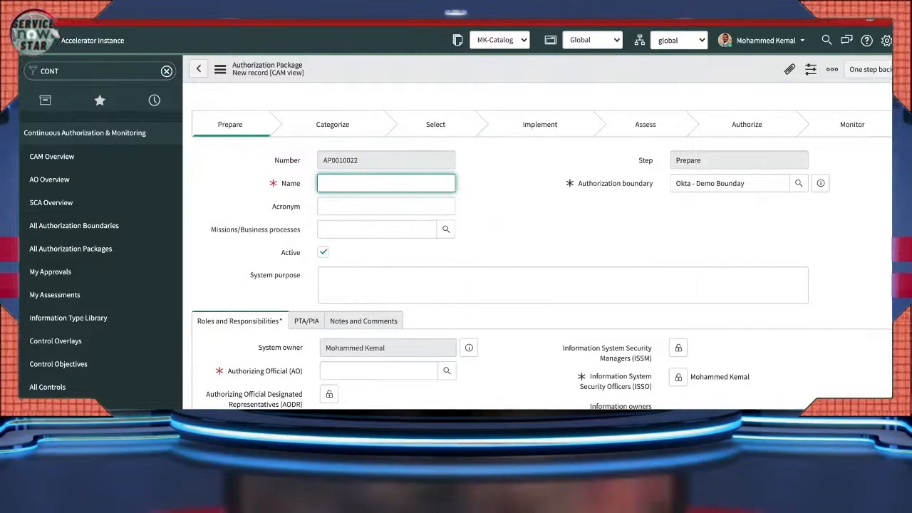
# - Type 'Okta Authorization Package - Demo' as the new package's name
pyautogui.write('O')
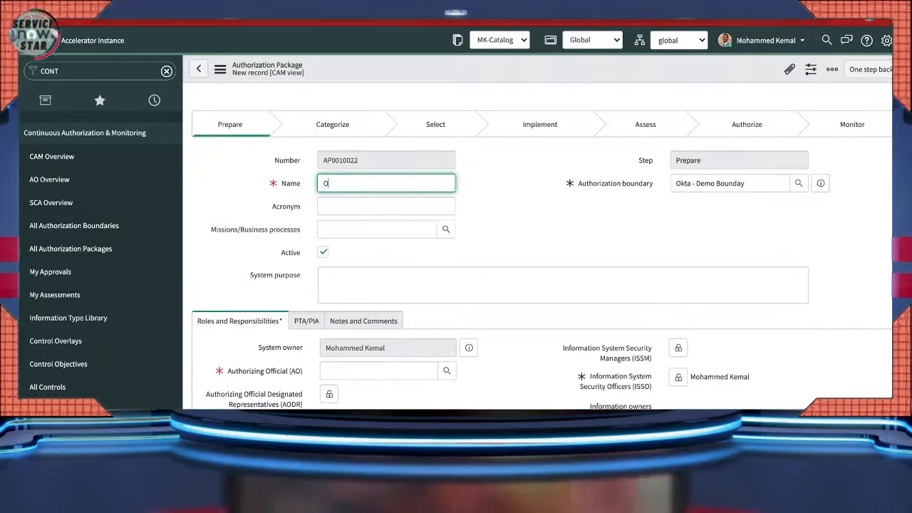
pyautogui.write('kta ')
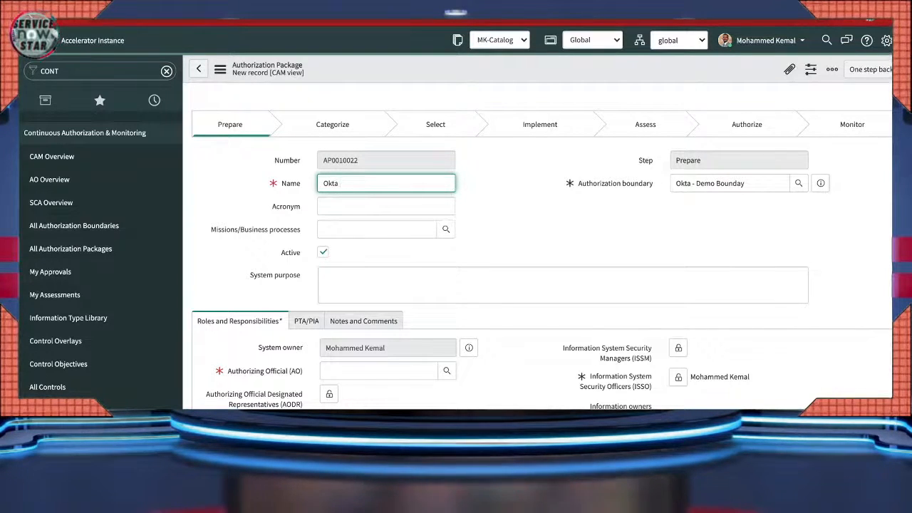
pyautogui.write('Authorization ')
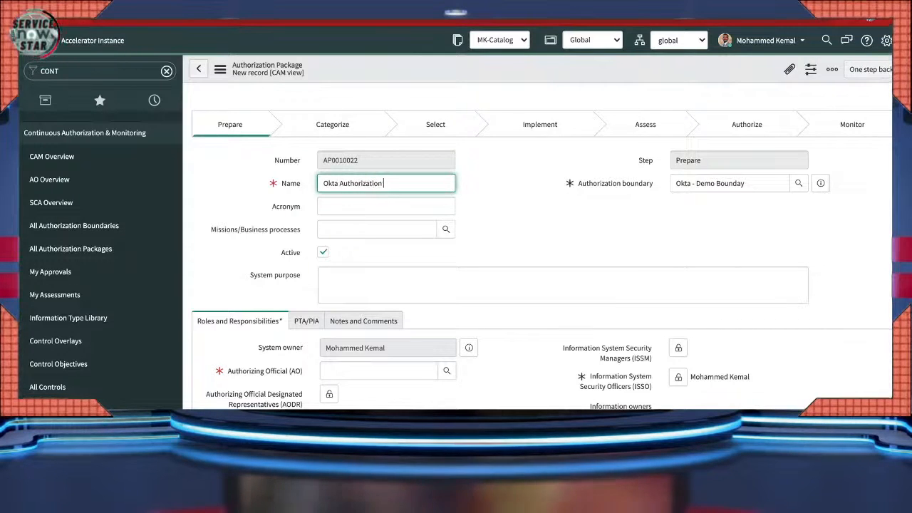
pyautogui.write('Package - ')
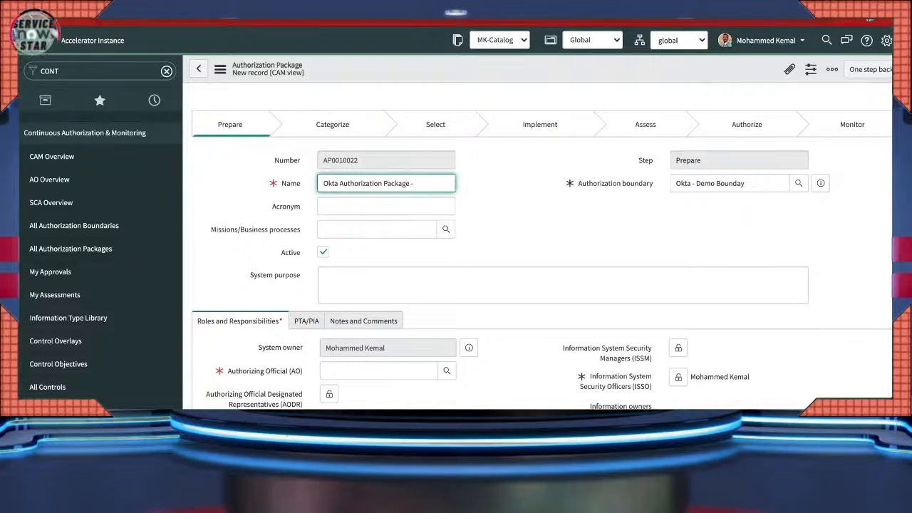
pyautogui.write('Demo')
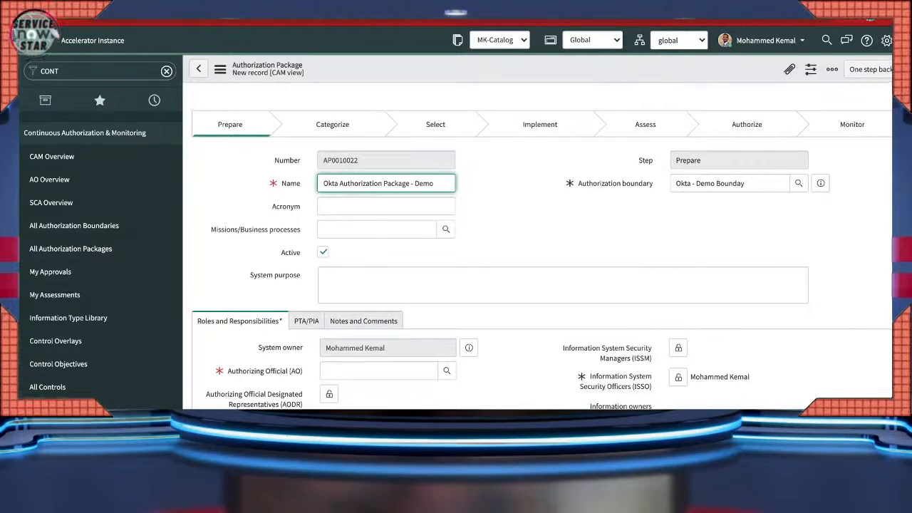
pyautogui.moveTo(615, 183)
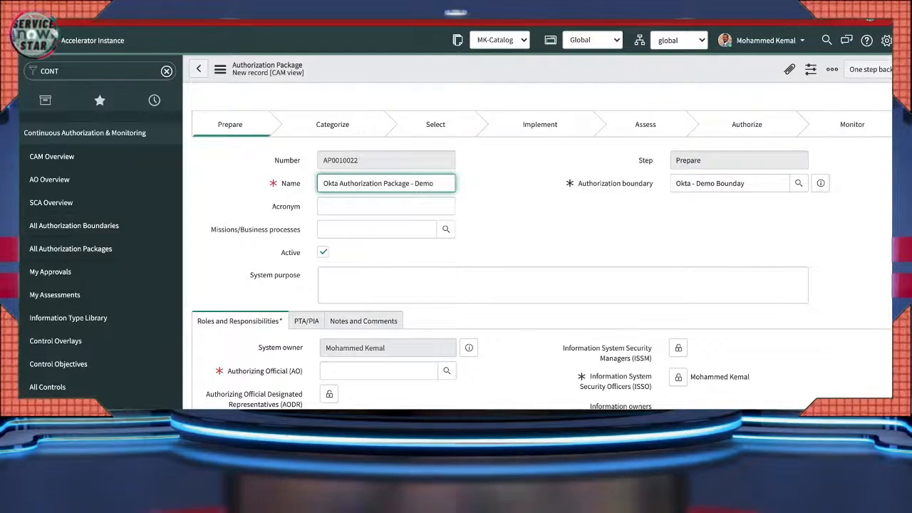
# - Assign an Authorizing Official to package AP0010022 and show its PTA/PIA privacy questions
pyautogui.scroll(-1, 541, 257)
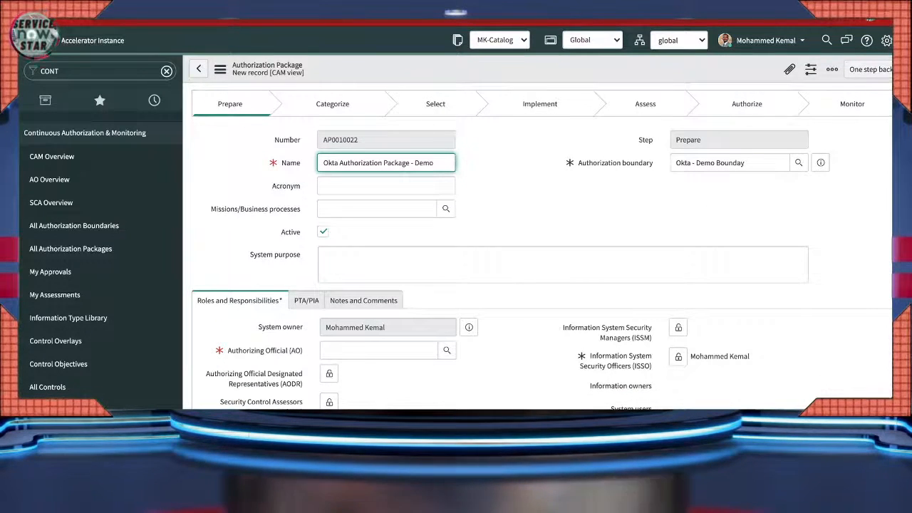
pyautogui.scroll(-2, 542, 256)
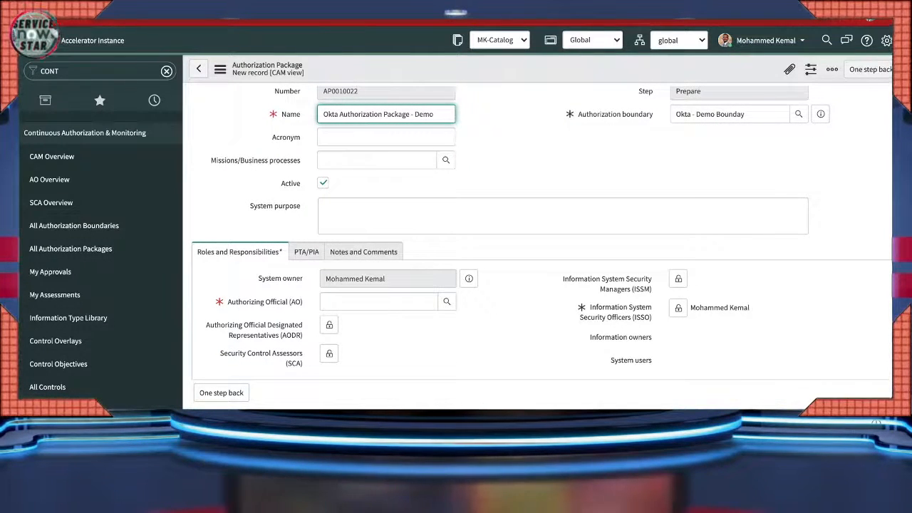
pyautogui.click(446, 302)
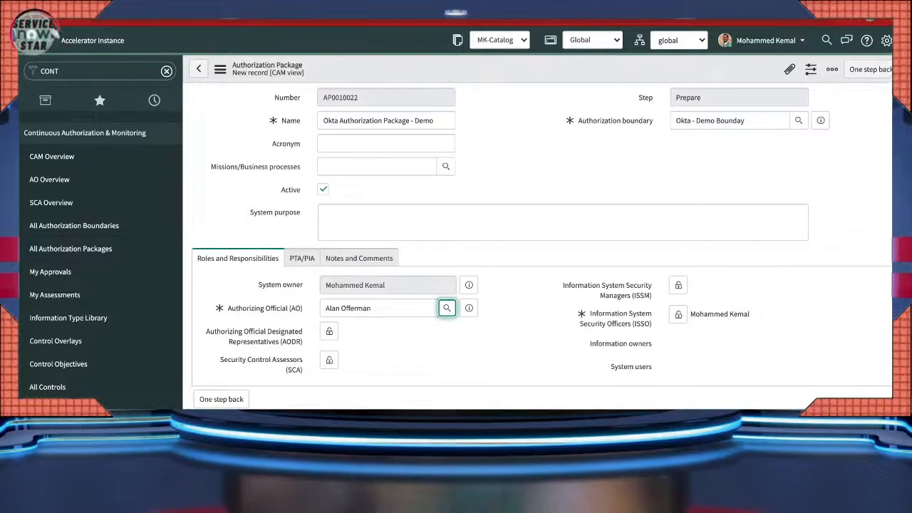
pyautogui.moveTo(616, 319)
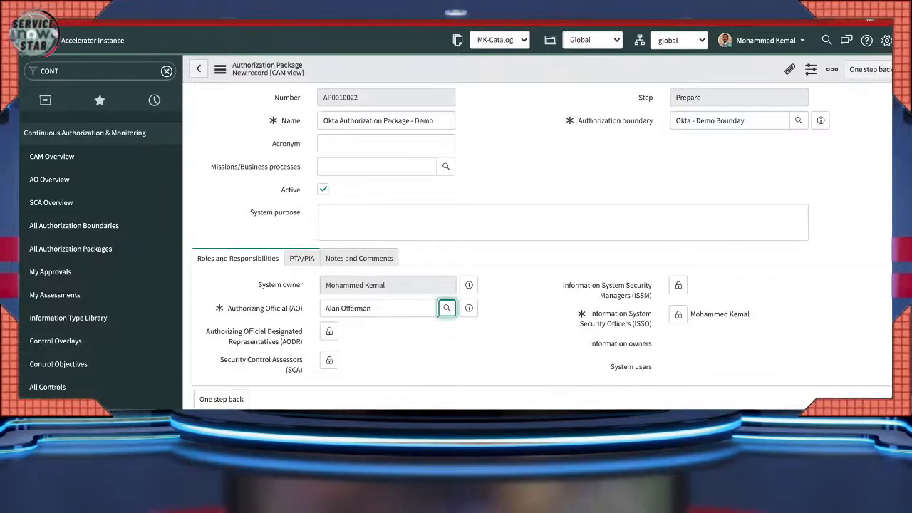
pyautogui.click(302, 258)
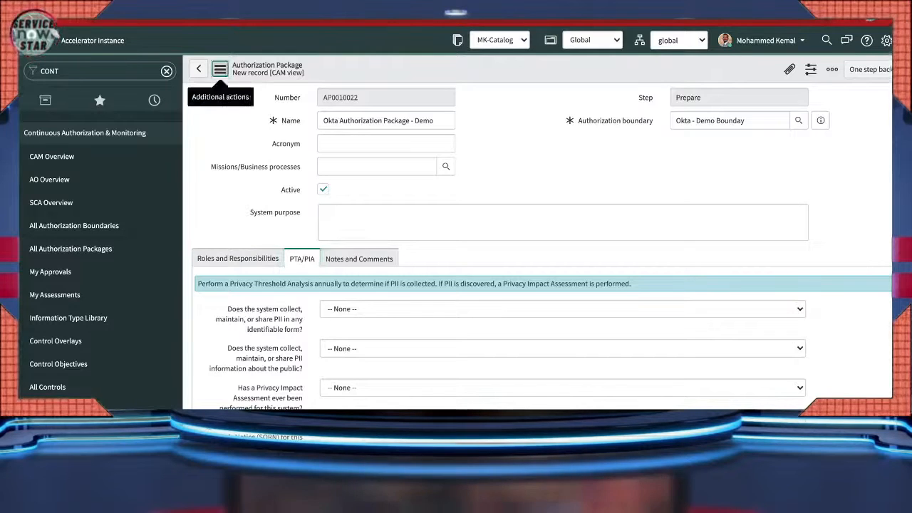
# - Save the new authorization package record AP0010022 from the additional actions menu
pyautogui.click(220, 69)
pyautogui.click(243, 80)
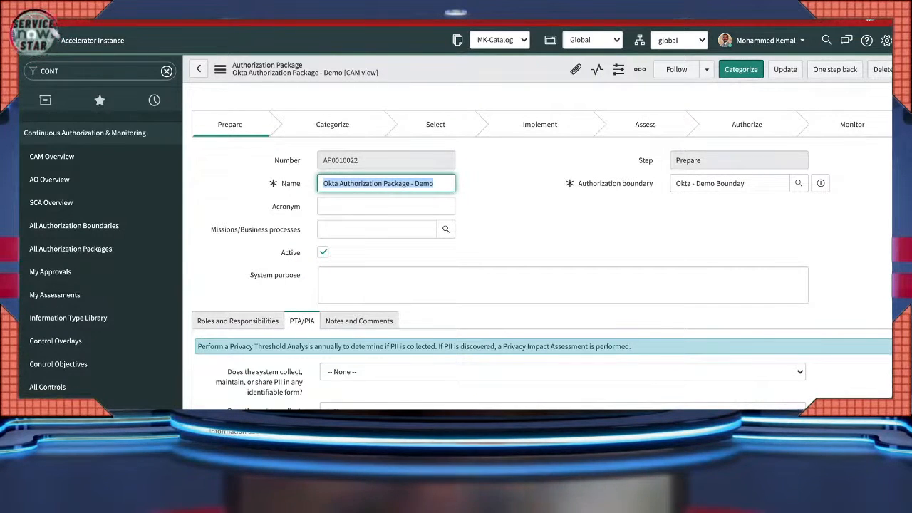
# - Answer No to whether the system collects, maintains or shares PII in identifiable form
pyautogui.scroll(-3, 542, 285)
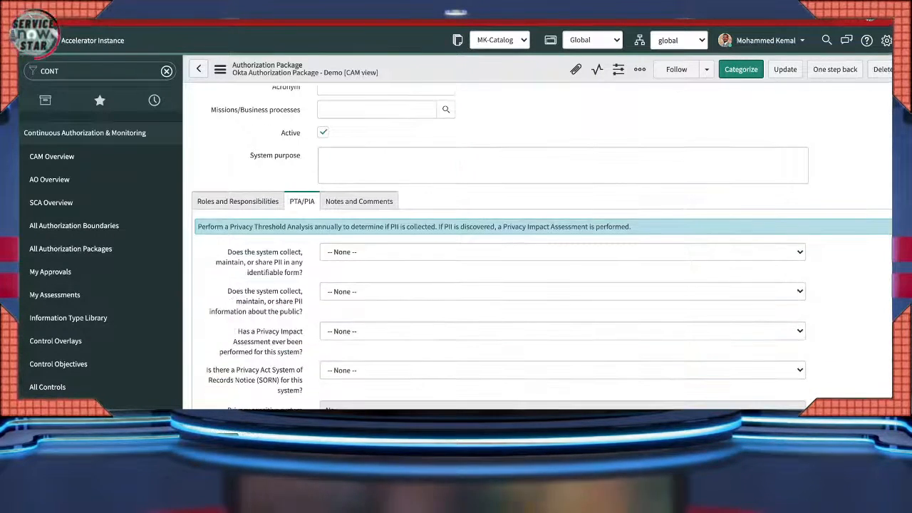
pyautogui.scroll(3, 542, 285)
pyautogui.scroll(-2, 542, 285)
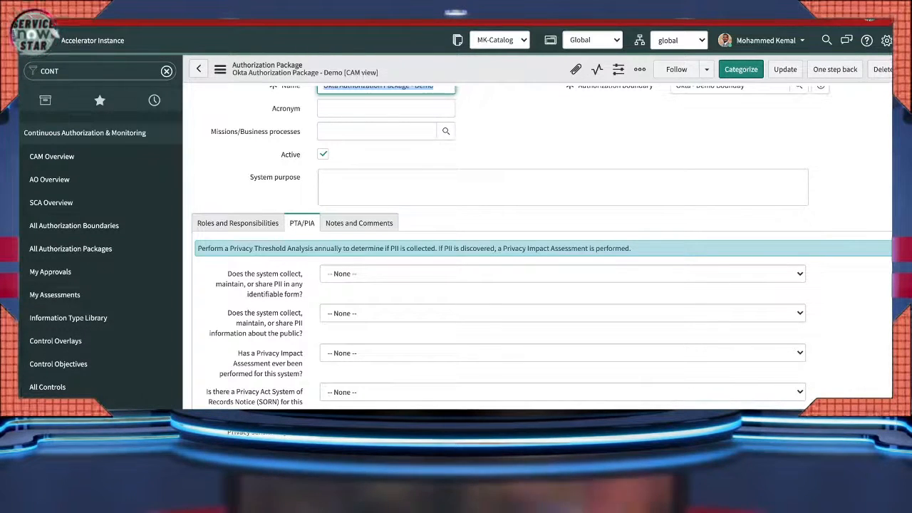
pyautogui.scroll(-1, 541, 285)
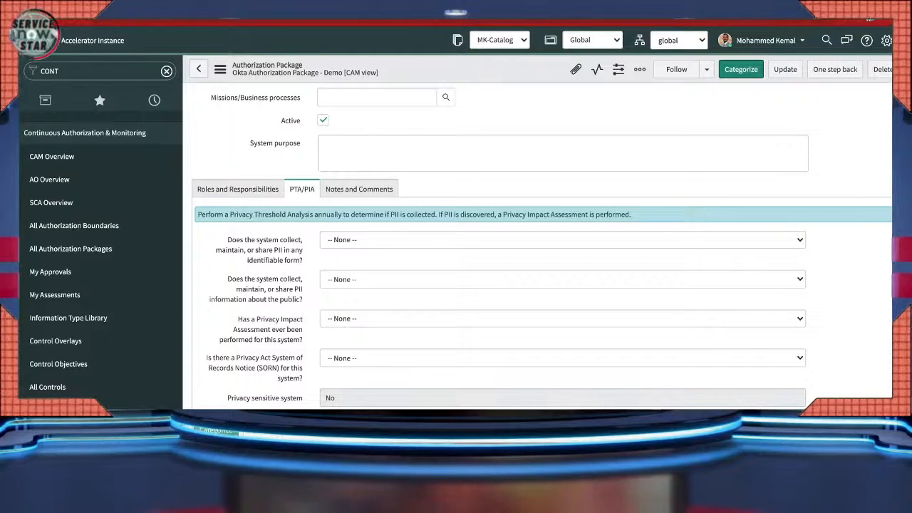
pyautogui.scroll(-1, 541, 285)
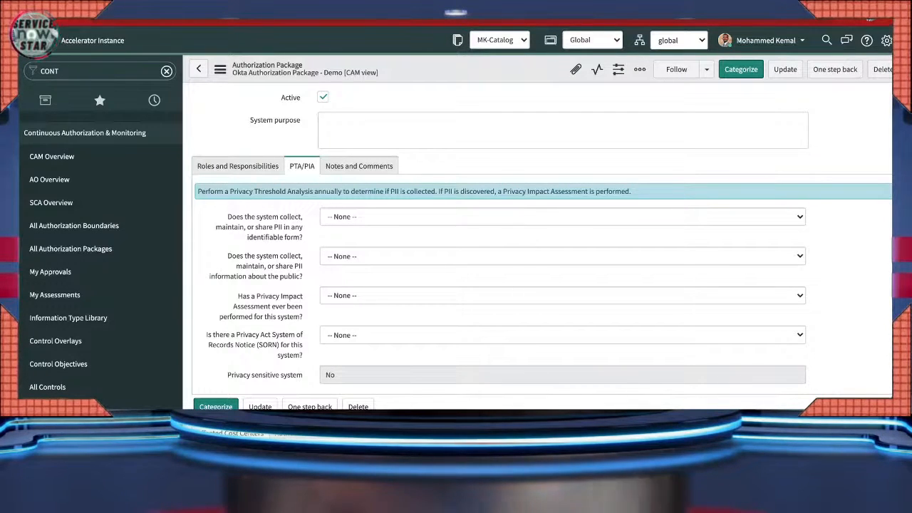
pyautogui.click(563, 216)
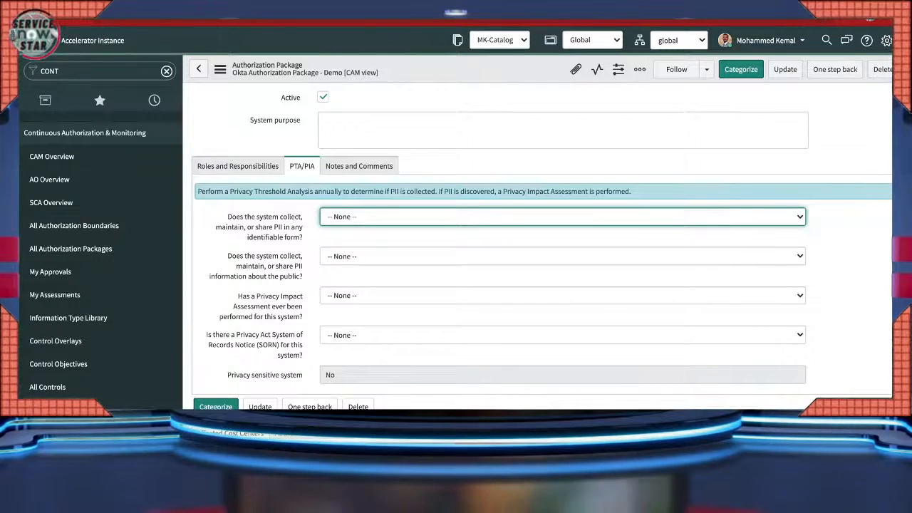
pyautogui.click(562, 229)
pyautogui.scroll(-2, 542, 250)
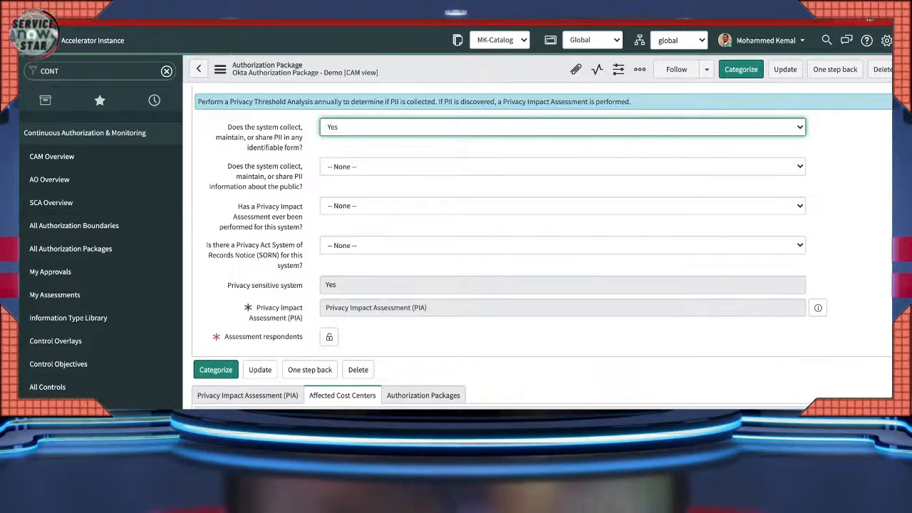
pyautogui.scroll(1, 542, 249)
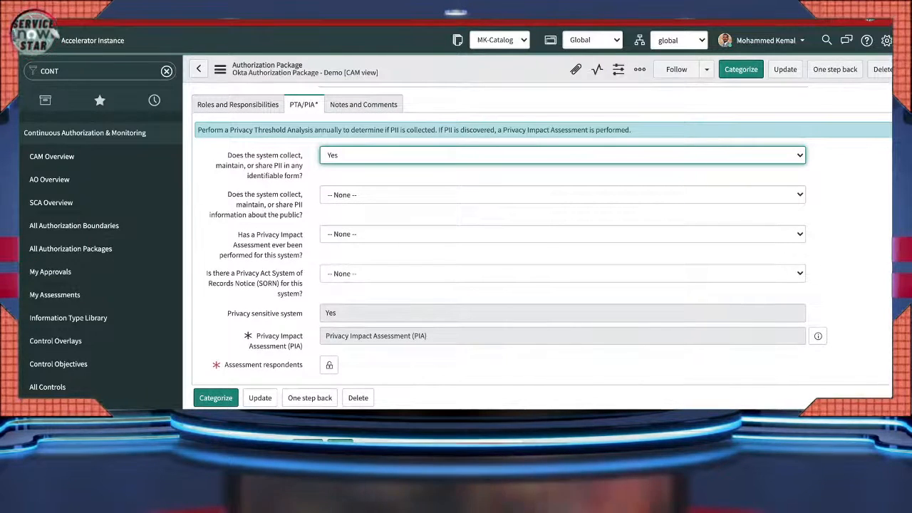
pyautogui.click(333, 169)
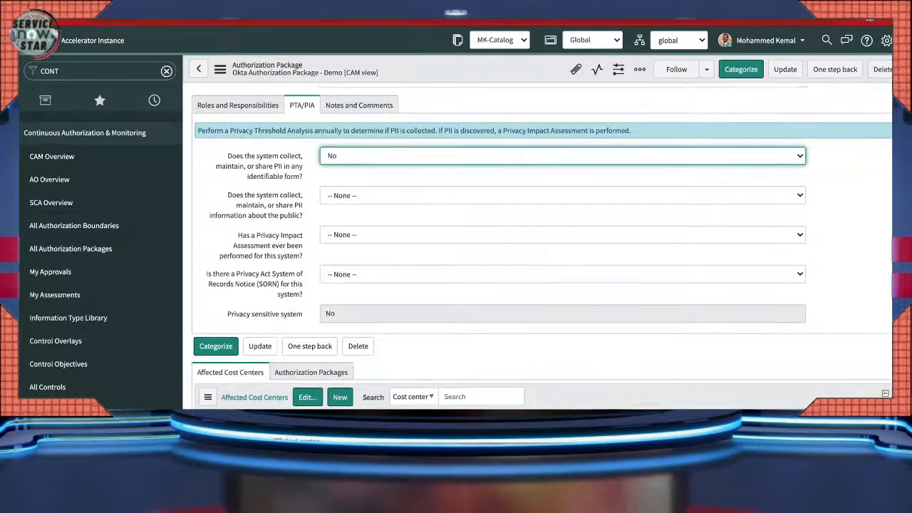
pyautogui.scroll(3, 541, 262)
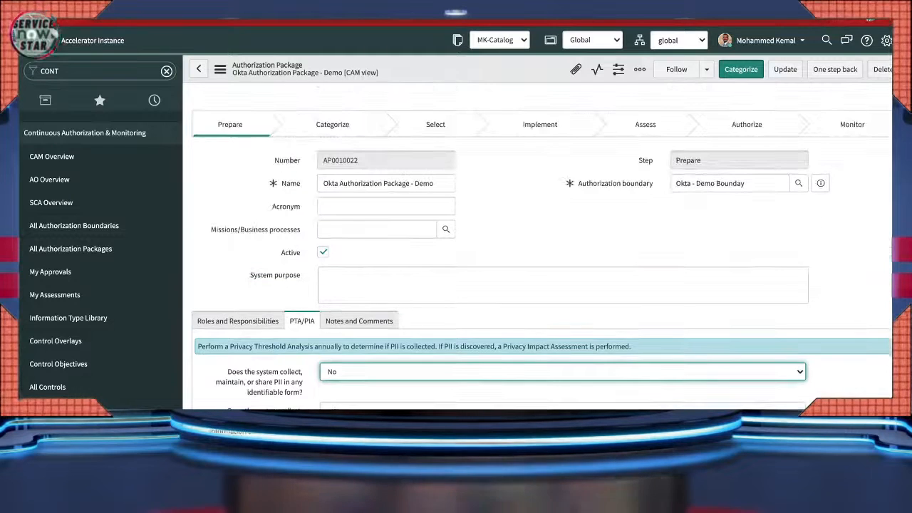
pyautogui.scroll(-5, 542, 285)
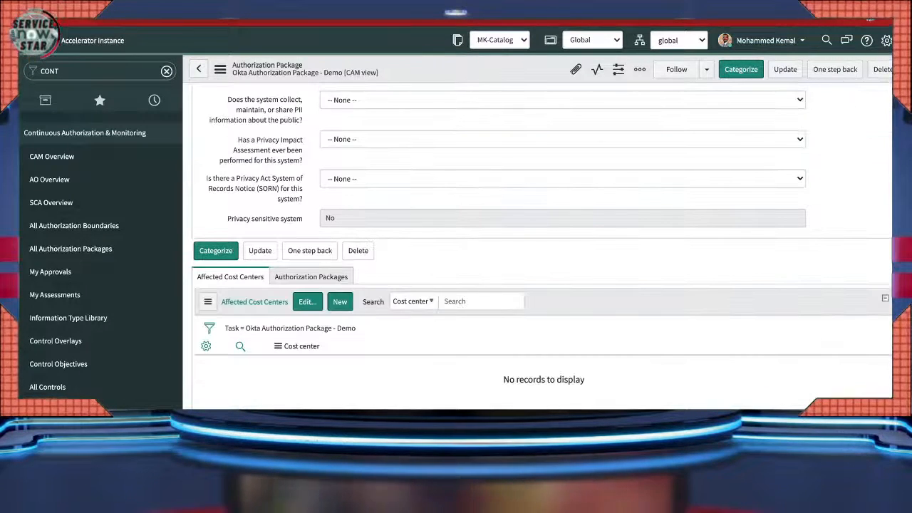
pyautogui.scroll(3, 541, 285)
pyautogui.scroll(2, 542, 285)
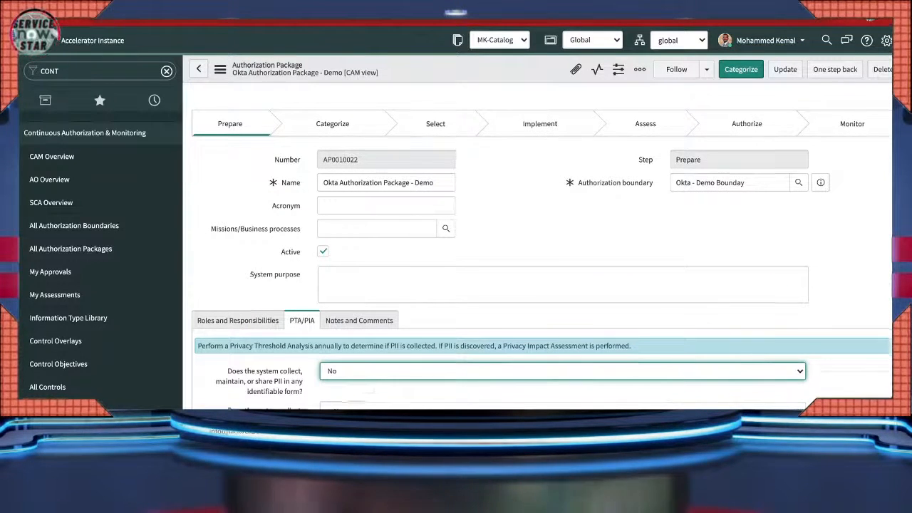
pyautogui.scroll(-4, 542, 285)
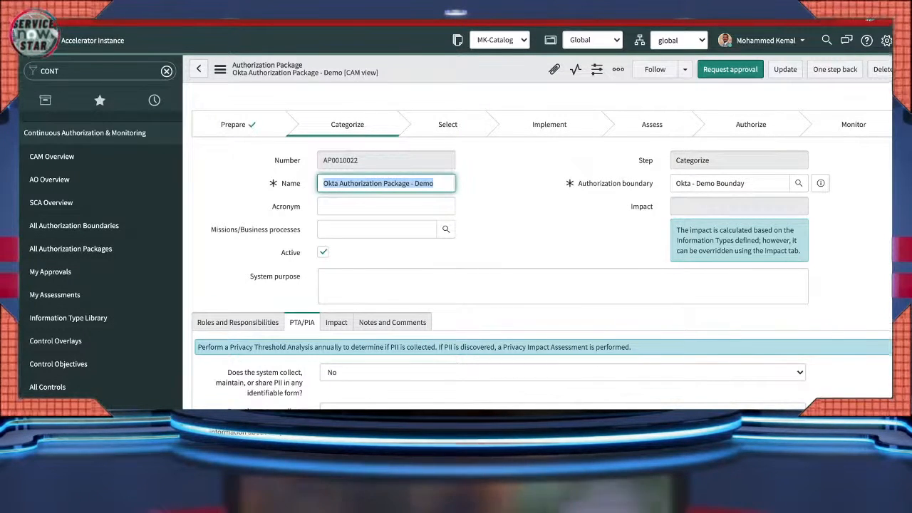
# - Scroll down to the package's Information Types related list, which holds none yet
pyautogui.scroll(-4, 542, 250)
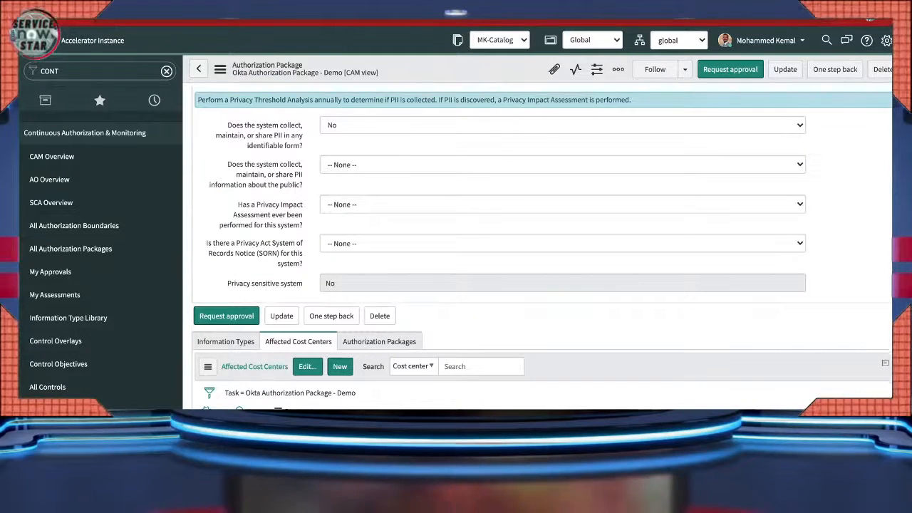
pyautogui.scroll(-1, 542, 249)
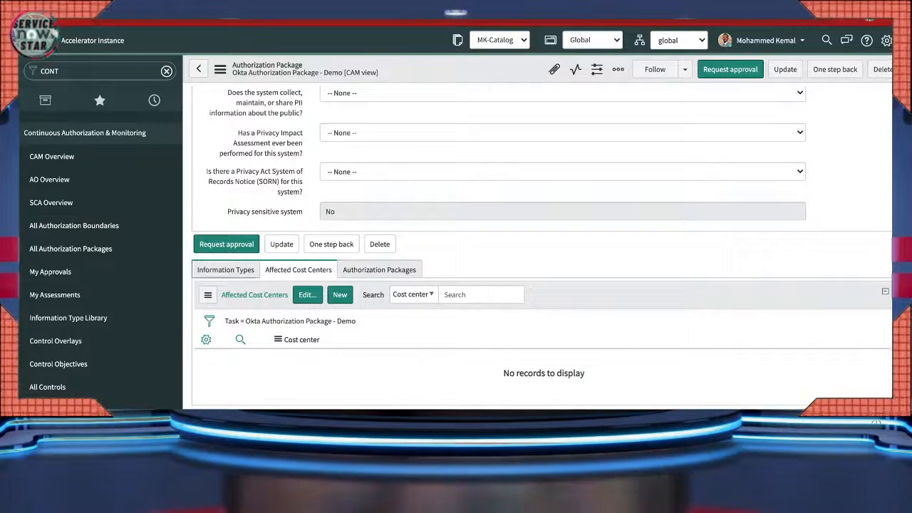
pyautogui.click(226, 271)
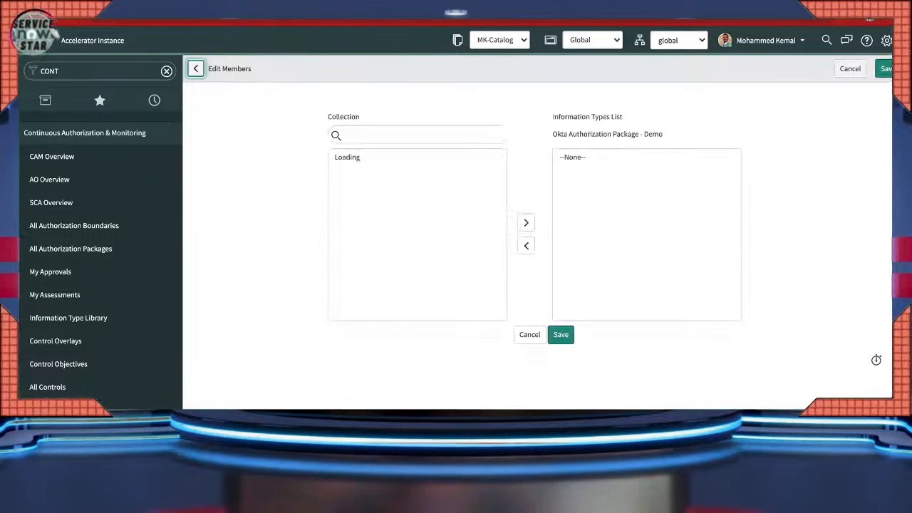
# - Add Information Management and Information Sharing as information types, filtering by 'inform', and save
pyautogui.click(353, 168)
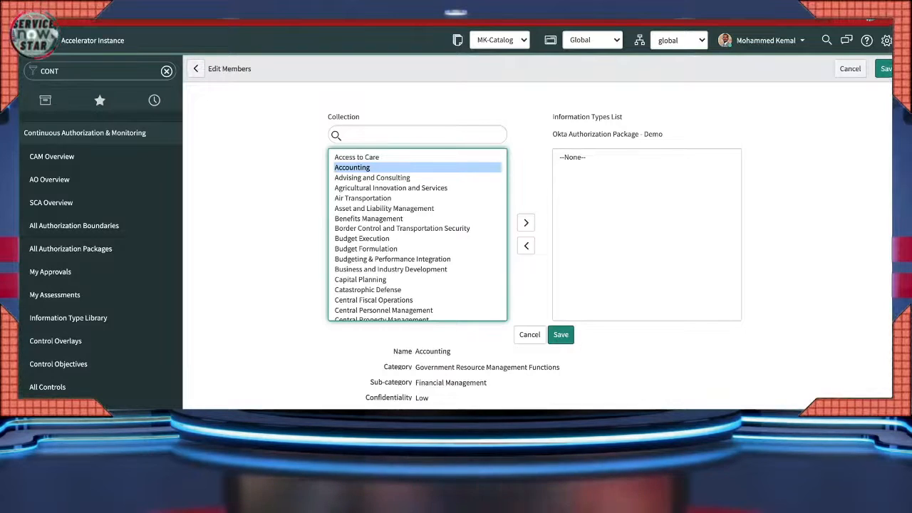
pyautogui.click(418, 134)
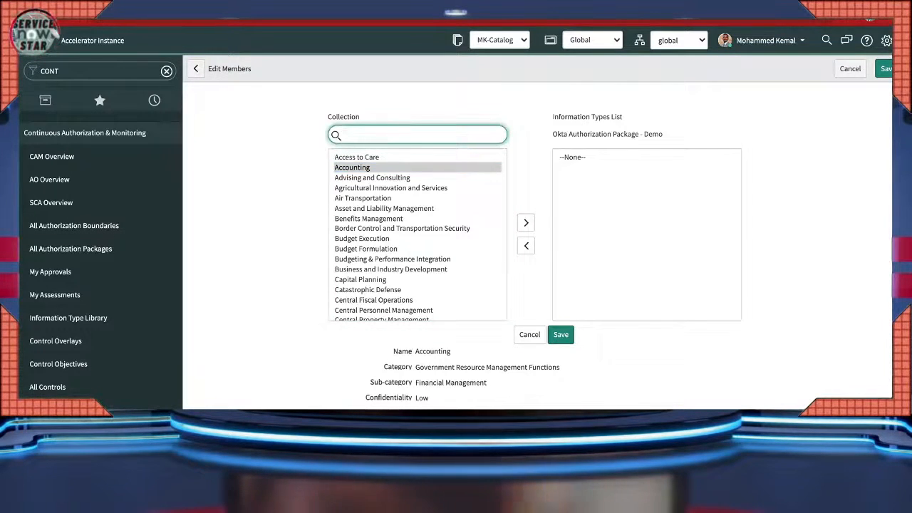
pyautogui.write('infor')
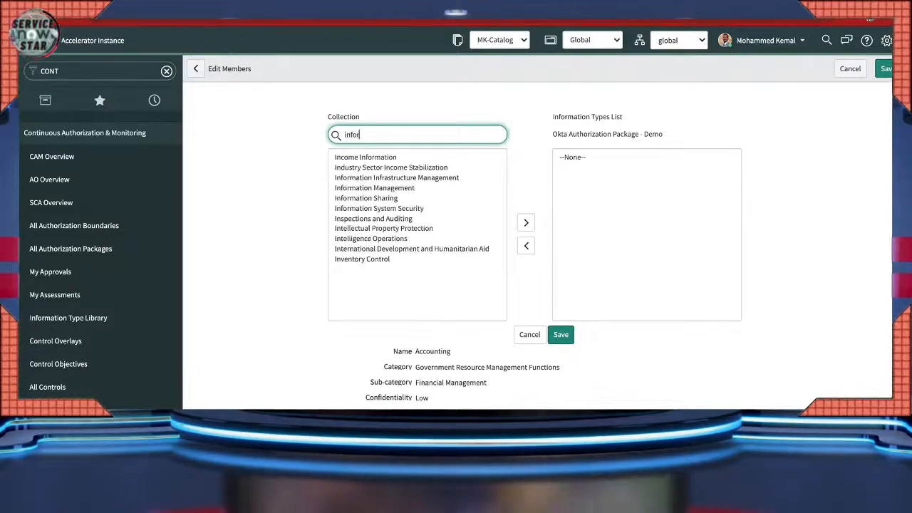
pyautogui.write('m')
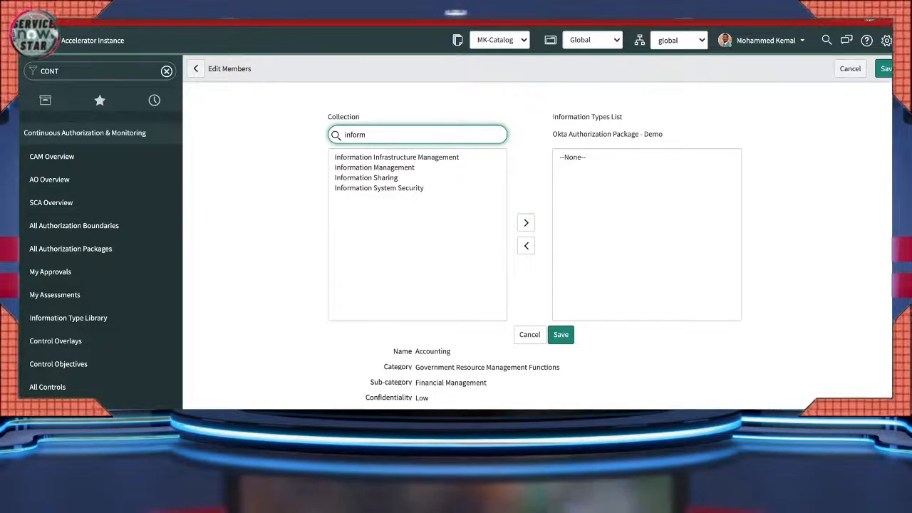
pyautogui.click(375, 168)
pyautogui.click(526, 223)
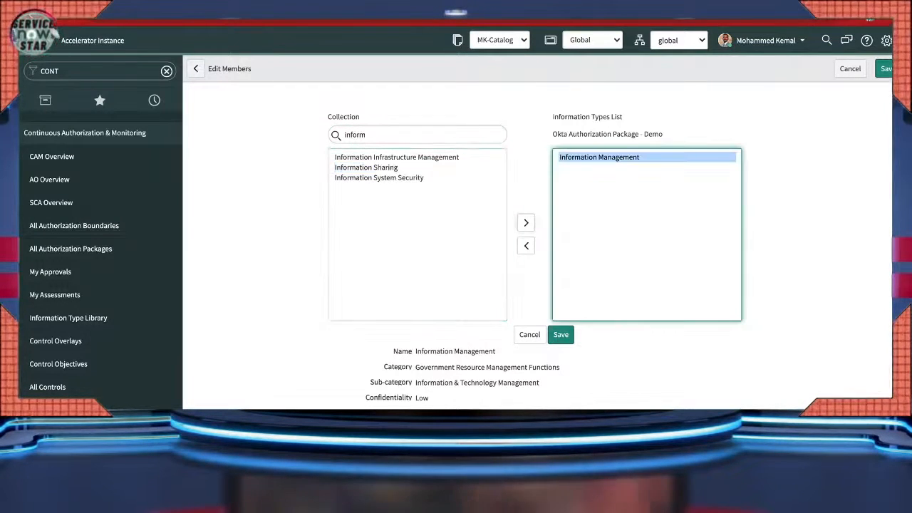
pyautogui.scroll(-1, 535, 229)
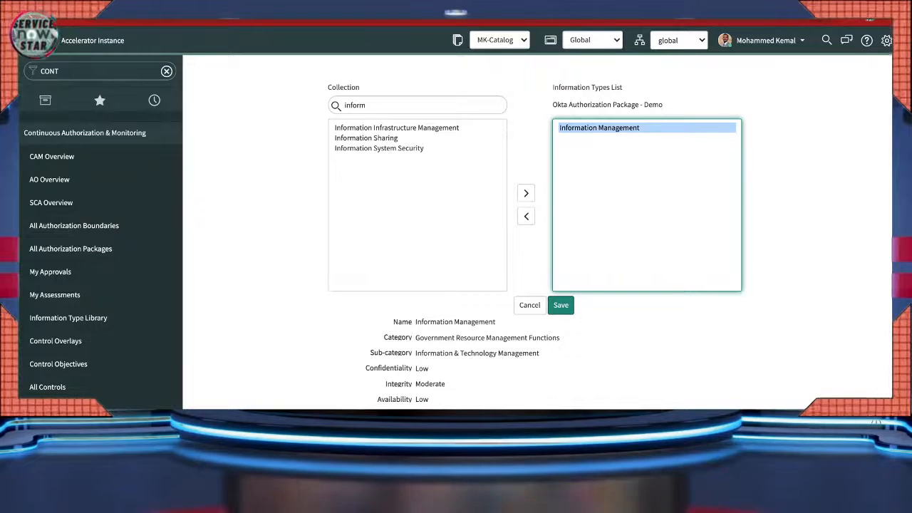
pyautogui.click(367, 138)
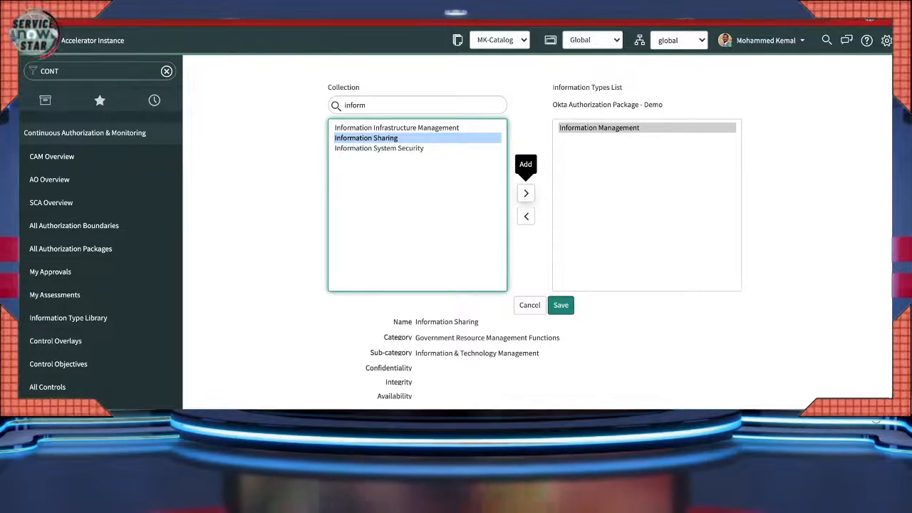
pyautogui.click(526, 193)
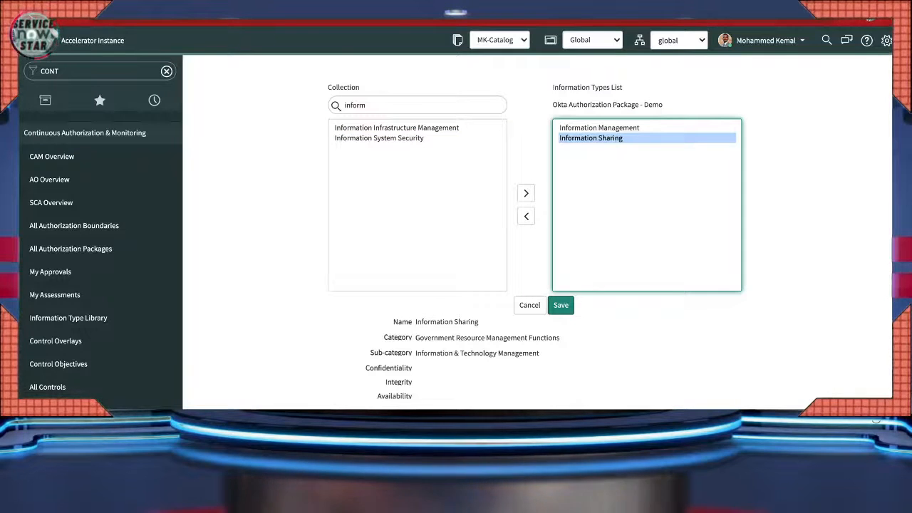
pyautogui.click(561, 305)
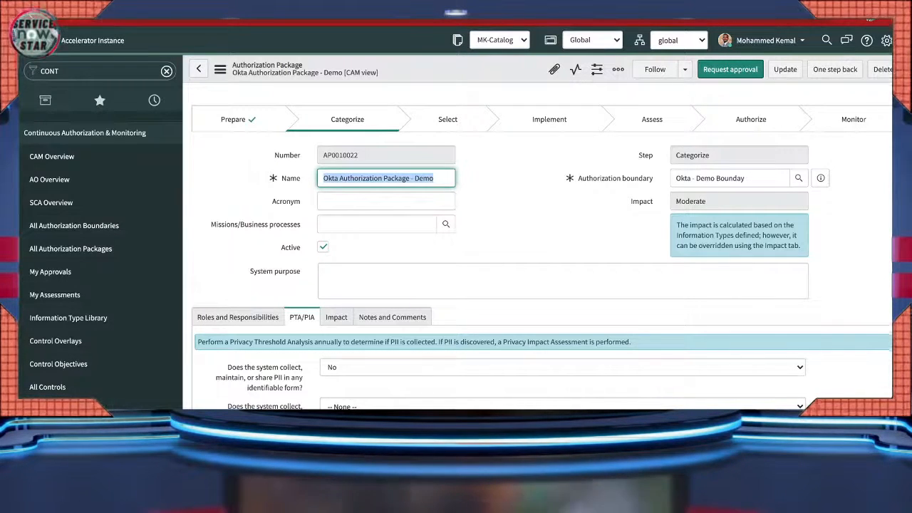
# - Show the Impact tab: recommended confidentiality Low, integrity Moderate, availability Low
pyautogui.scroll(-2, 542, 249)
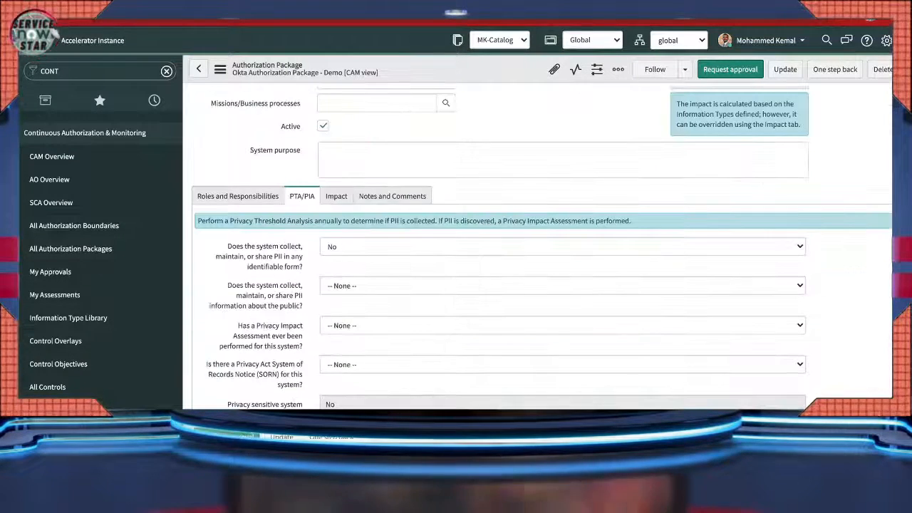
pyautogui.click(336, 196)
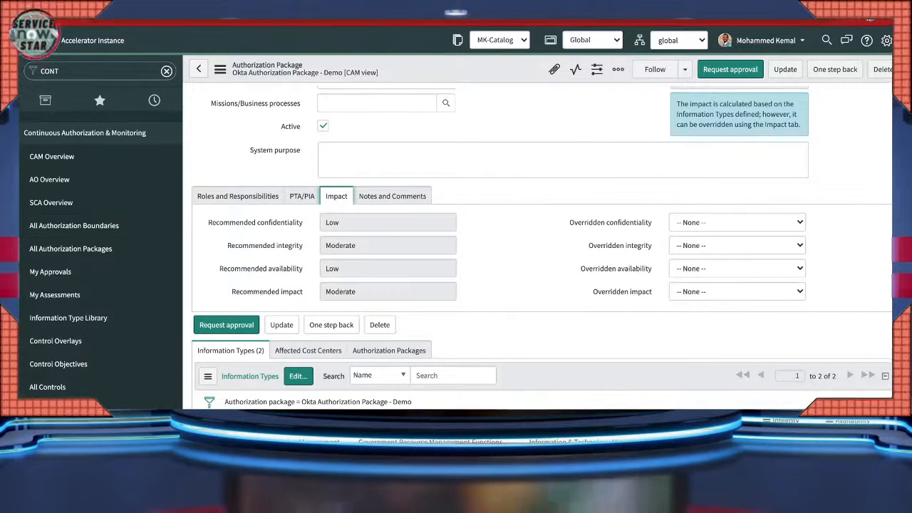
pyautogui.moveTo(267, 292)
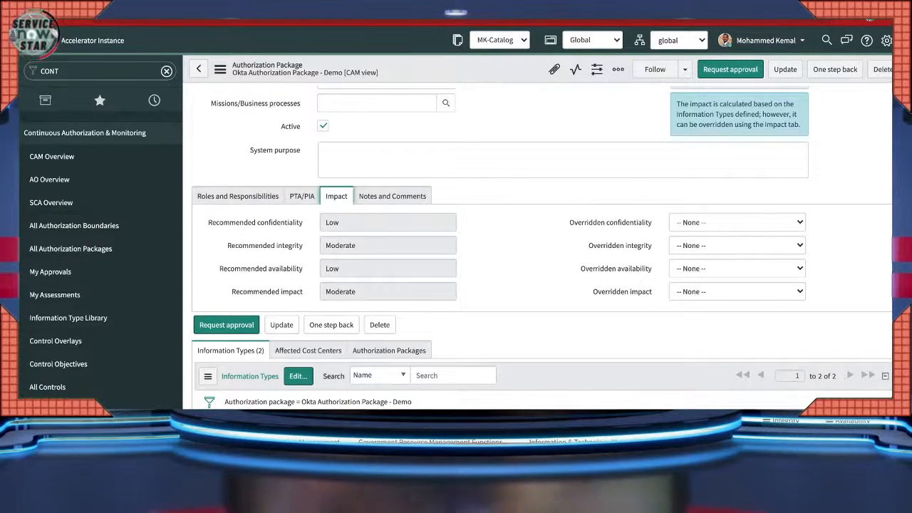
# - Override confidentiality and availability to Moderate, justified with 'Chnaged from low to moderate!'
pyautogui.click(738, 223)
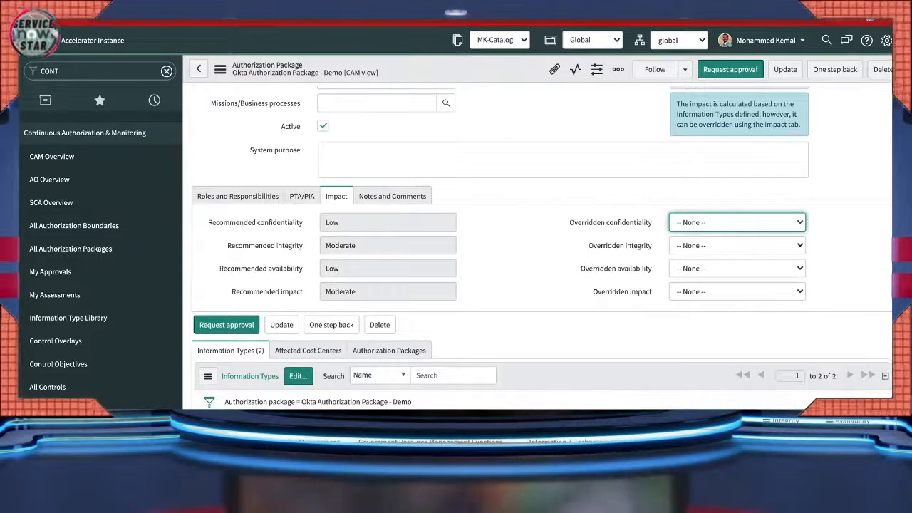
pyautogui.click(702, 248)
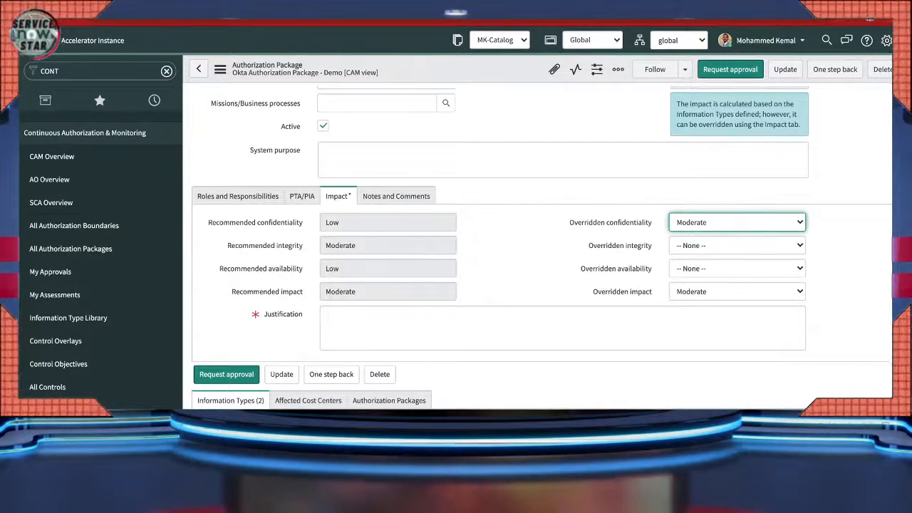
pyautogui.click(738, 269)
pyautogui.click(702, 294)
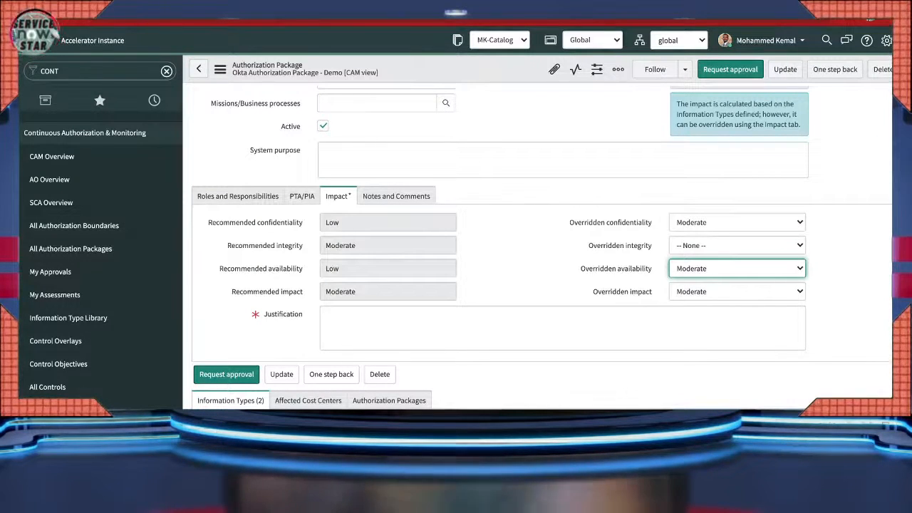
pyautogui.click(563, 328)
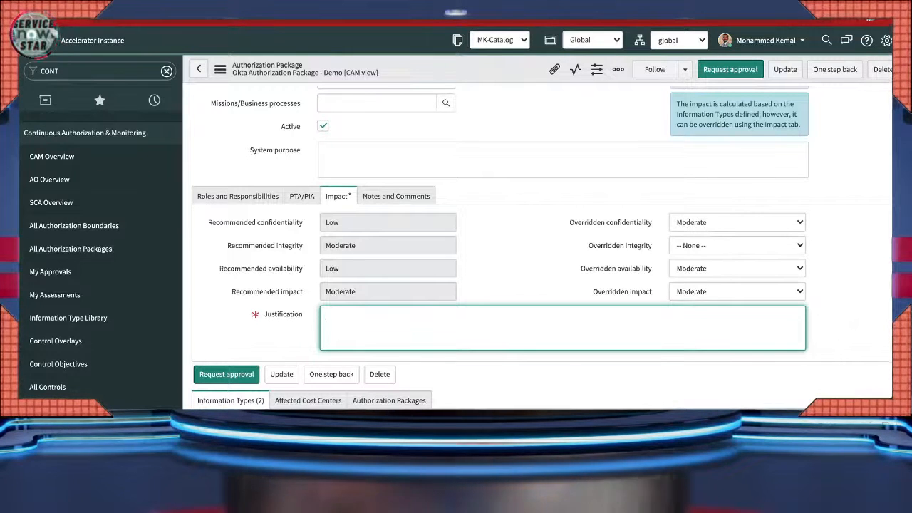
pyautogui.write('Th')
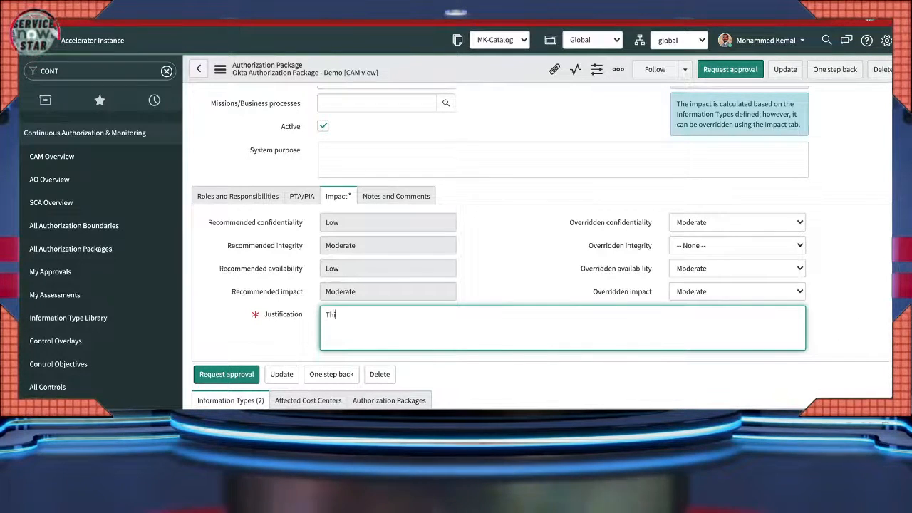
pyautogui.write('C')
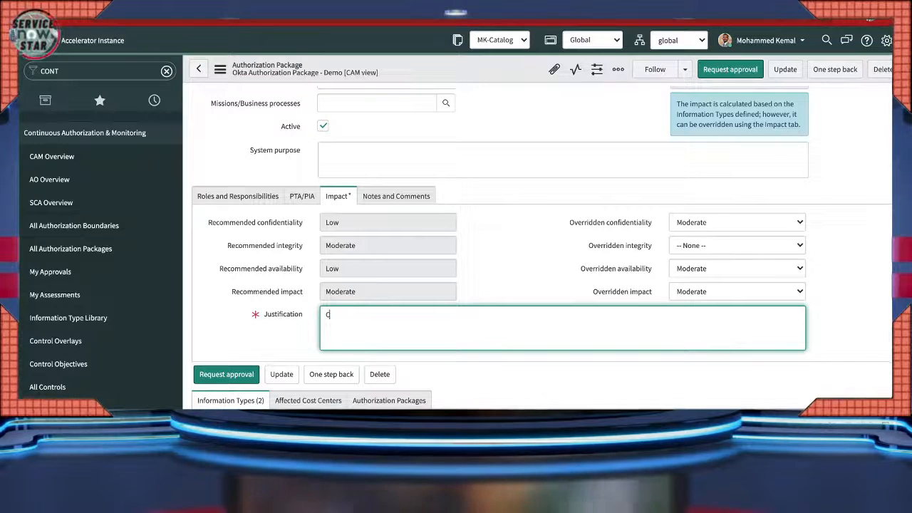
pyautogui.write('hnaged')
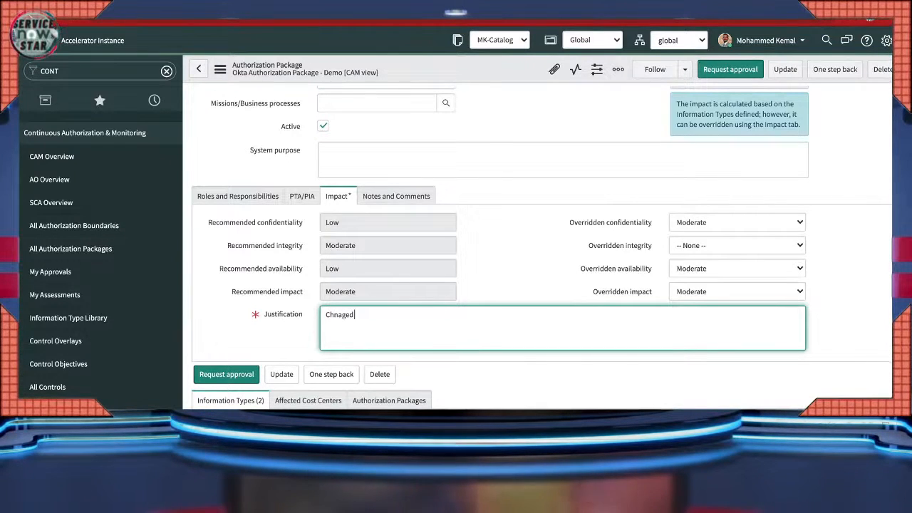
pyautogui.write(' from low')
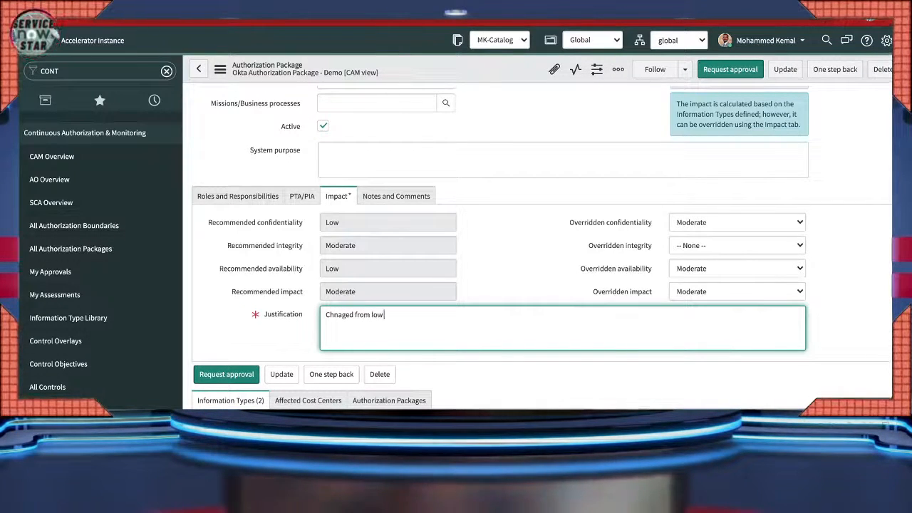
pyautogui.write(' to moderate!')
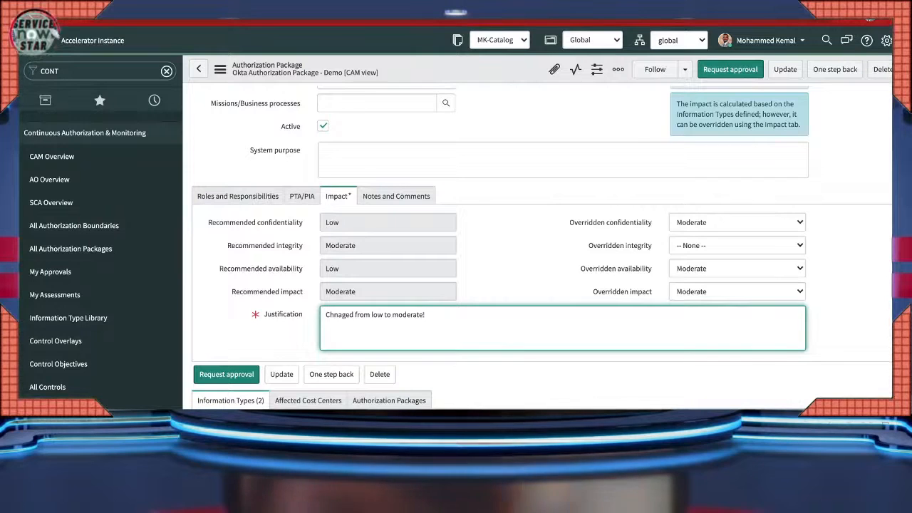
pyautogui.scroll(3, 499, 249)
# - Save the package with its Moderate impact overrides
pyautogui.click(220, 69)
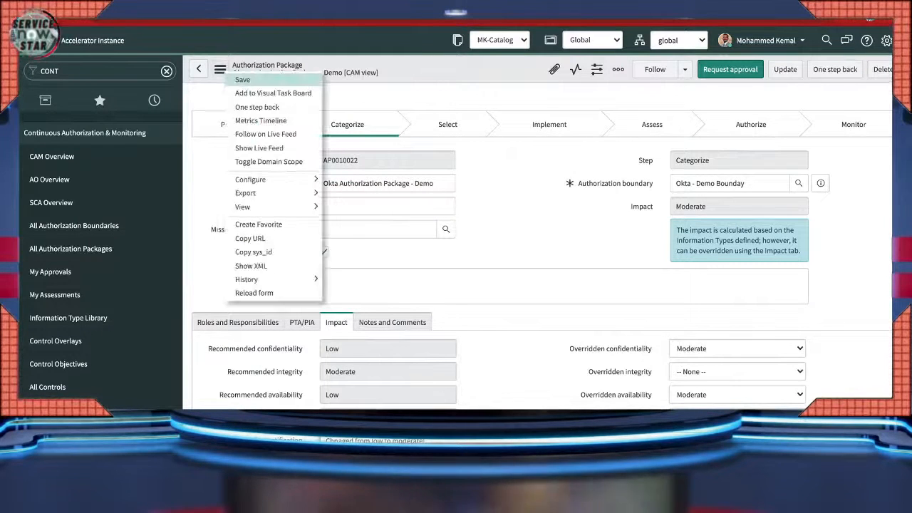
pyautogui.click(242, 79)
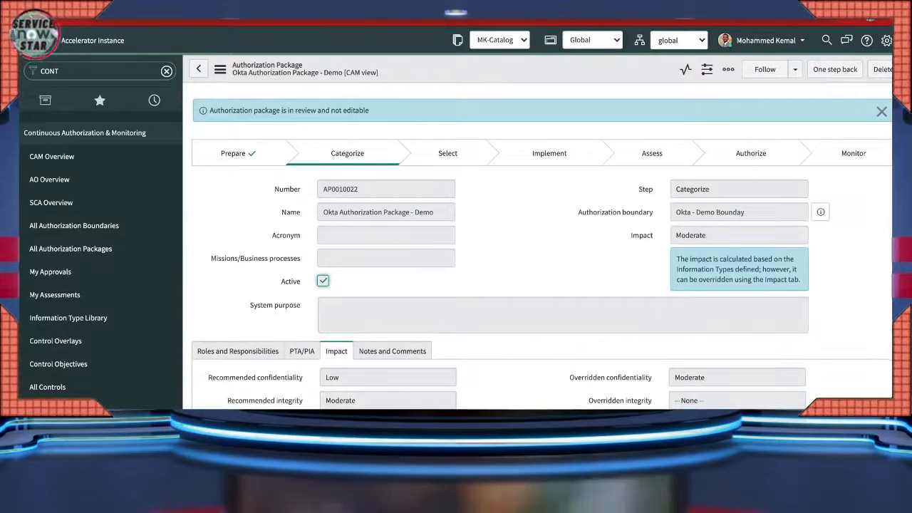
pyautogui.scroll(-2, 542, 285)
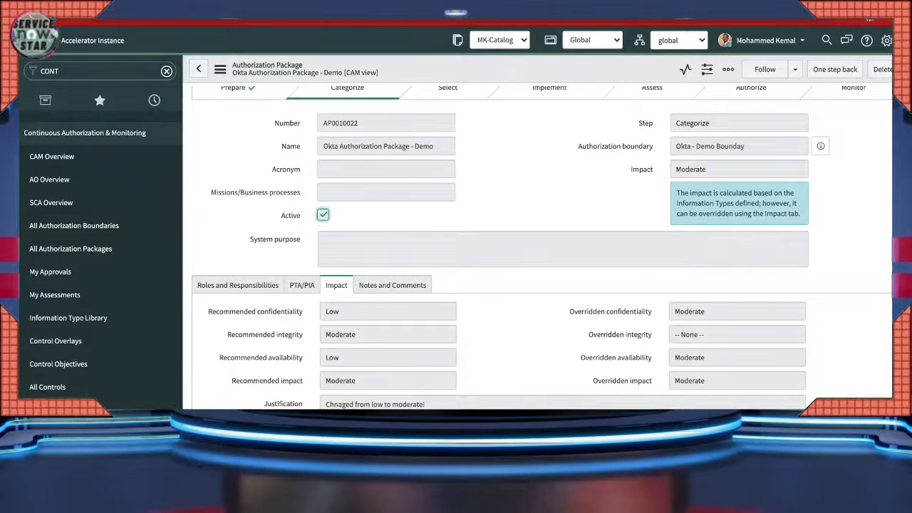
# - Reload the package form so it shows the record in review and not editable
pyautogui.click(220, 70)
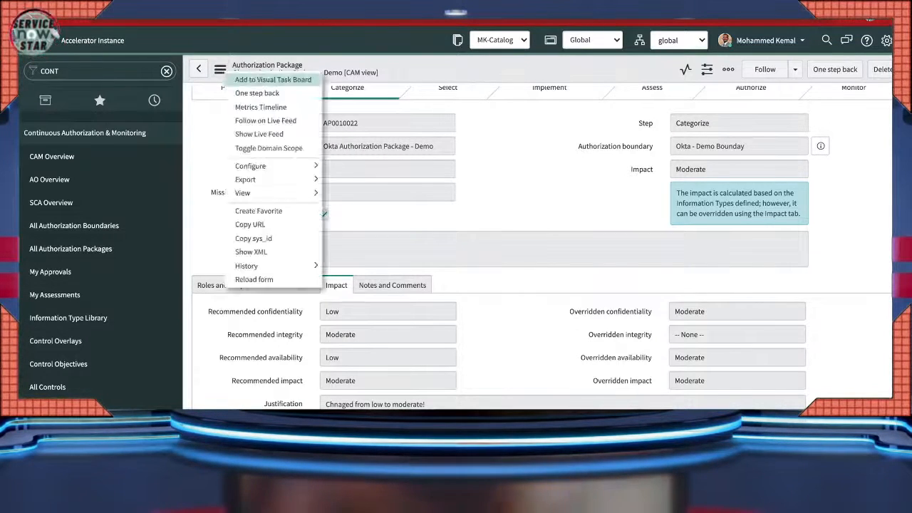
pyautogui.click(220, 69)
pyautogui.click(220, 70)
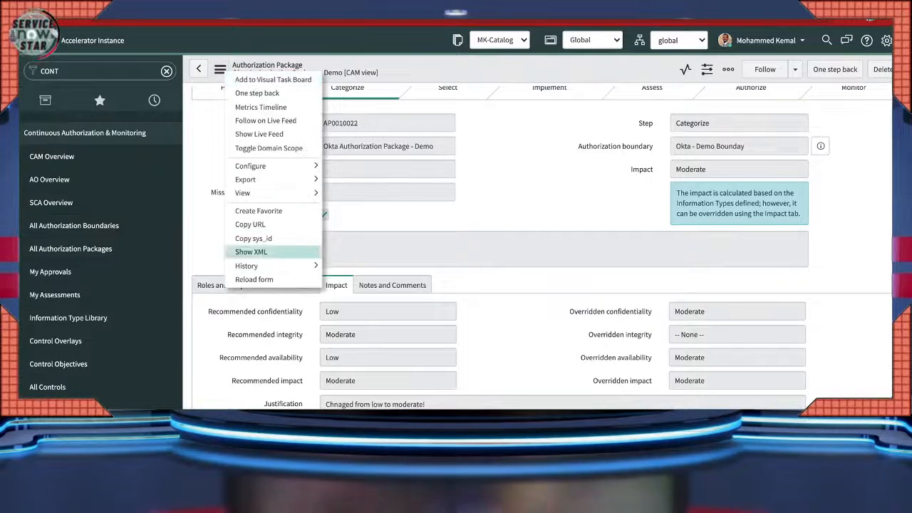
pyautogui.click(254, 280)
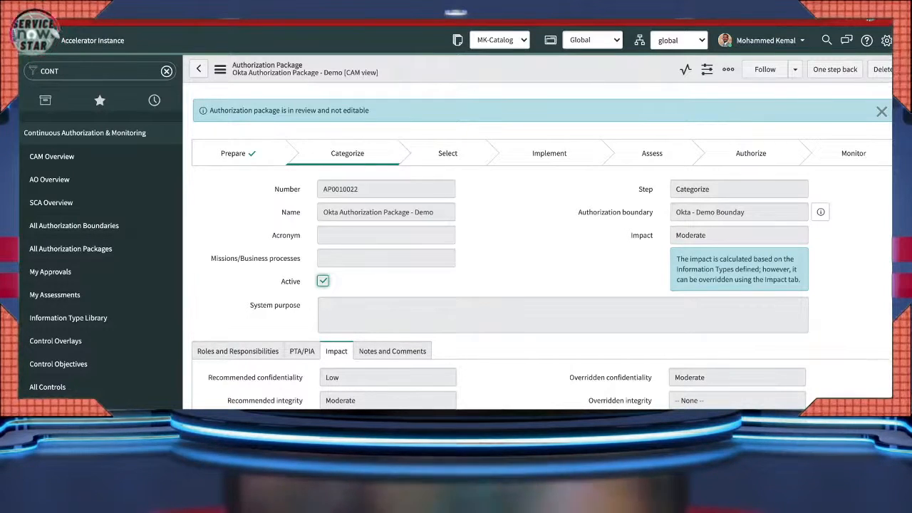
# - Approve the requested Categorize approval in the Approvals list, moving the package to Select
pyautogui.scroll(-5, 542, 249)
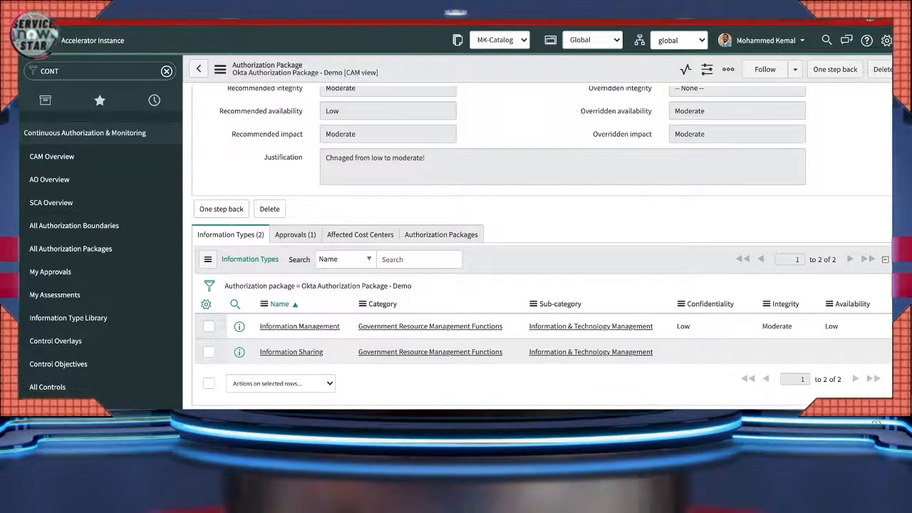
pyautogui.scroll(3, 542, 250)
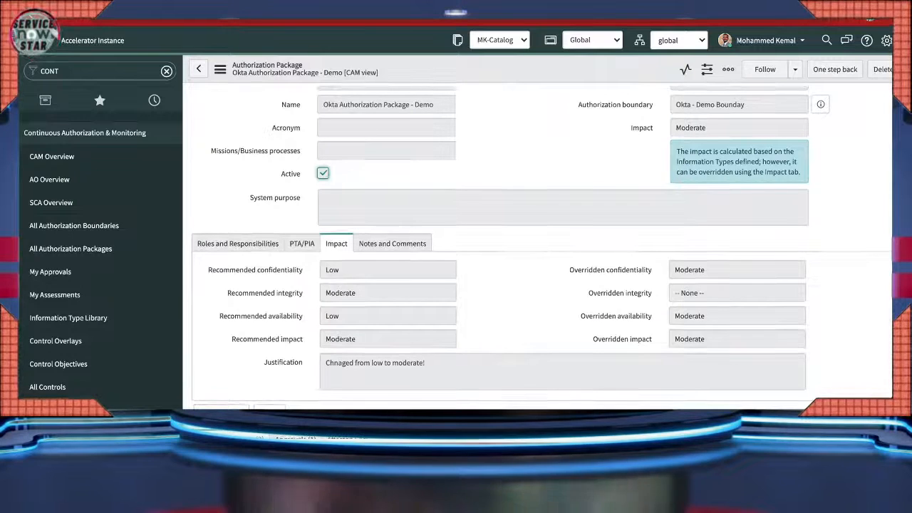
pyautogui.scroll(-2, 542, 249)
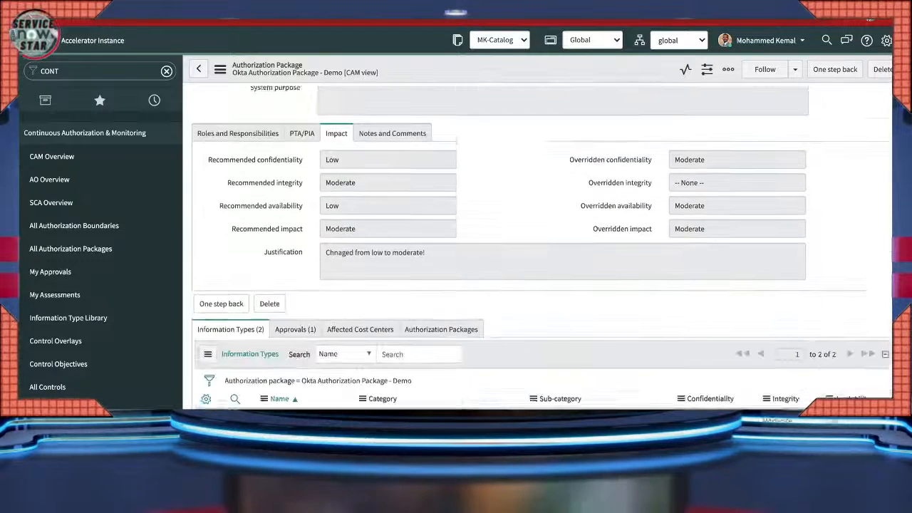
pyautogui.click(295, 307)
pyautogui.scroll(-1, 541, 249)
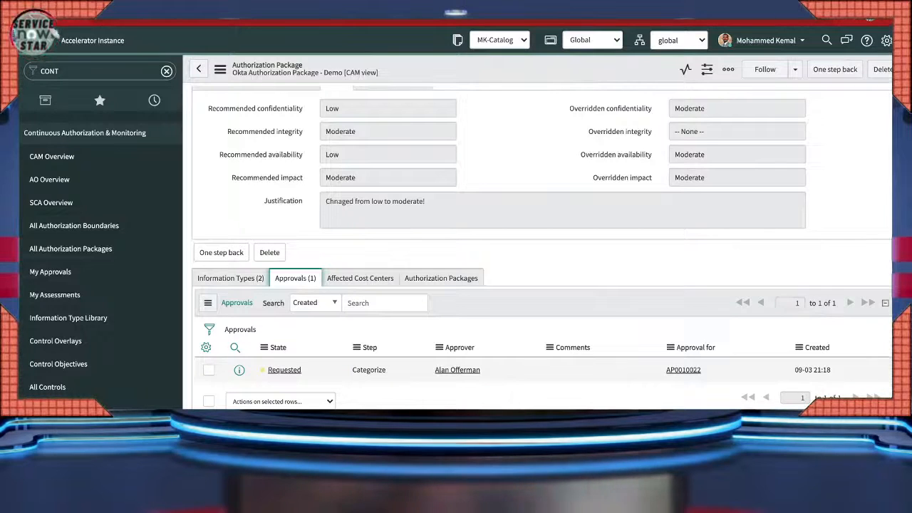
pyautogui.rightClick(291, 370)
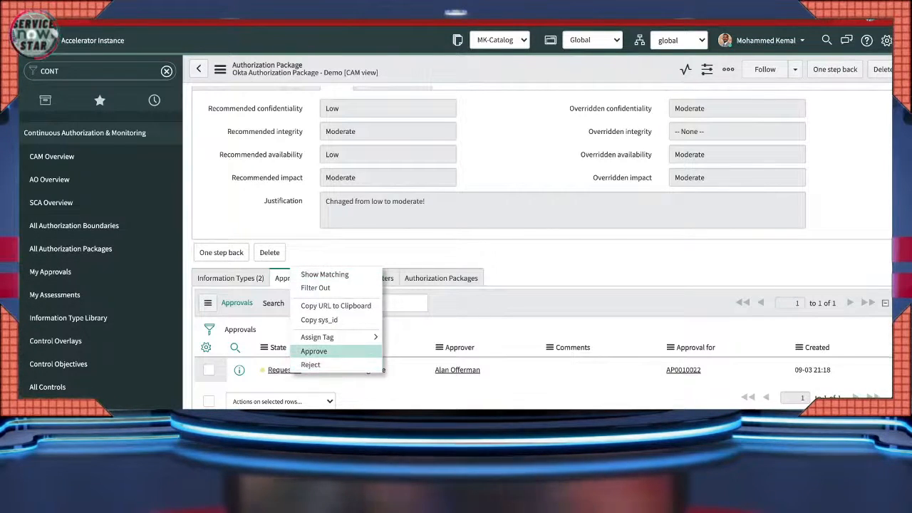
pyautogui.click(314, 351)
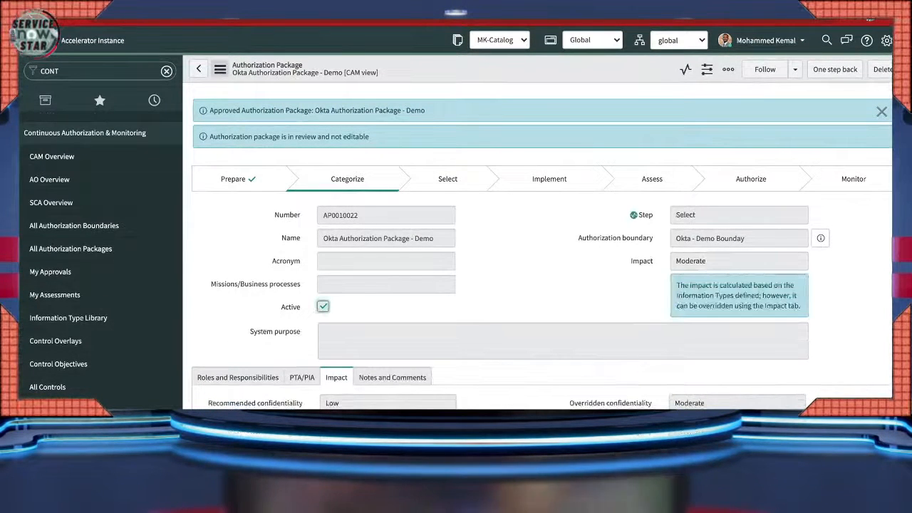
# - Reload the Okta package form and scroll down to its Baseline Controls (261) related list
pyautogui.click(220, 69)
pyautogui.click(255, 280)
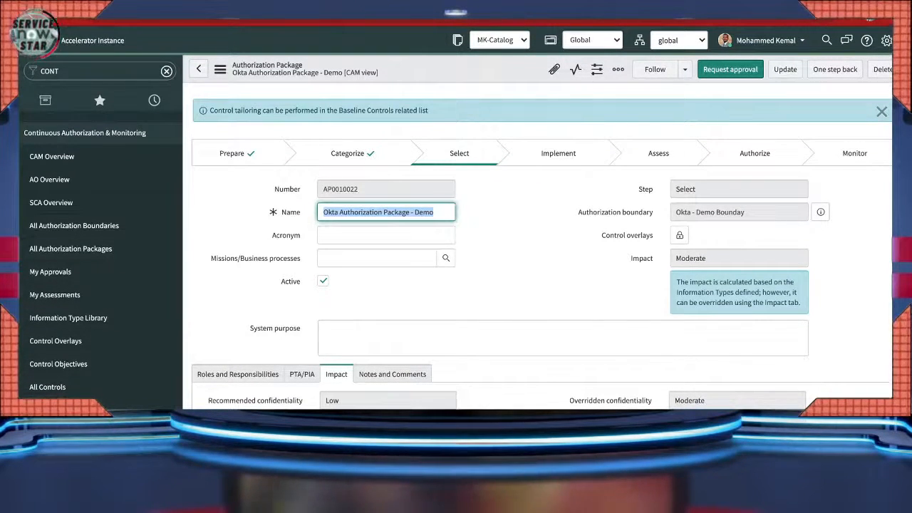
pyautogui.scroll(-1, 542, 246)
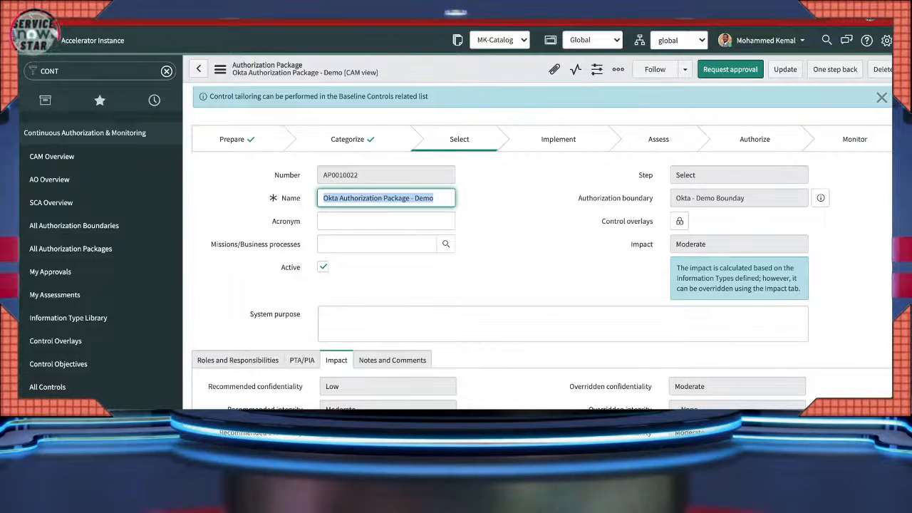
pyautogui.scroll(-3, 542, 249)
pyautogui.scroll(-2, 542, 285)
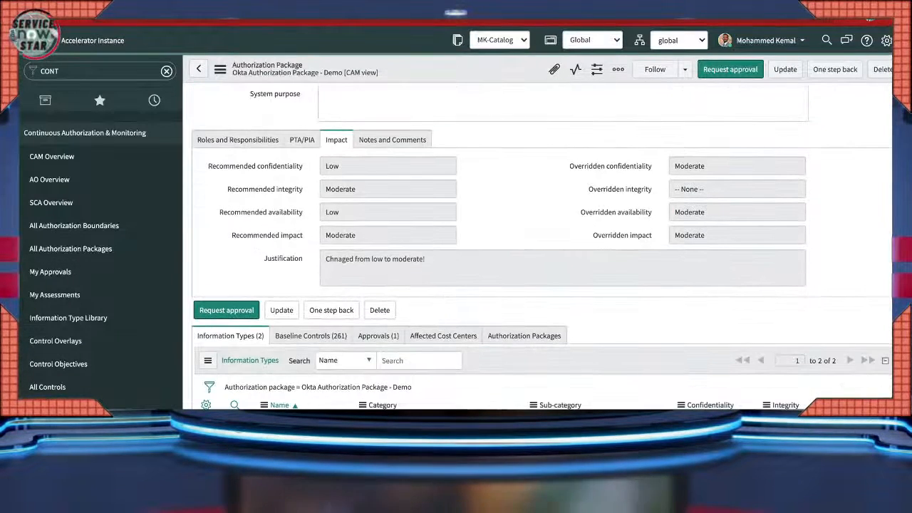
pyautogui.scroll(-3, 542, 249)
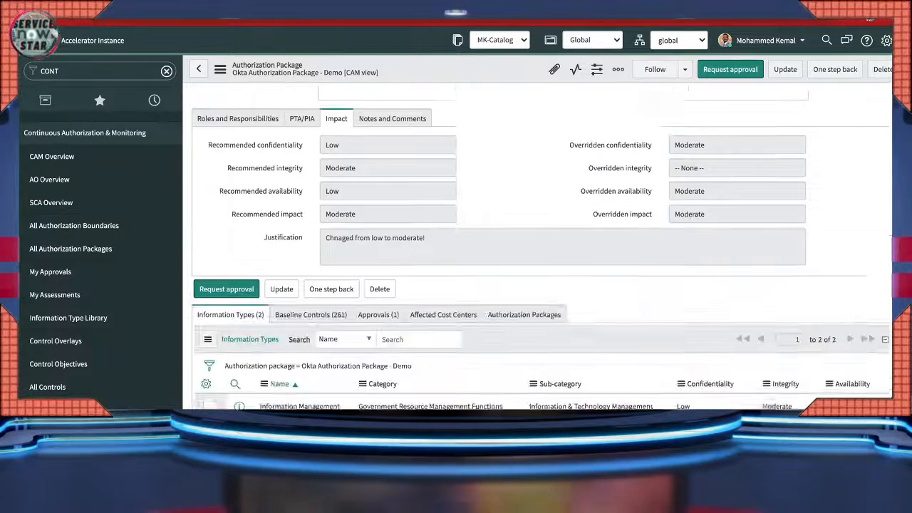
pyautogui.scroll(-1, 542, 249)
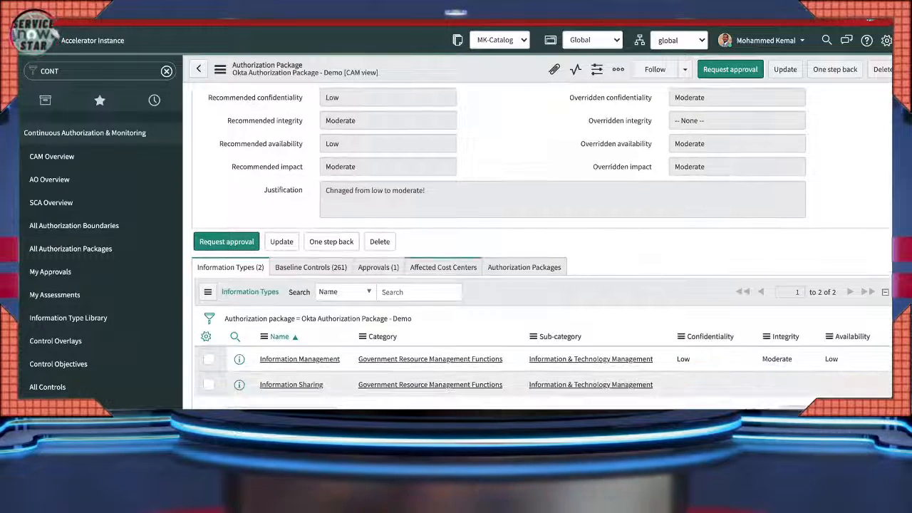
# - Show the Baseline Controls (261) list, scroll through the controls, then return to the form's top
pyautogui.click(311, 268)
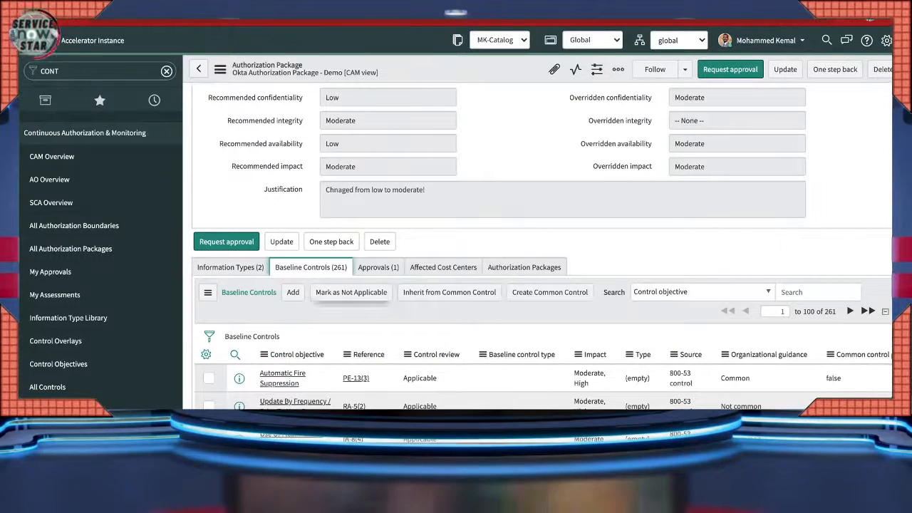
pyautogui.scroll(-1, 542, 249)
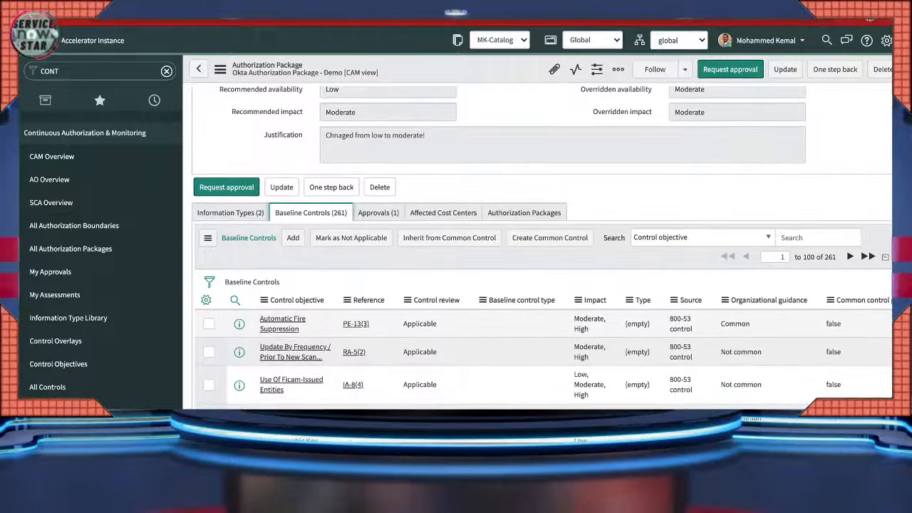
pyautogui.scroll(-1, 541, 250)
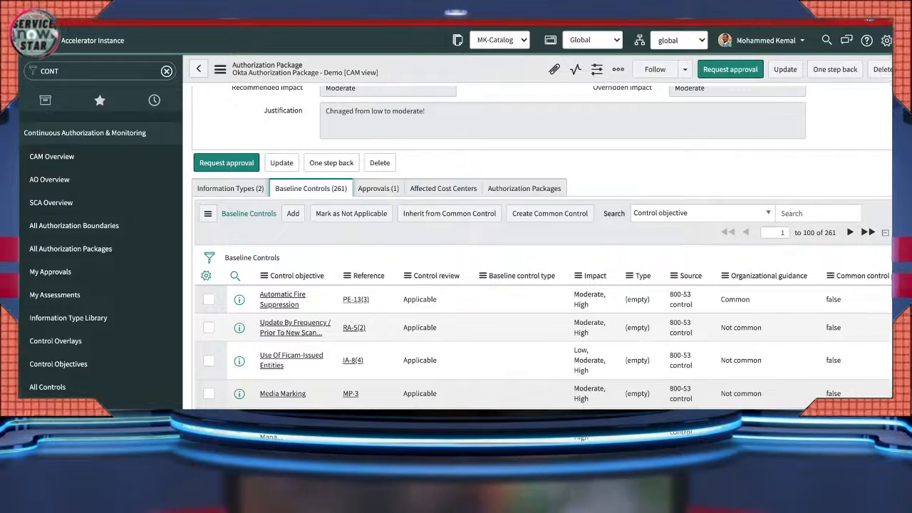
pyautogui.scroll(-1, 542, 298)
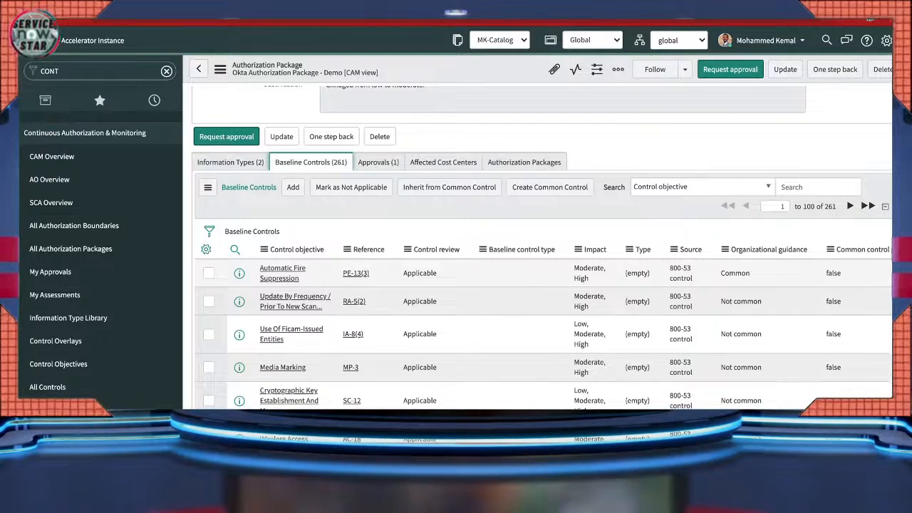
pyautogui.scroll(1, 542, 249)
pyautogui.scroll(3, 542, 250)
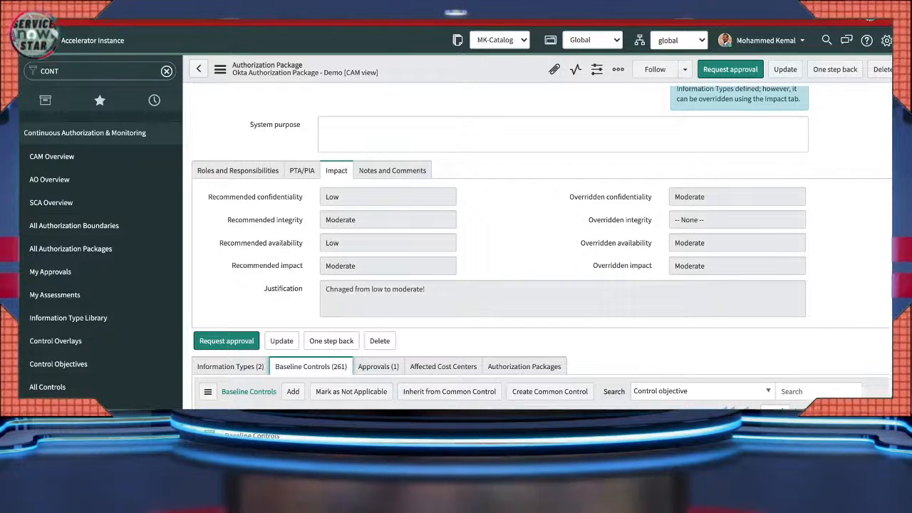
pyautogui.scroll(3, 541, 250)
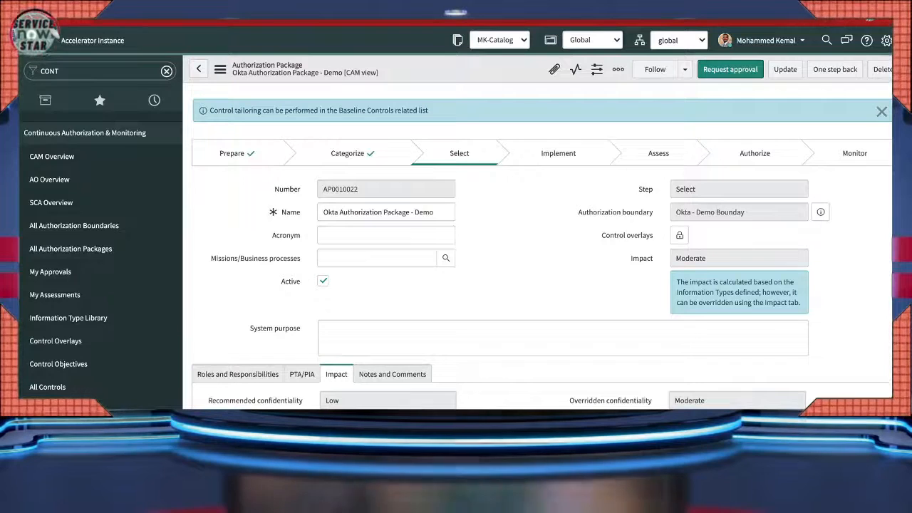
# - Set the control review of PE-13(3) Automatic Fire Suppression to Not applicable
pyautogui.scroll(-8, 542, 250)
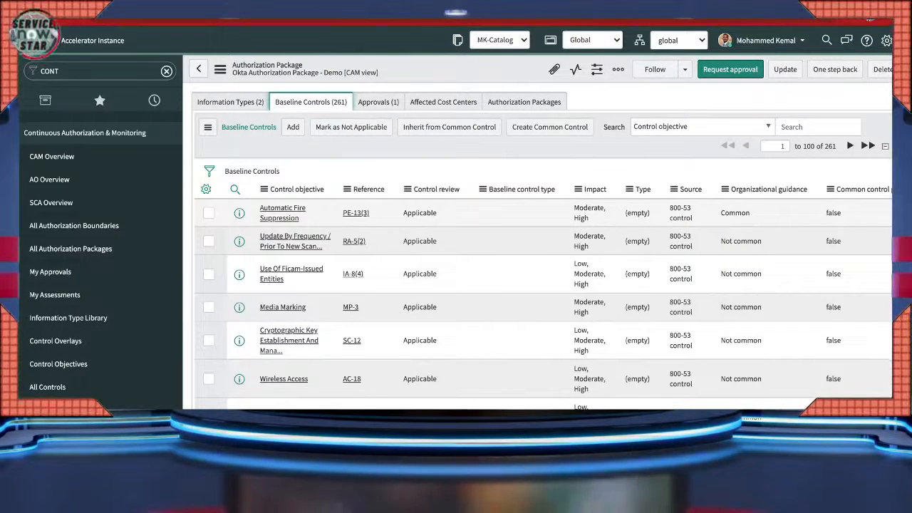
pyautogui.doubleClick(421, 213)
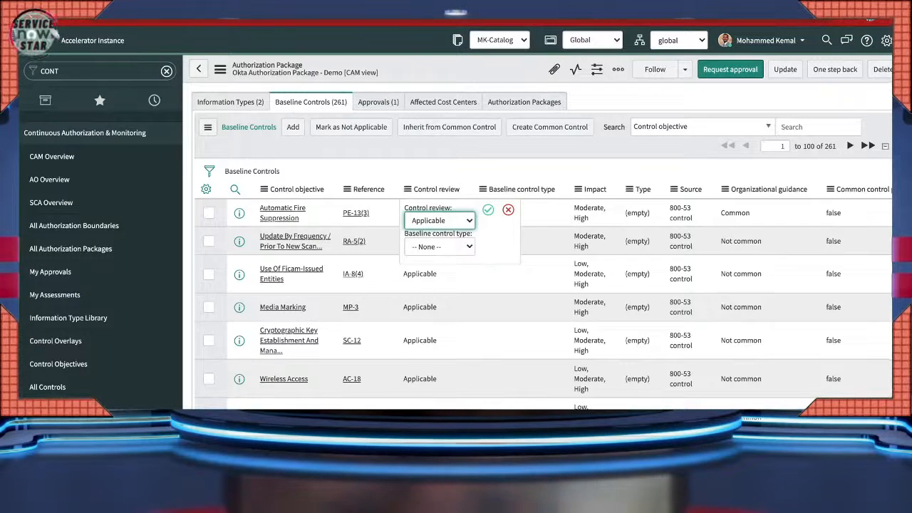
pyautogui.click(440, 221)
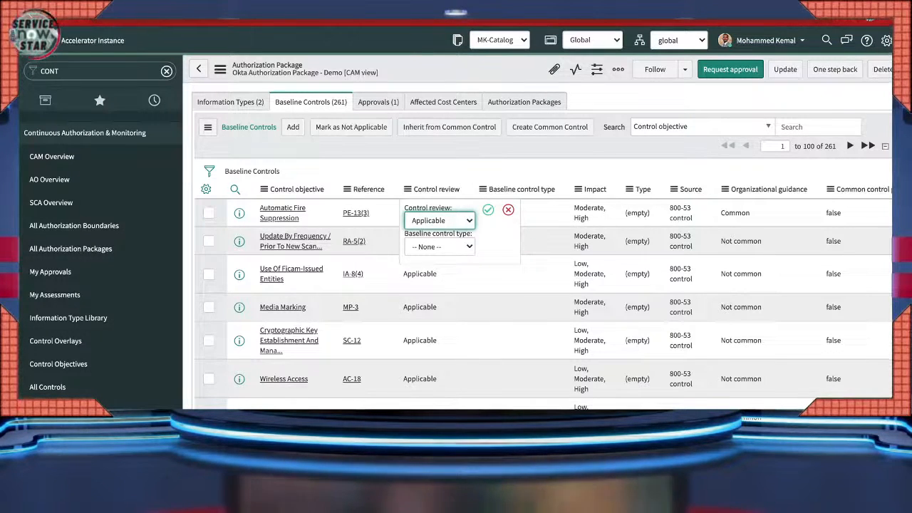
pyautogui.click(440, 235)
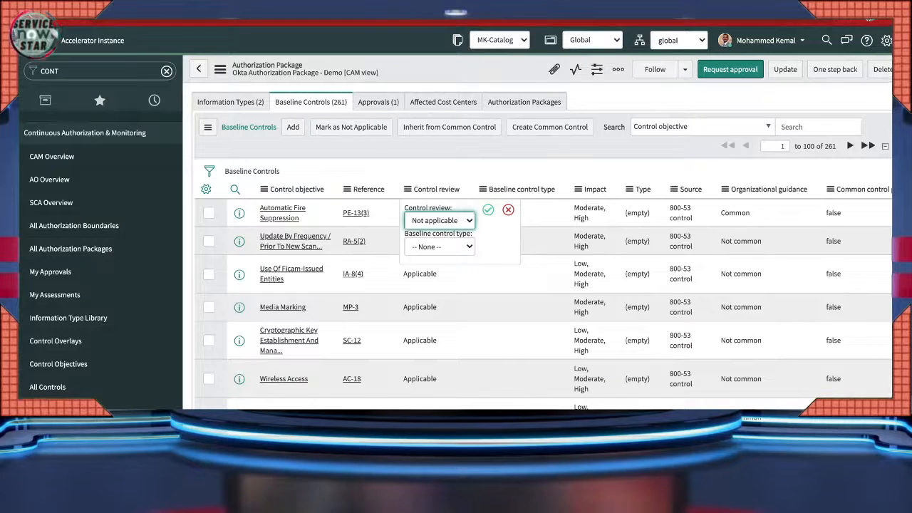
pyautogui.click(489, 210)
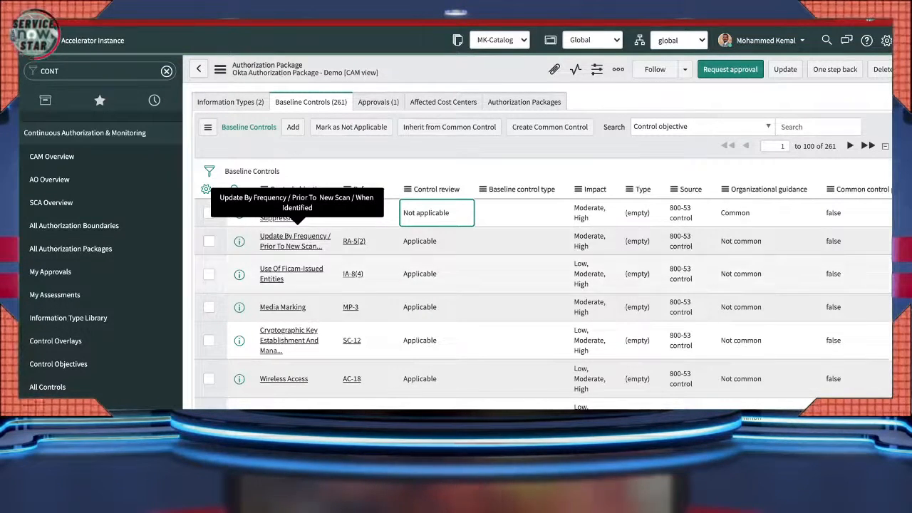
# - Check the RA-5(2) and IA-8(4) reviews, leaving both Applicable
pyautogui.doubleClick(421, 241)
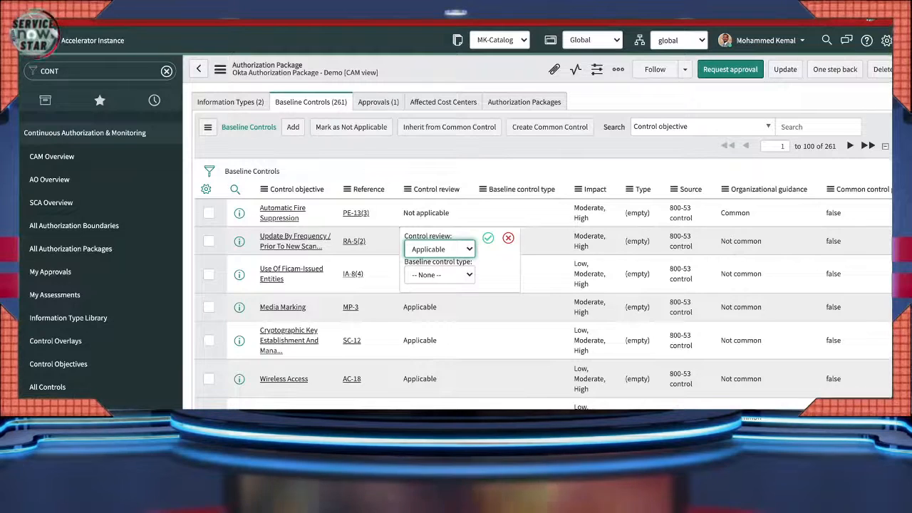
pyautogui.click(488, 238)
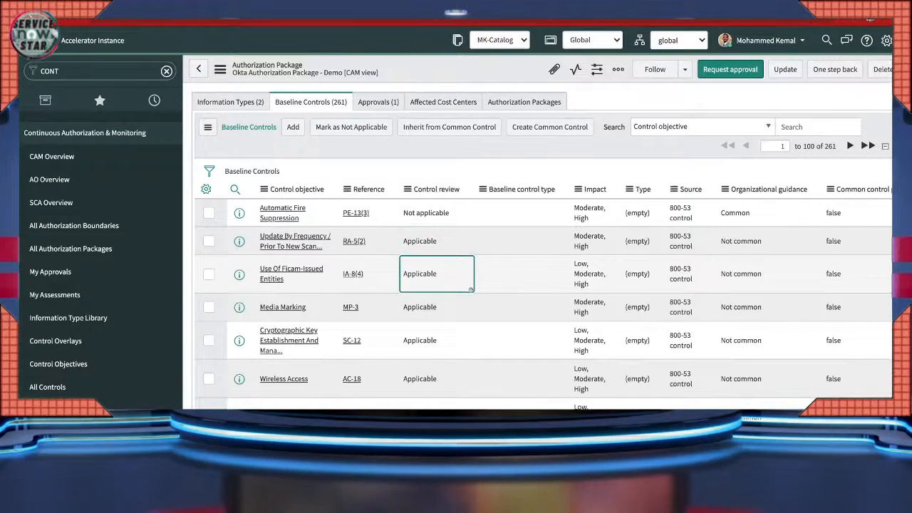
pyautogui.press('Return')
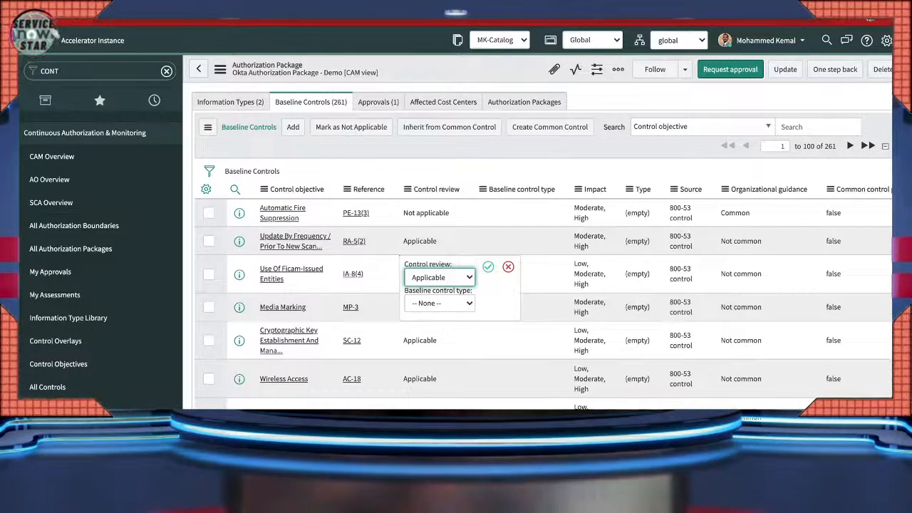
pyautogui.click(489, 266)
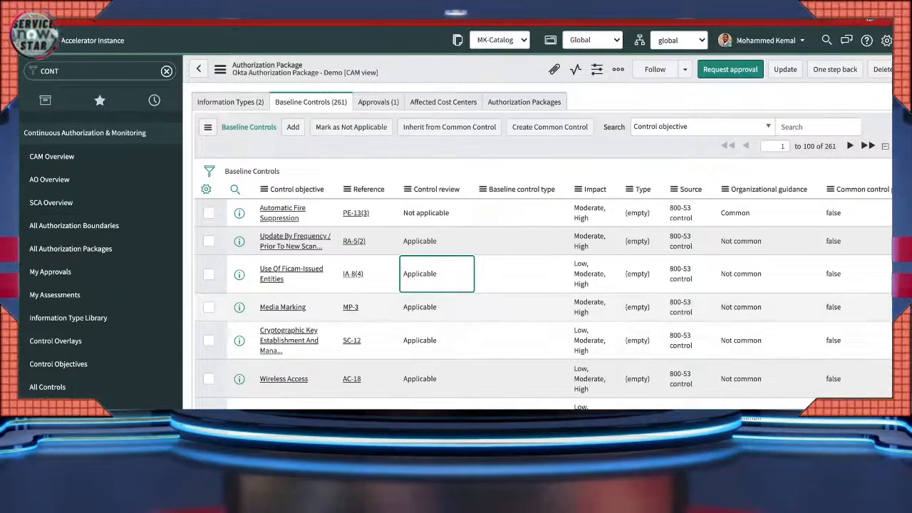
pyautogui.scroll(1, 542, 264)
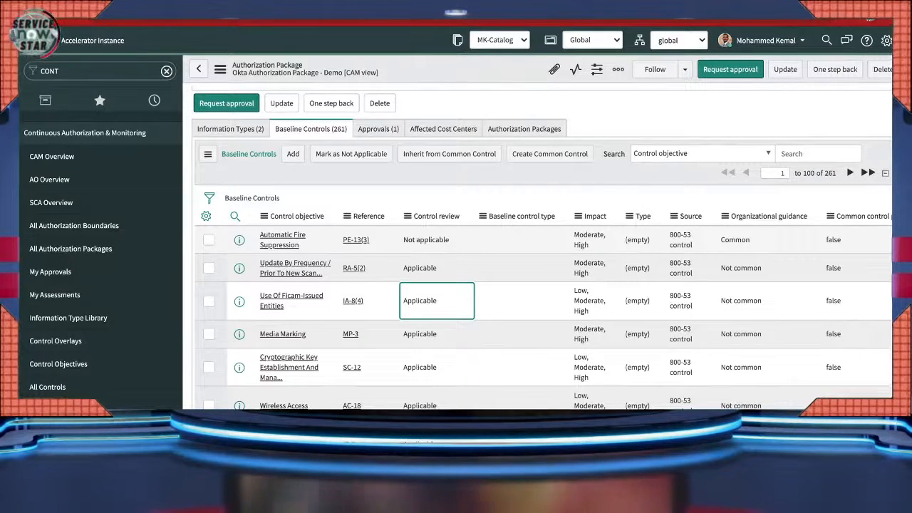
pyautogui.scroll(3, 541, 250)
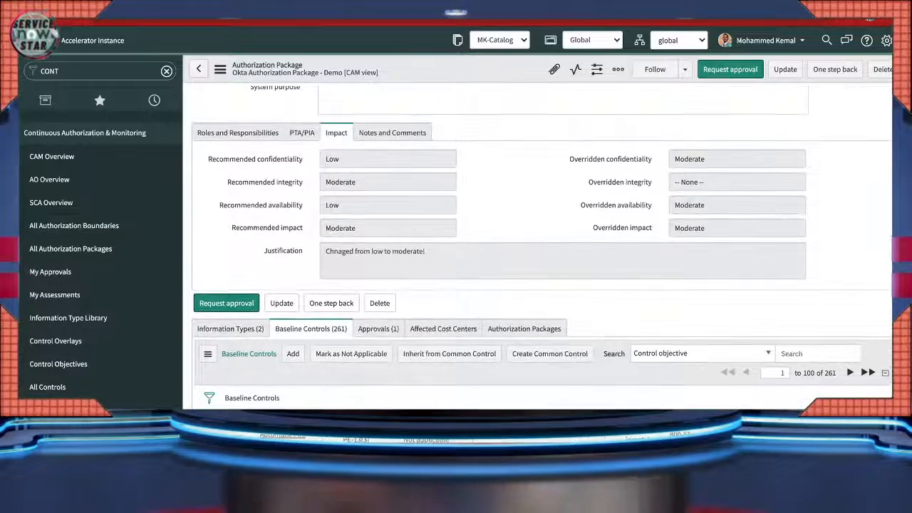
pyautogui.scroll(1, 542, 249)
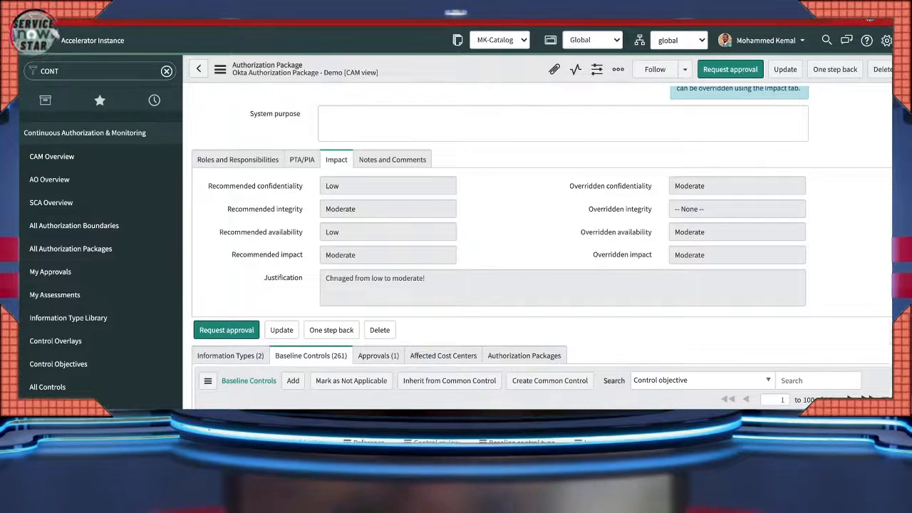
pyautogui.scroll(-3, 542, 249)
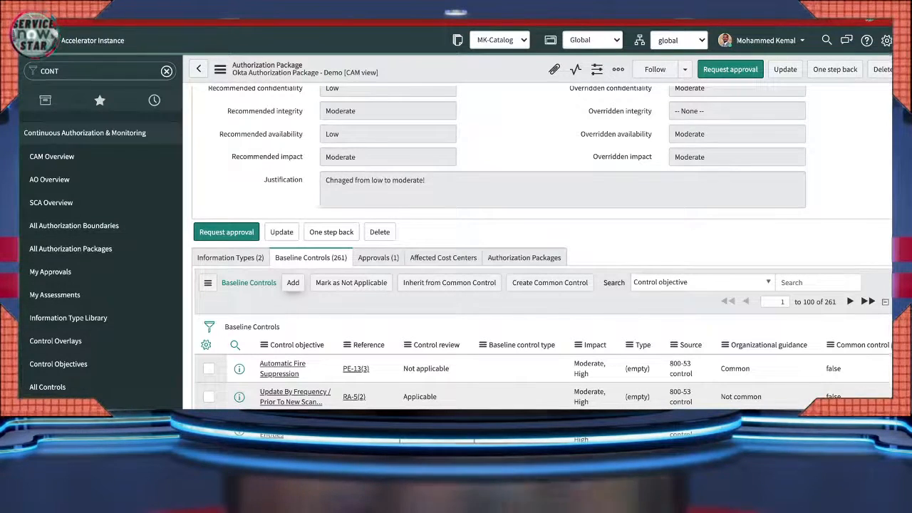
# - Add control objectives 01429, PE-7, PE-9(2) and PE-18 as baseline controls
pyautogui.click(293, 283)
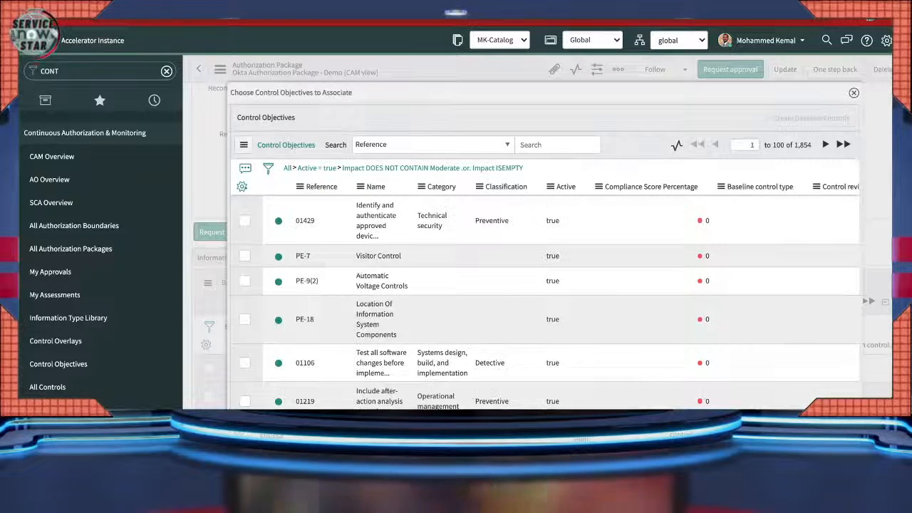
pyautogui.click(244, 221)
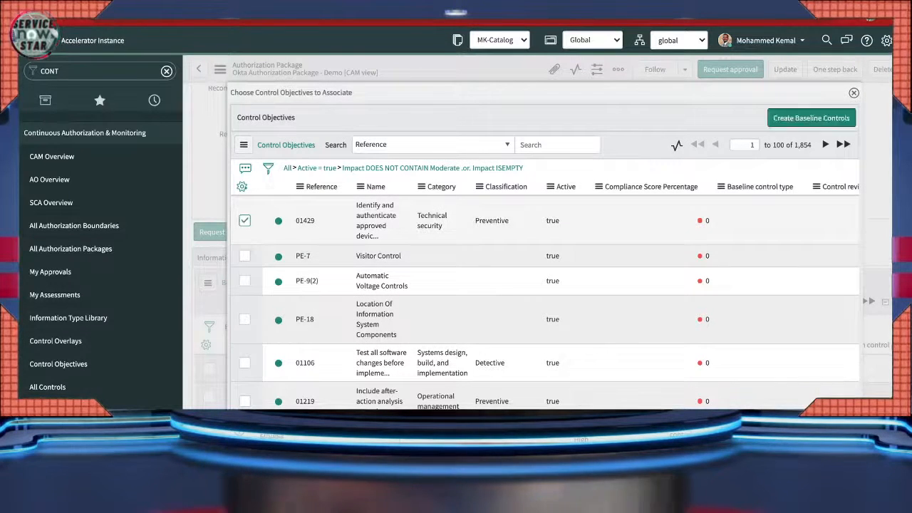
pyautogui.click(245, 256)
pyautogui.click(245, 280)
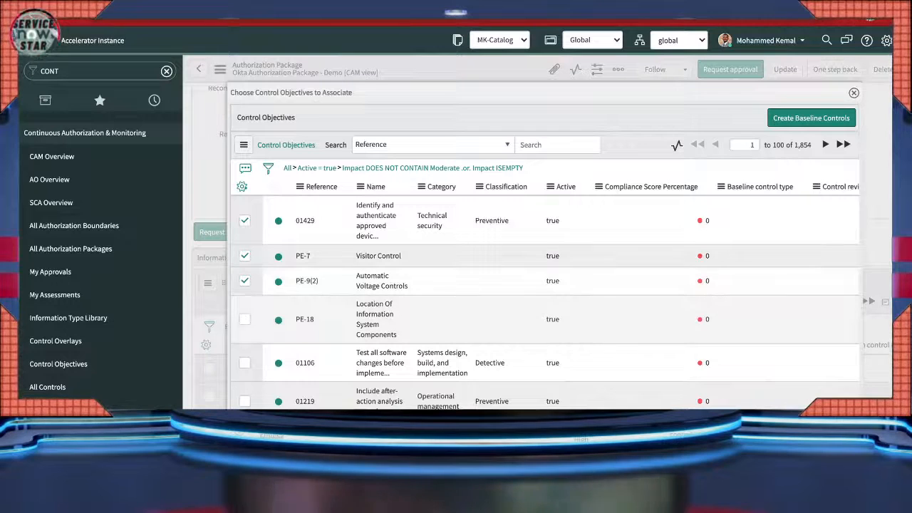
pyautogui.click(244, 320)
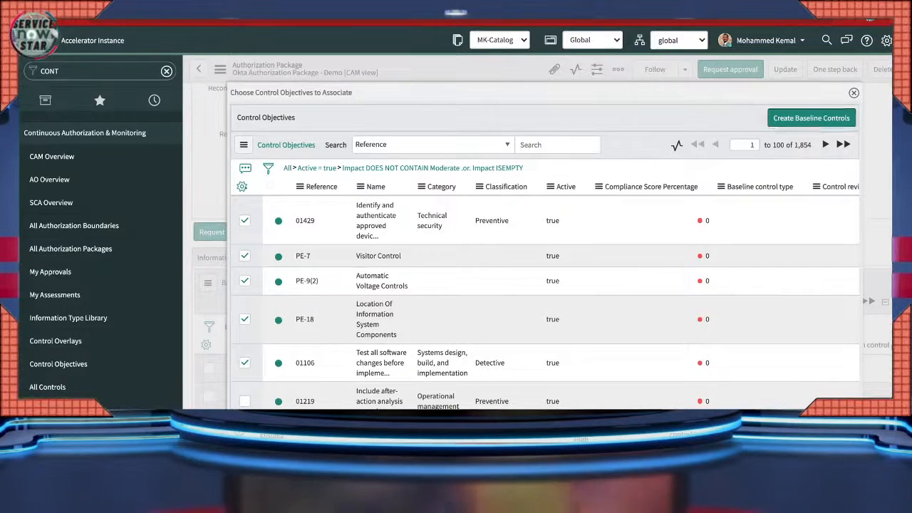
pyautogui.click(812, 118)
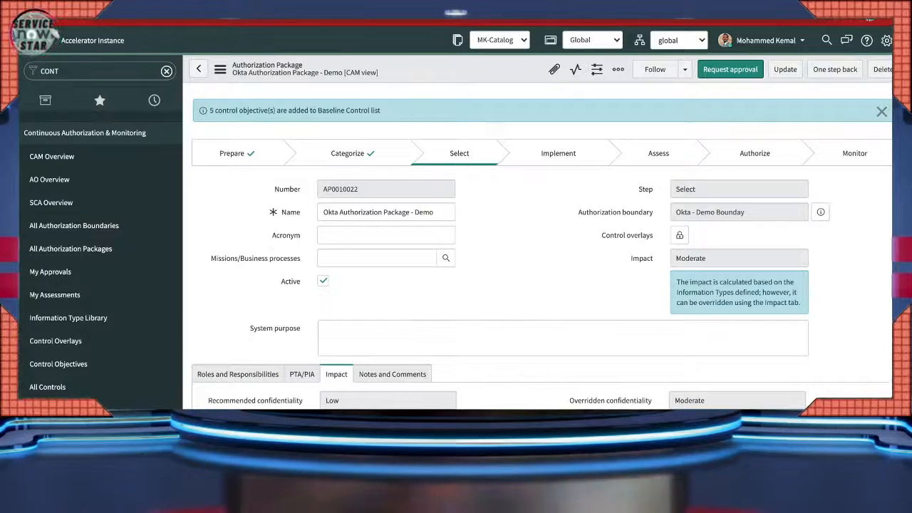
pyautogui.scroll(-5, 542, 250)
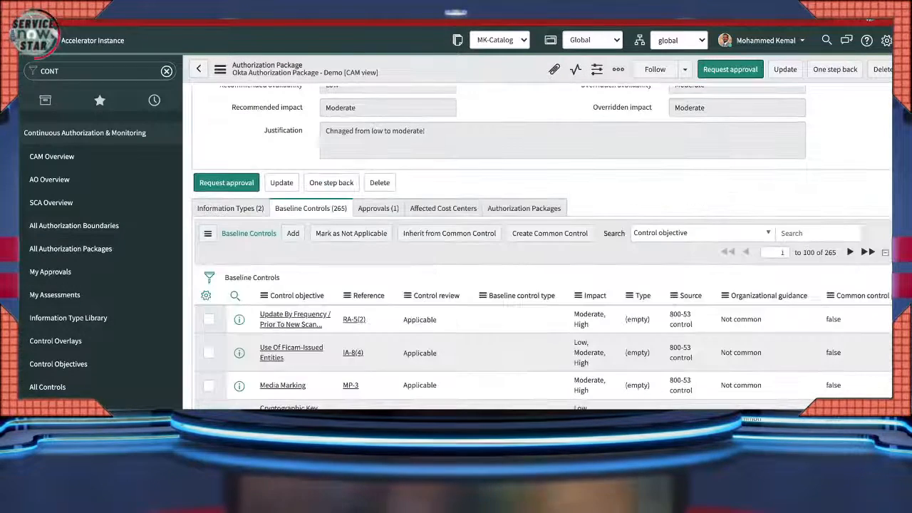
pyautogui.scroll(5, 541, 249)
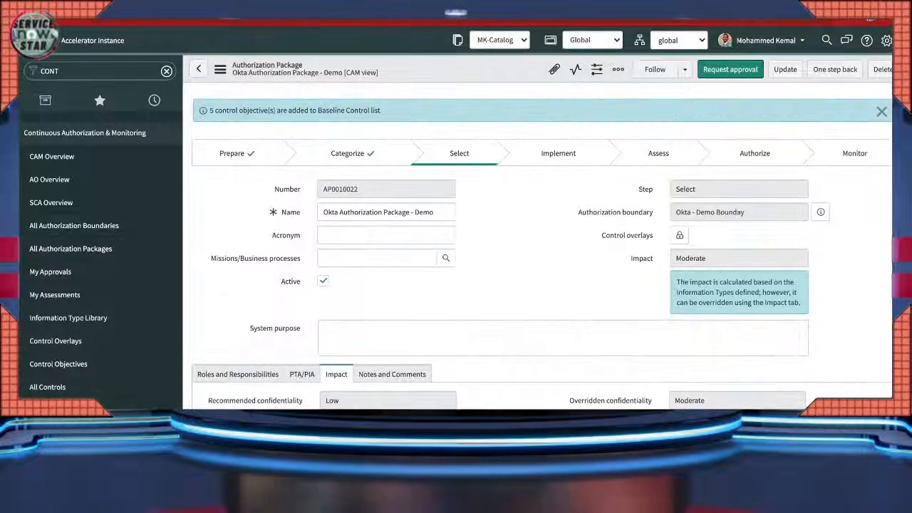
pyautogui.scroll(-5, 542, 250)
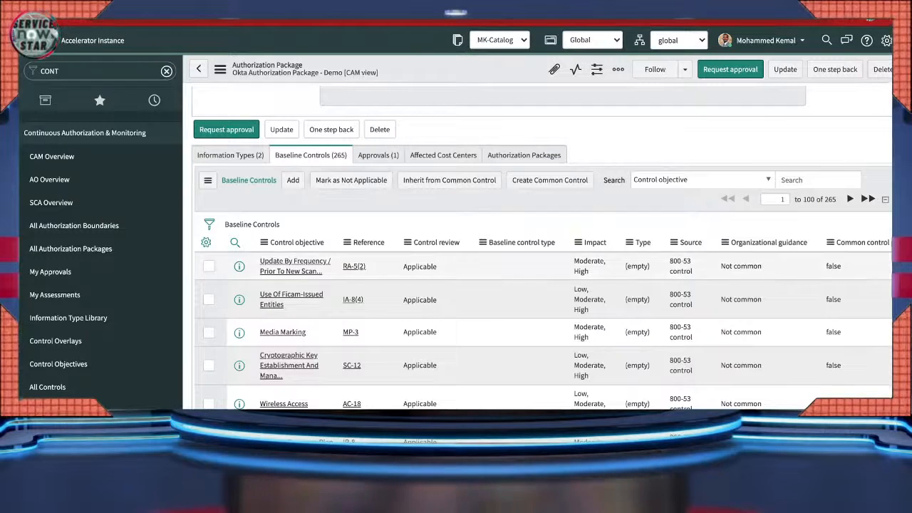
# - Mark AC-18, MP-3 and SC-12 Not Applicable with justification 'Not applicable.'
pyautogui.scroll(-1, 542, 285)
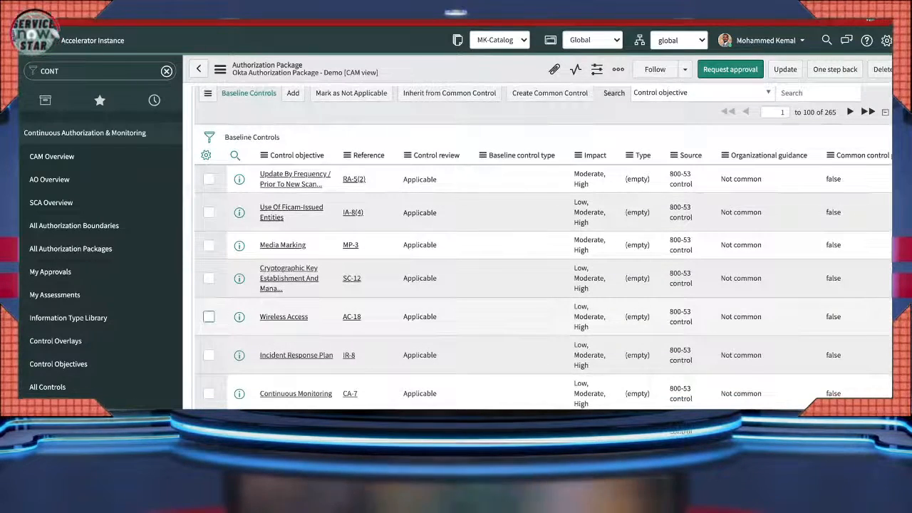
pyautogui.click(209, 316)
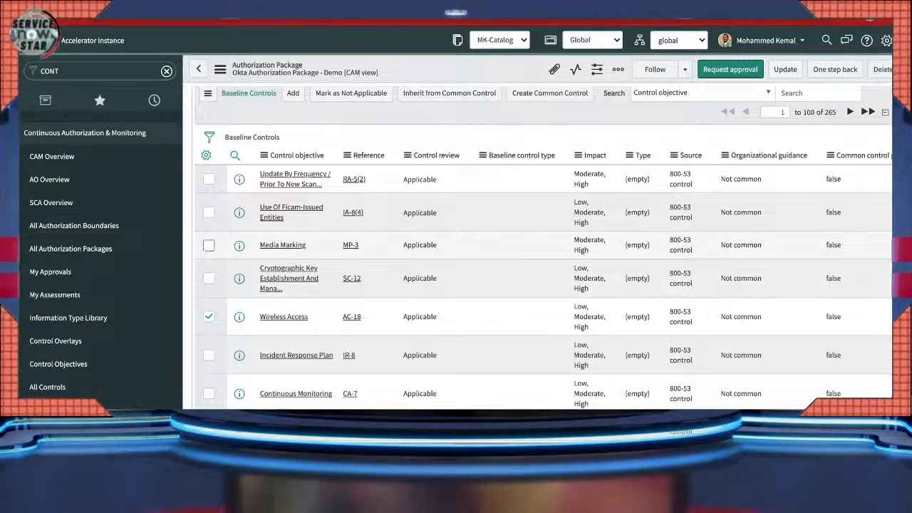
pyautogui.click(209, 245)
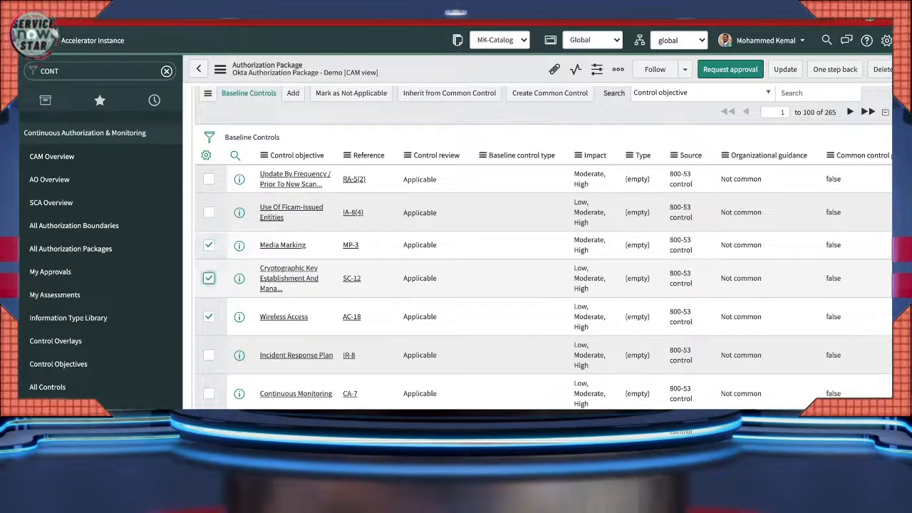
pyautogui.click(209, 278)
pyautogui.scroll(2, 209, 278)
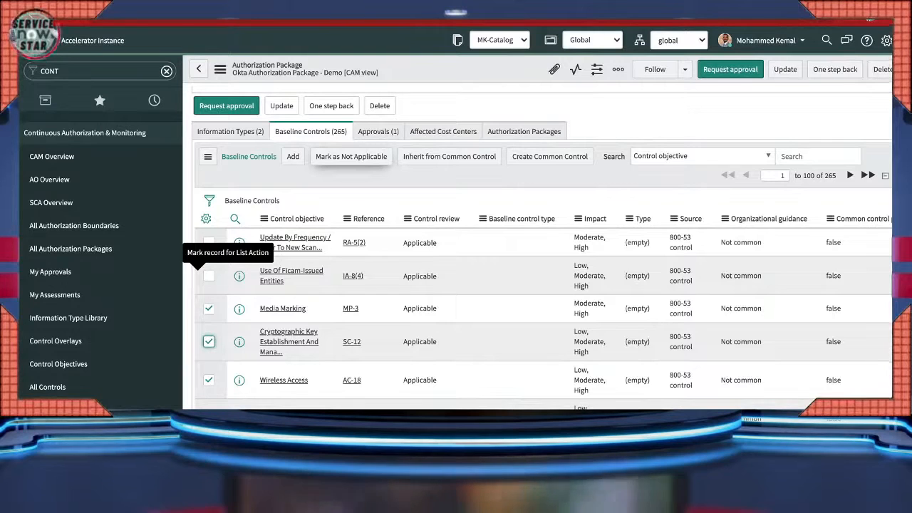
pyautogui.click(351, 157)
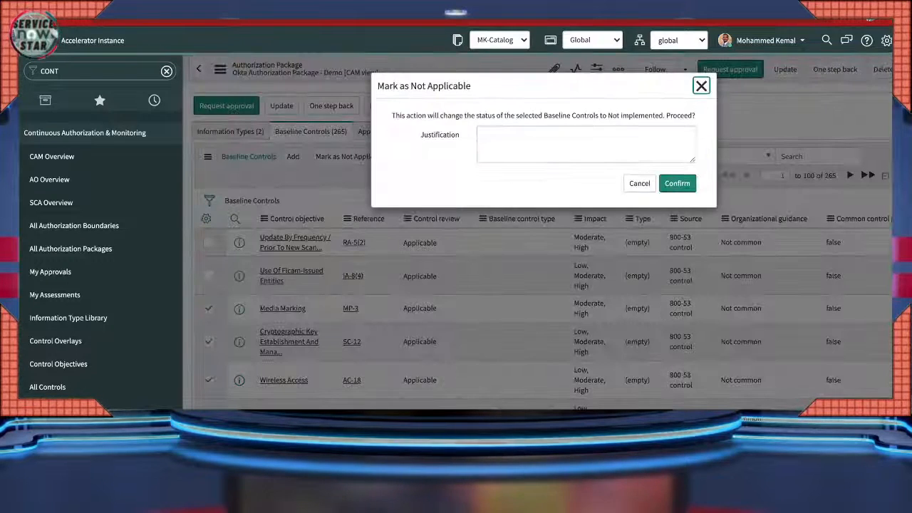
pyautogui.click(586, 145)
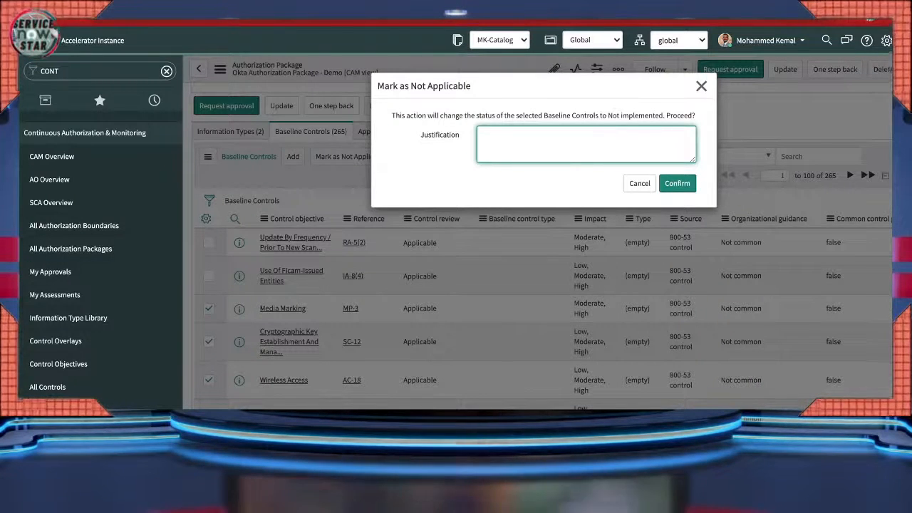
pyautogui.write('Not applica')
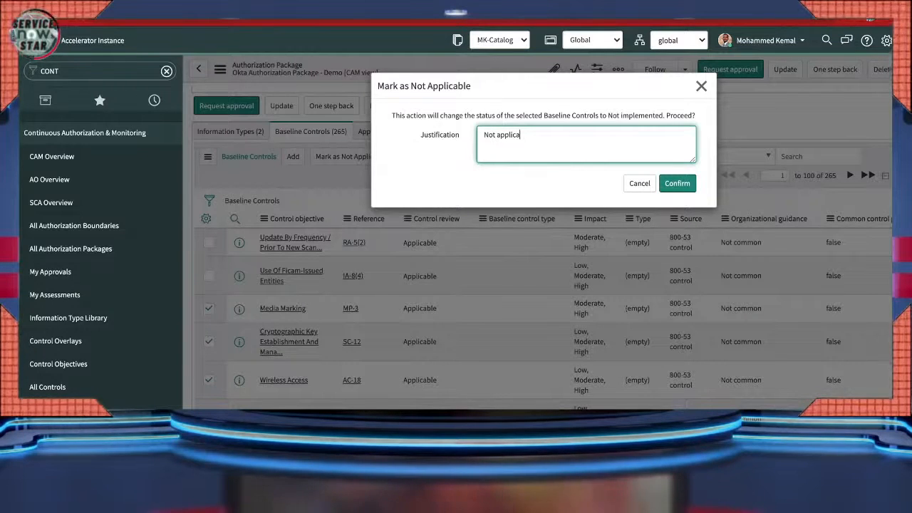
pyautogui.write('ble')
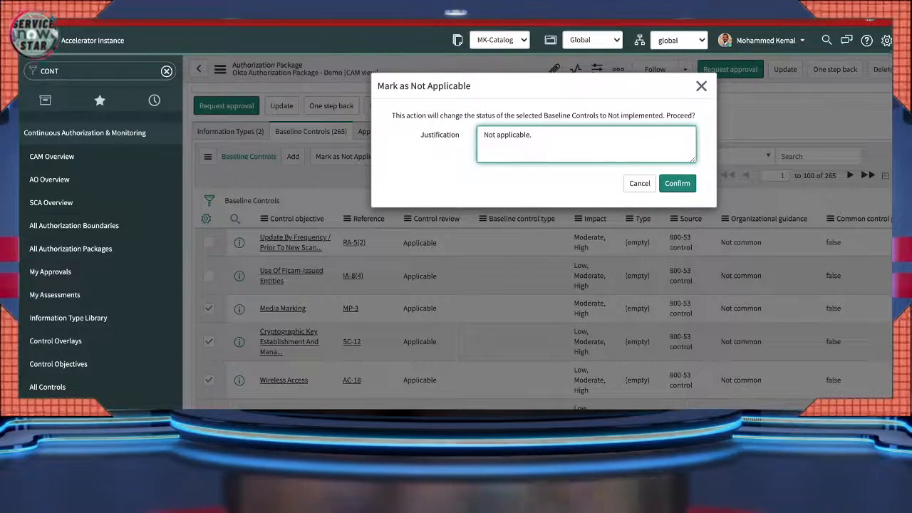
pyautogui.write('.')
pyautogui.click(678, 183)
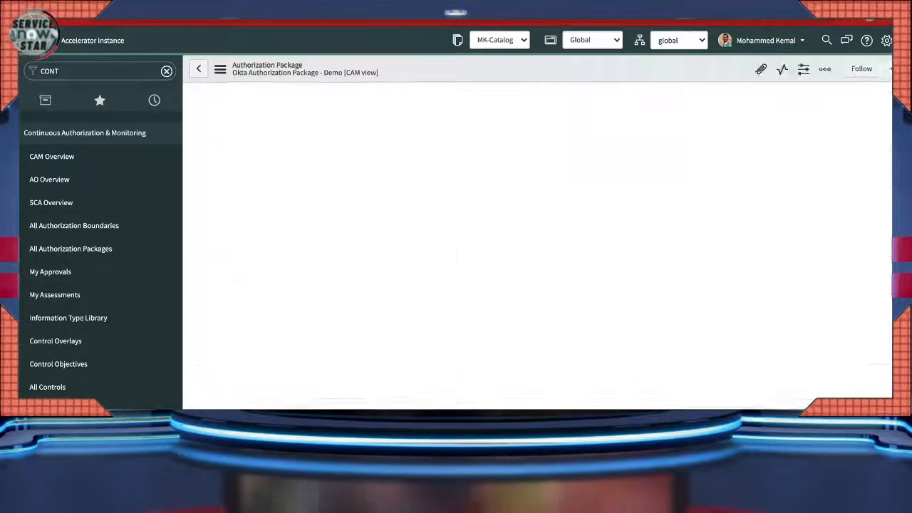
# - Reload the form to show 262 baseline controls and 4 Not Applicable controls
pyautogui.scroll(-5, 541, 259)
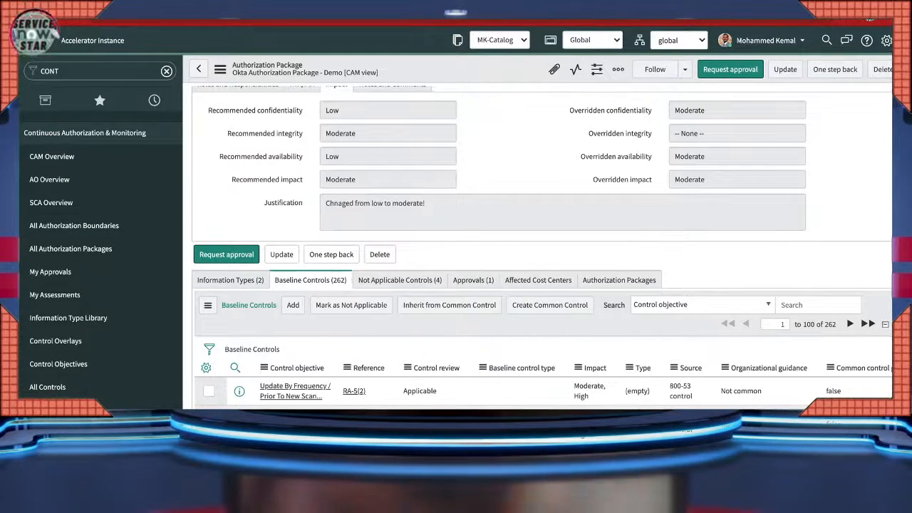
pyautogui.click(222, 69)
pyautogui.moveTo(251, 179)
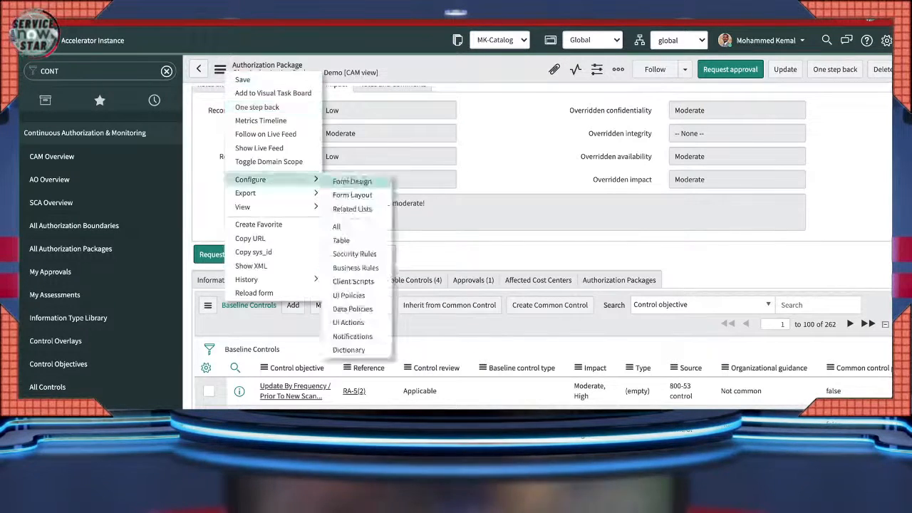
pyautogui.click(245, 293)
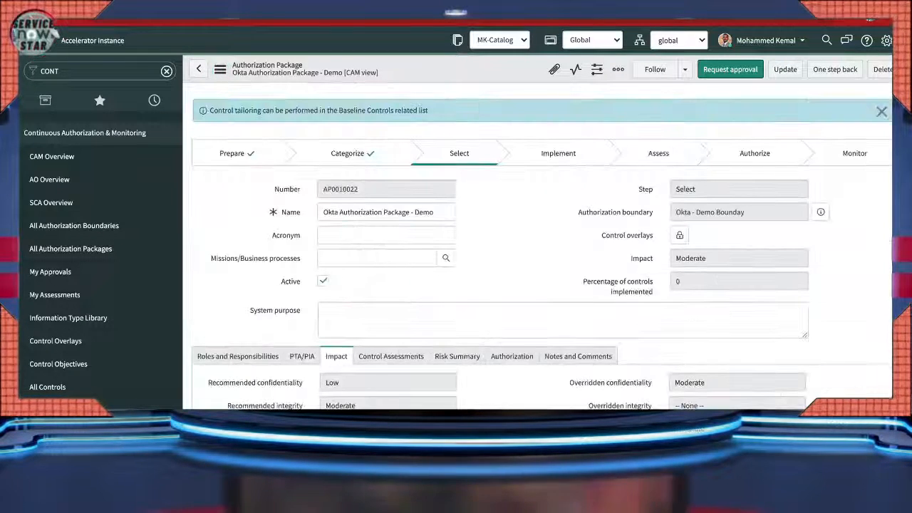
pyautogui.scroll(-4, 542, 246)
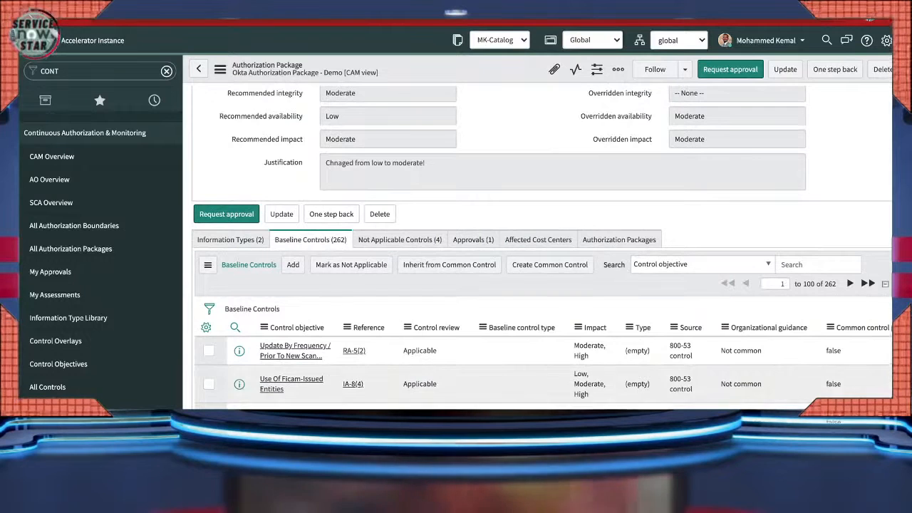
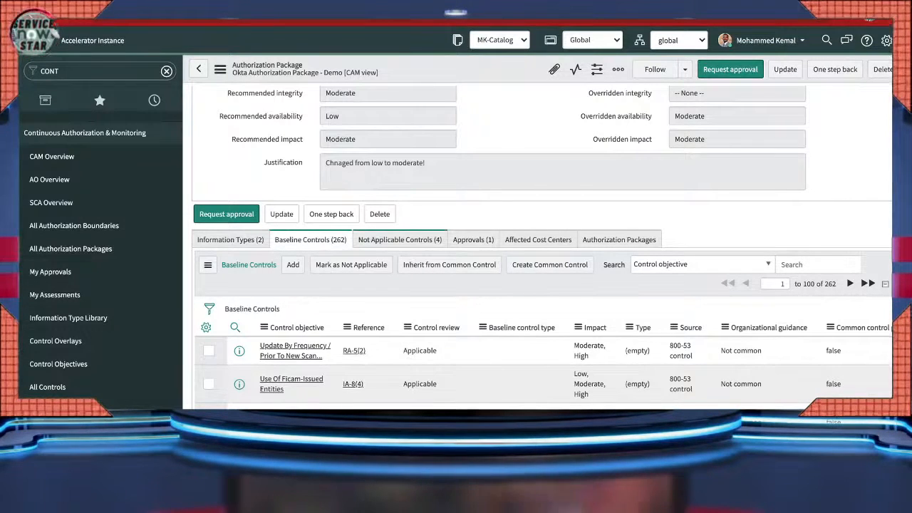
# - Review the baseline controls' Applicable review status and Not common guidance
pyautogui.scroll(3, 542, 243)
pyautogui.scroll(2, 541, 242)
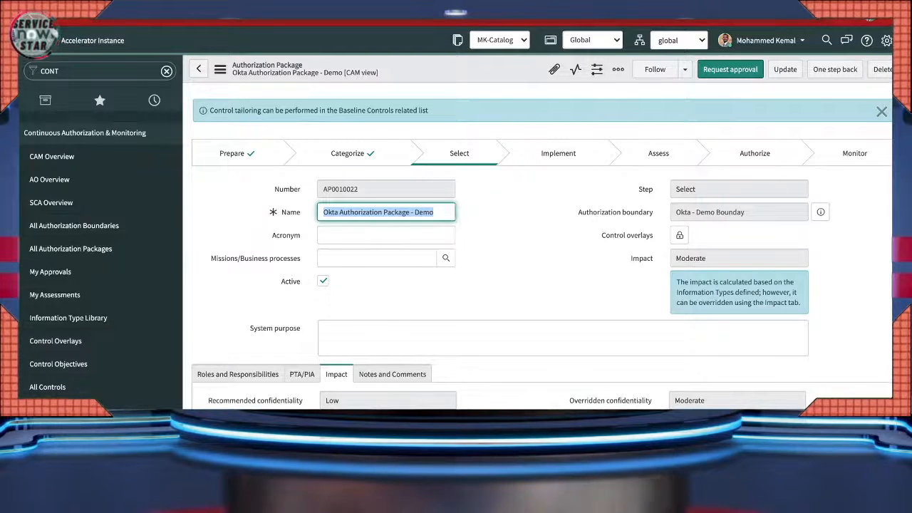
pyautogui.scroll(-5, 541, 285)
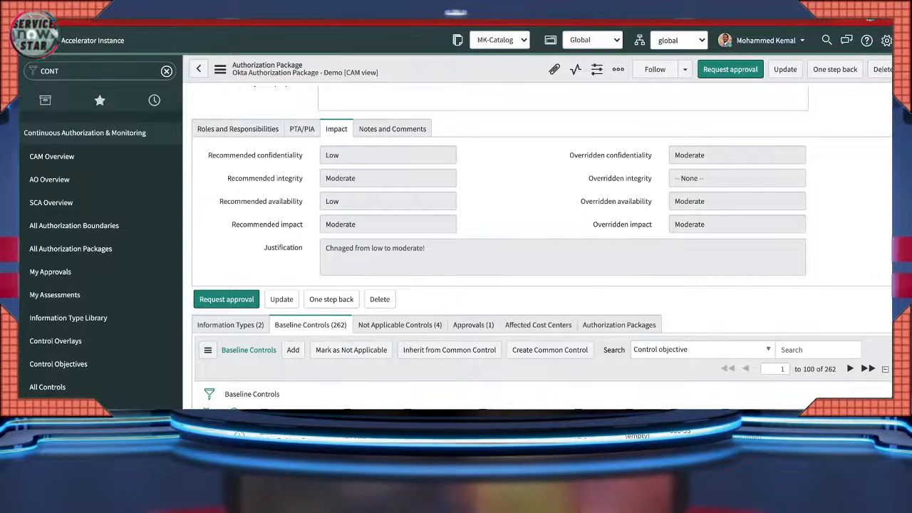
pyautogui.scroll(-2, 542, 249)
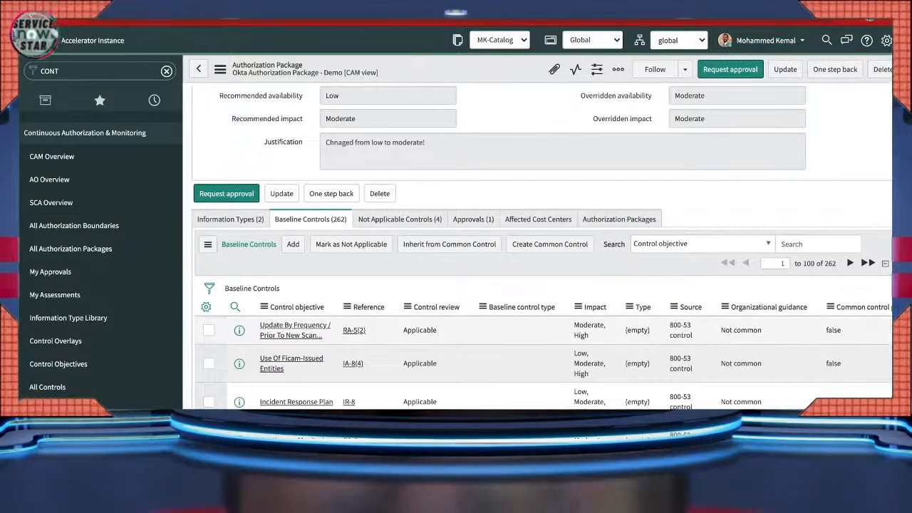
pyautogui.moveTo(438, 331); pyautogui.dragTo(408, 331)
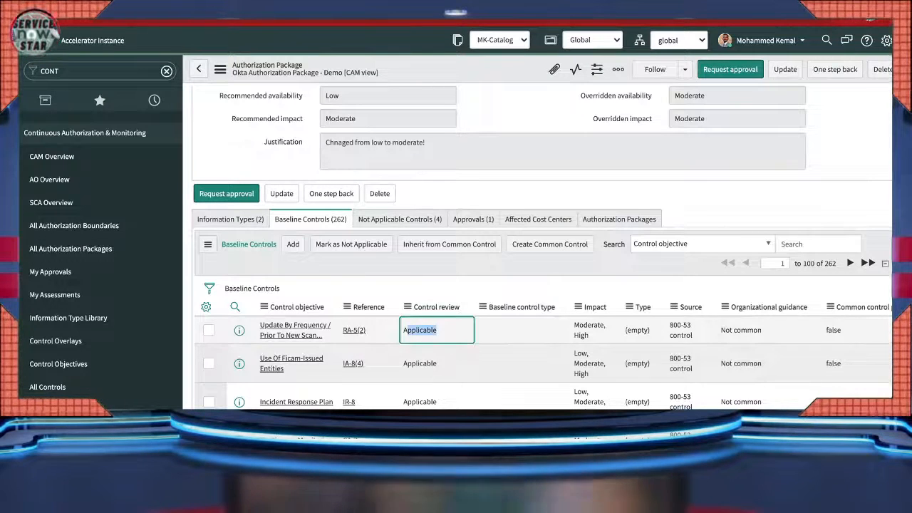
pyautogui.moveTo(438, 364); pyautogui.dragTo(411, 365)
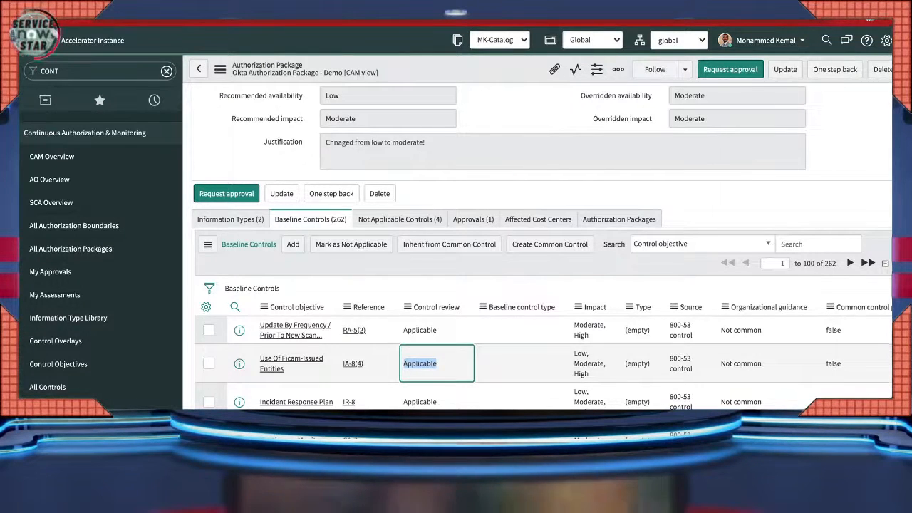
pyautogui.scroll(-1, 541, 285)
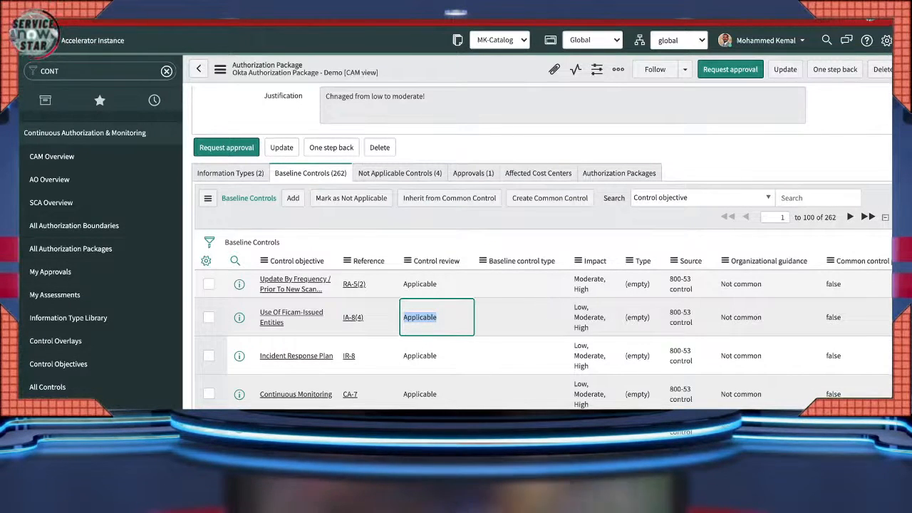
pyautogui.moveTo(741, 284)
pyautogui.mouseDown()
pyautogui.moveTo(753, 284)
pyautogui.moveTo(730, 284)
pyautogui.mouseUp()
pyautogui.hscroll(1, 730, 285)
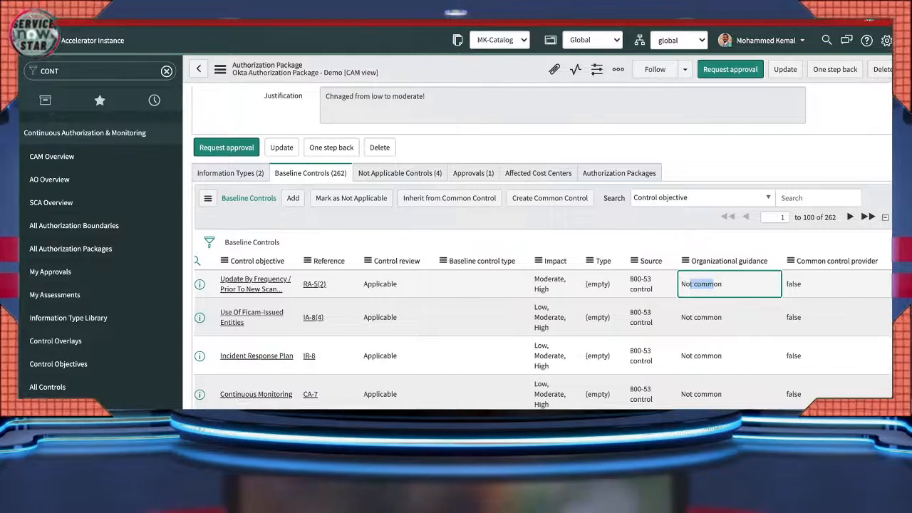
pyautogui.hscroll(-1, 730, 285)
pyautogui.scroll(8, 730, 285)
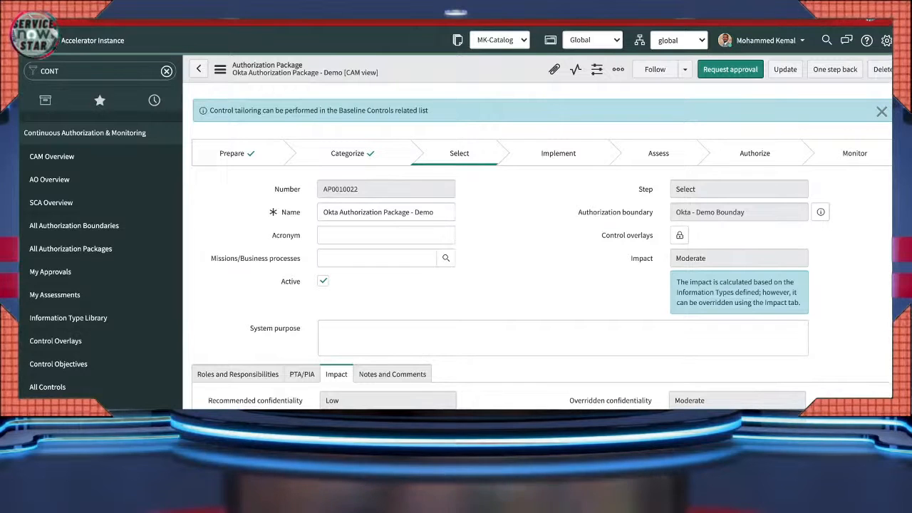
# - Unlock the package's Control overlays field and look up the available overlays in a list
pyautogui.moveTo(601, 235); pyautogui.dragTo(653, 235)
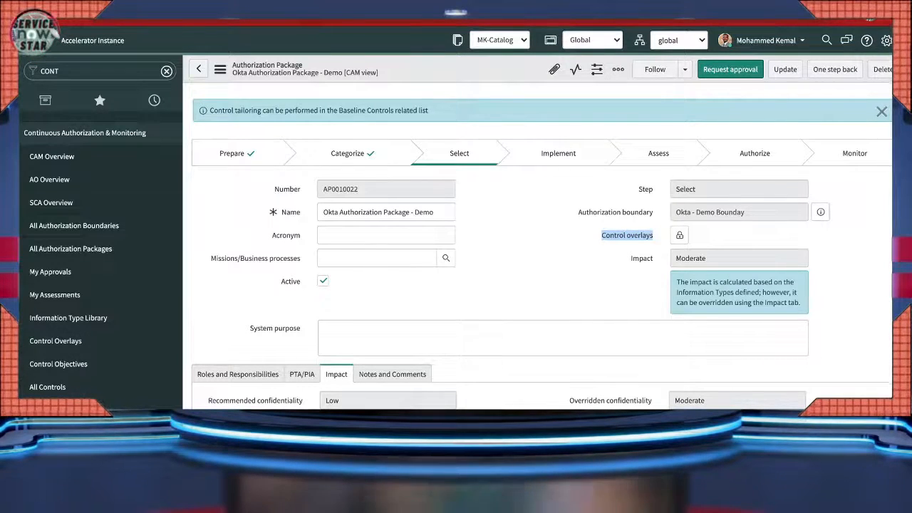
pyautogui.moveTo(627, 235)
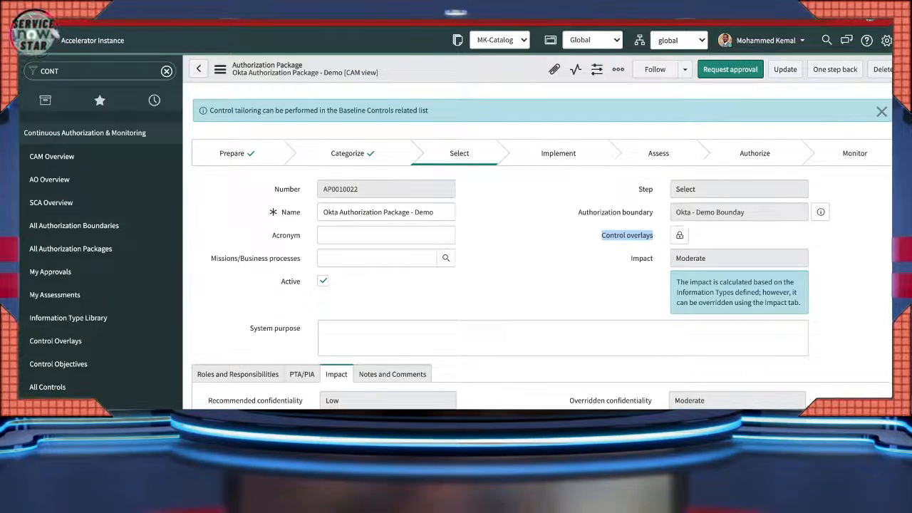
pyautogui.scroll(-3, 542, 249)
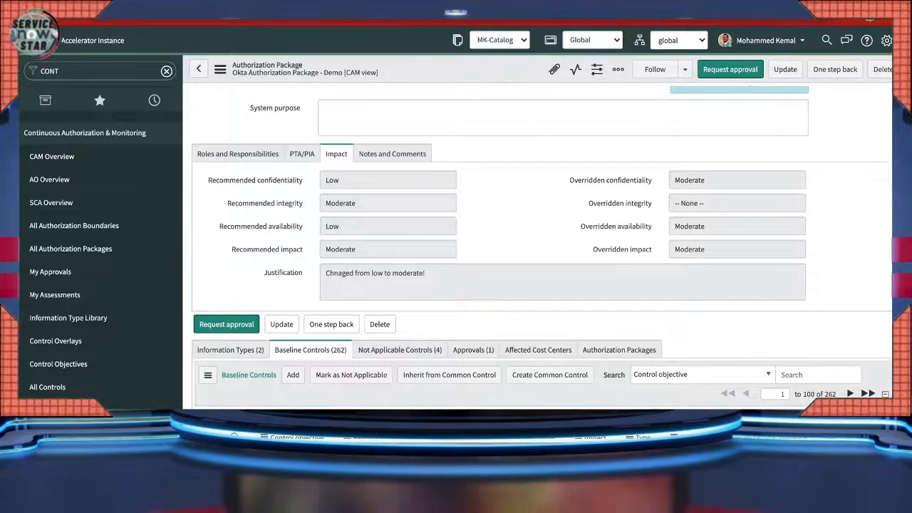
pyautogui.scroll(5, 542, 250)
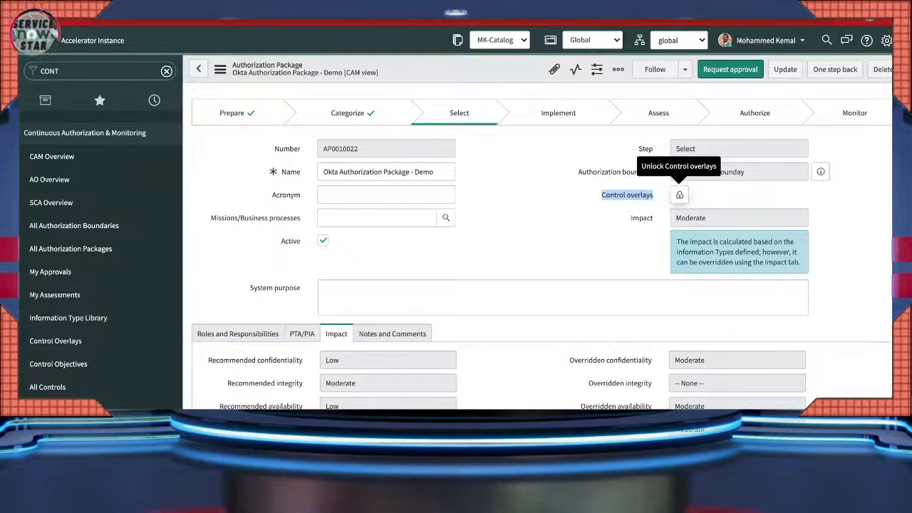
pyautogui.click(680, 195)
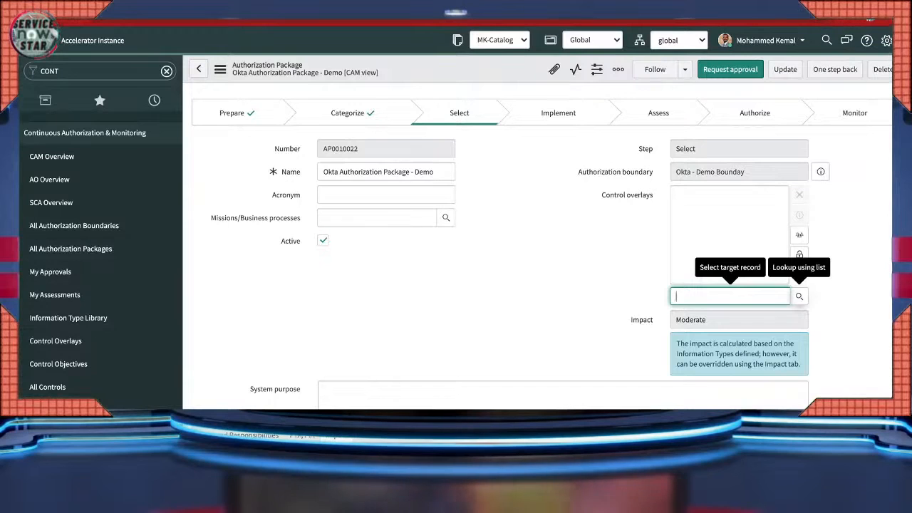
pyautogui.click(800, 297)
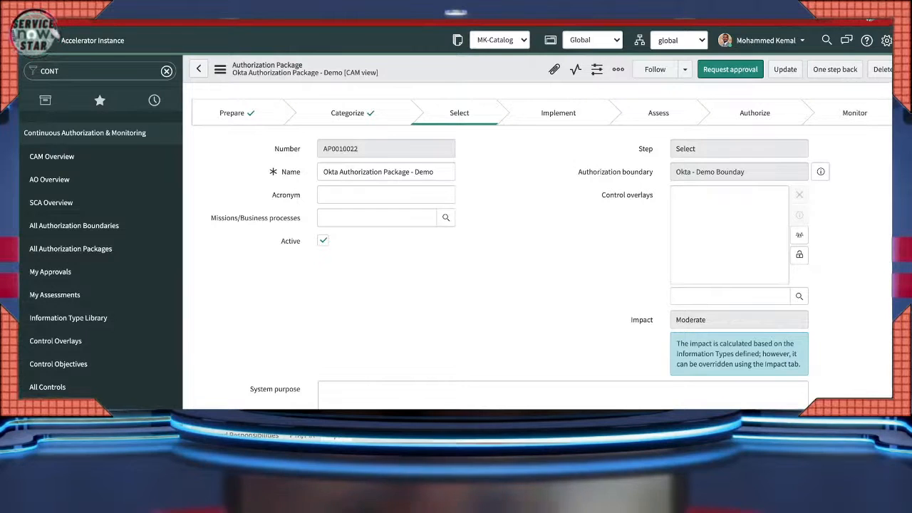
pyautogui.click(800, 297)
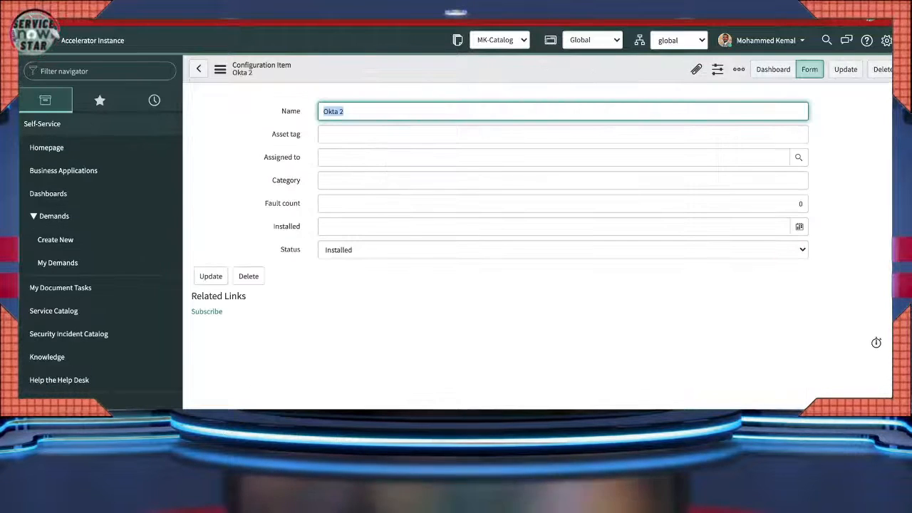
# - Open Privacy Overlay policy POL0020001 and confirm its Control Objectives tab is empty
pyautogui.write('trol overl')
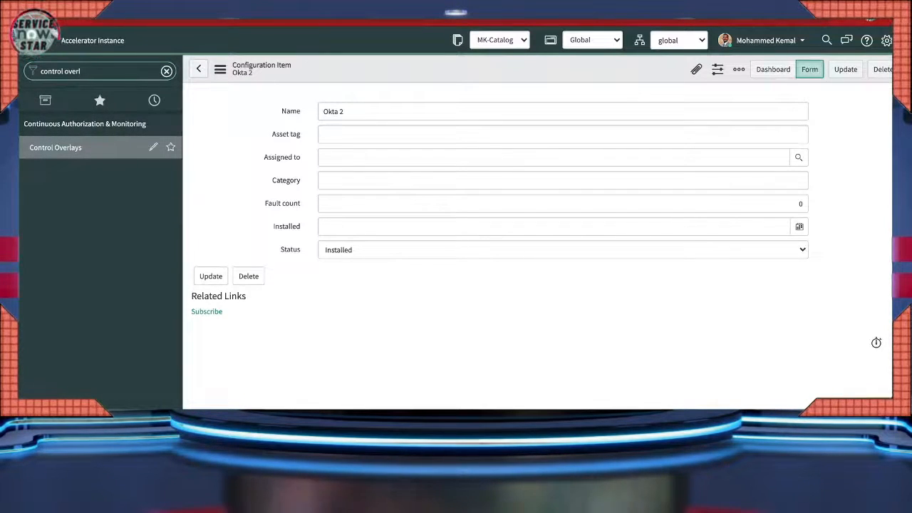
pyautogui.click(56, 148)
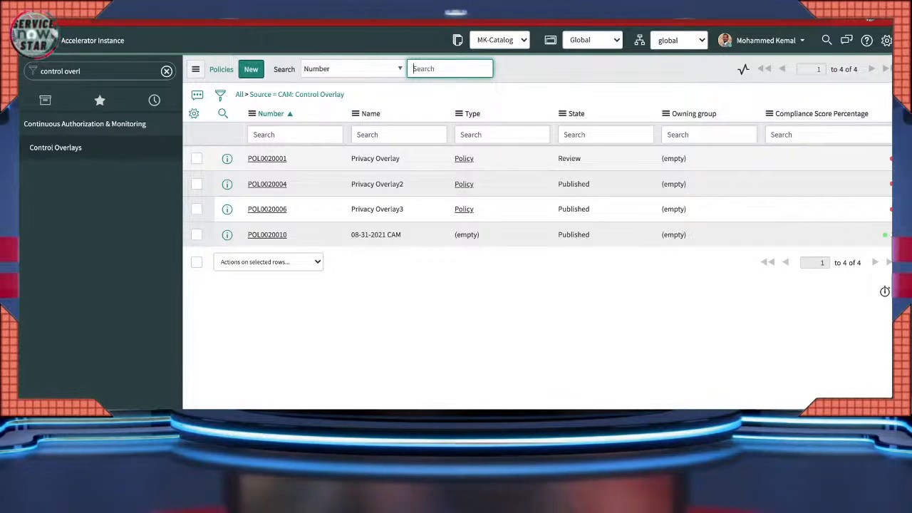
pyautogui.click(267, 159)
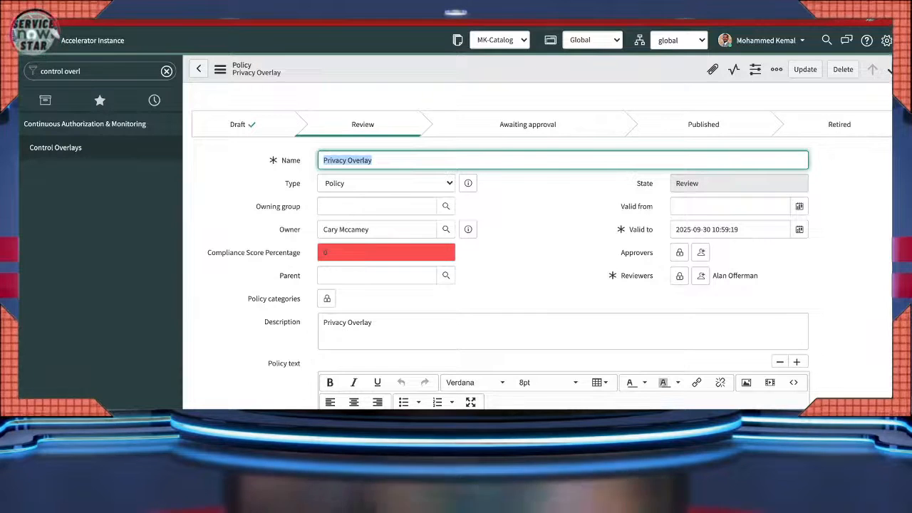
pyautogui.scroll(-10, 541, 285)
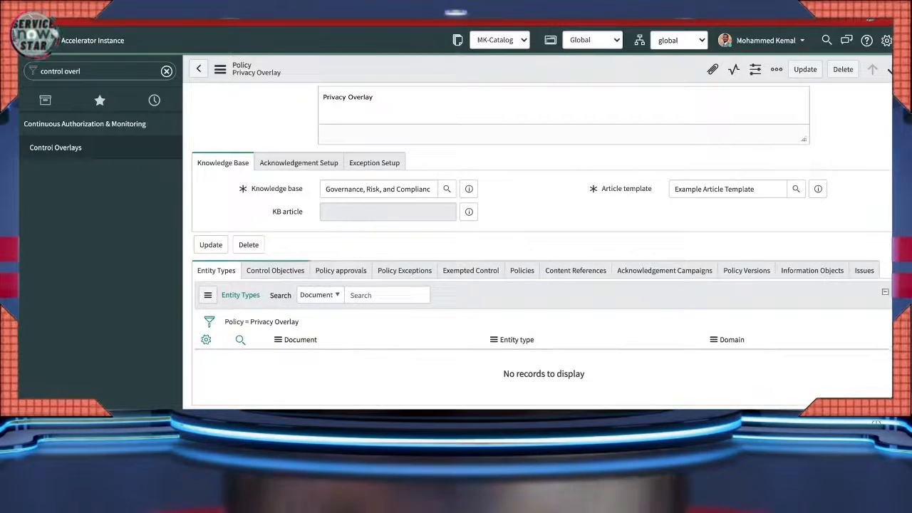
pyautogui.click(275, 271)
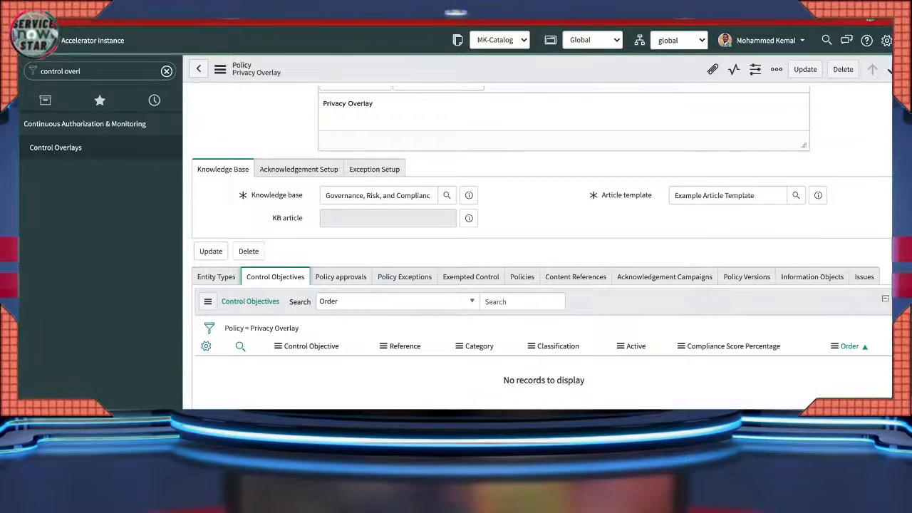
pyautogui.scroll(5, 535, 285)
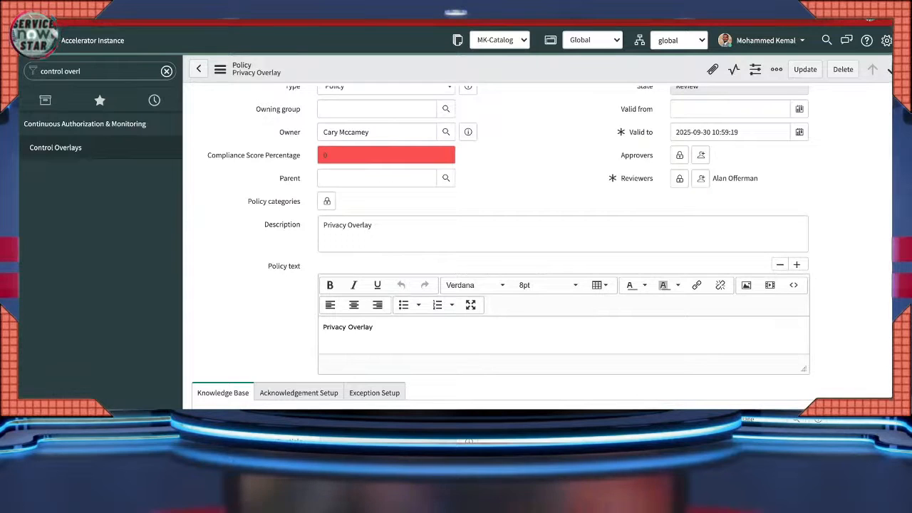
pyautogui.scroll(2, 470, 306)
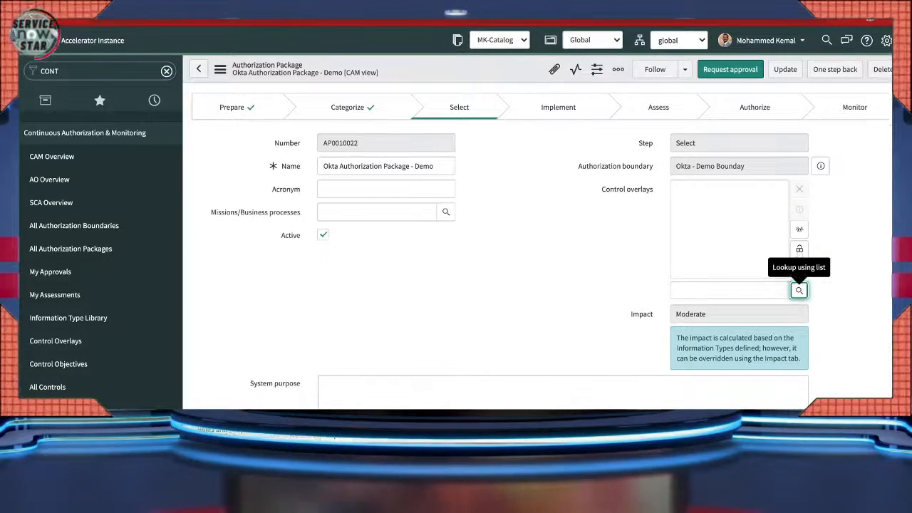
# - Request approval for the Okta Authorization Package - Demo
pyautogui.scroll(-5, 799, 296)
pyautogui.scroll(-1, 799, 296)
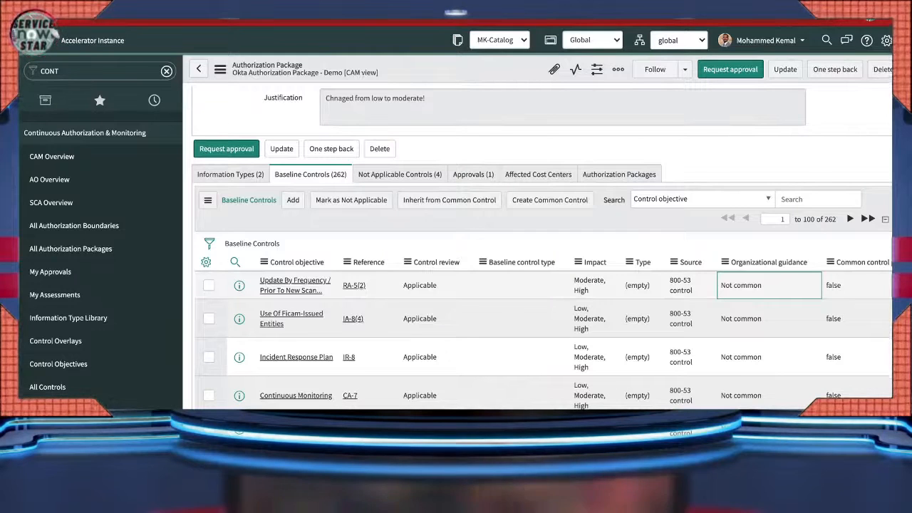
pyautogui.scroll(8, 541, 285)
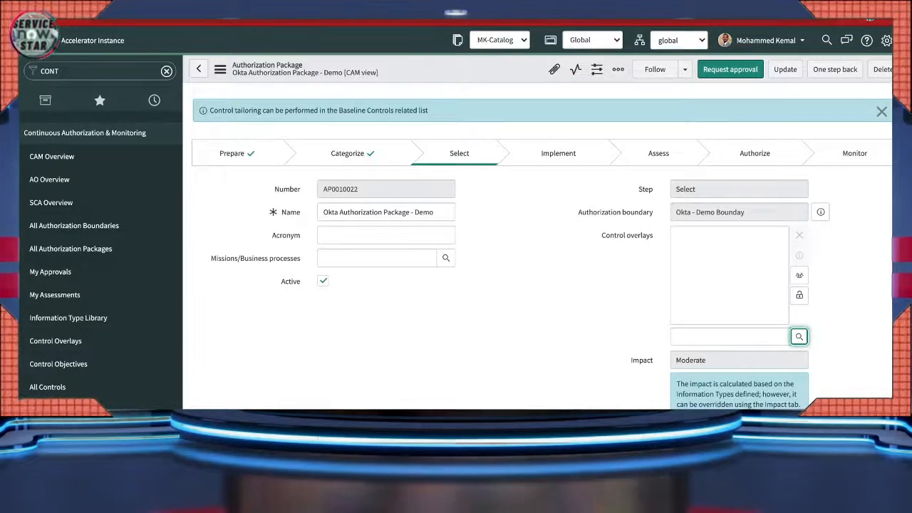
pyautogui.click(731, 69)
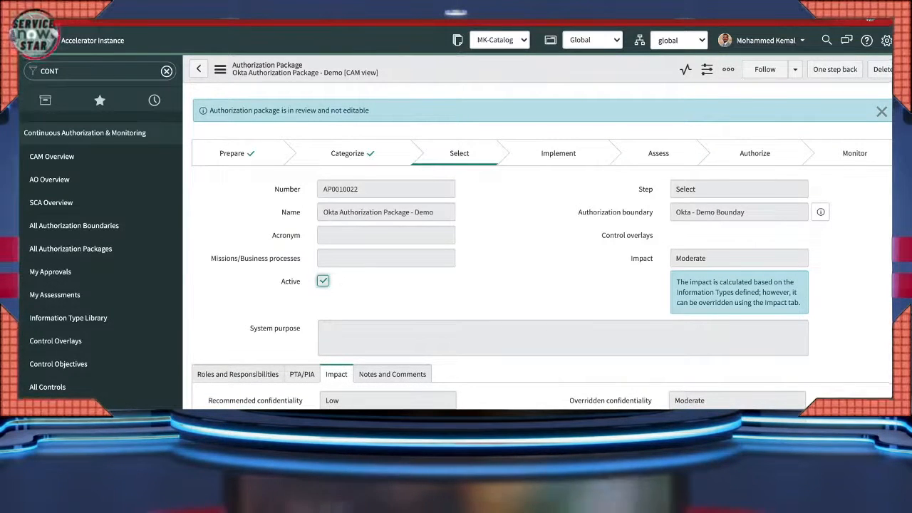
# - Reload the in-review package form and check its Approvals (2) and Baseline Controls (262) lists
pyautogui.scroll(-4, 541, 285)
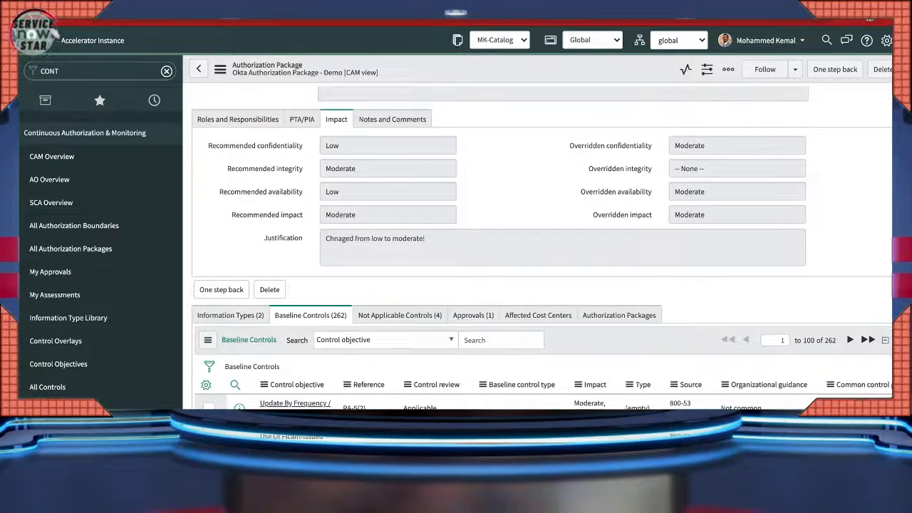
pyautogui.scroll(3, 542, 285)
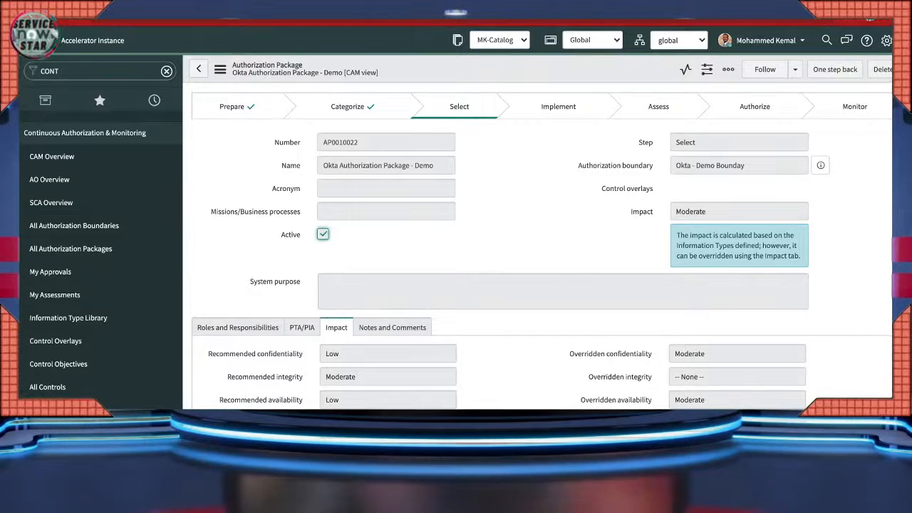
pyautogui.click(219, 69)
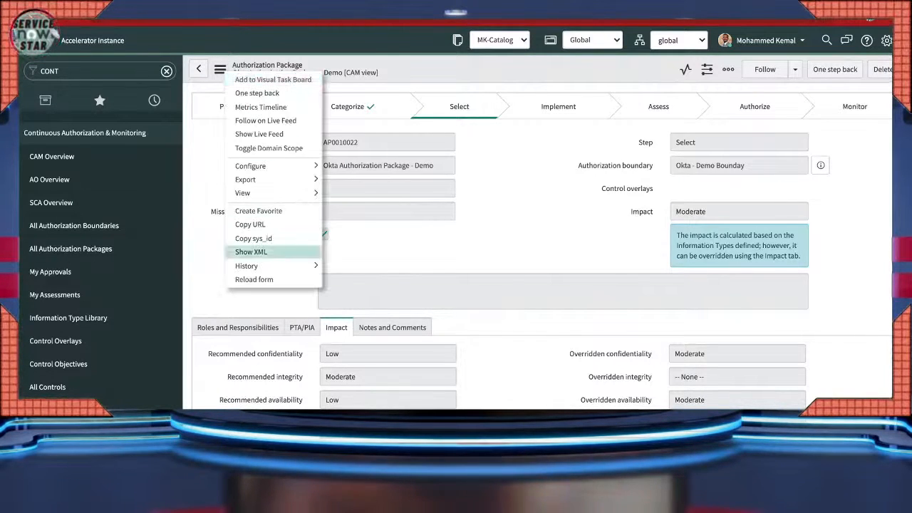
pyautogui.click(254, 280)
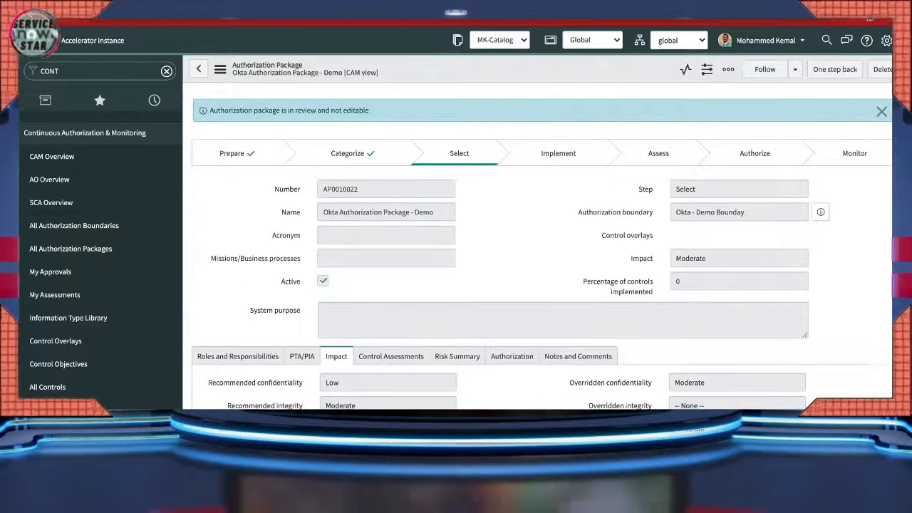
pyautogui.scroll(-5, 542, 285)
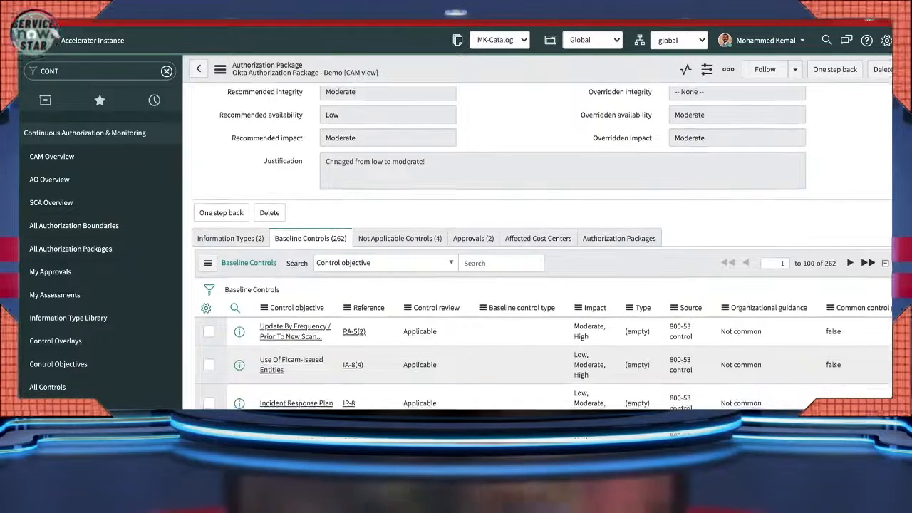
pyautogui.scroll(4, 542, 285)
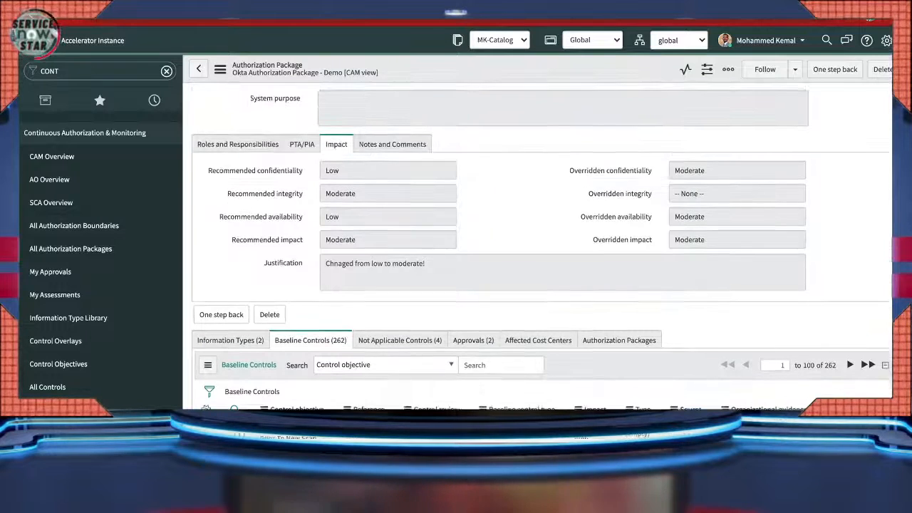
pyautogui.scroll(2, 542, 274)
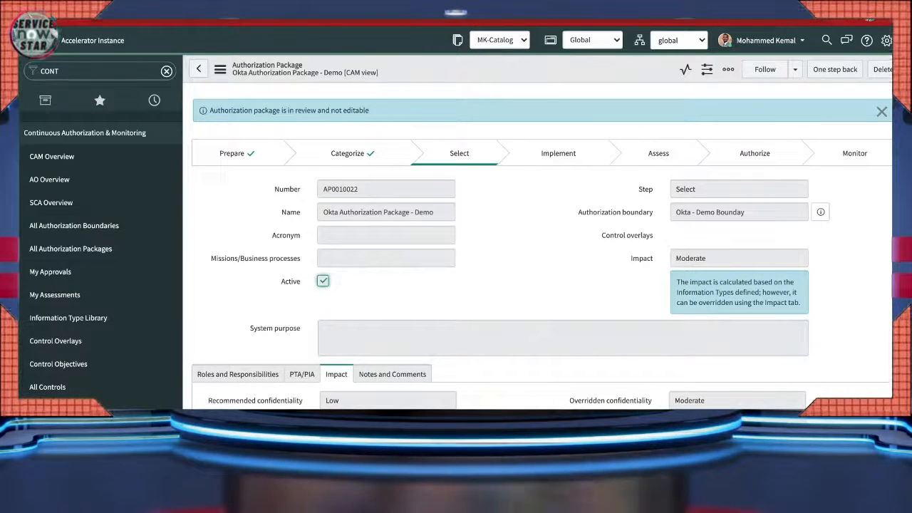
pyautogui.doubleClick(646, 189)
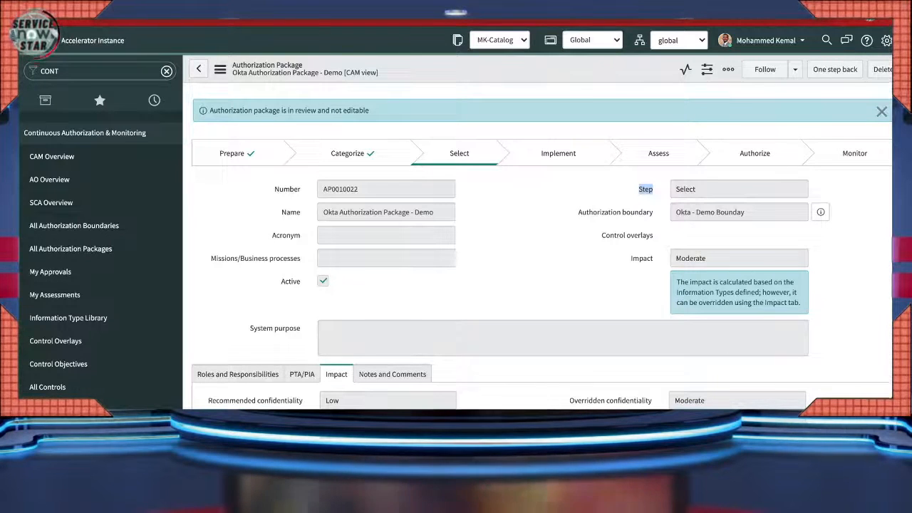
pyautogui.scroll(-6, 542, 249)
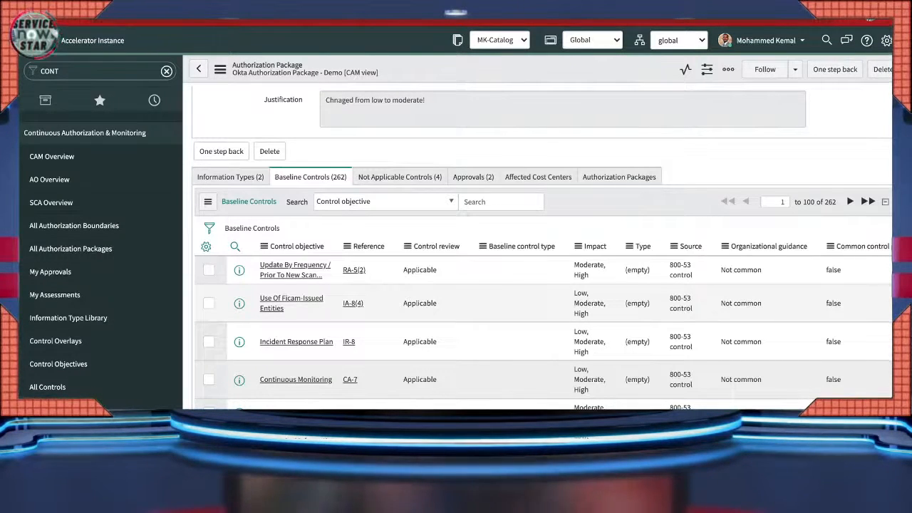
# - Check the two approval records and baseline controls, then act on the Requested approval via its context menu
pyautogui.click(474, 177)
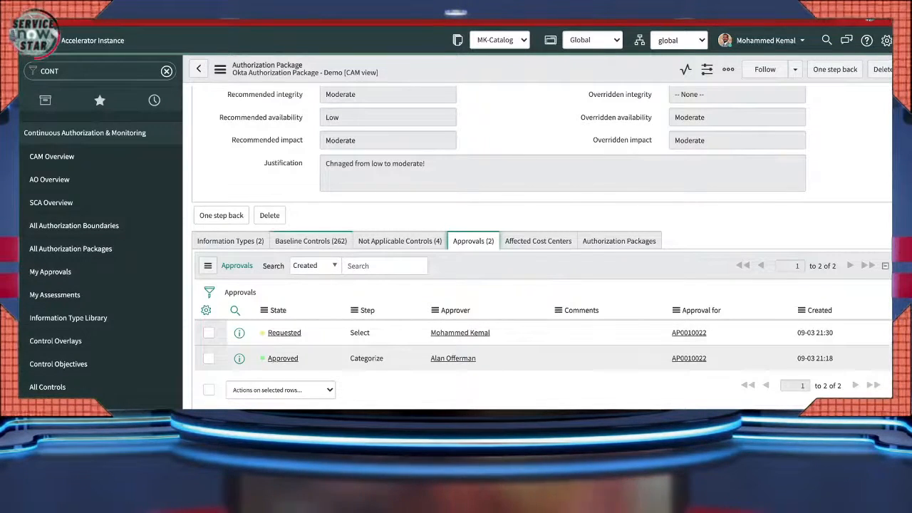
pyautogui.click(311, 241)
pyautogui.scroll(-2, 542, 248)
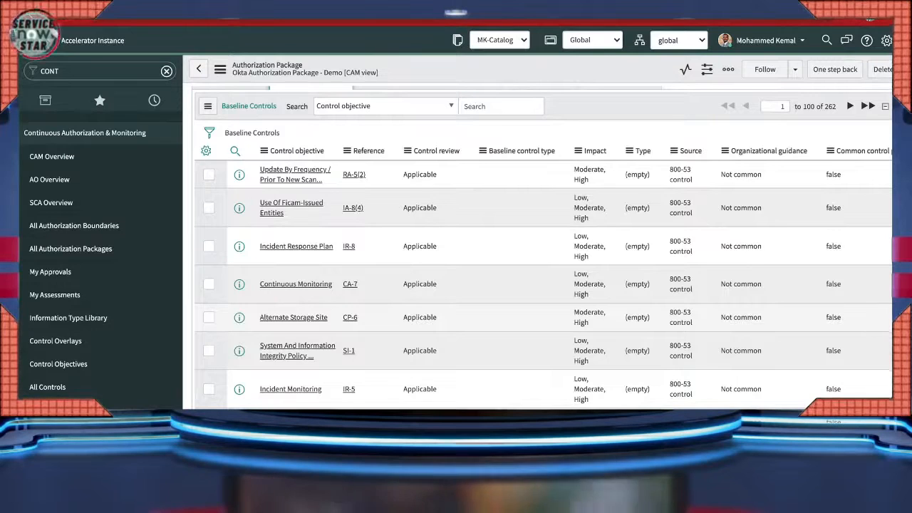
pyautogui.scroll(1, 541, 285)
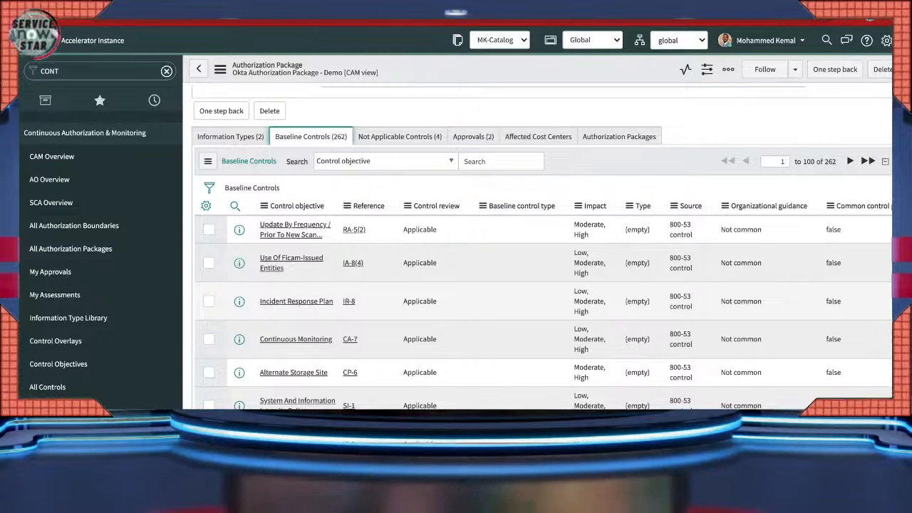
pyautogui.click(474, 136)
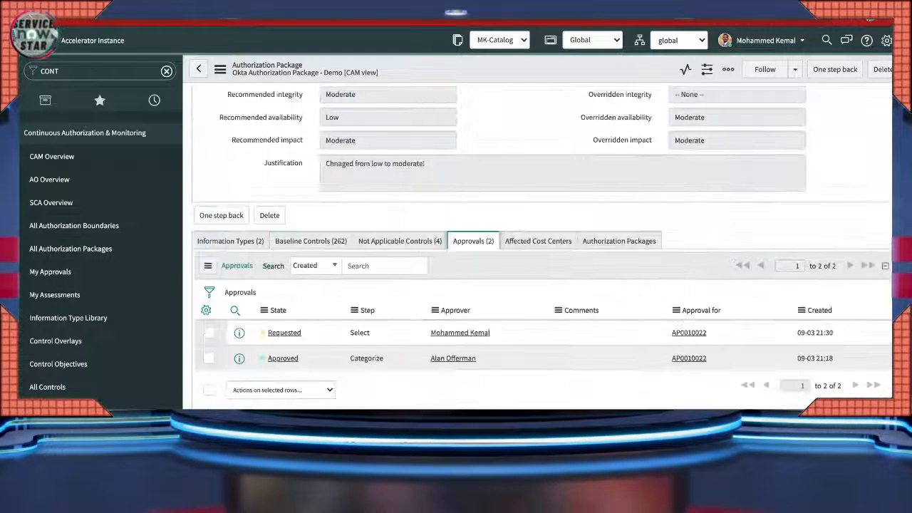
pyautogui.rightClick(287, 333)
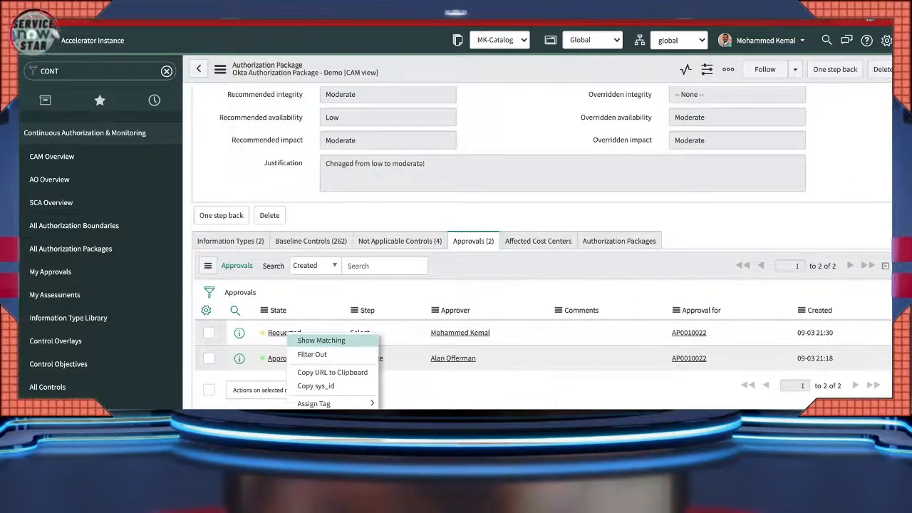
pyautogui.click(316, 386)
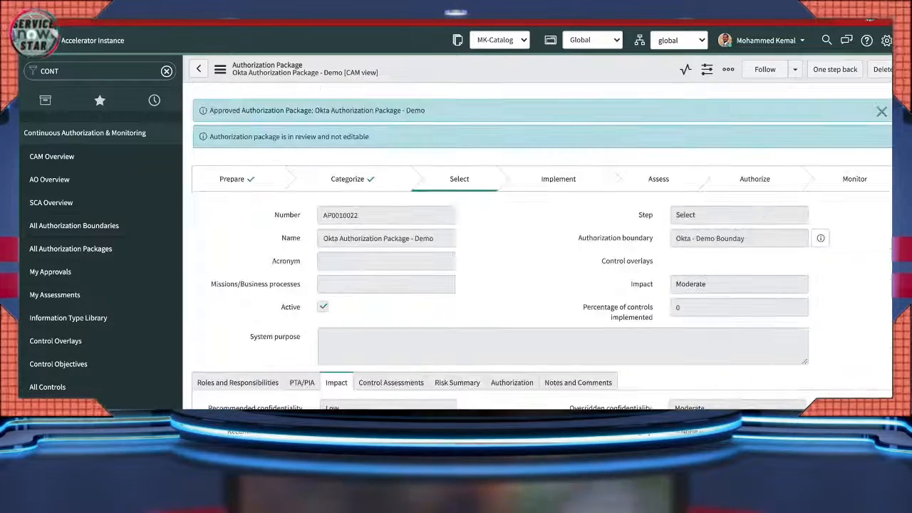
# - Browse the form's Export options in the additional actions menu, then close it unchosen
pyautogui.click(222, 70)
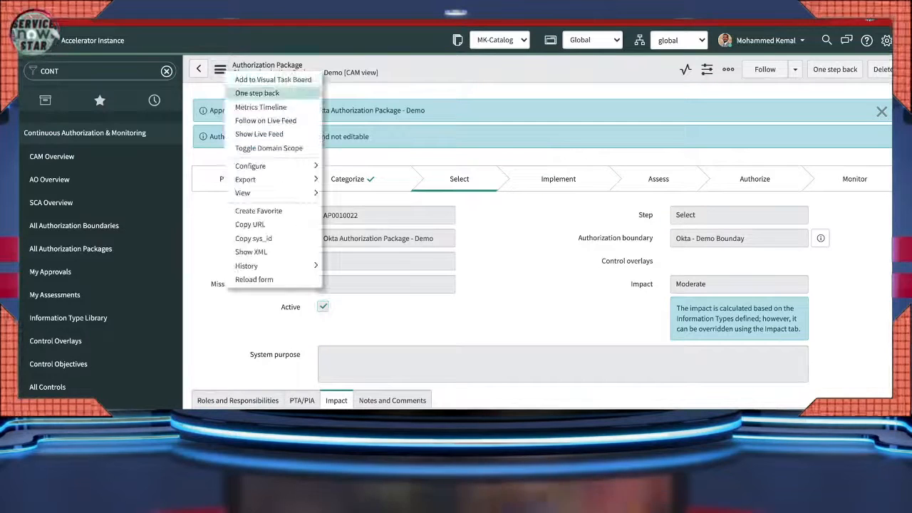
pyautogui.moveTo(246, 180)
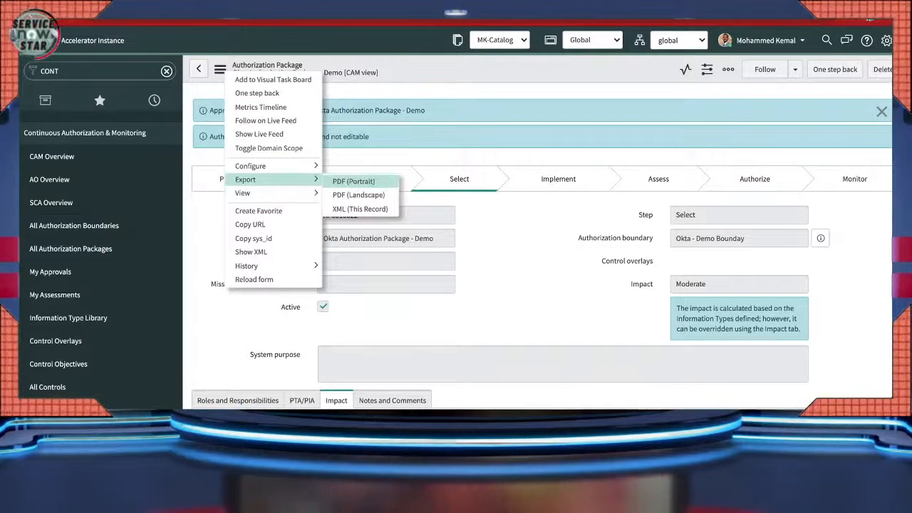
pyautogui.click(254, 280)
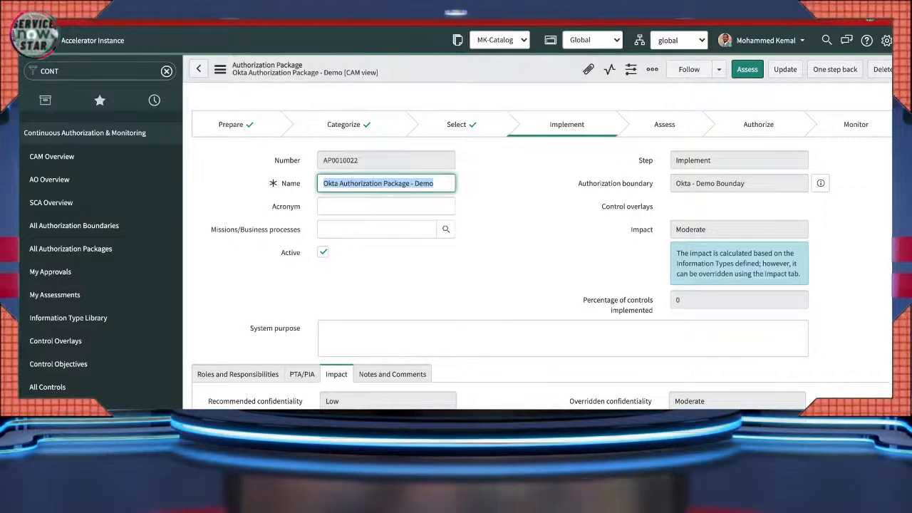
# - Reload the package form twice so its Controls list grows from 25 to 227 Draft controls
pyautogui.scroll(-3, 541, 250)
pyautogui.scroll(-2, 542, 250)
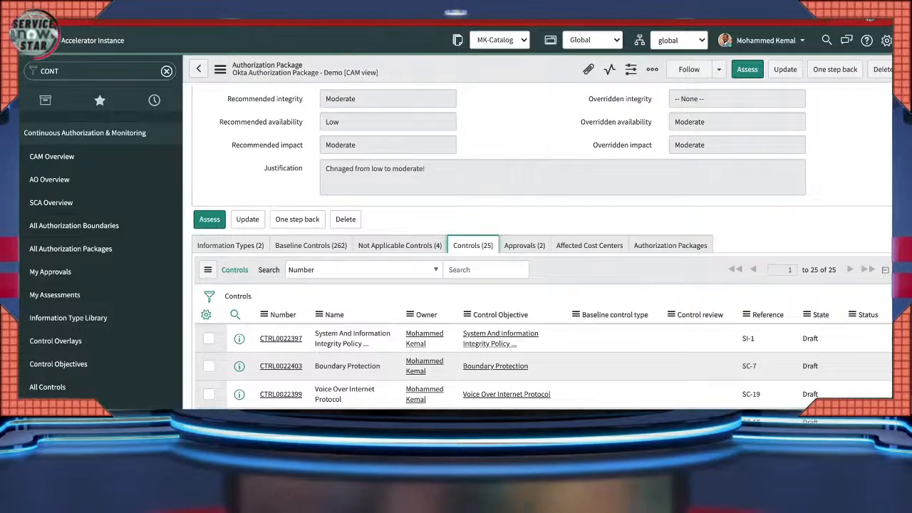
pyautogui.click(219, 69)
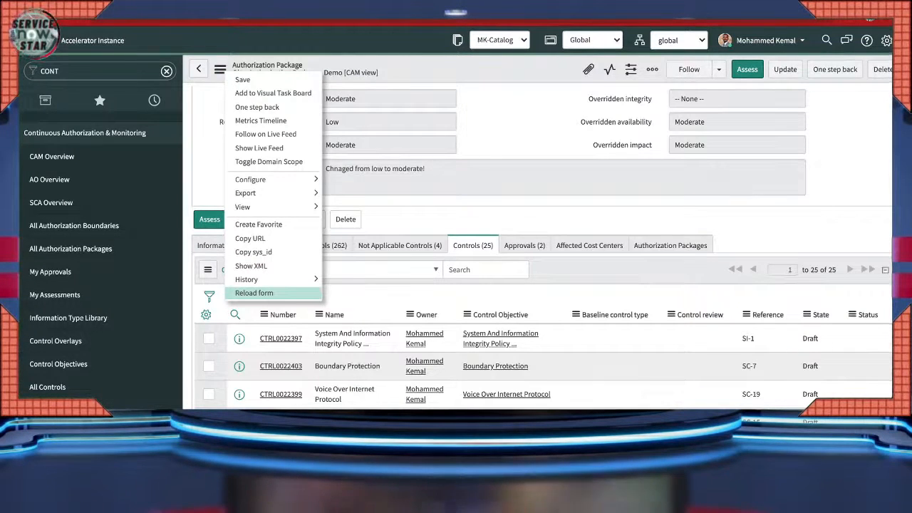
pyautogui.click(219, 69)
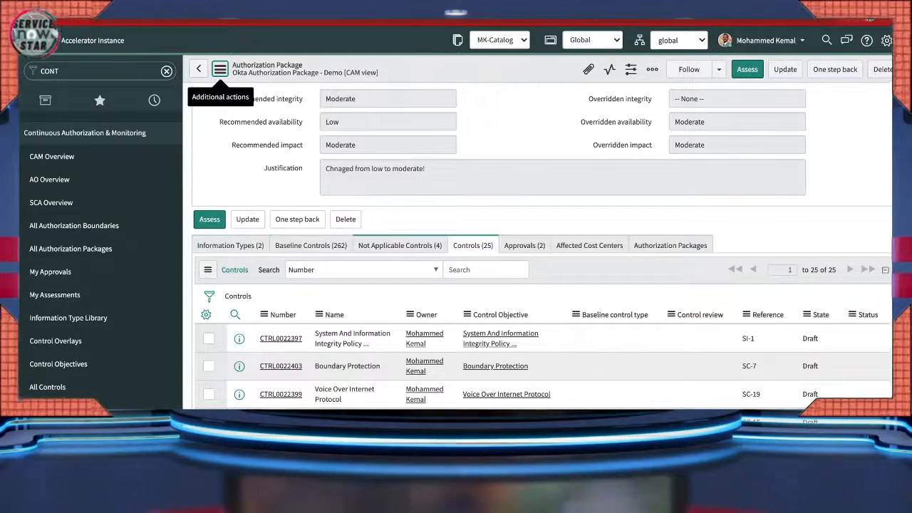
pyautogui.scroll(-5, 542, 246)
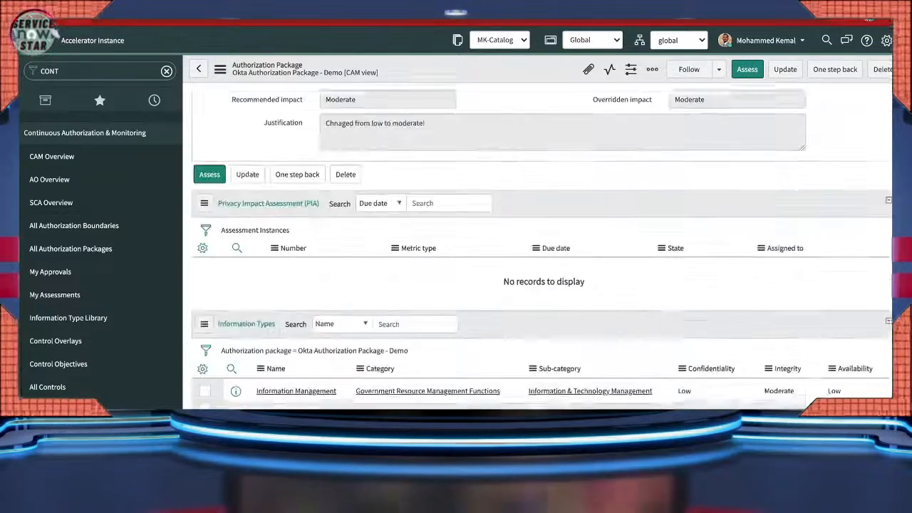
pyautogui.scroll(-3, 542, 246)
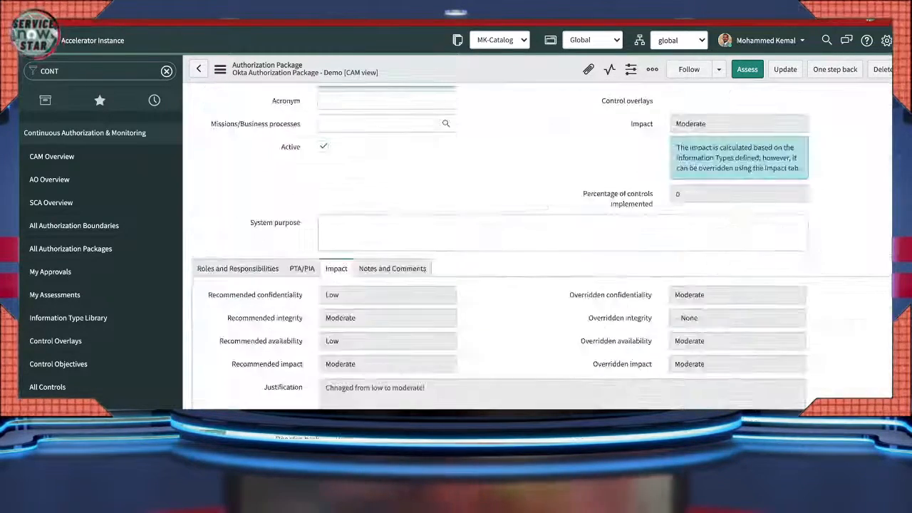
pyautogui.scroll(-2, 542, 246)
pyautogui.scroll(-3, 541, 246)
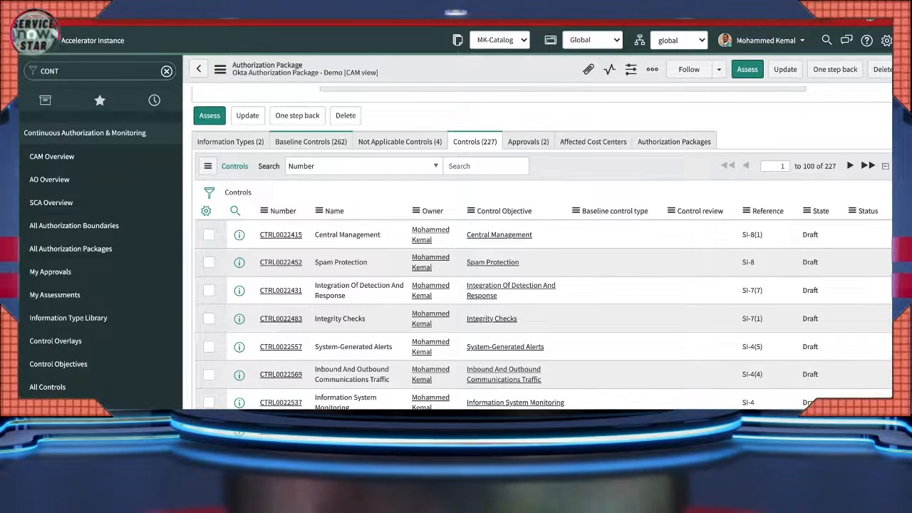
pyautogui.click(220, 69)
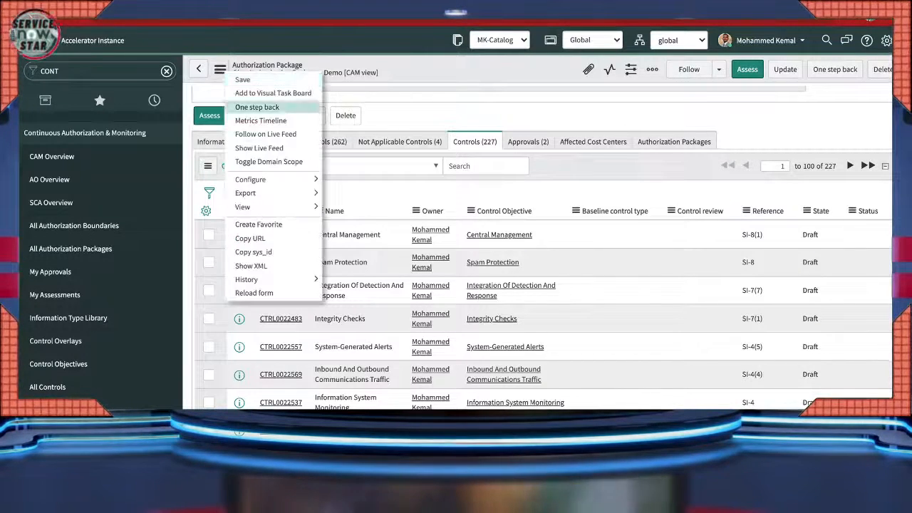
pyautogui.click(228, 291)
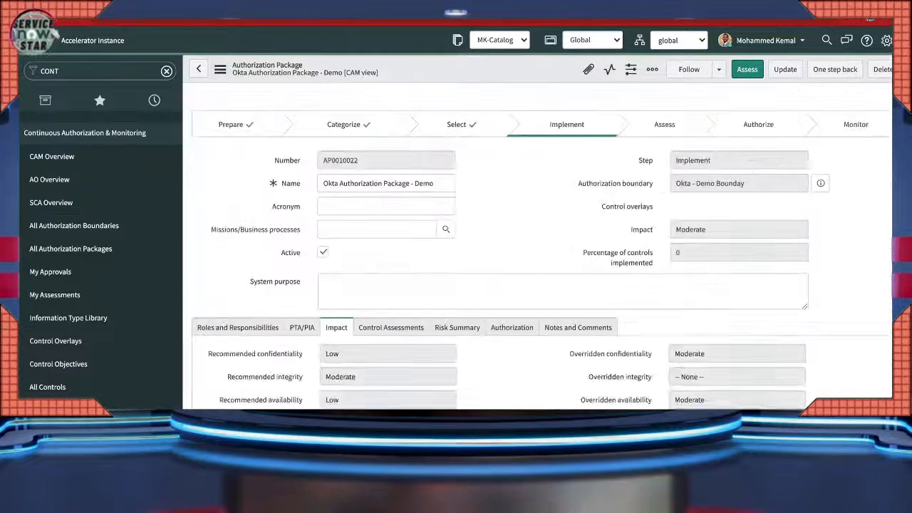
# - Scroll through the package's Controls (262) list, all still in Draft
pyautogui.scroll(-5, 542, 249)
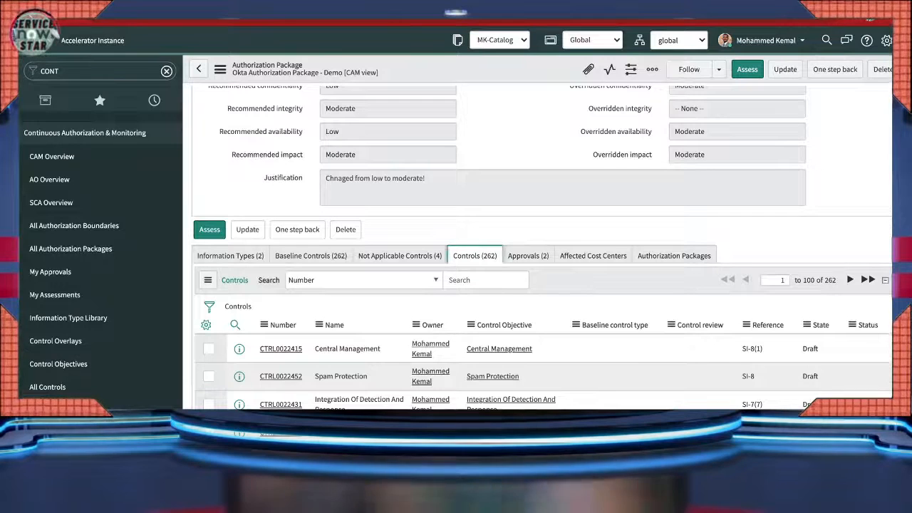
pyautogui.scroll(-1, 541, 285)
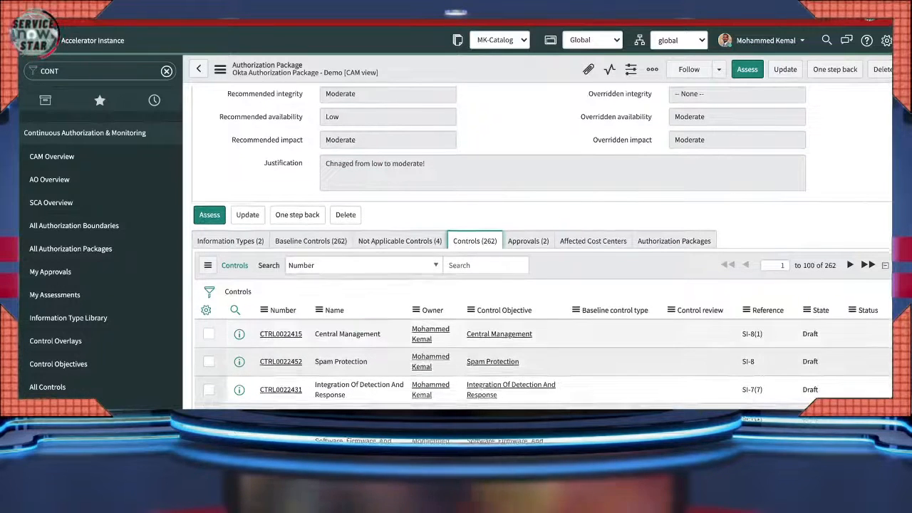
pyautogui.scroll(-2, 541, 285)
pyautogui.scroll(-1, 542, 285)
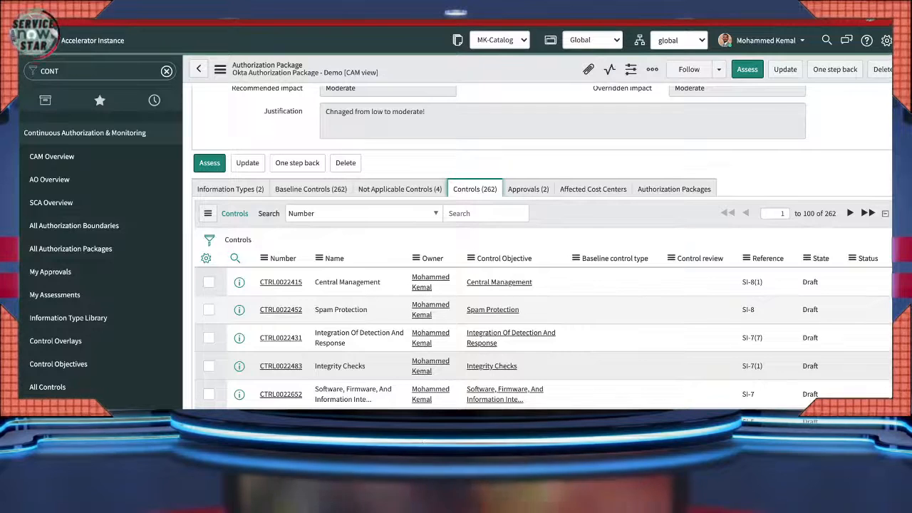
pyautogui.scroll(6, 542, 285)
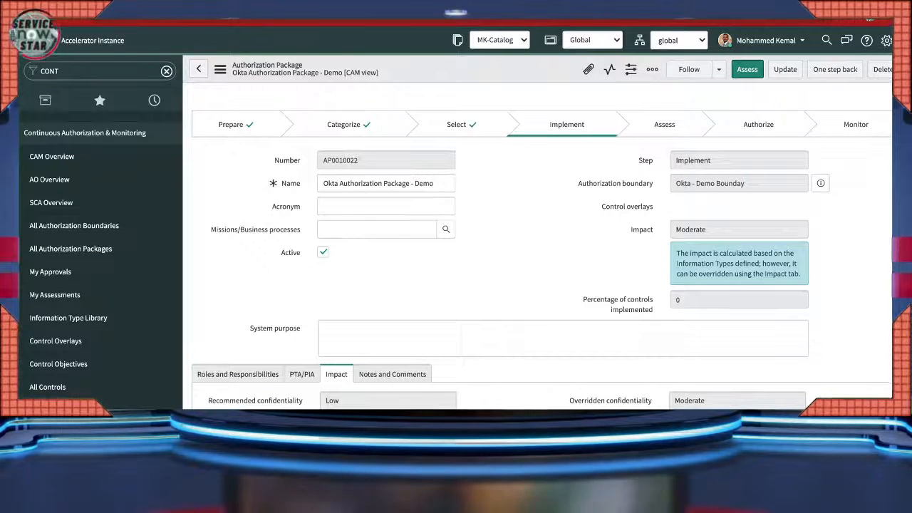
pyautogui.scroll(-6, 541, 285)
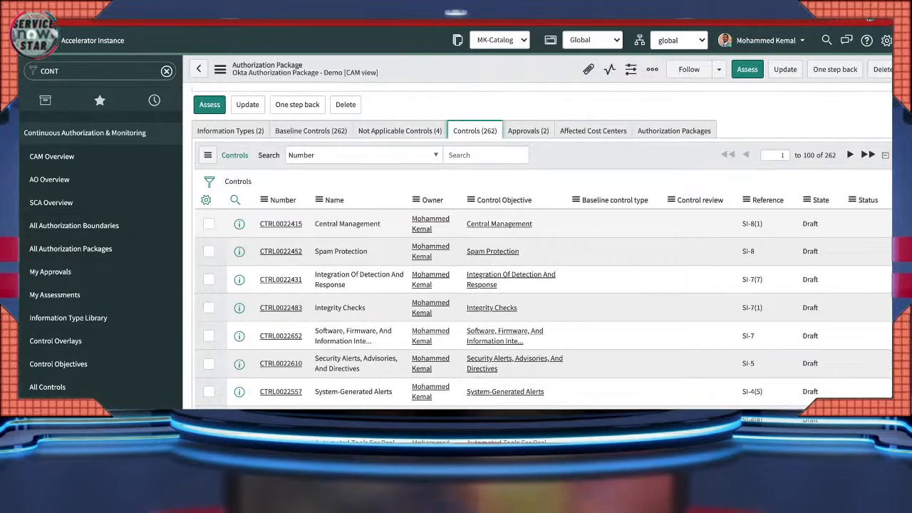
# - Preview control CTRL0022415 (Central Management, SI-8(1)) and open its full record
pyautogui.click(240, 224)
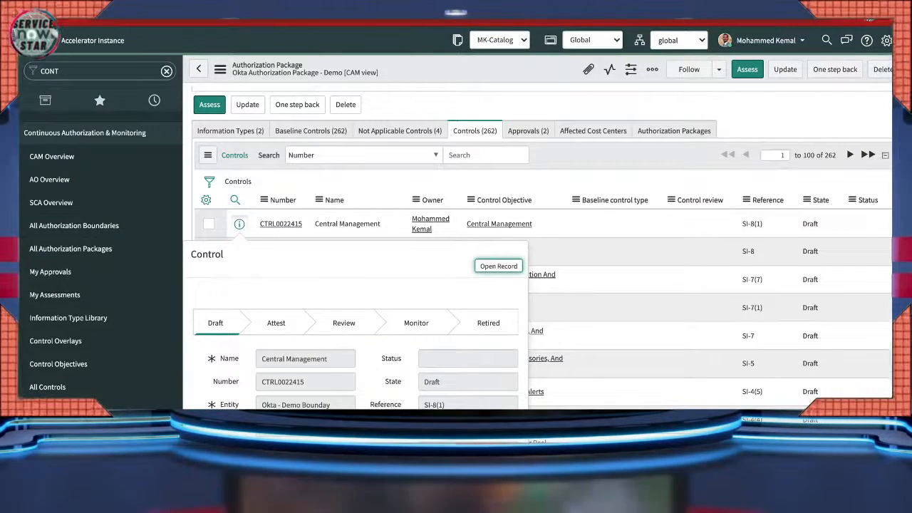
pyautogui.click(499, 266)
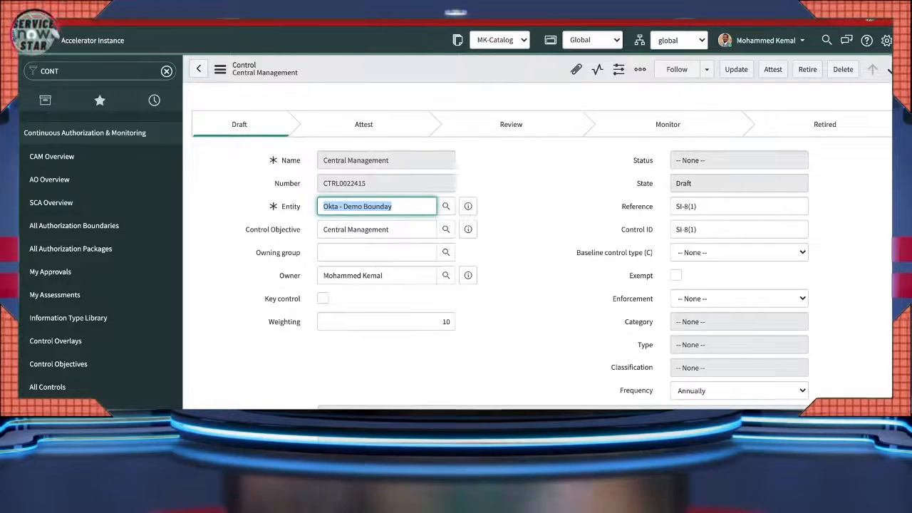
pyautogui.scroll(-1, 468, 206)
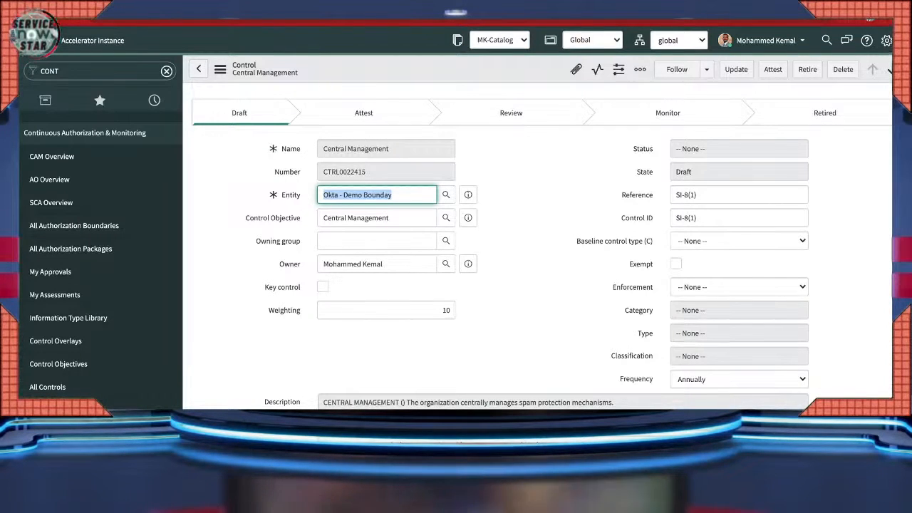
pyautogui.scroll(-1, 529, 299)
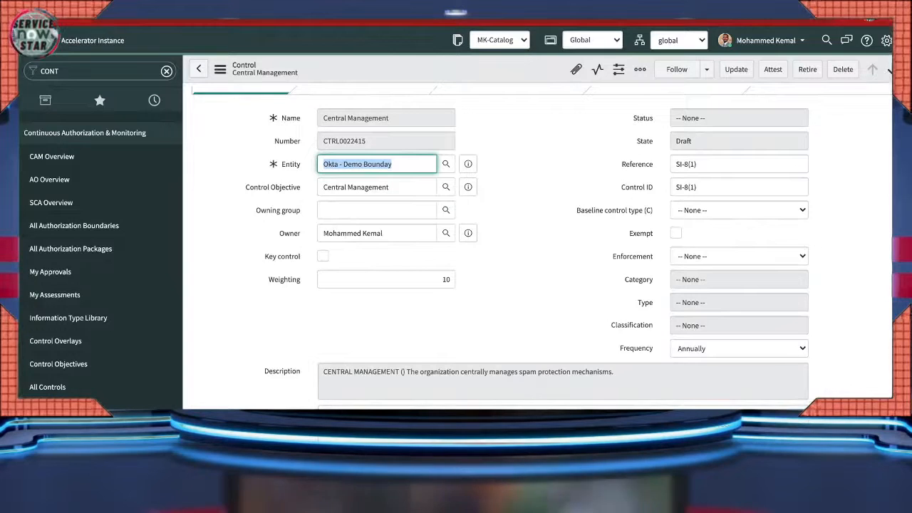
pyautogui.click(385, 233)
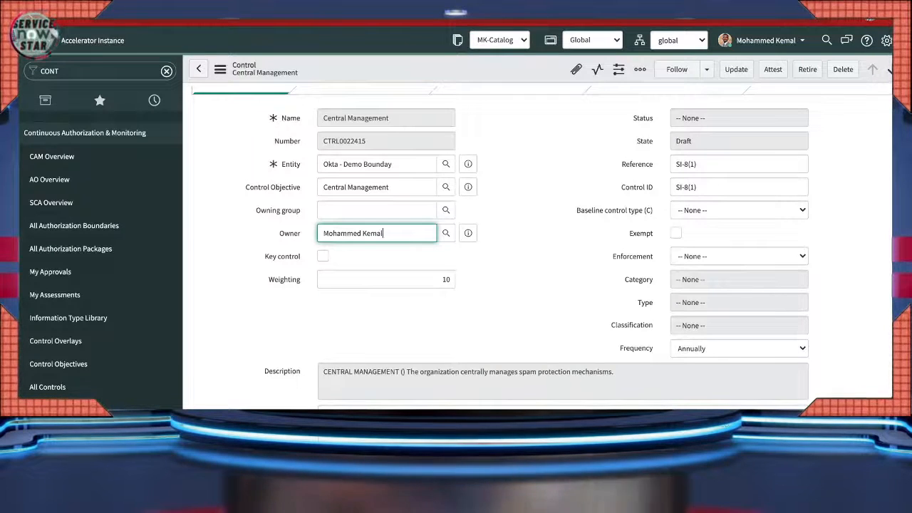
pyautogui.scroll(-3, 535, 249)
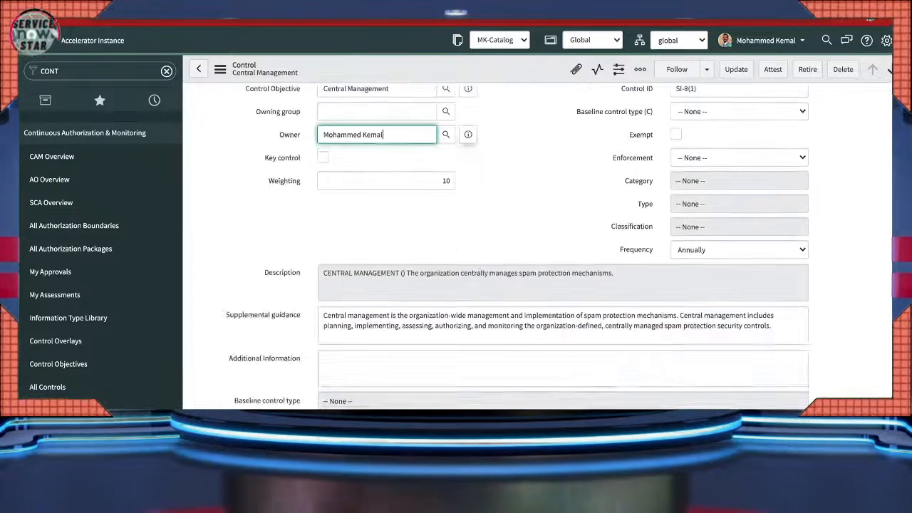
pyautogui.scroll(-1, 535, 250)
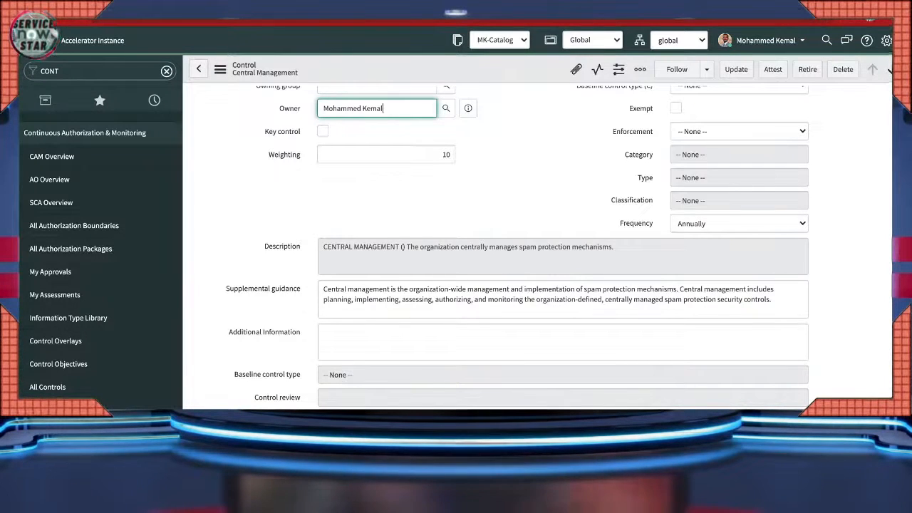
pyautogui.scroll(-1, 497, 246)
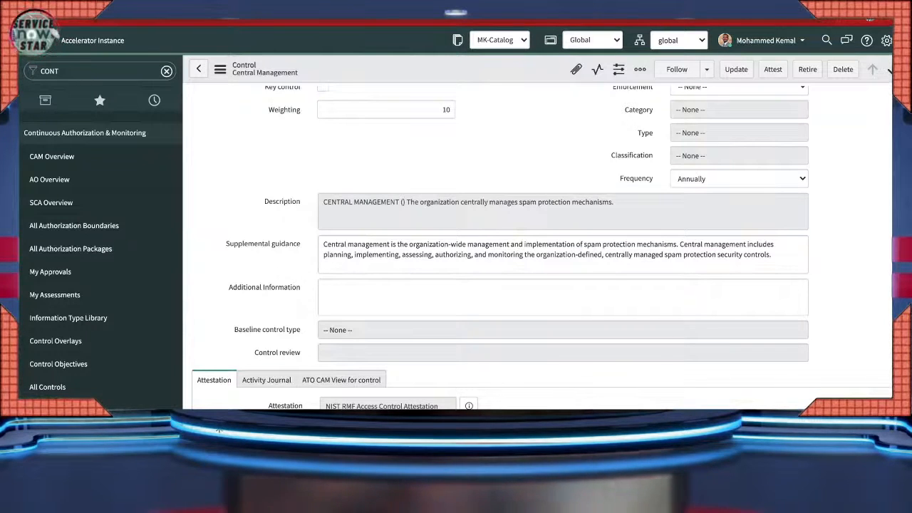
pyautogui.scroll(-1, 499, 285)
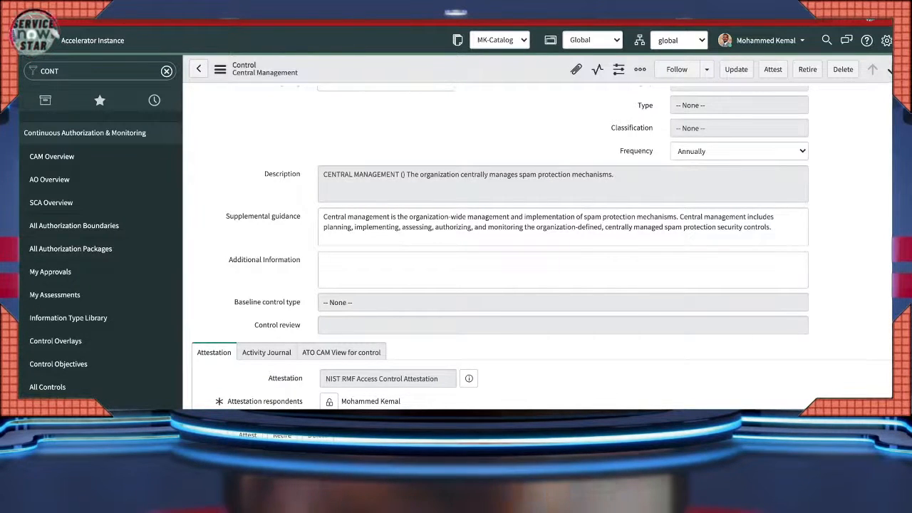
pyautogui.moveTo(367, 228); pyautogui.dragTo(383, 227)
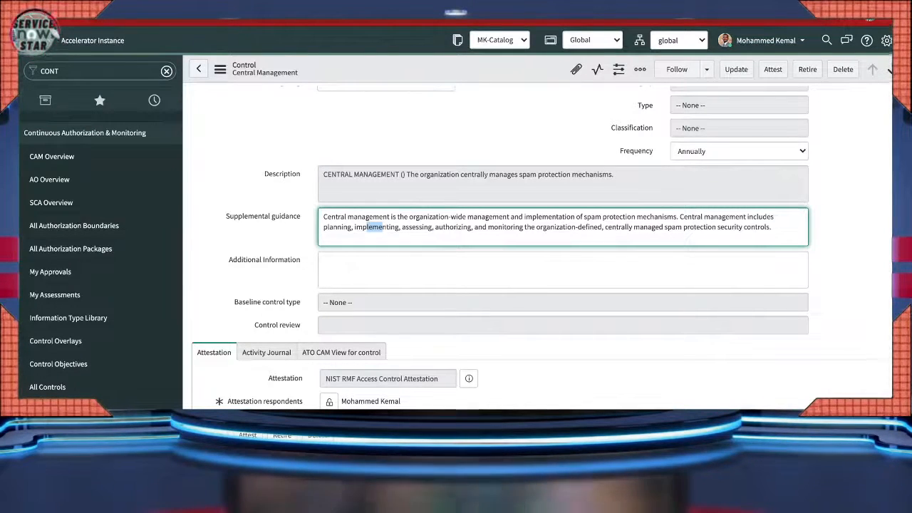
pyautogui.scroll(-2, 534, 250)
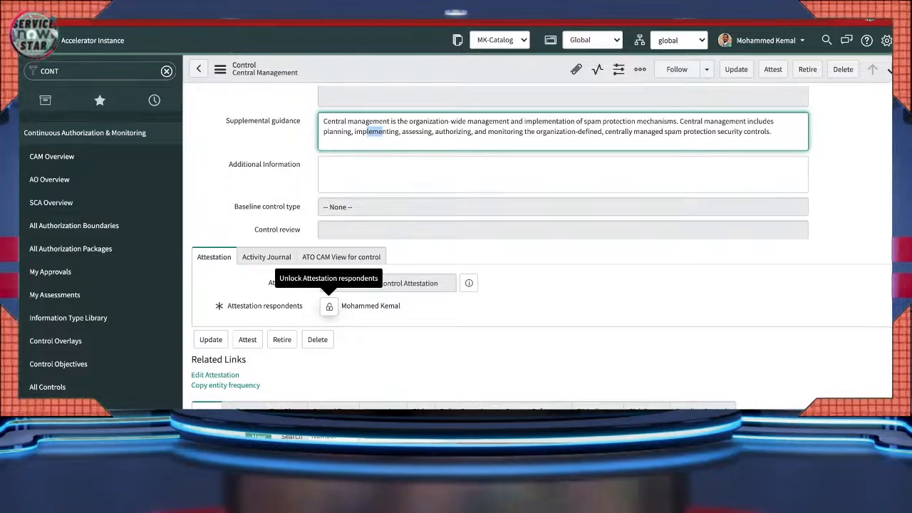
pyautogui.click(329, 307)
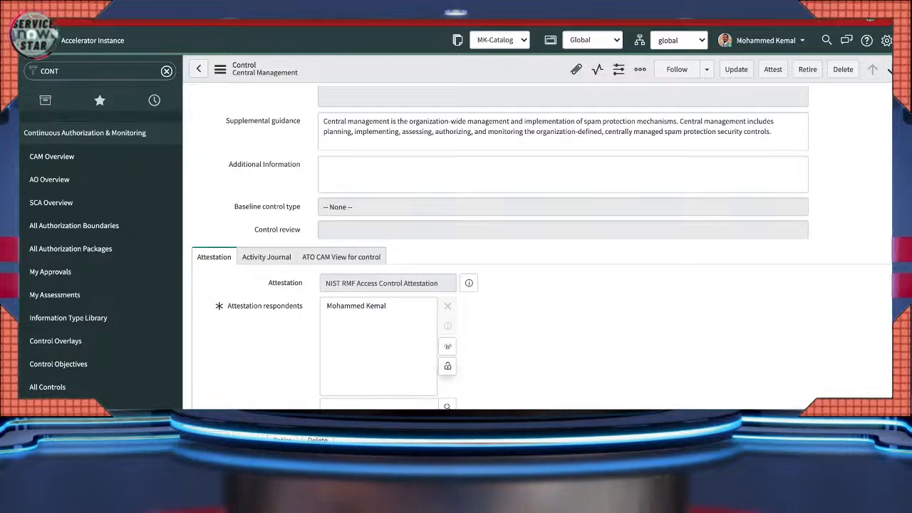
pyautogui.click(447, 366)
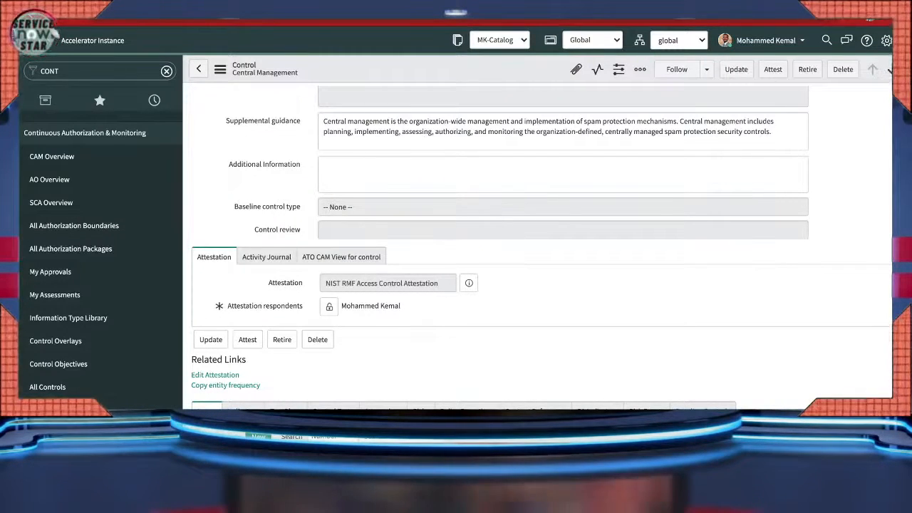
pyautogui.click(267, 257)
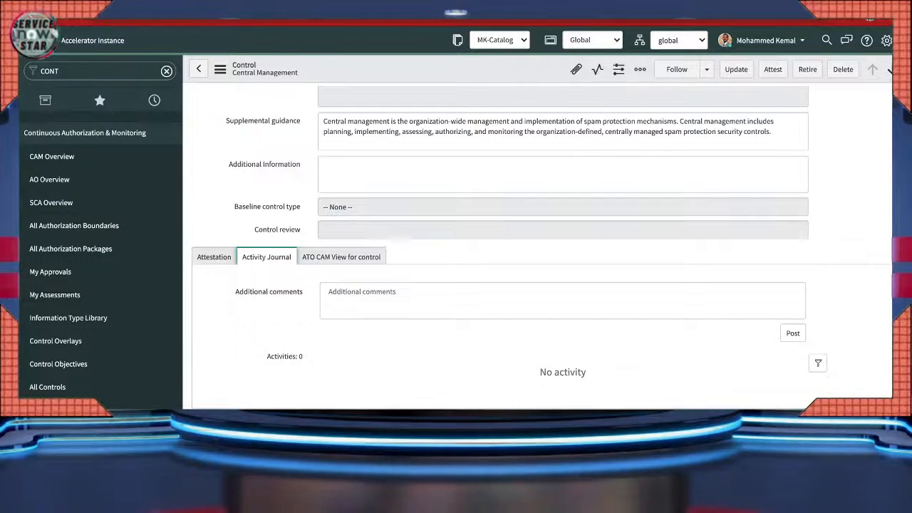
pyautogui.scroll(4, 499, 246)
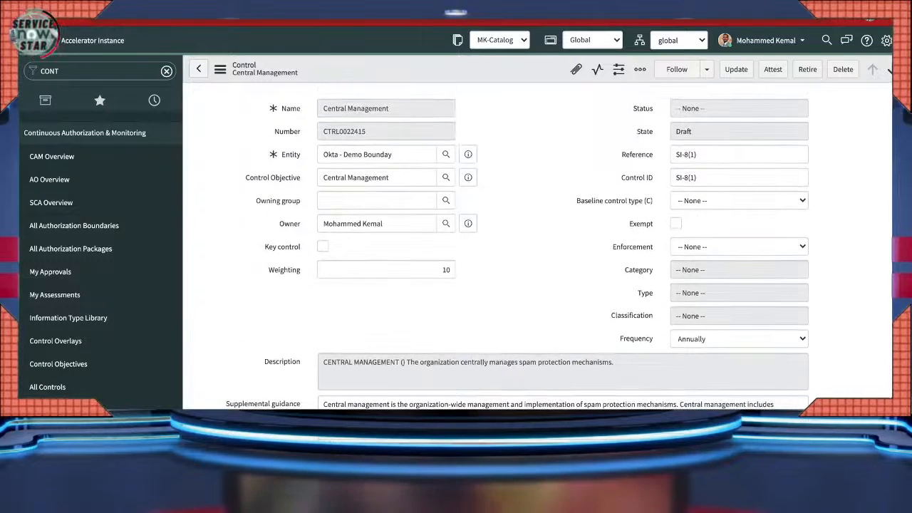
pyautogui.scroll(1, 499, 246)
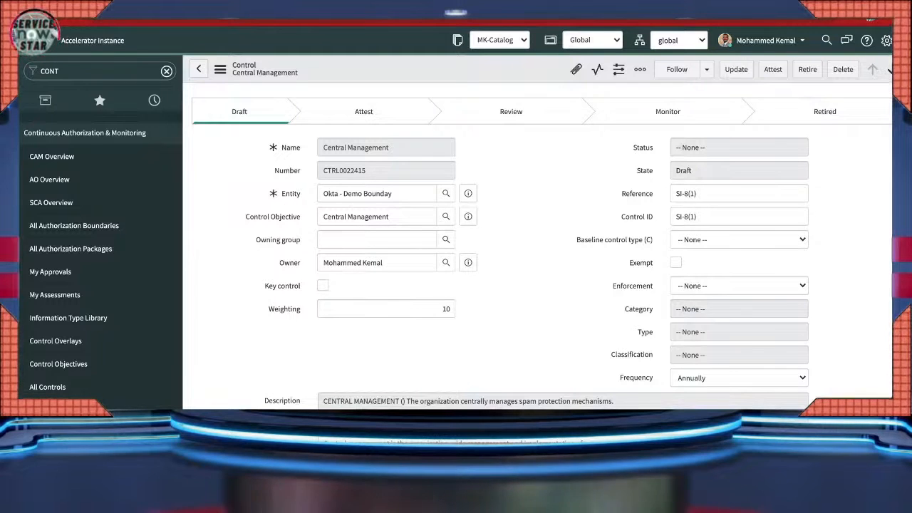
pyautogui.tripleClick(686, 194)
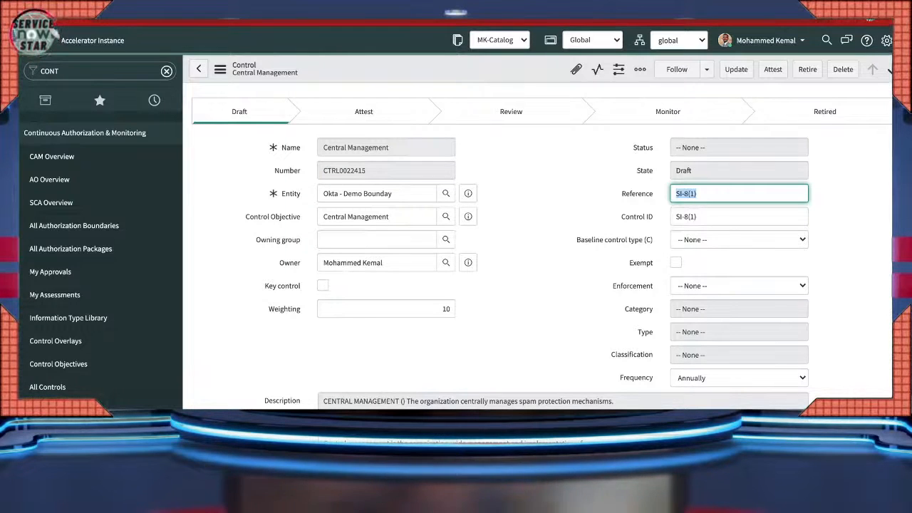
pyautogui.scroll(-1, 529, 247)
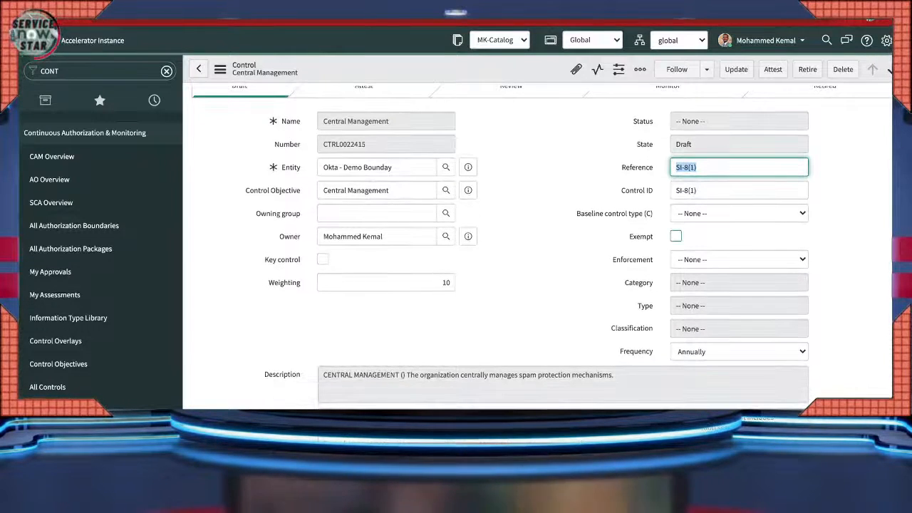
pyautogui.click(677, 236)
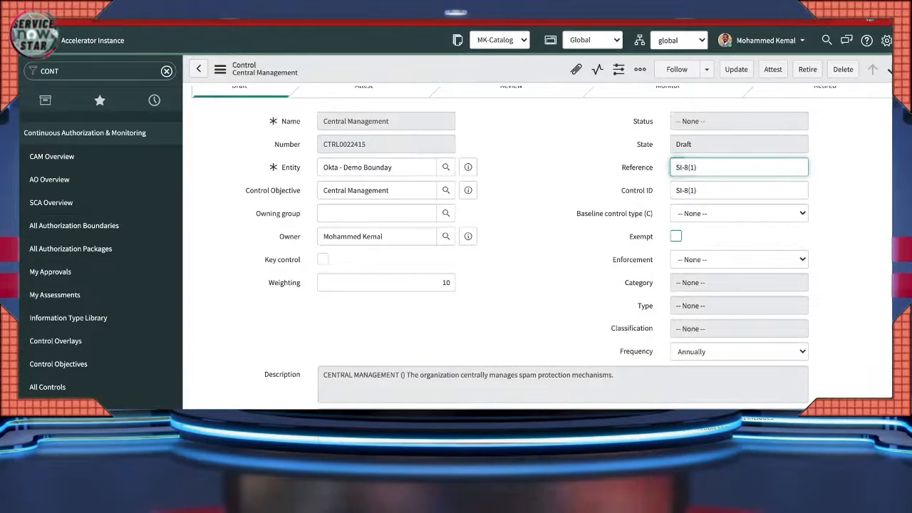
pyautogui.click(676, 236)
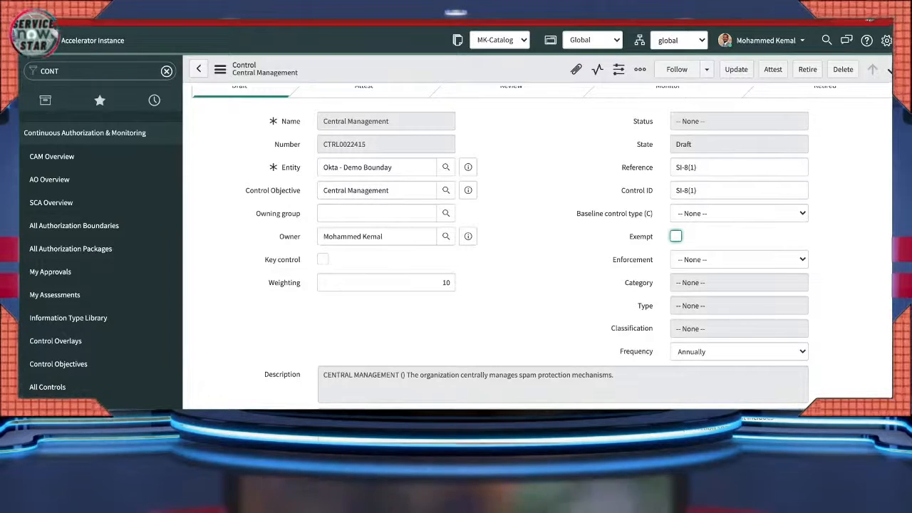
pyautogui.scroll(-3, 534, 249)
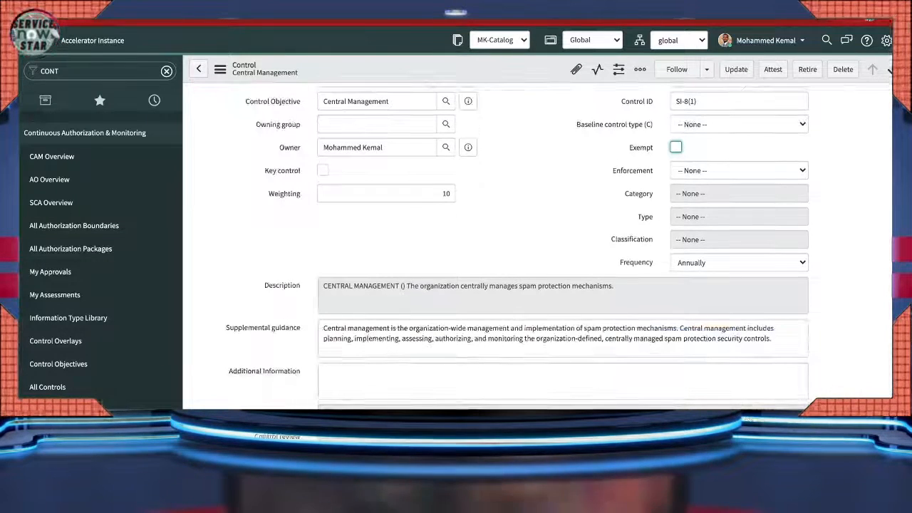
pyautogui.moveTo(654, 262); pyautogui.dragTo(620, 263)
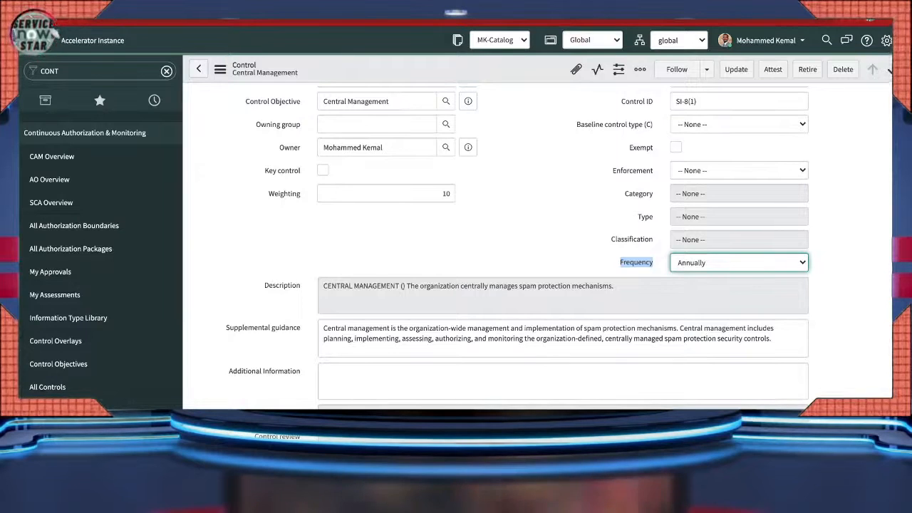
# - Move the Central Management control from Draft to Attest and check its owner
pyautogui.scroll(2, 534, 246)
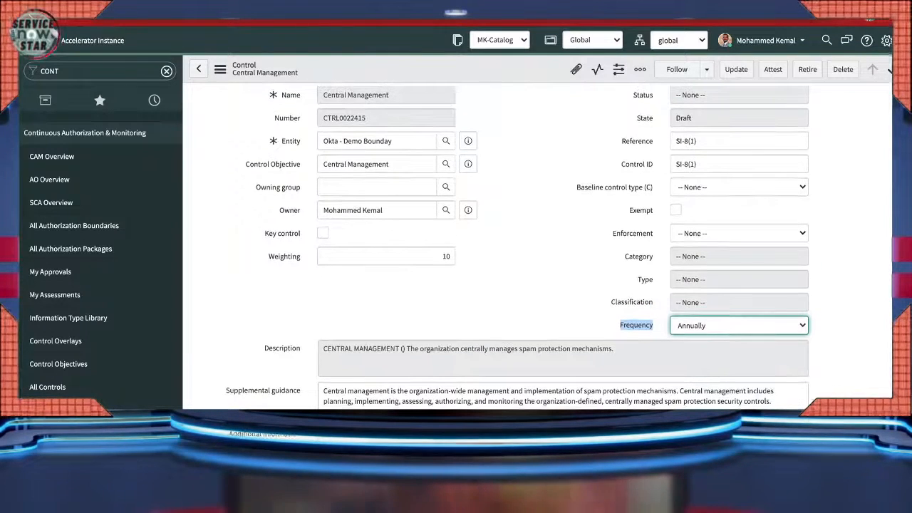
pyautogui.scroll(2, 535, 246)
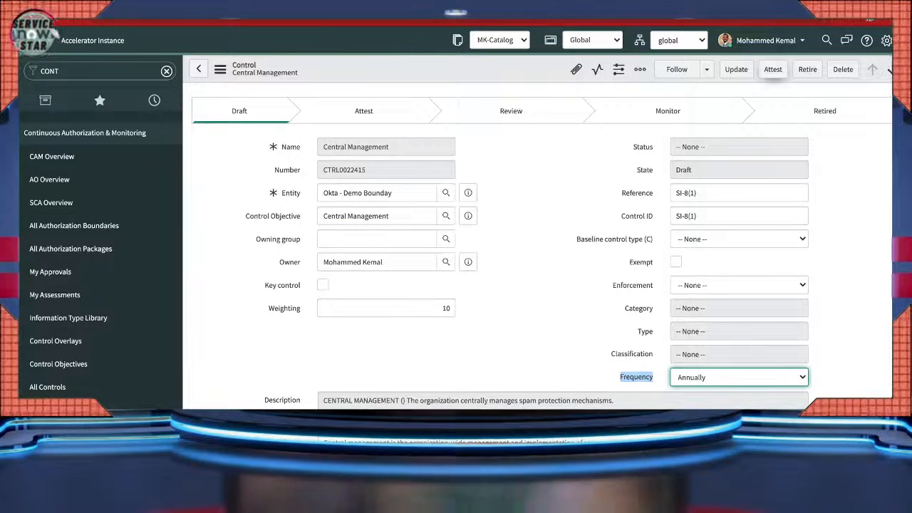
pyautogui.click(773, 70)
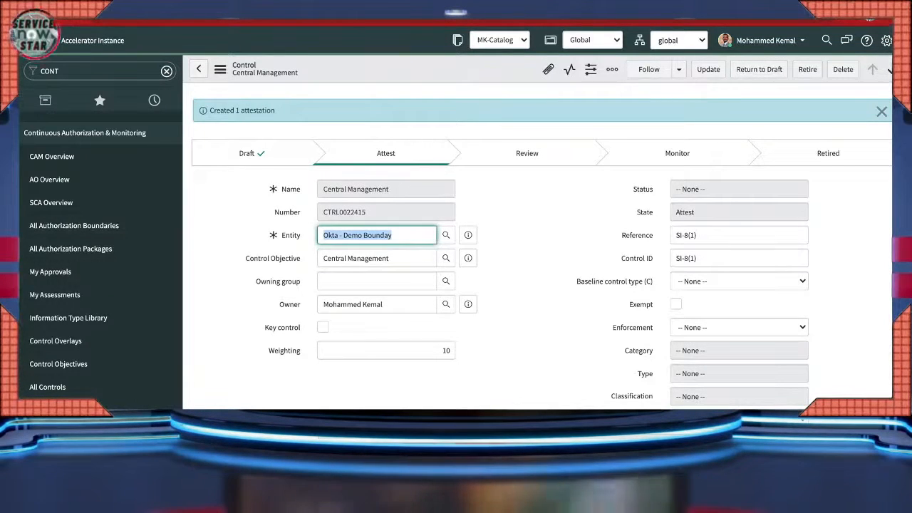
pyautogui.click(290, 304)
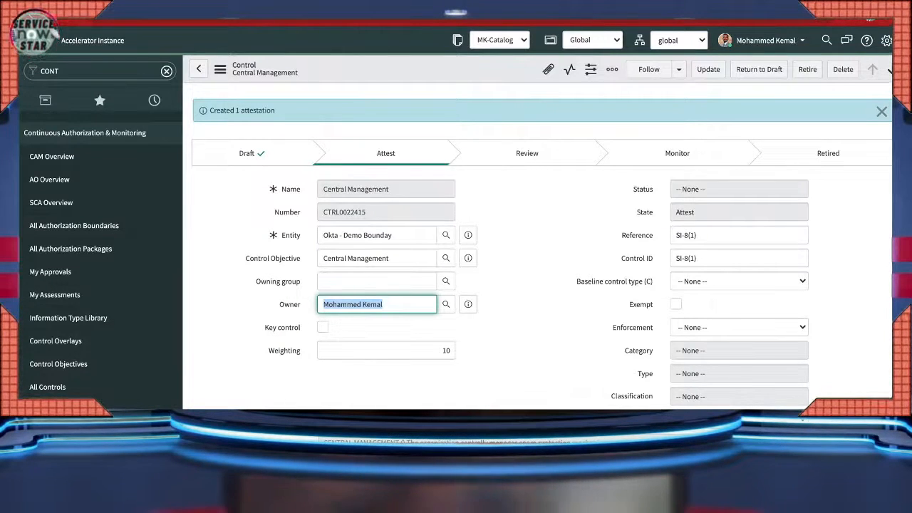
pyautogui.click(55, 71)
# - From My Assessments with all filters cleared, open assessment instance AINST0010099 and scroll through it
pyautogui.write('my')
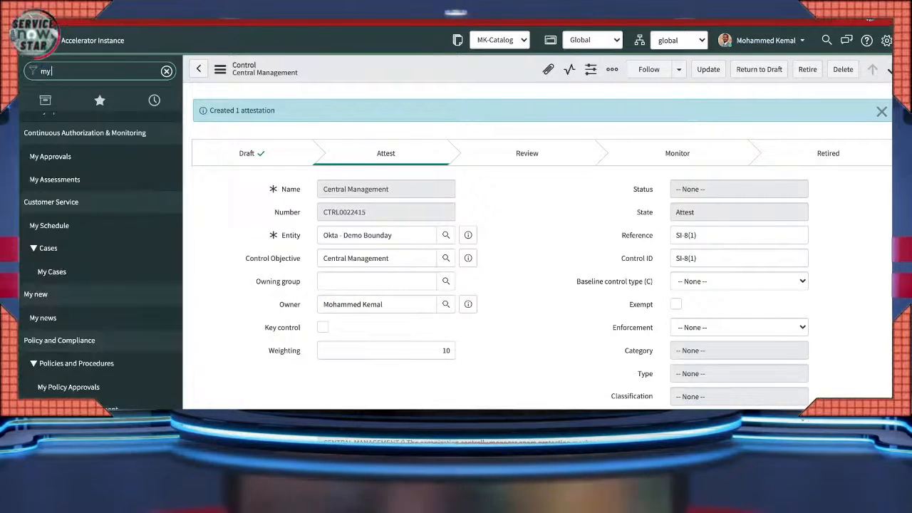
pyautogui.write(' asse')
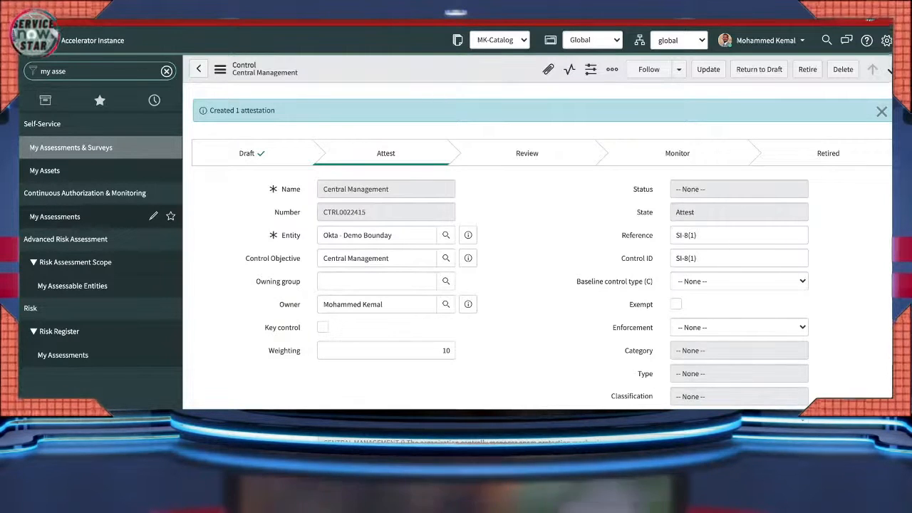
pyautogui.click(55, 217)
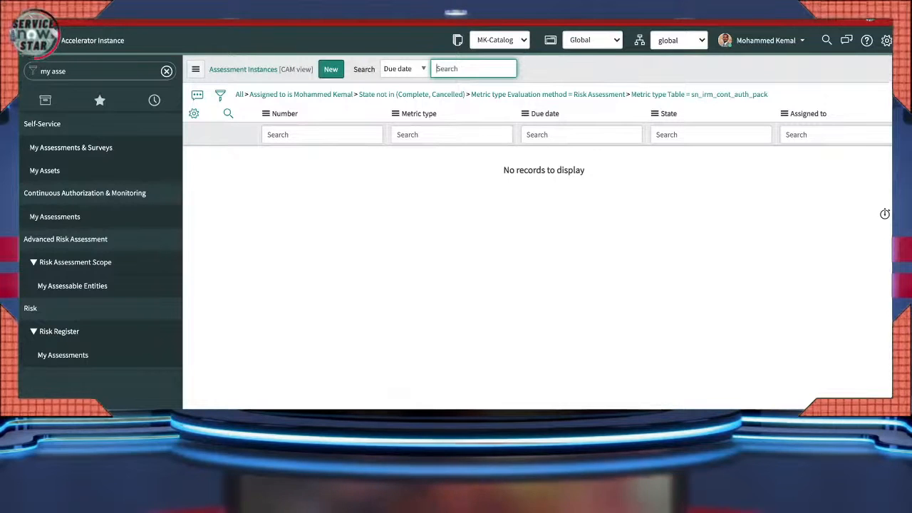
pyautogui.click(239, 95)
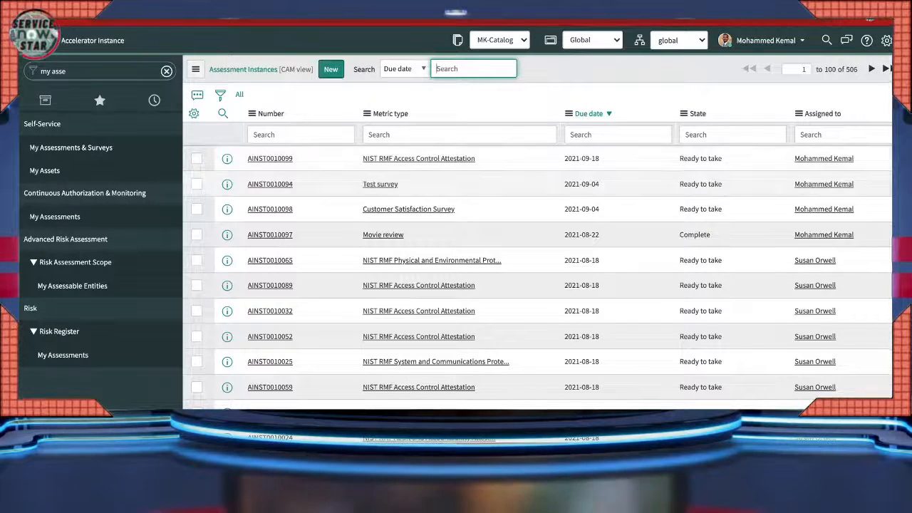
pyautogui.click(270, 159)
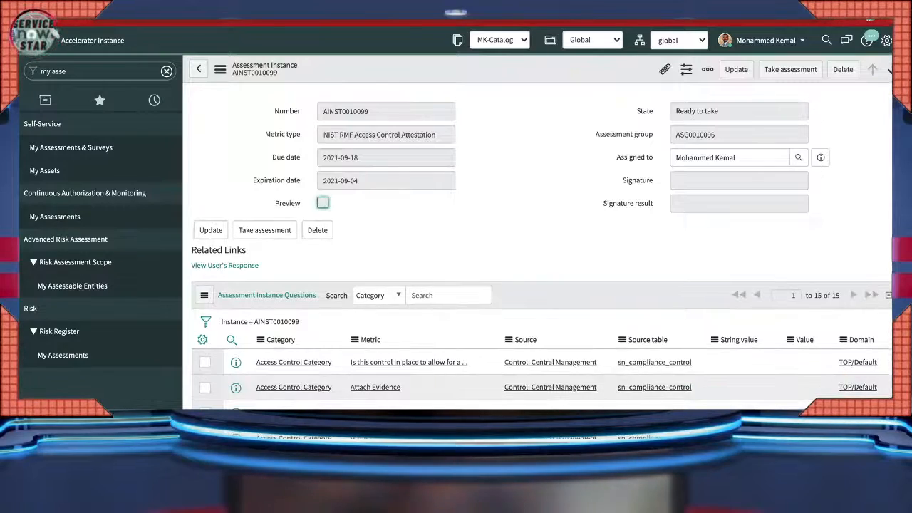
pyautogui.scroll(-2, 541, 285)
pyautogui.scroll(-2, 542, 285)
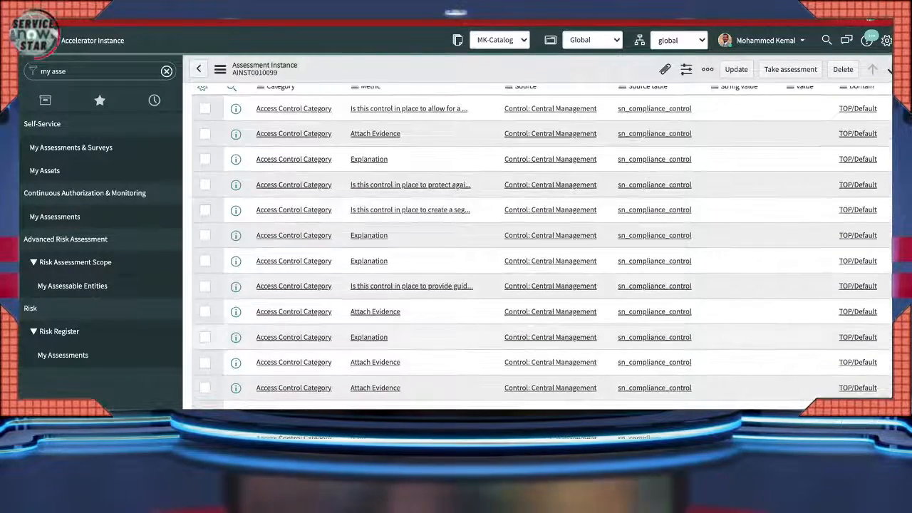
pyautogui.scroll(3, 542, 285)
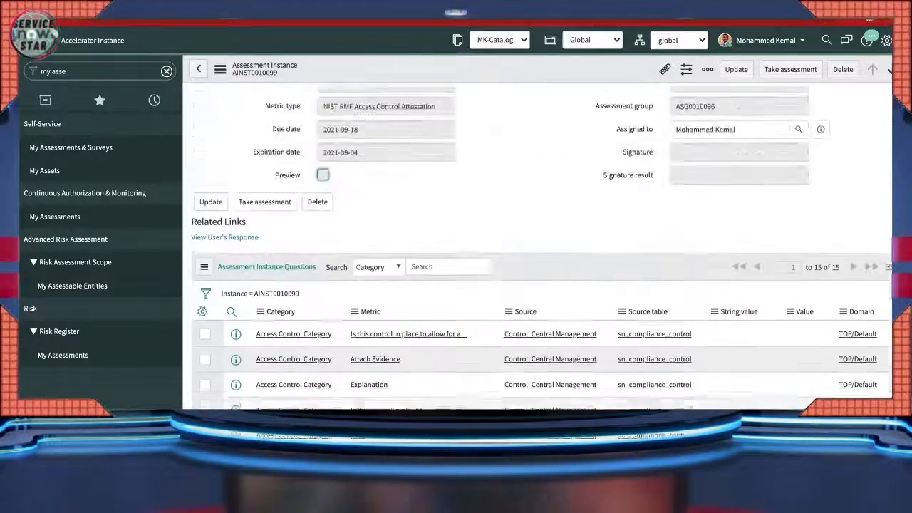
pyautogui.scroll(1, 542, 285)
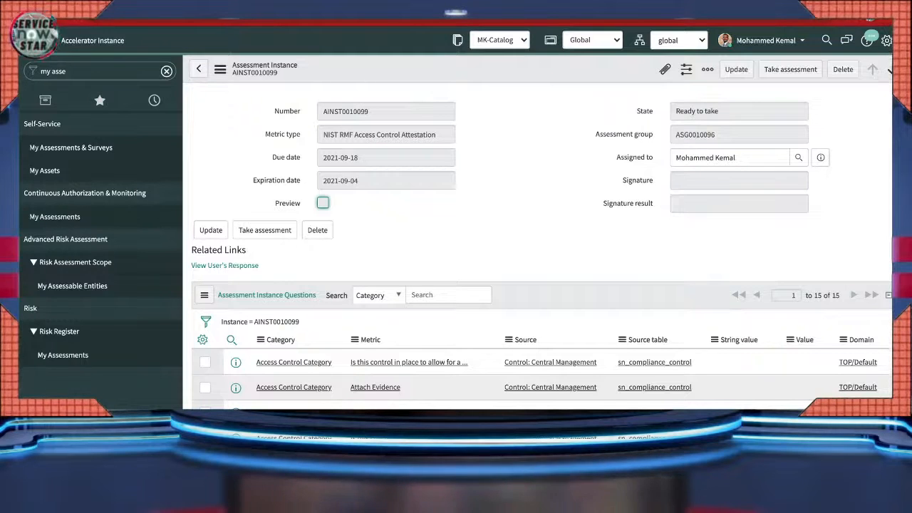
# - Take the NIST RMF Access Control Attestation and set the unauthorized-access answer to No
pyautogui.click(790, 69)
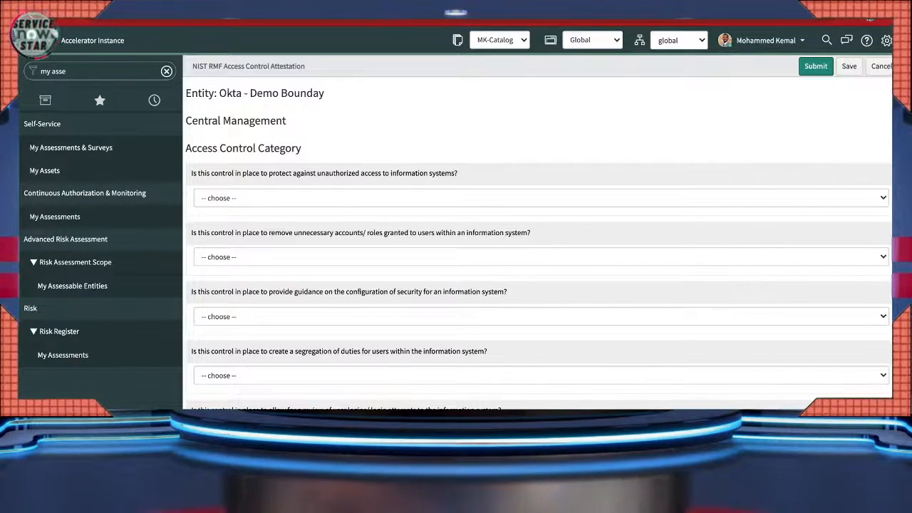
pyautogui.click(542, 198)
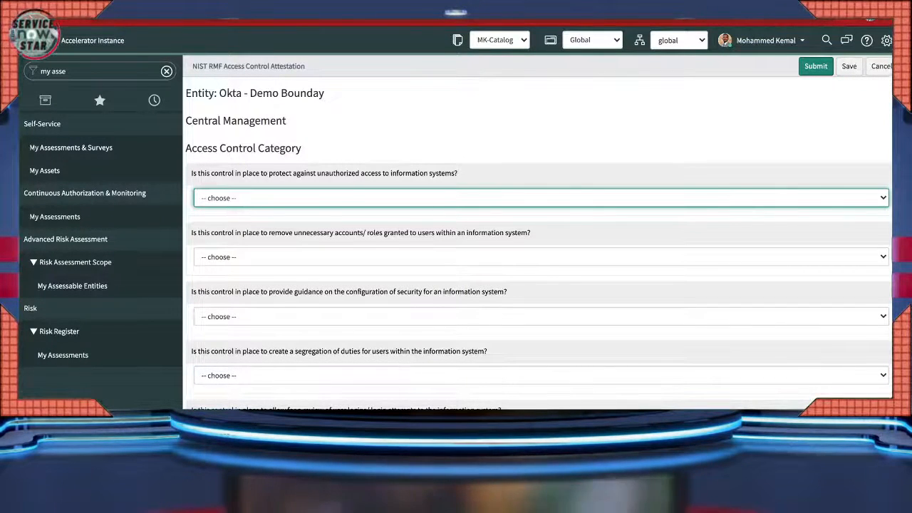
pyautogui.click(207, 214)
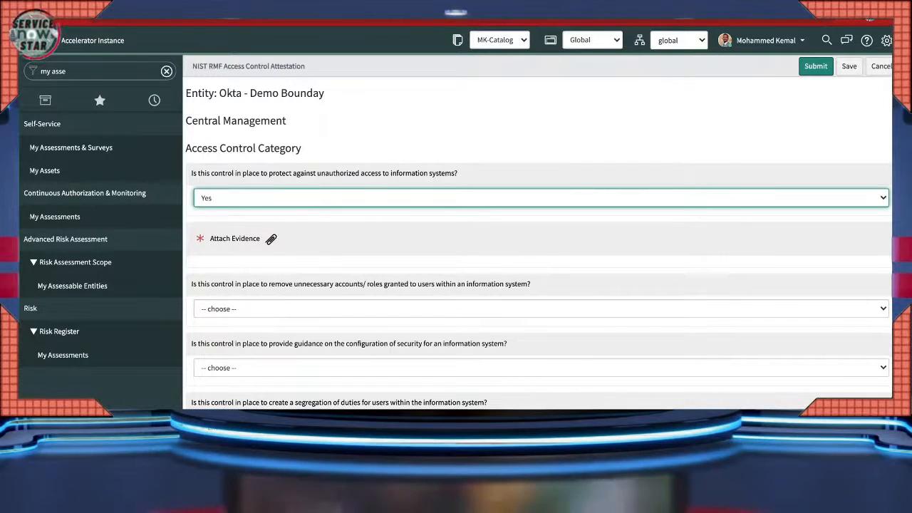
pyautogui.press('Down')
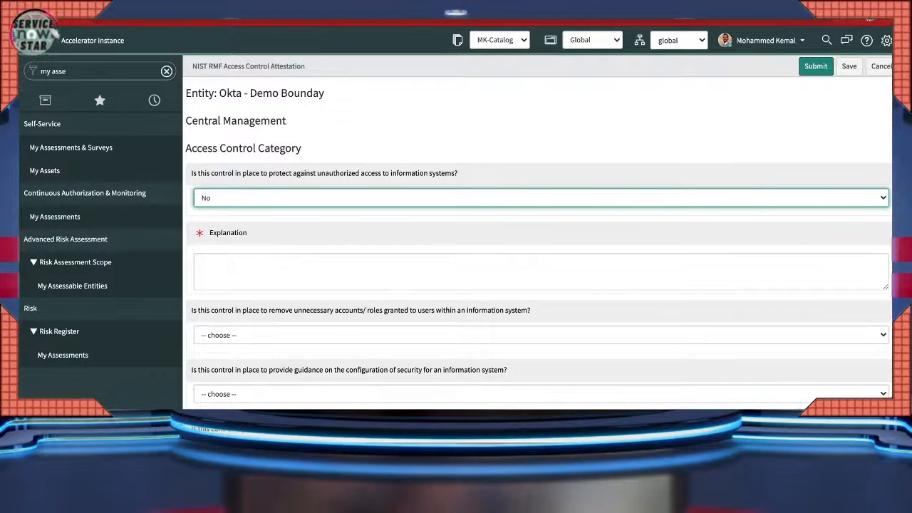
# - Enter 'Test' as the explanation for the unauthorized-access No answer
pyautogui.scroll(-1, 538, 246)
pyautogui.click(285, 246)
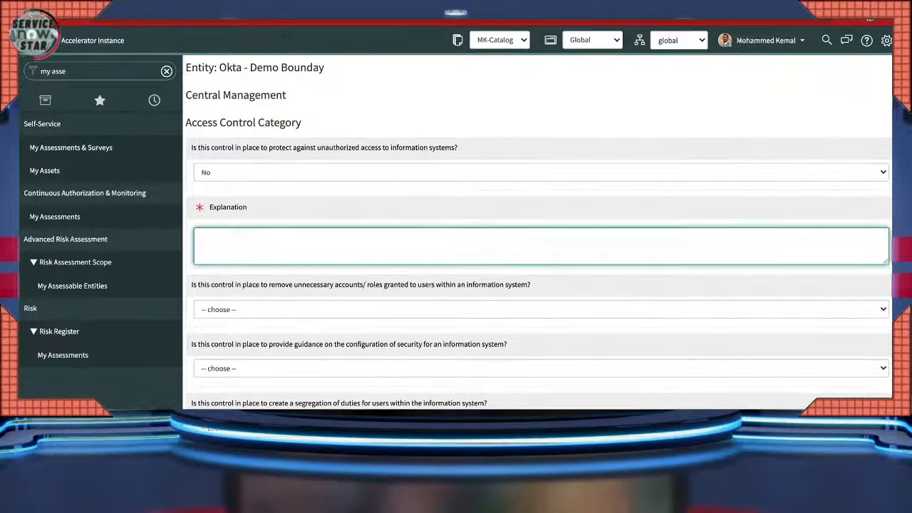
pyautogui.write('Test')
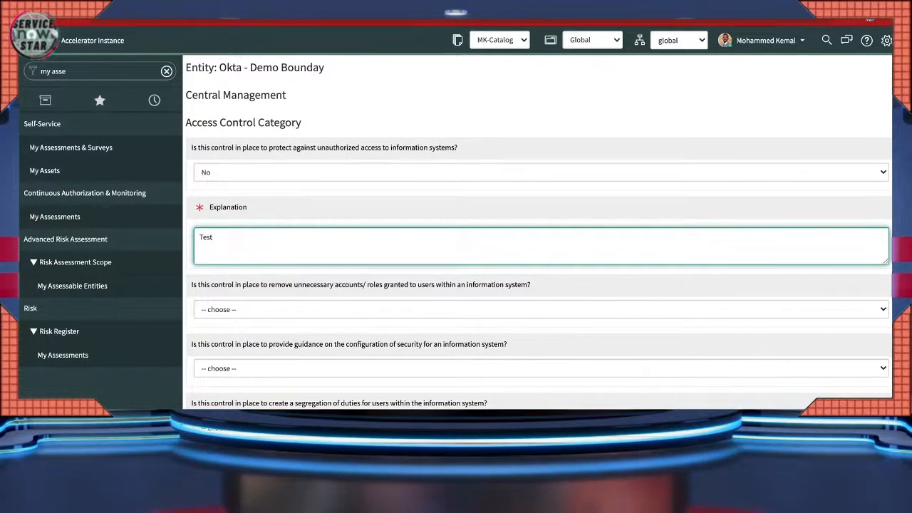
# - Answer No to the accounts-removal question with the explanation 'Test'
pyautogui.click(538, 285)
pyautogui.scroll(-1, 538, 284)
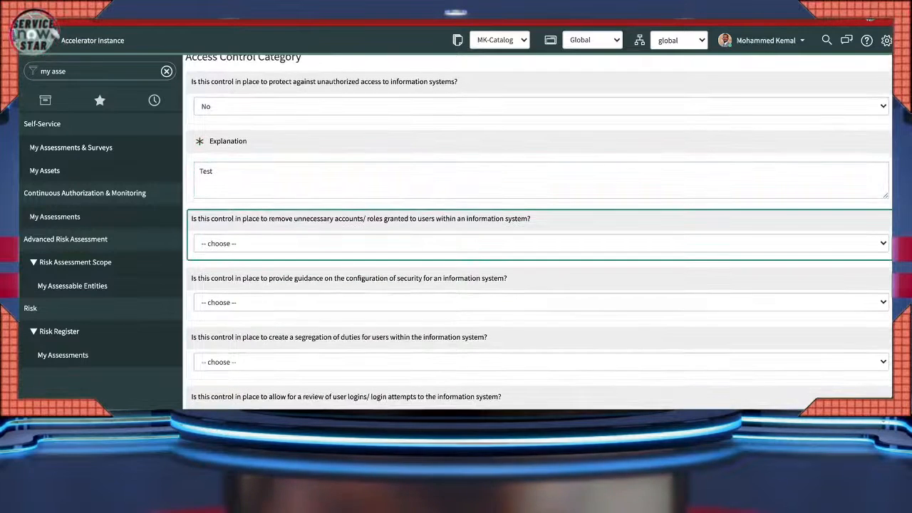
pyautogui.click(539, 244)
pyautogui.click(539, 244)
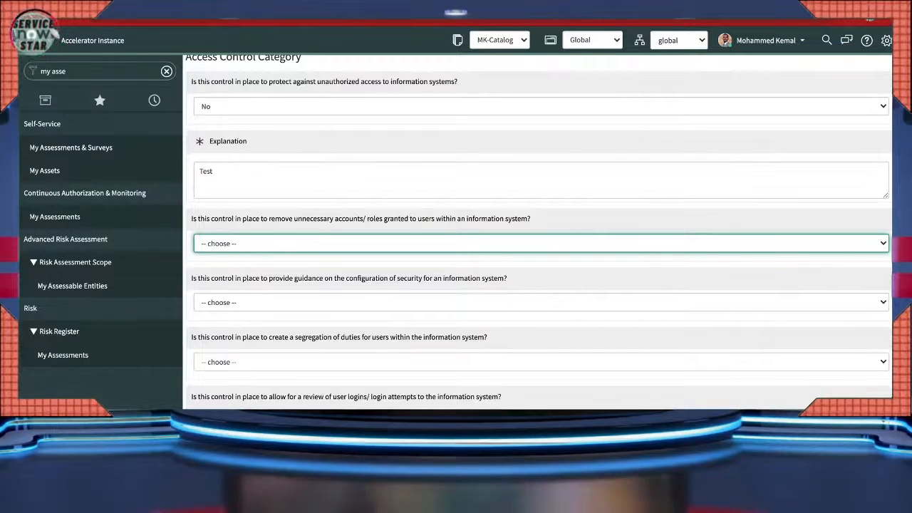
pyautogui.click(211, 265)
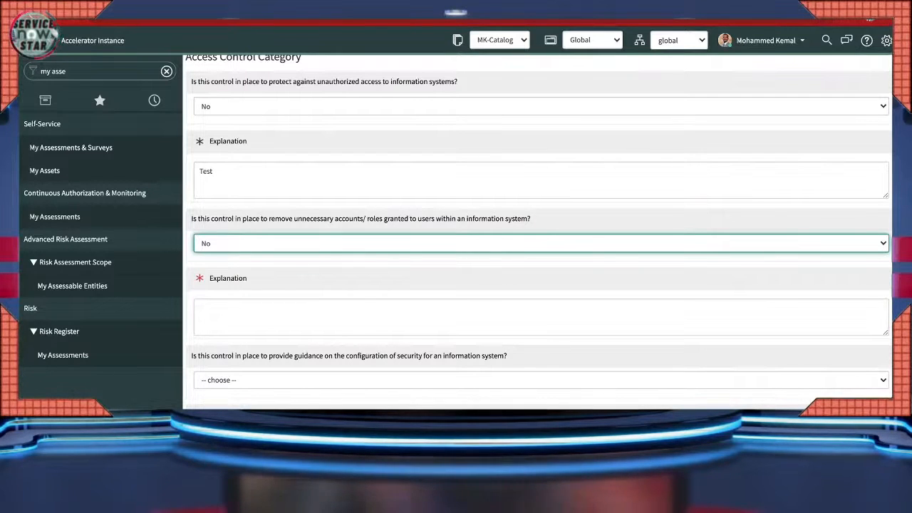
pyautogui.press('Up')
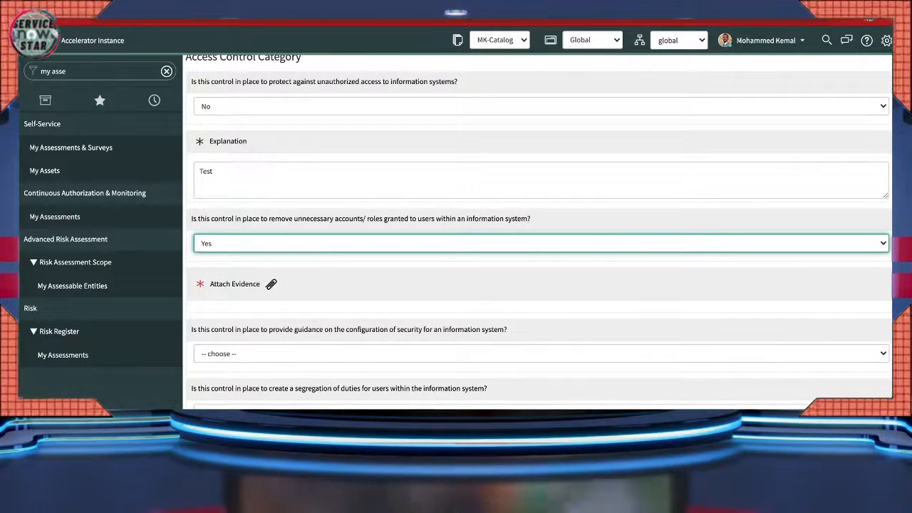
pyautogui.press('Down')
pyautogui.scroll(-2, 538, 235)
pyautogui.click(538, 238)
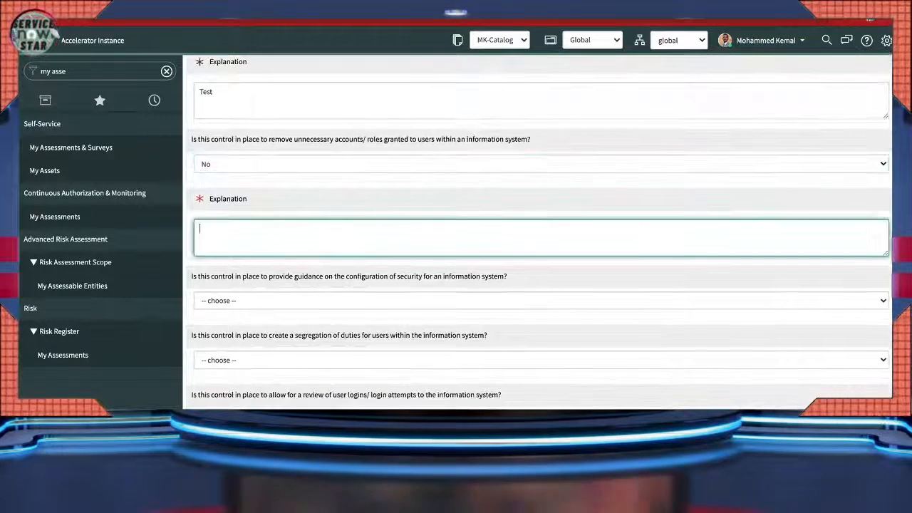
pyautogui.write('Test')
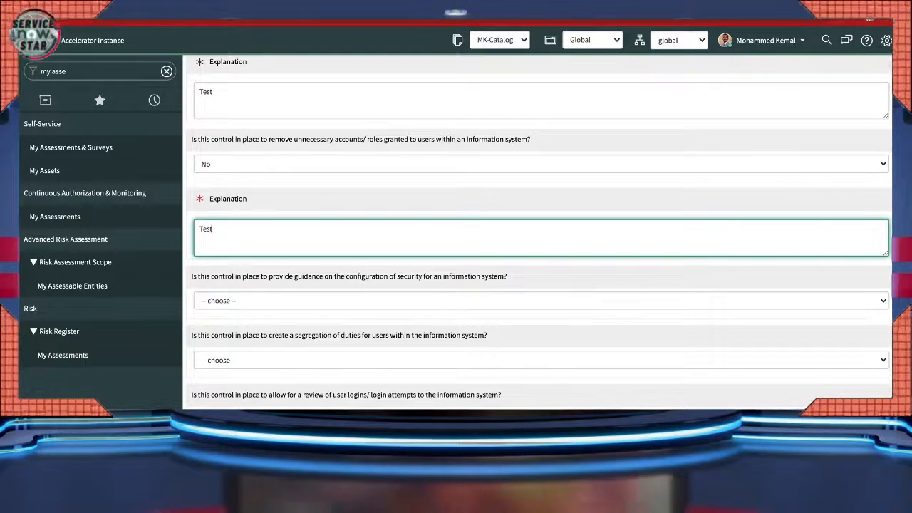
# - Answer No to the security guidance and segregation-of-duties questions, each explained 'Test'
pyautogui.scroll(-2, 538, 235)
pyautogui.click(538, 237)
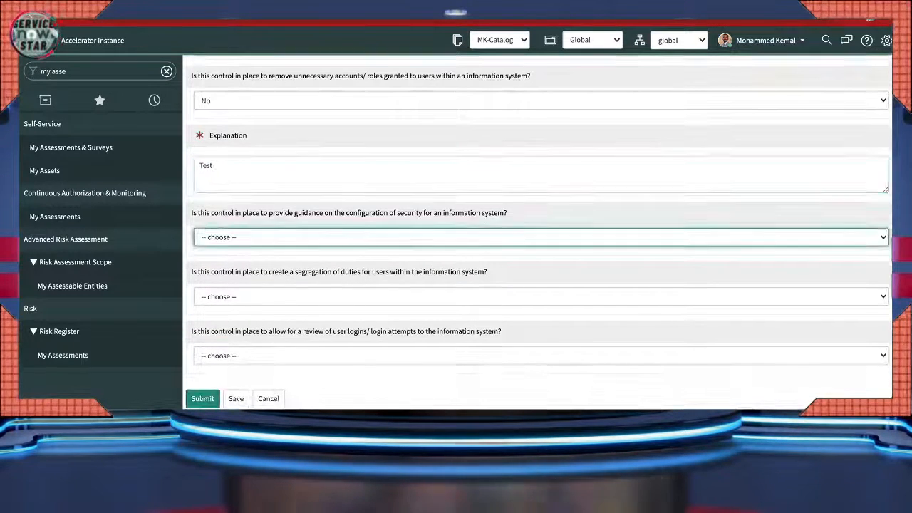
pyautogui.click(538, 263)
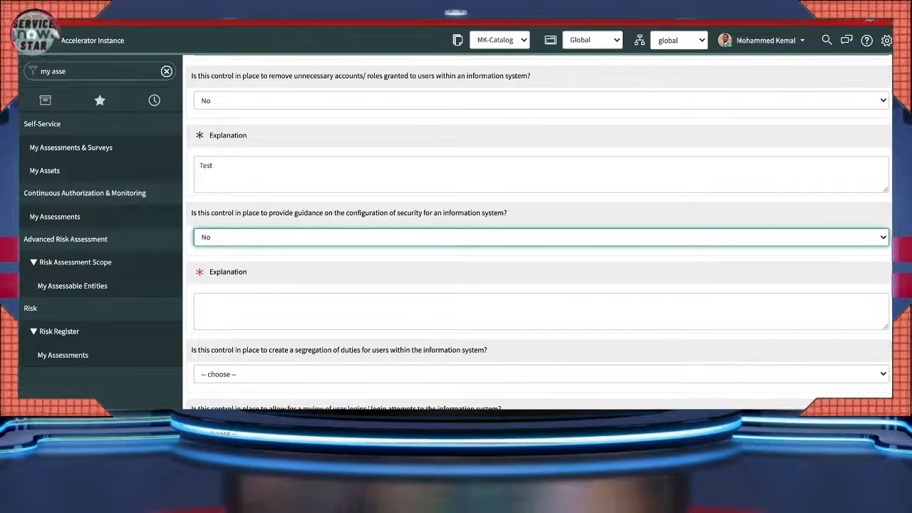
pyautogui.click(538, 311)
pyautogui.write('Test')
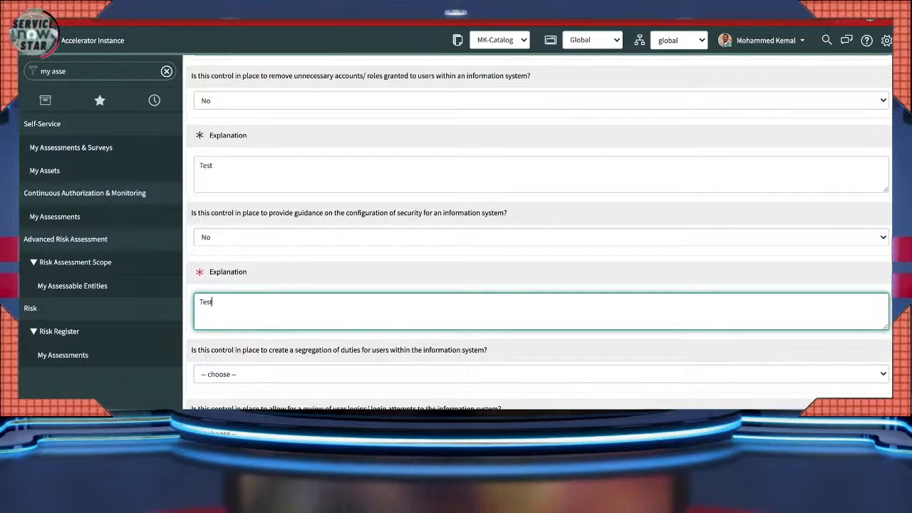
pyautogui.scroll(-2, 538, 228)
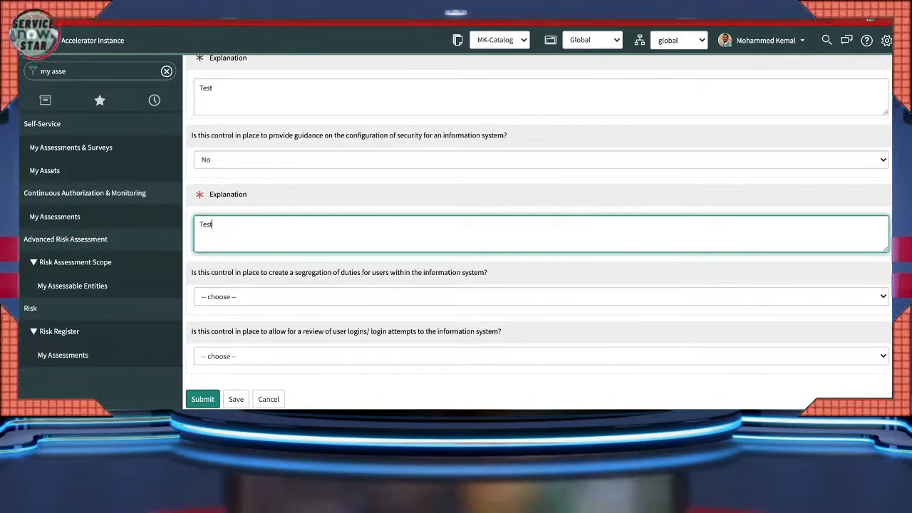
pyautogui.press('Tab')
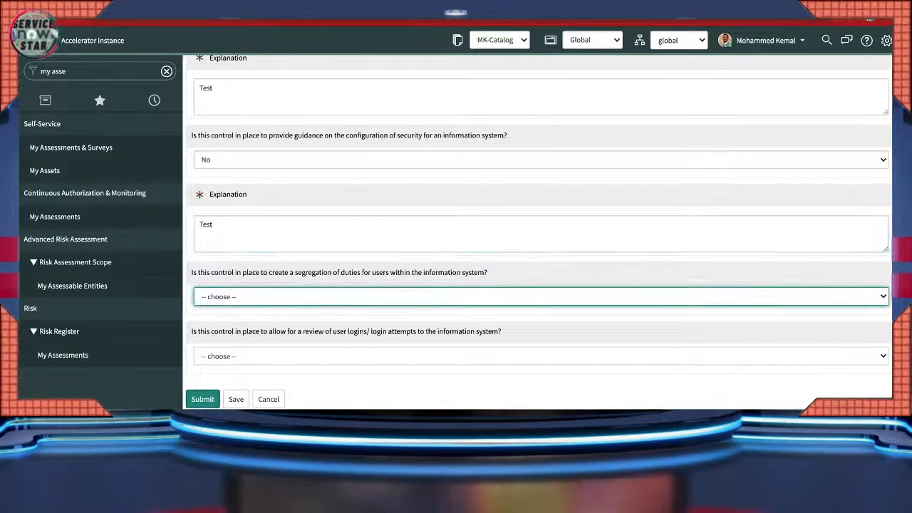
pyautogui.press('n')
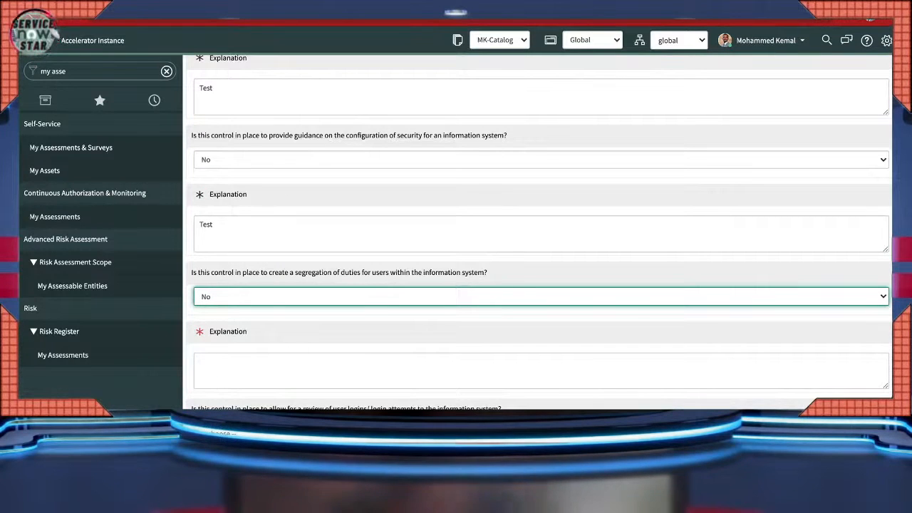
pyautogui.press('Tab')
pyautogui.write('Tes')
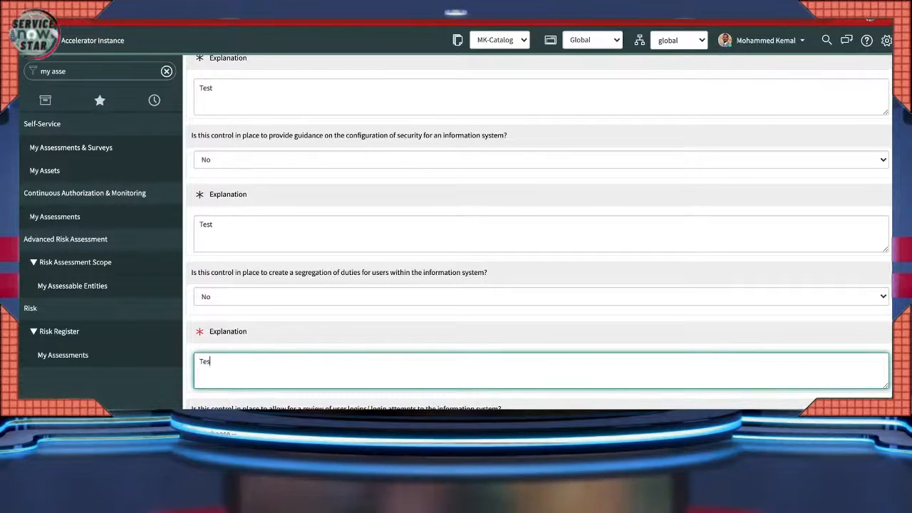
pyautogui.write('t')
# - Answer No to the user login review question, explain it 'Test', and check all answers
pyautogui.scroll(-1, 542, 228)
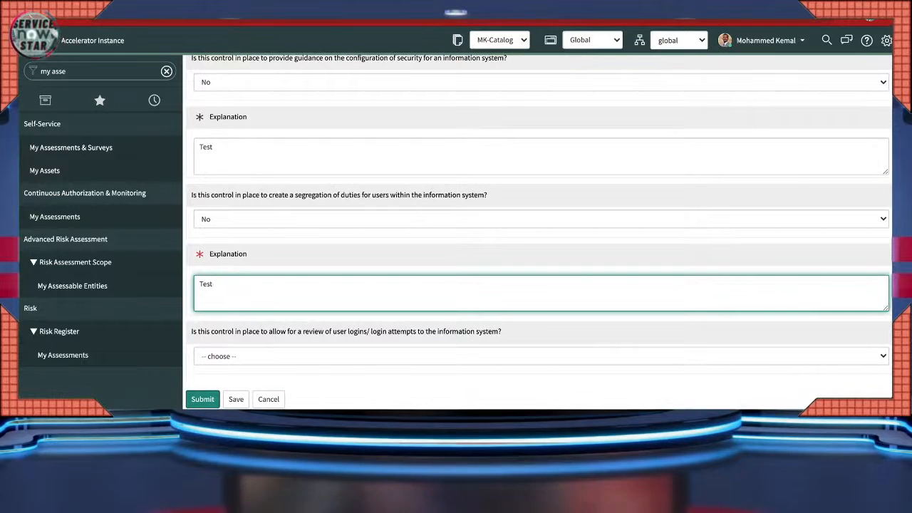
pyautogui.press('Tab')
pyautogui.press('n')
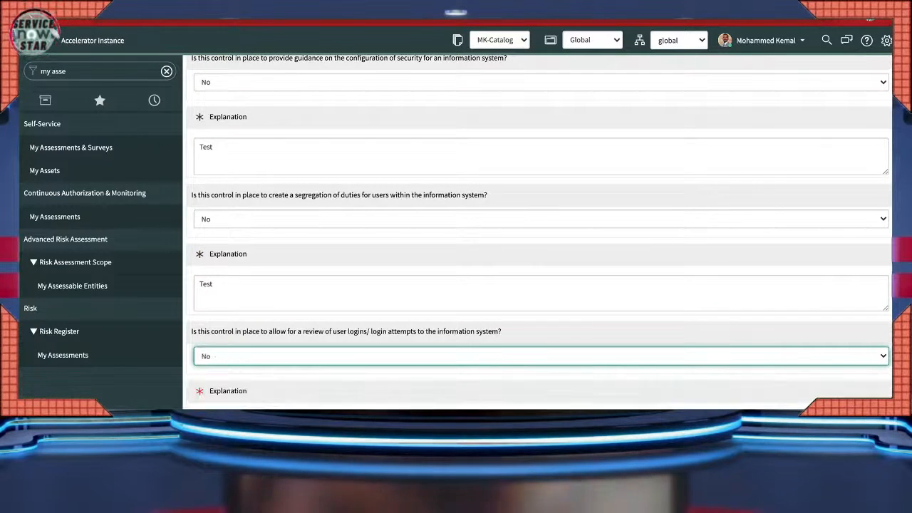
pyautogui.scroll(-1, 541, 228)
pyautogui.press('Tab')
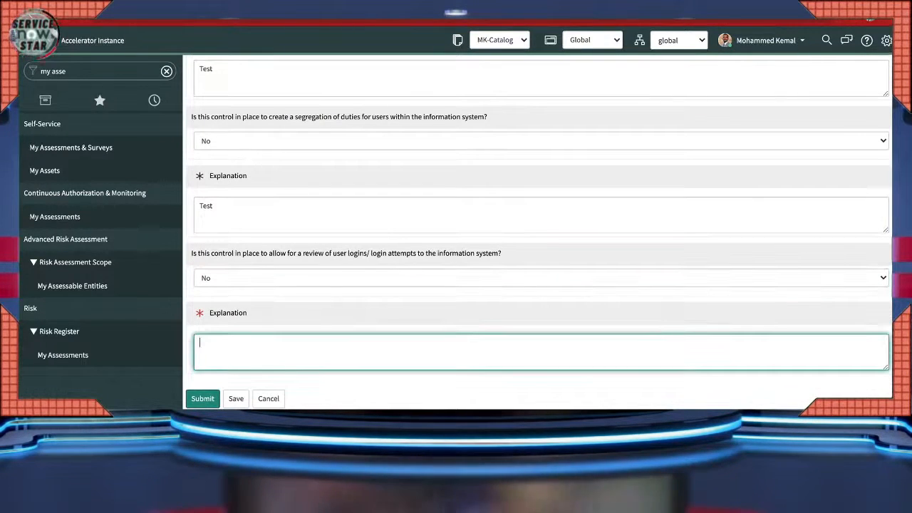
pyautogui.write('Test')
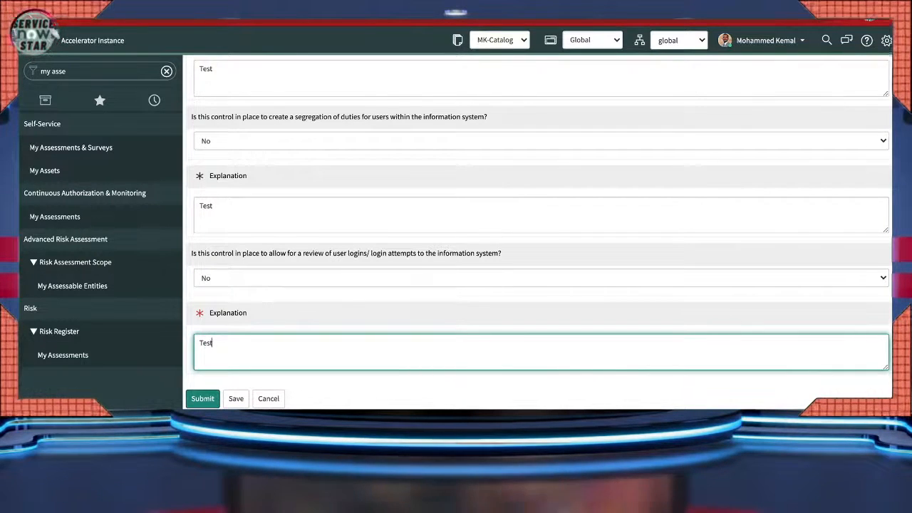
pyautogui.scroll(1, 542, 228)
pyautogui.scroll(5, 539, 228)
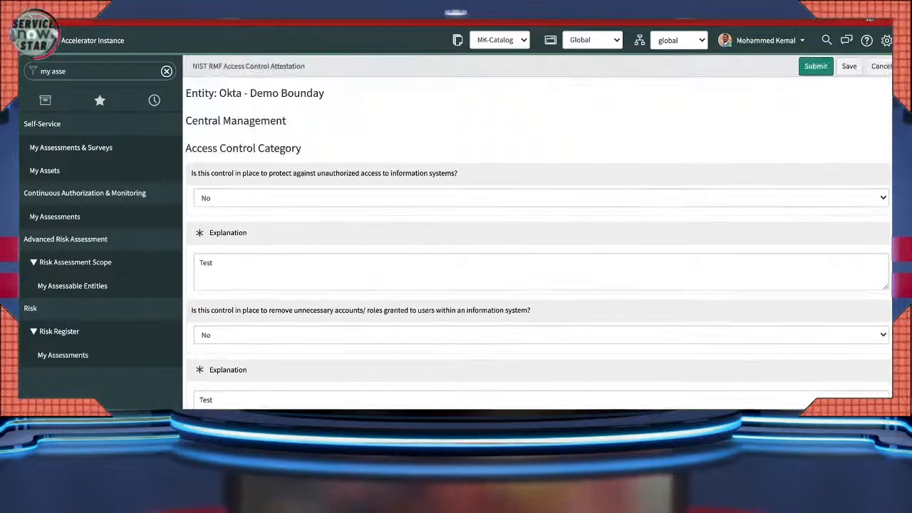
pyautogui.scroll(-5, 539, 228)
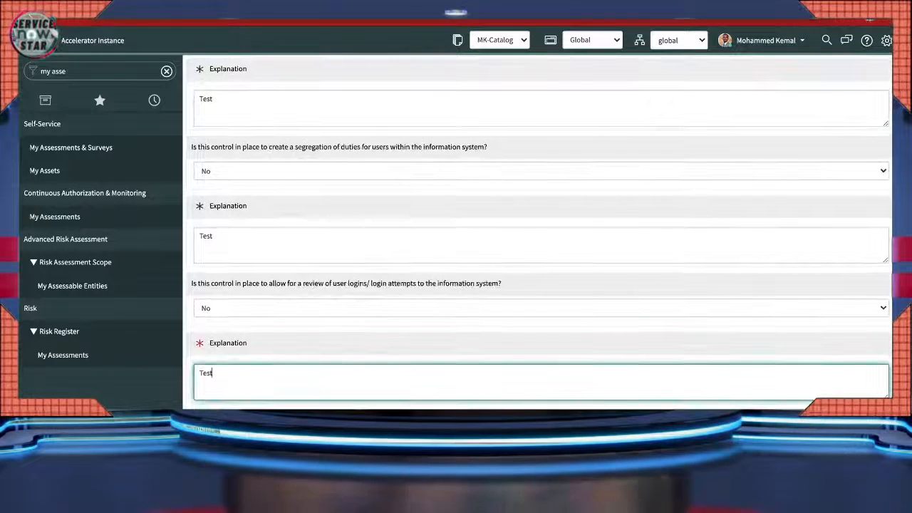
# - Submit the attestation and reopen the Control – Central Management record from History
pyautogui.click(203, 400)
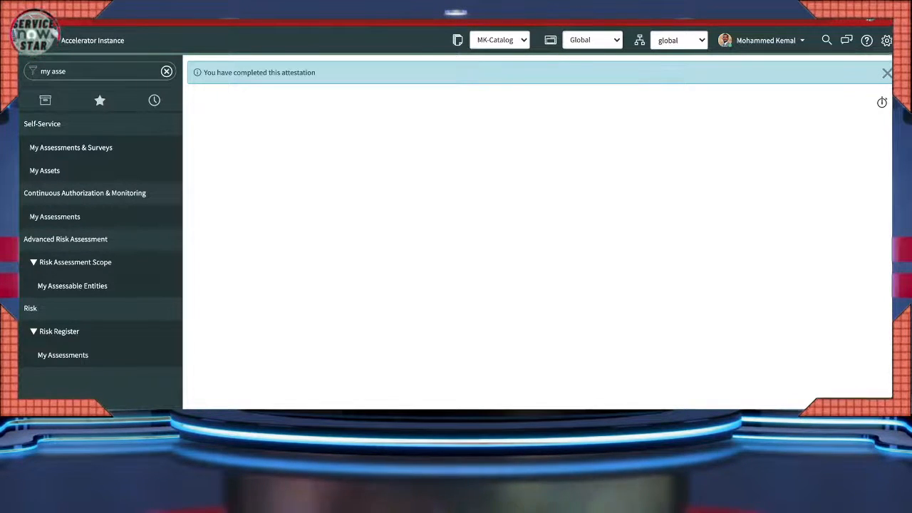
pyautogui.click(154, 101)
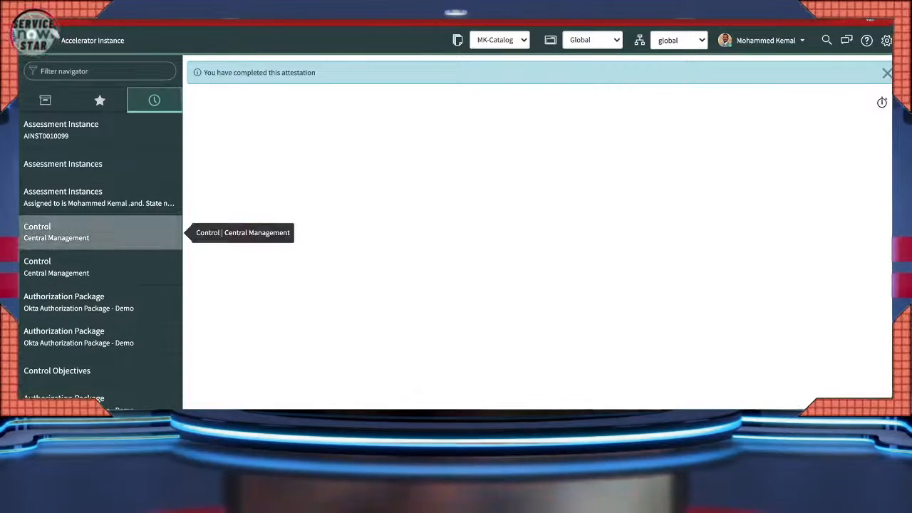
pyautogui.click(100, 232)
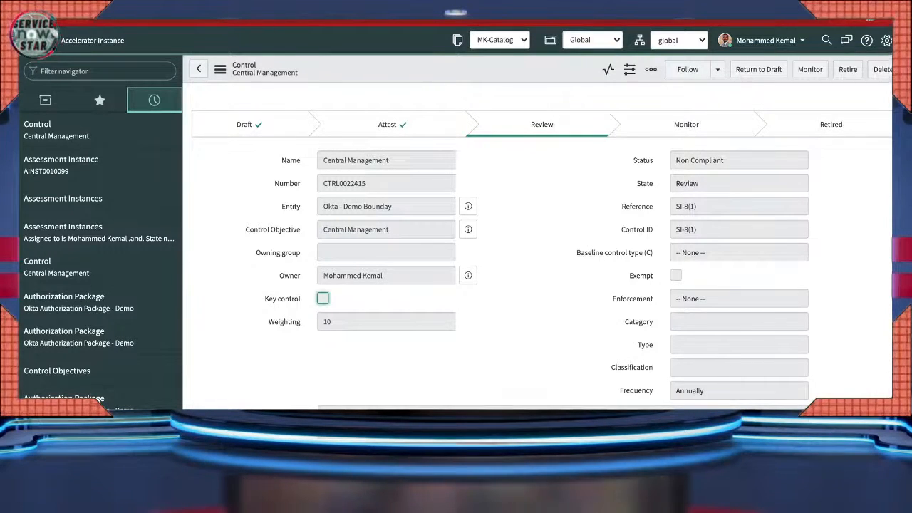
pyautogui.doubleClick(643, 161)
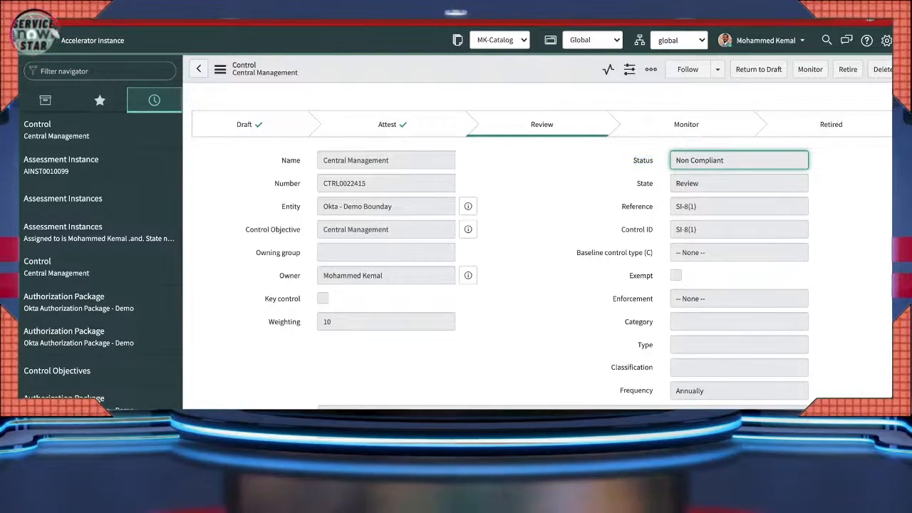
pyautogui.scroll(-5, 541, 246)
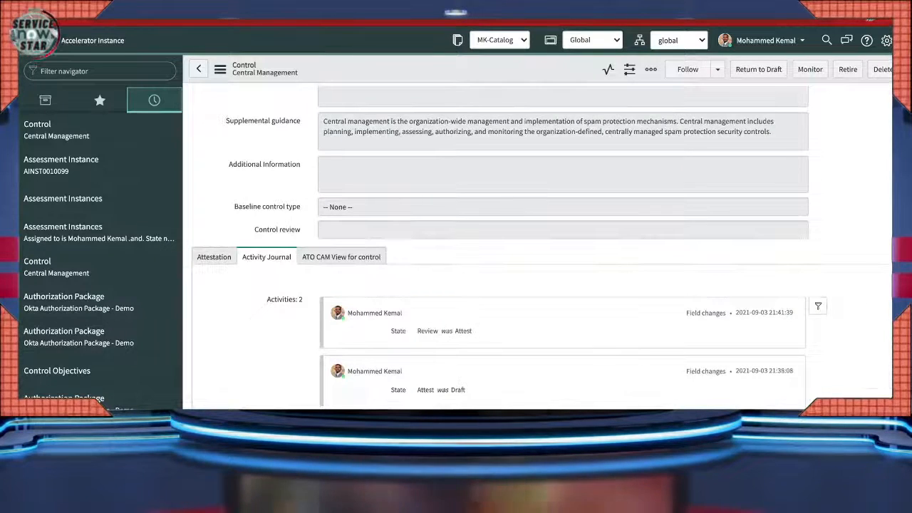
pyautogui.scroll(-1, 542, 246)
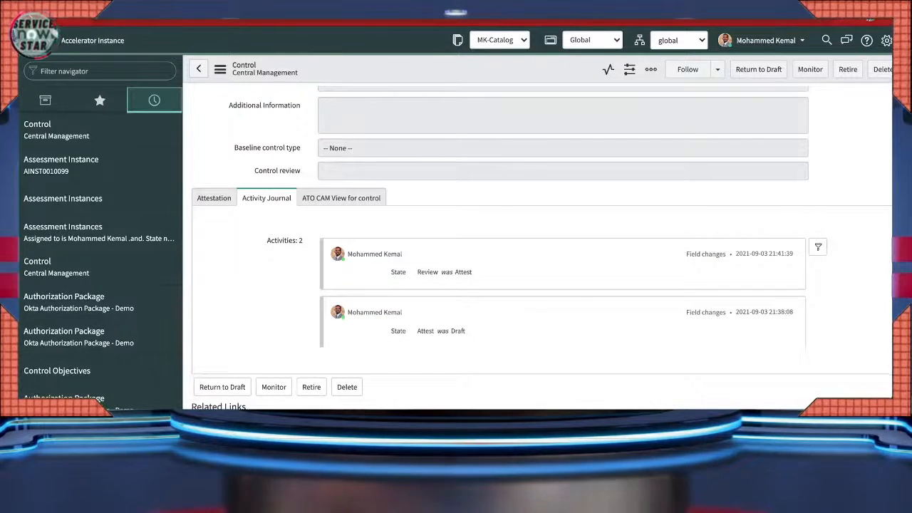
pyautogui.scroll(-3, 542, 246)
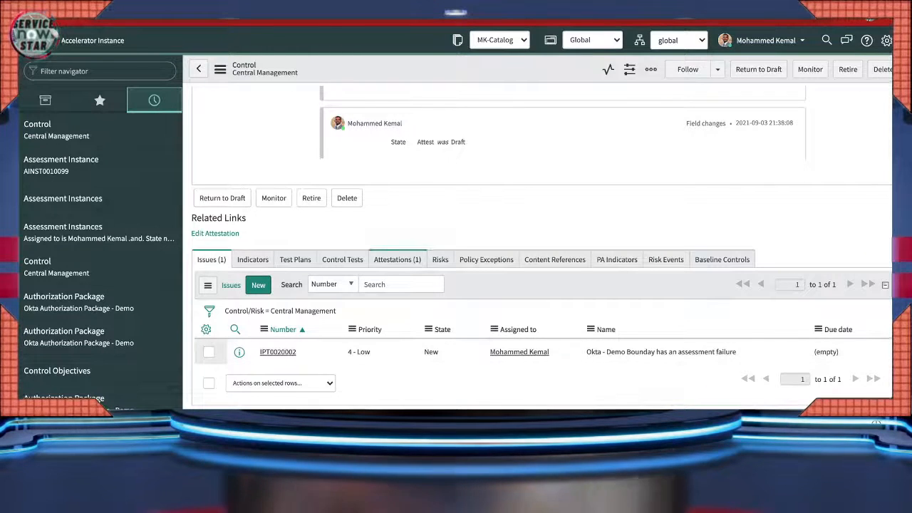
# - Show the Central Management control's Attestations (1) related list
pyautogui.click(398, 260)
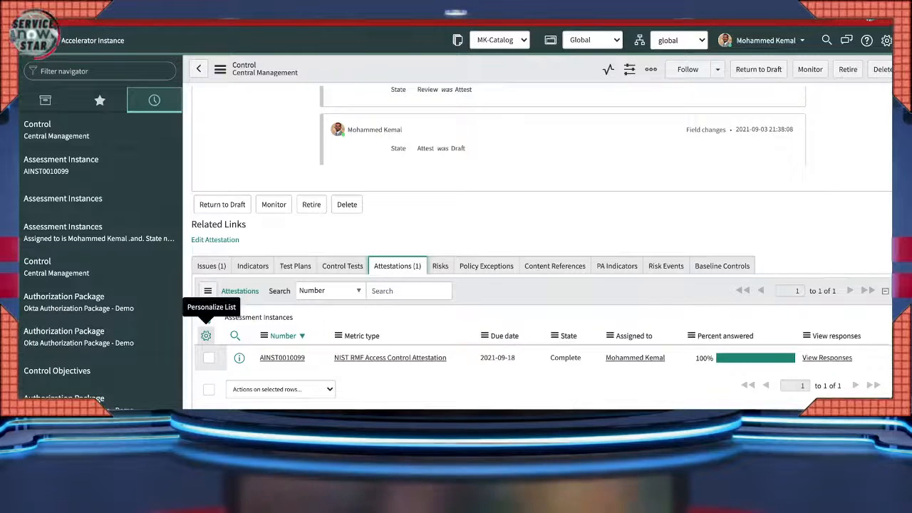
pyautogui.click(206, 335)
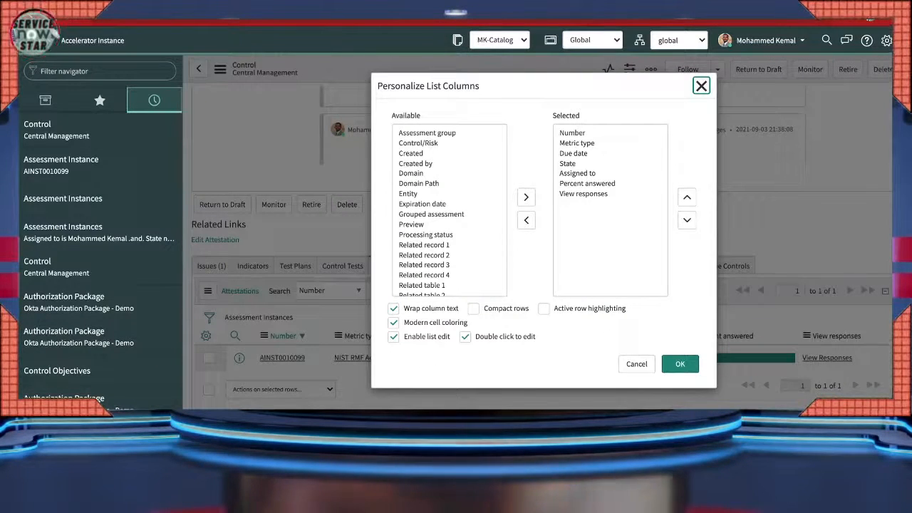
pyautogui.click(419, 184)
pyautogui.press('s')
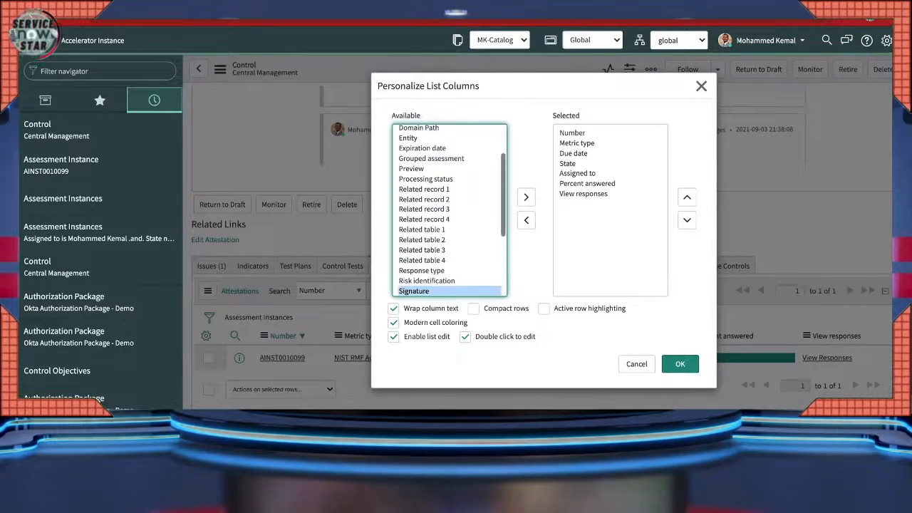
pyautogui.scroll(-3, 449, 211)
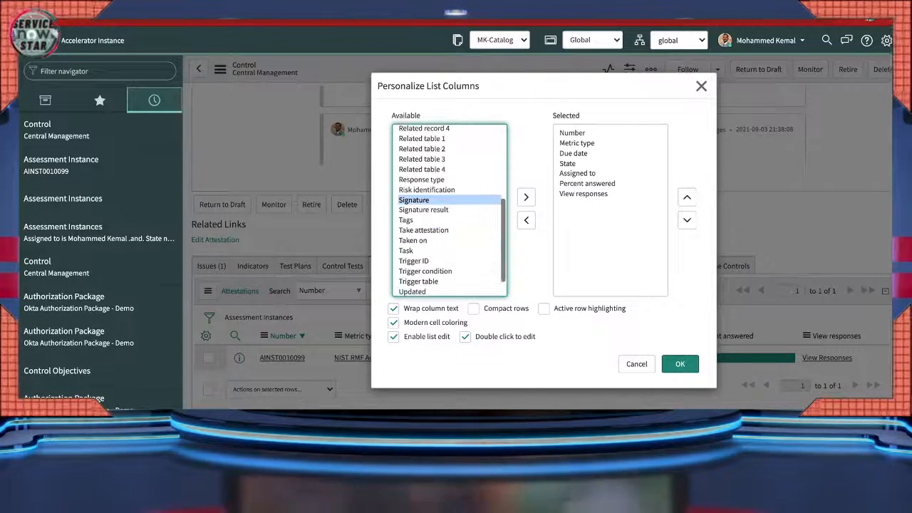
pyautogui.scroll(-1, 449, 211)
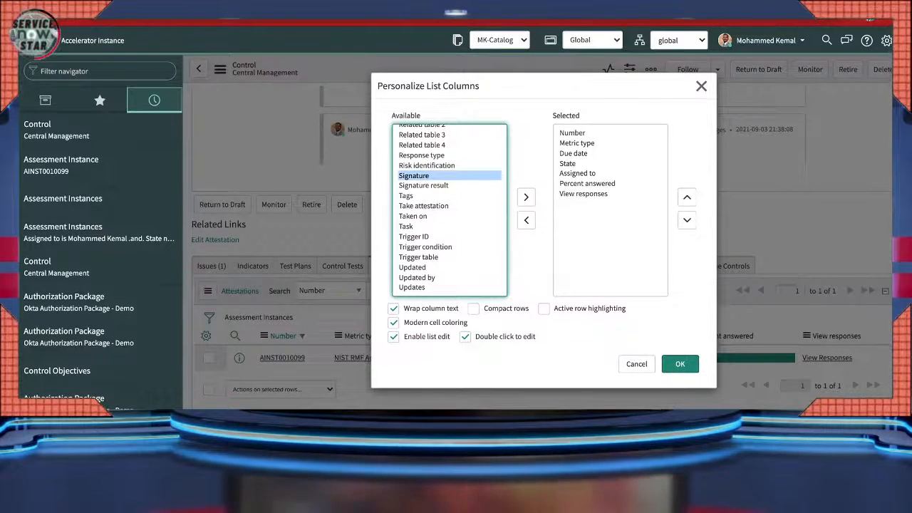
pyautogui.scroll(5, 449, 211)
pyautogui.scroll(1, 449, 210)
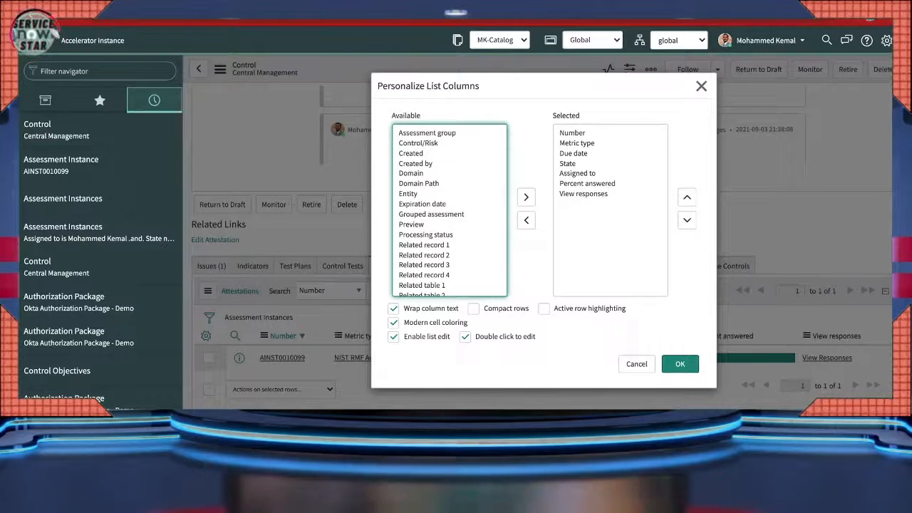
pyautogui.scroll(-3, 449, 211)
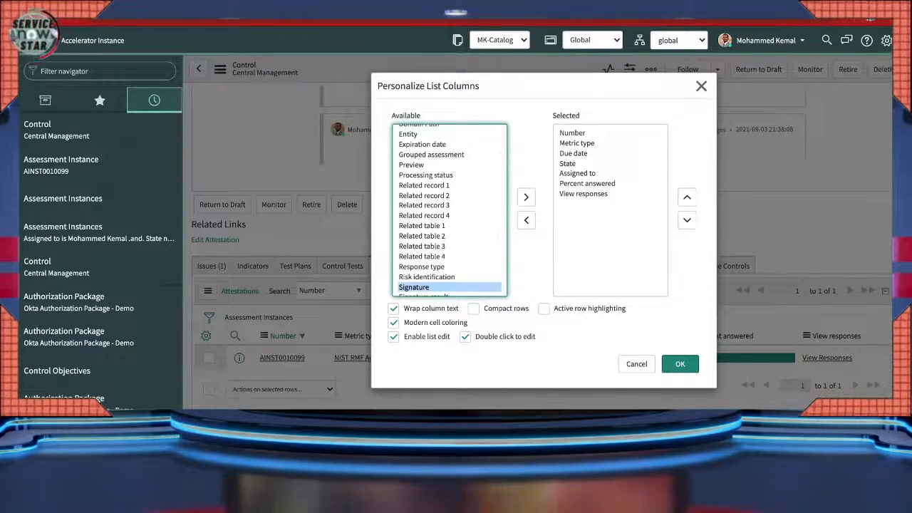
pyautogui.scroll(-2, 450, 210)
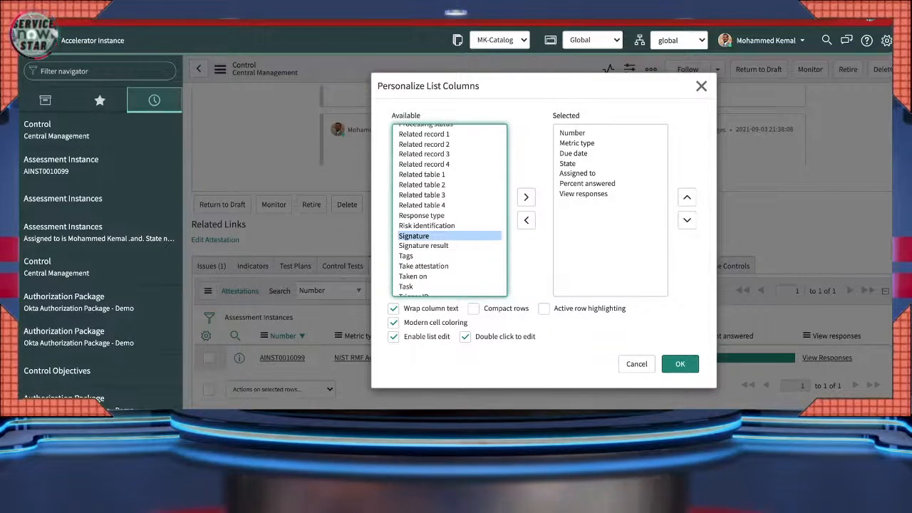
pyautogui.click(637, 364)
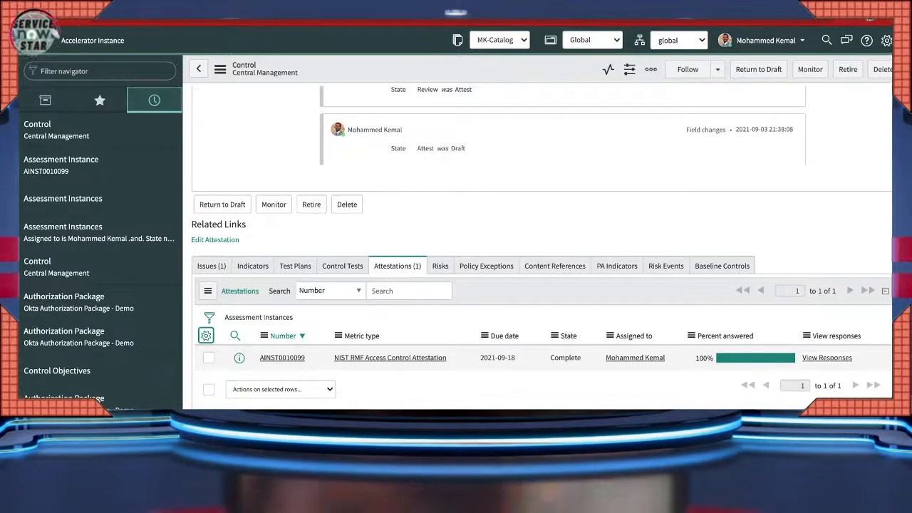
# - Review the submitted attestation responses, then list the control's Issues (1), showing IPT0020002
pyautogui.click(827, 358)
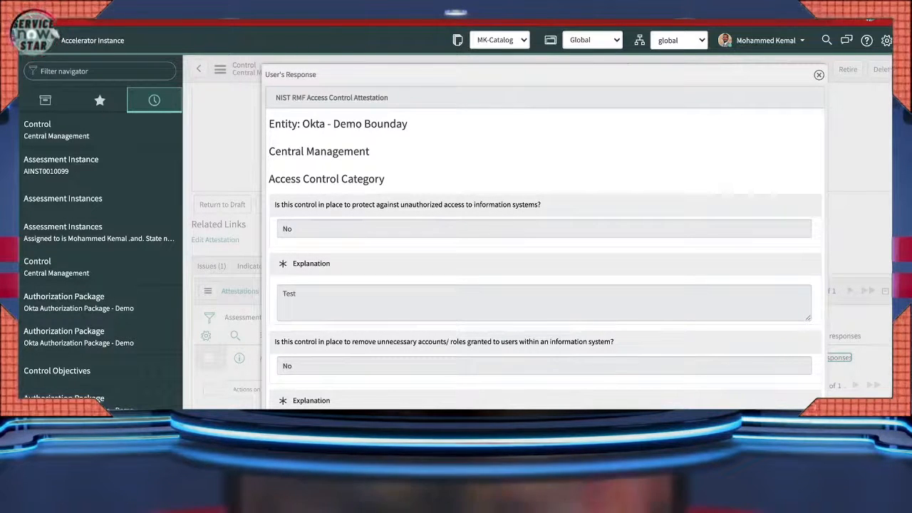
pyautogui.scroll(-4, 546, 242)
pyautogui.scroll(-3, 546, 242)
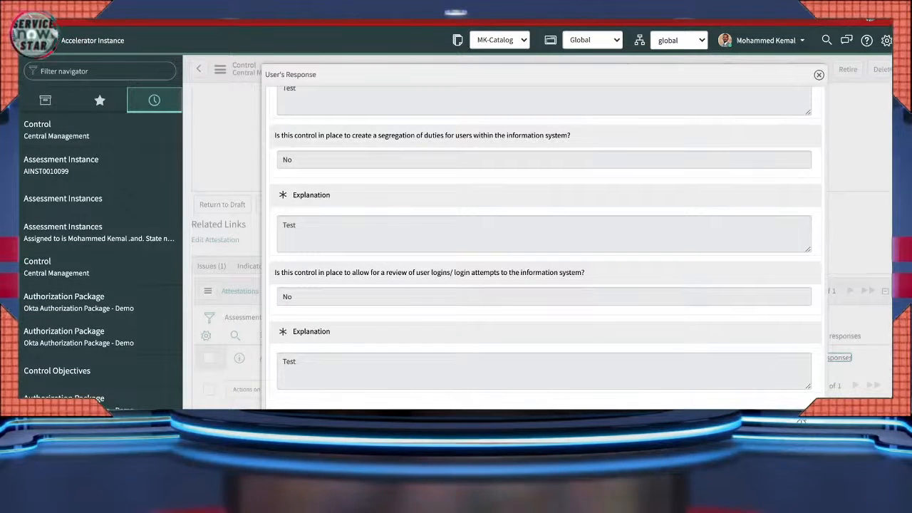
pyautogui.click(819, 75)
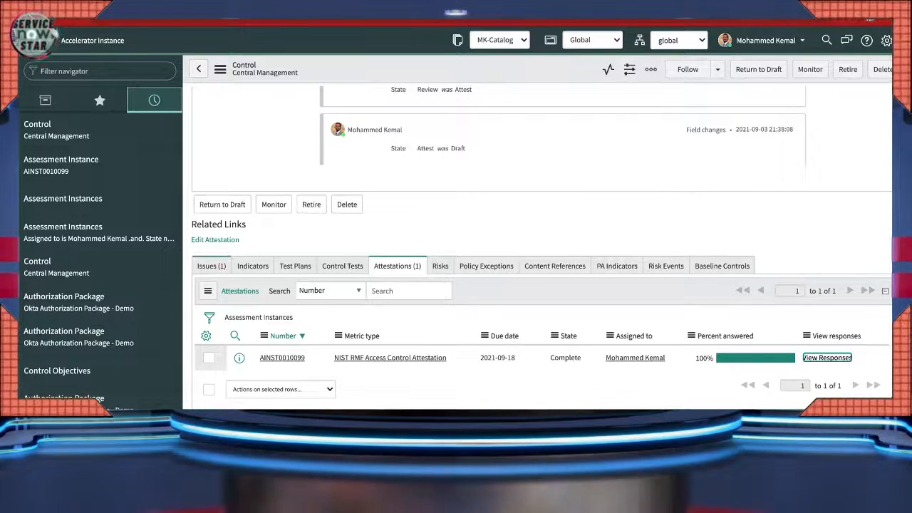
pyautogui.click(211, 266)
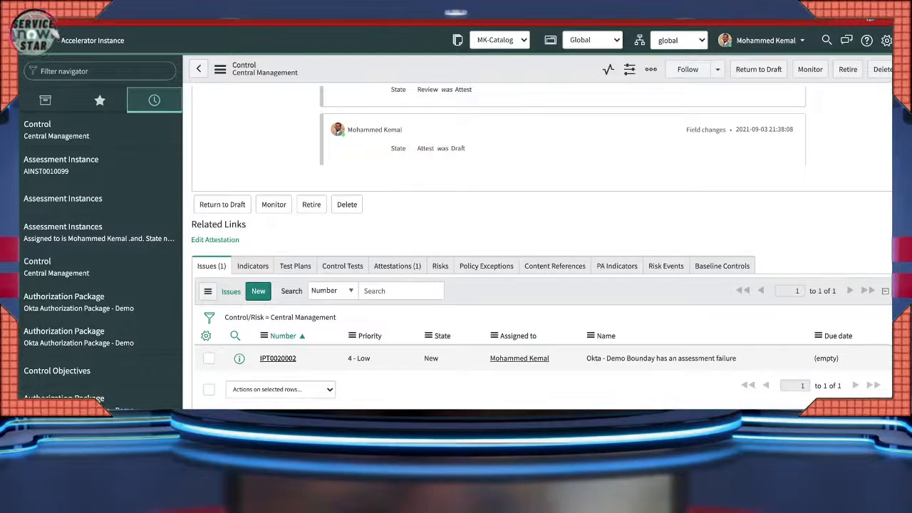
# - Open issue IPT0020002 and scroll down its form past the Dates section
pyautogui.click(278, 358)
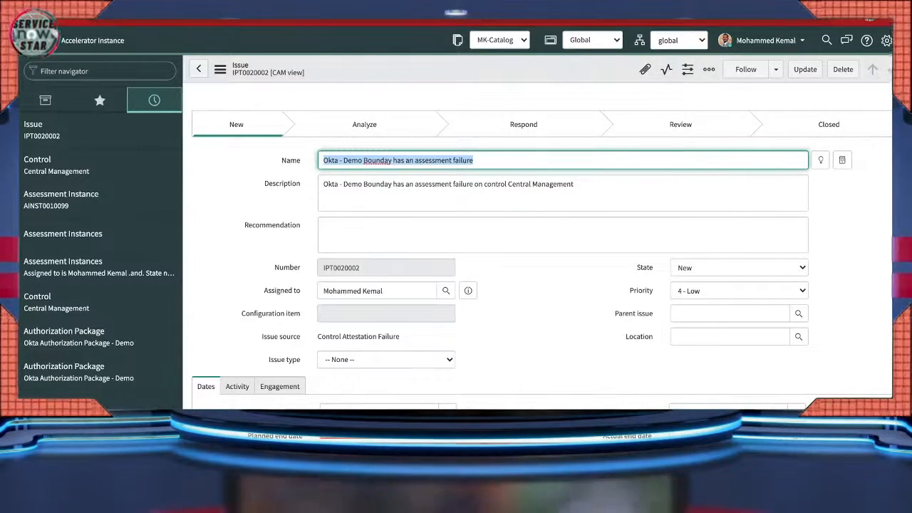
pyautogui.click(381, 160)
pyautogui.doubleClick(462, 161)
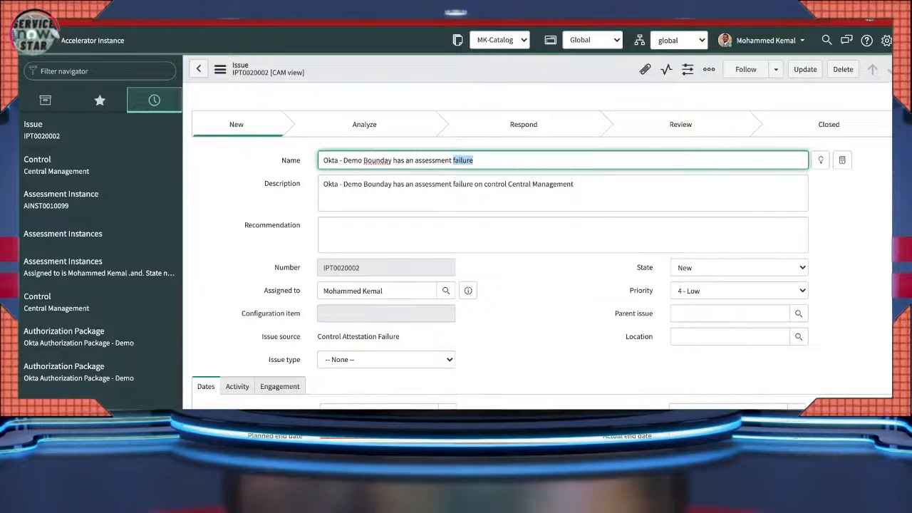
pyautogui.click(325, 185)
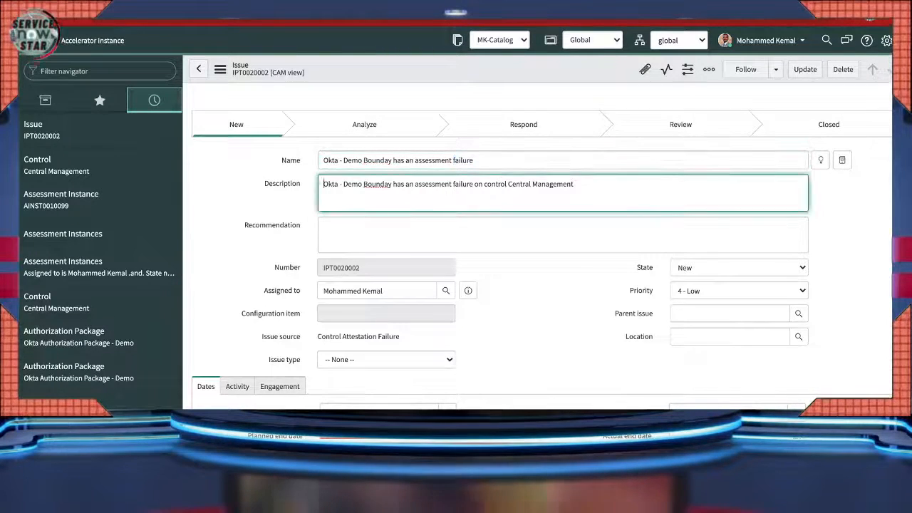
pyautogui.scroll(-1, 541, 243)
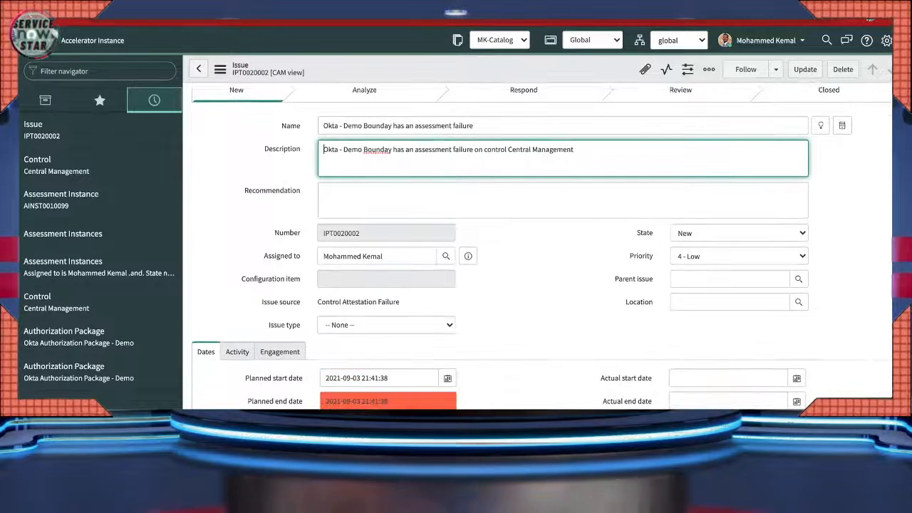
pyautogui.click(542, 285)
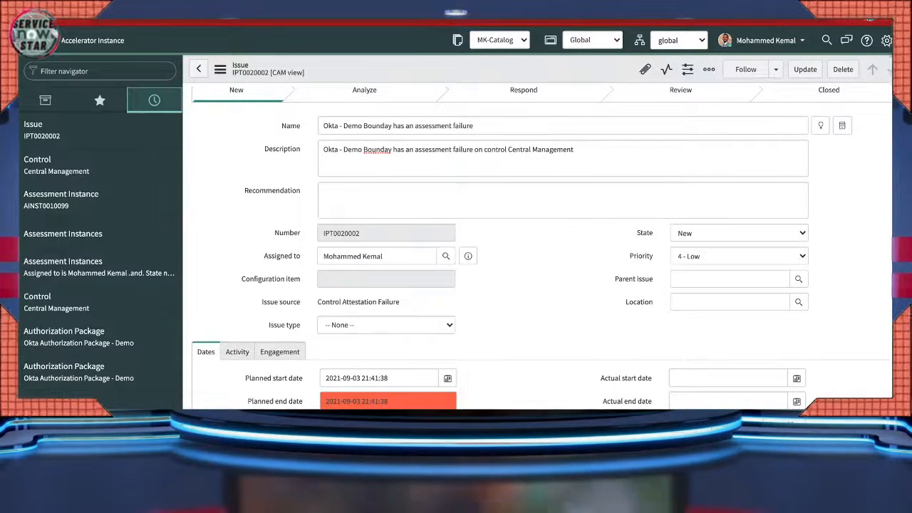
pyautogui.scroll(-1, 541, 250)
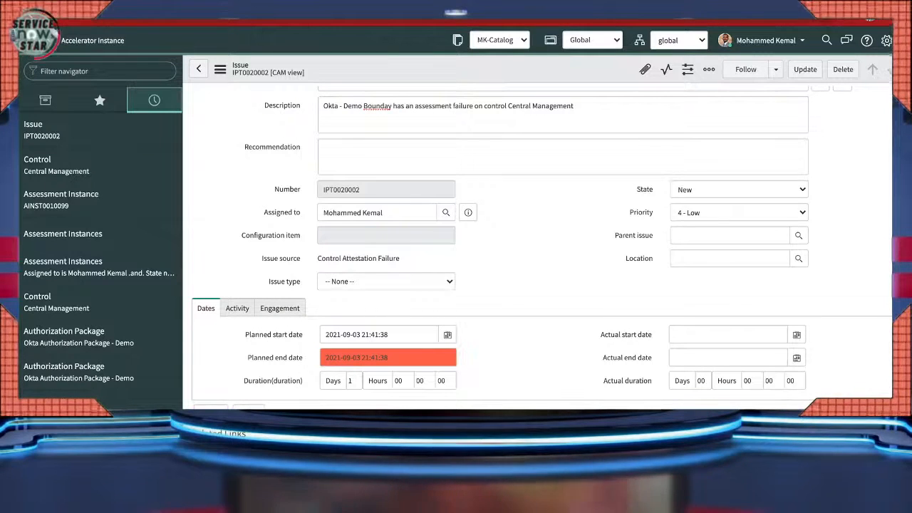
pyautogui.scroll(-1, 541, 250)
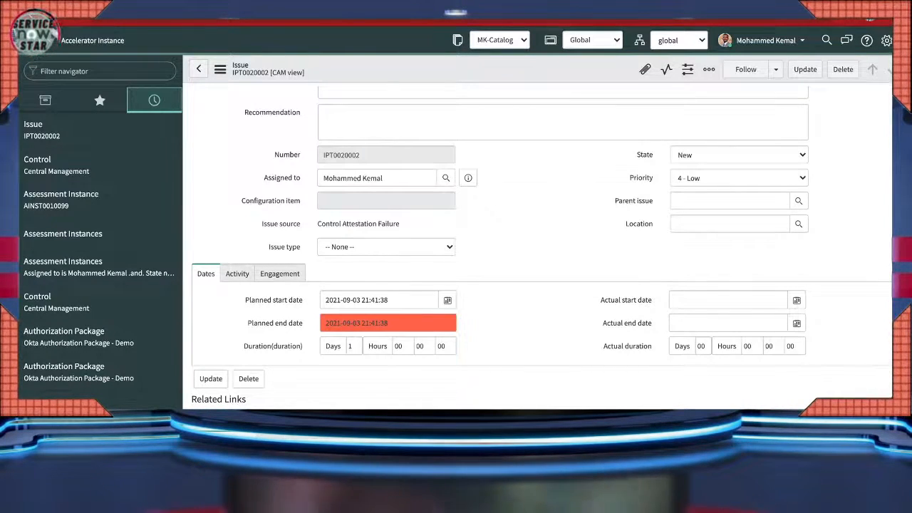
pyautogui.scroll(-1, 537, 242)
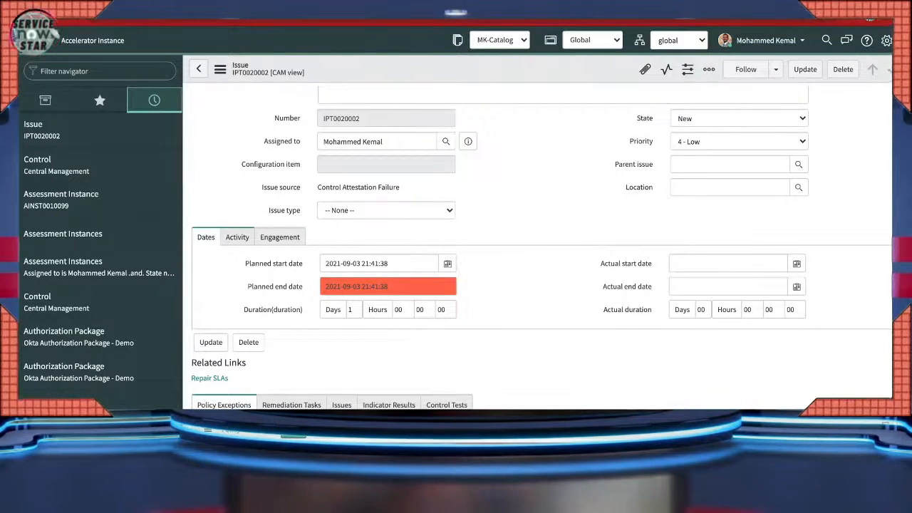
# - View issue IPT0020002's Activity and Engagement tabs, confirming the Engagement field is empty
pyautogui.click(237, 237)
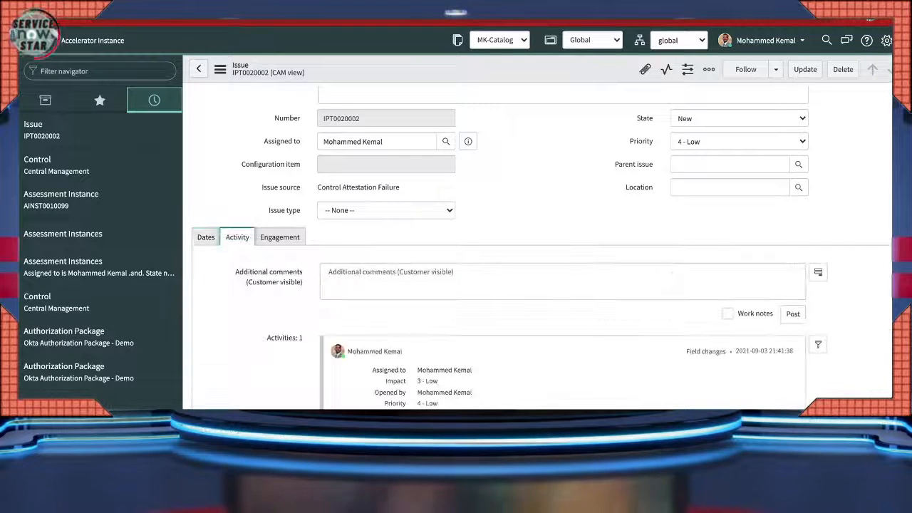
pyautogui.click(280, 237)
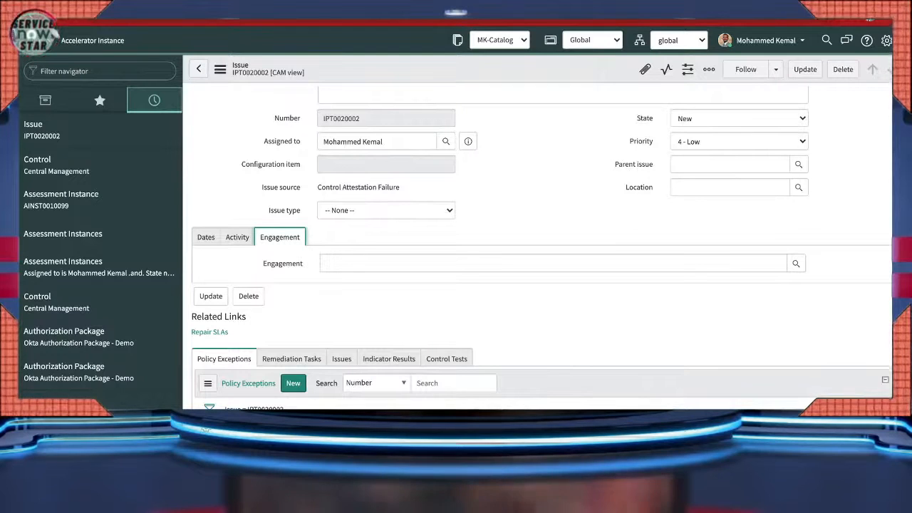
pyautogui.scroll(2, 541, 250)
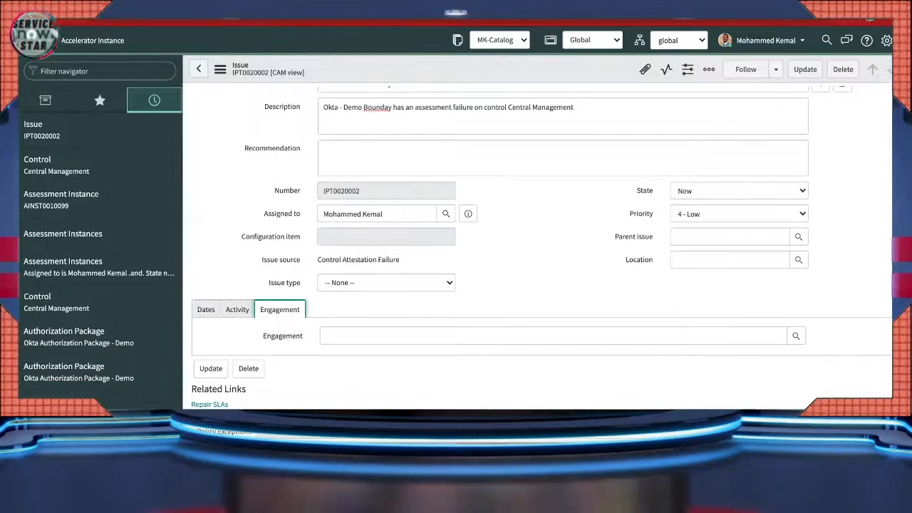
pyautogui.scroll(-1, 542, 249)
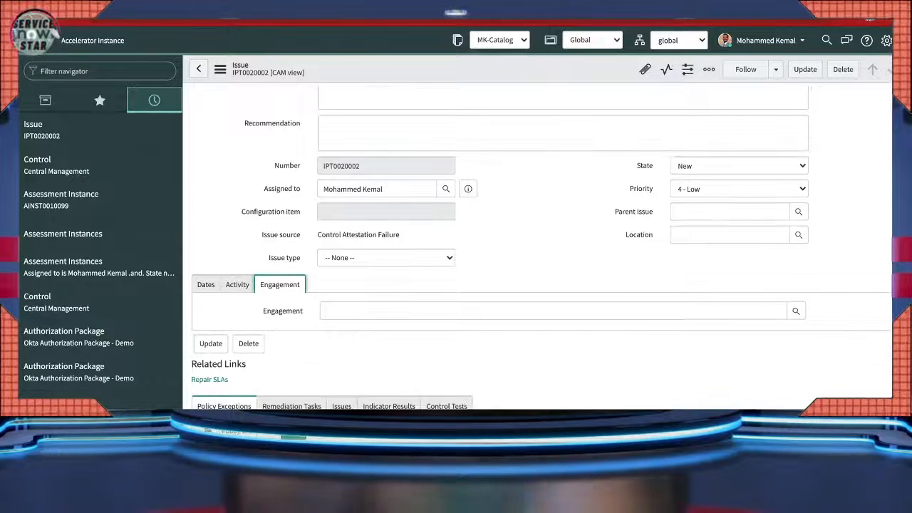
pyautogui.click(739, 166)
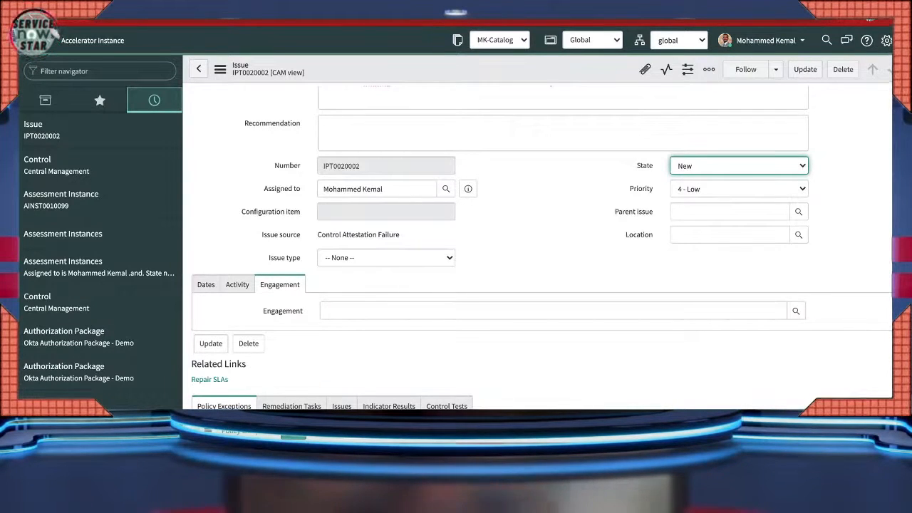
pyautogui.scroll(2, 542, 249)
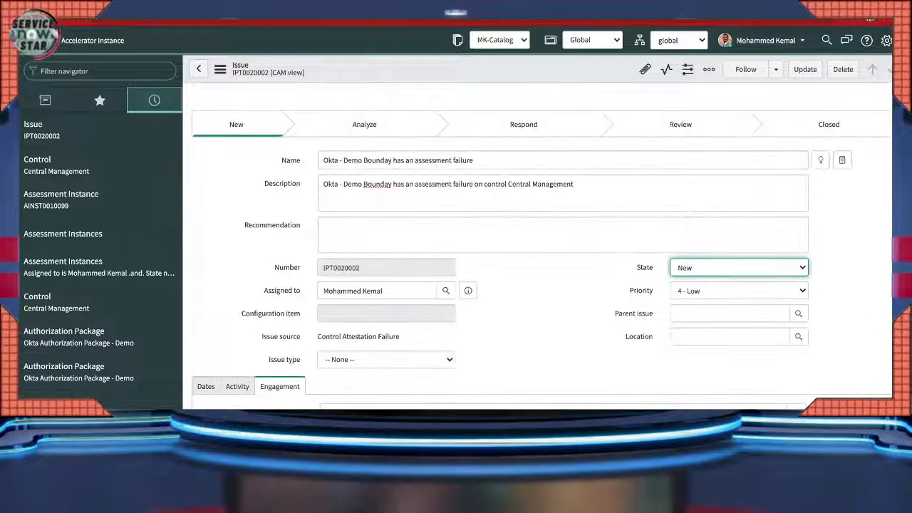
pyautogui.scroll(-2, 541, 250)
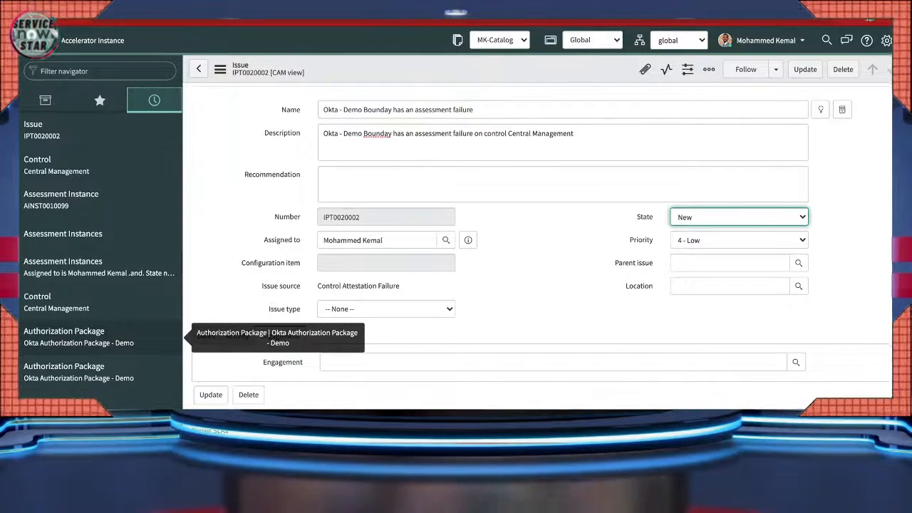
# - Reopen Okta Authorization Package - Demo and scroll its Controls list to the Non Compliant Central Management control
pyautogui.click(80, 337)
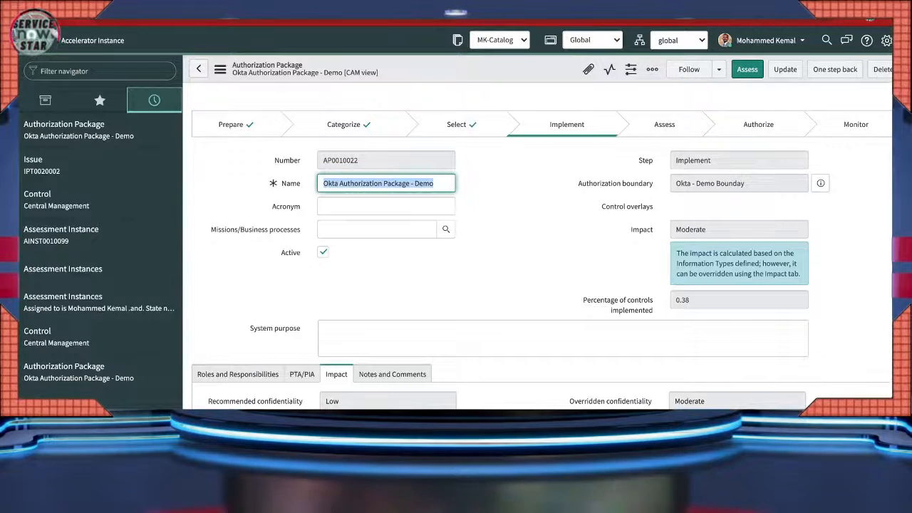
pyautogui.scroll(-6, 541, 250)
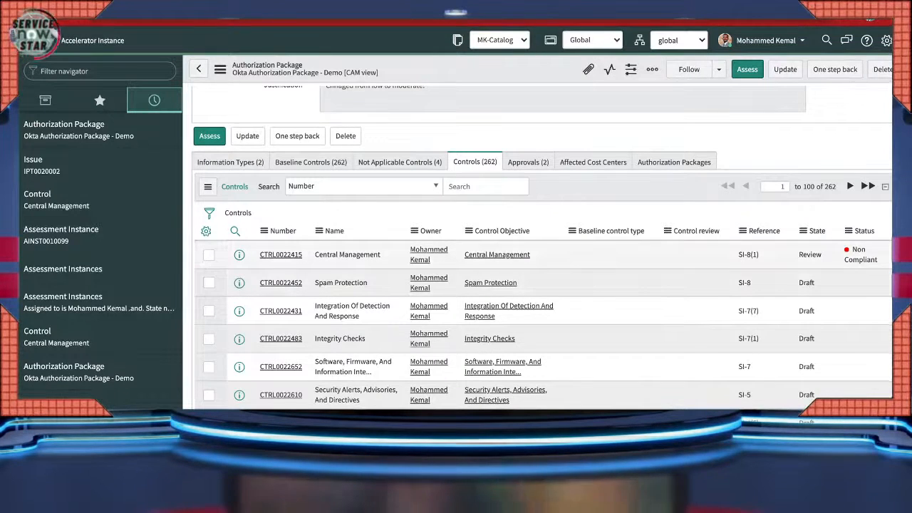
pyautogui.moveTo(853, 251); pyautogui.dragTo(877, 261)
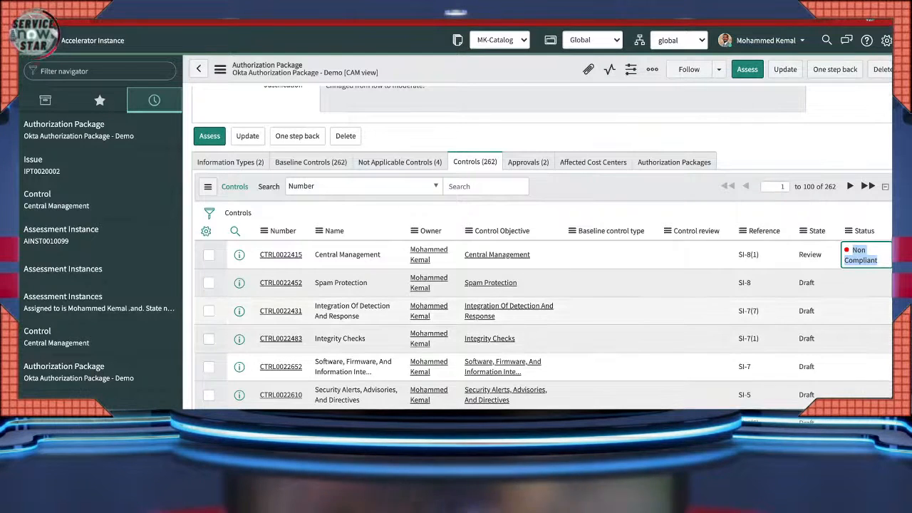
pyautogui.scroll(3, 541, 271)
pyautogui.scroll(4, 542, 249)
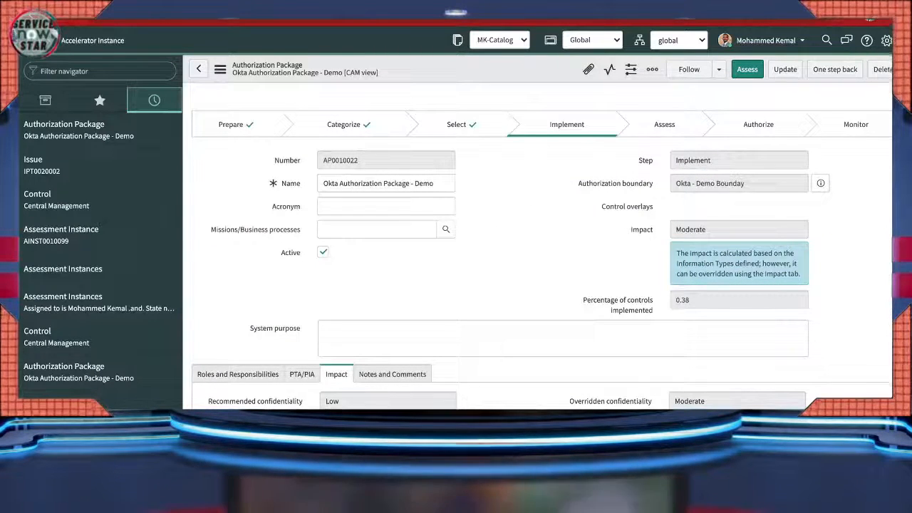
pyautogui.scroll(-5, 541, 270)
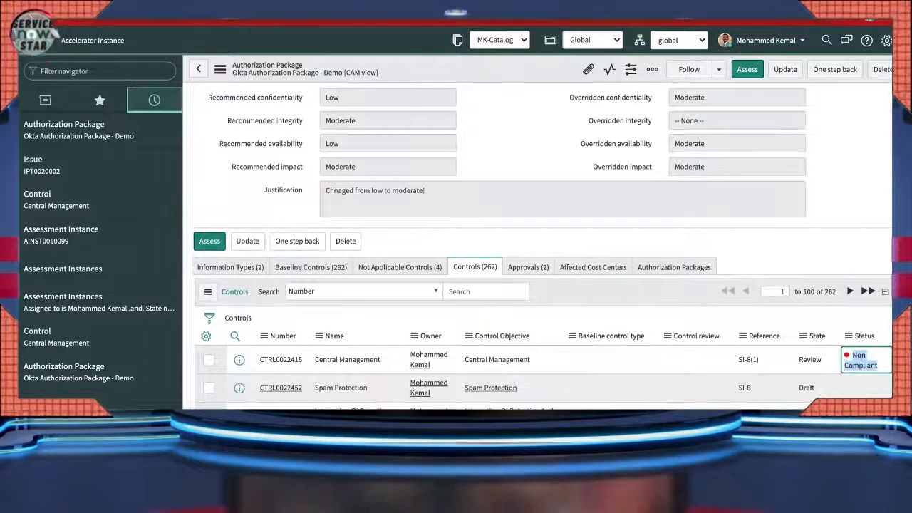
pyautogui.scroll(-1, 542, 285)
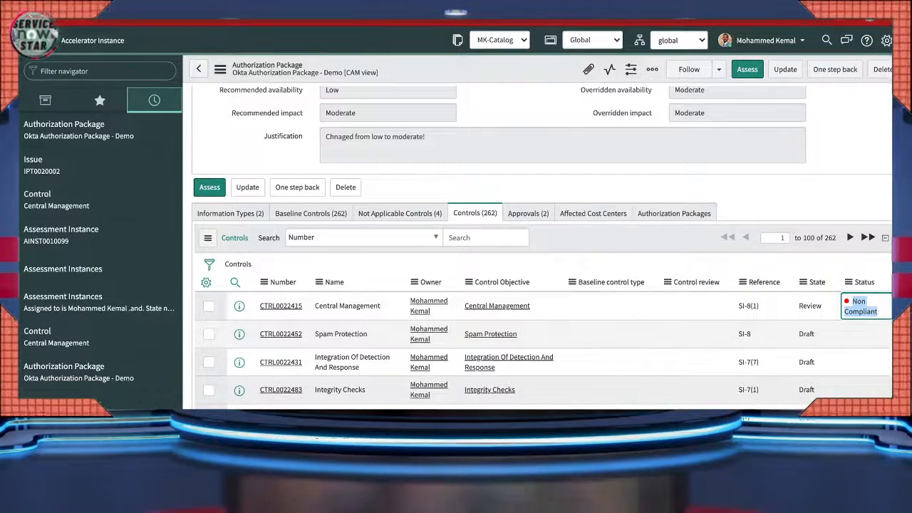
pyautogui.scroll(1, 541, 300)
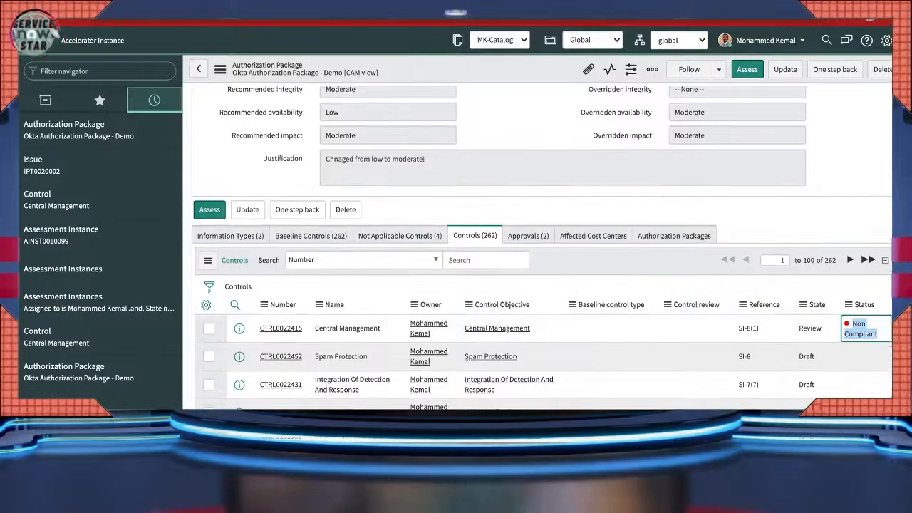
pyautogui.scroll(6, 542, 250)
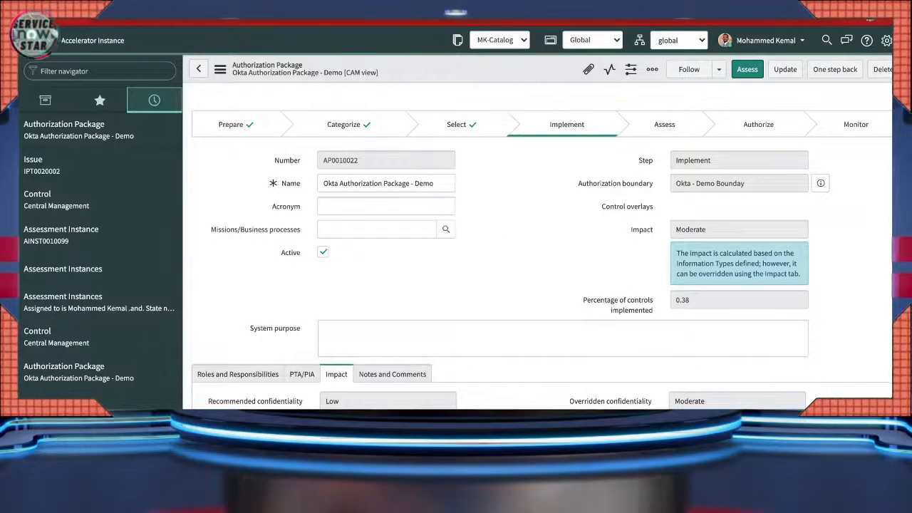
pyautogui.scroll(-4, 542, 249)
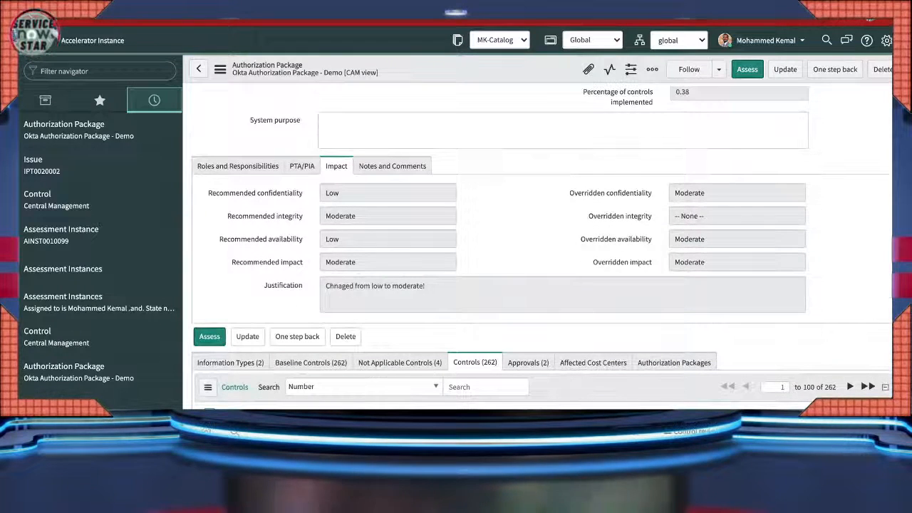
pyautogui.scroll(4, 542, 250)
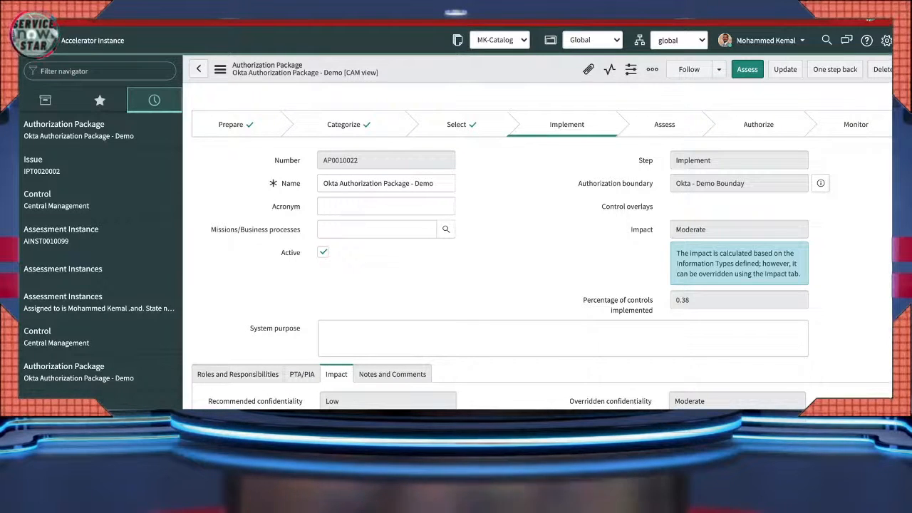
# - Move the Okta Authorization Package - Demo to Assess and review its 262 controls
pyautogui.click(747, 69)
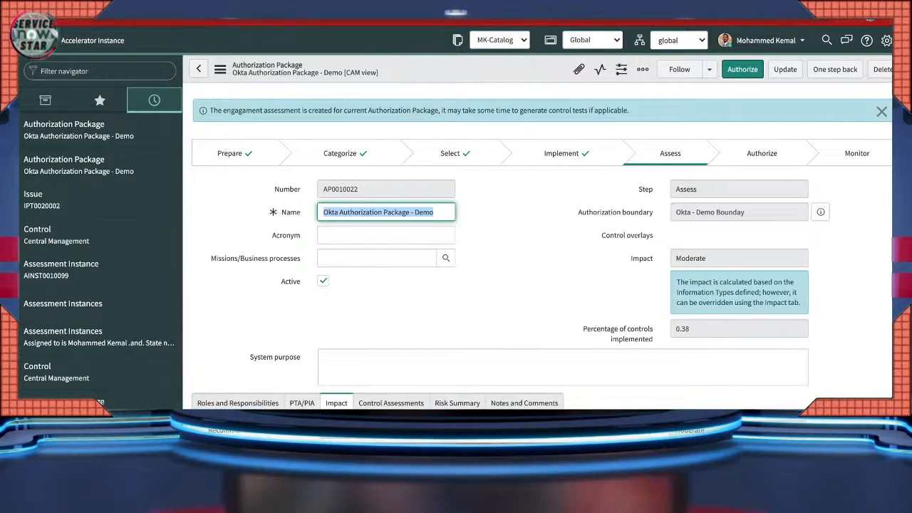
pyautogui.scroll(-5, 542, 248)
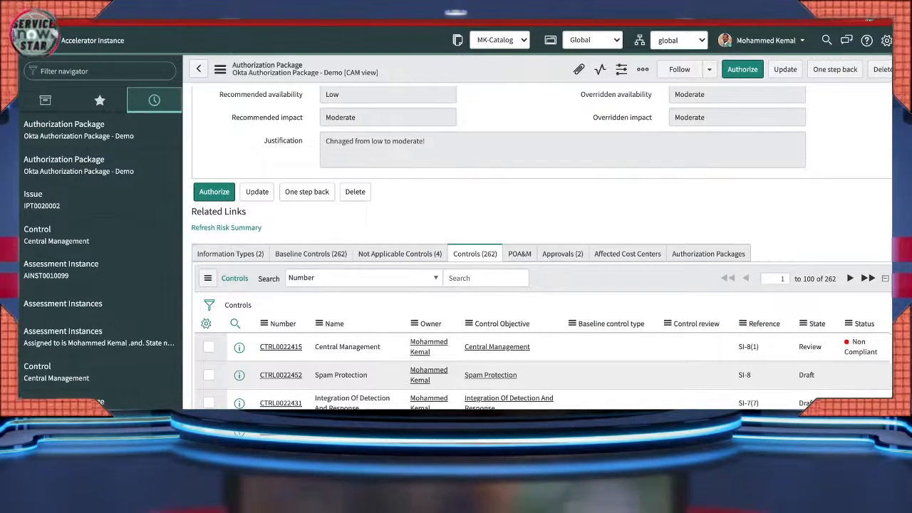
pyautogui.scroll(4, 541, 248)
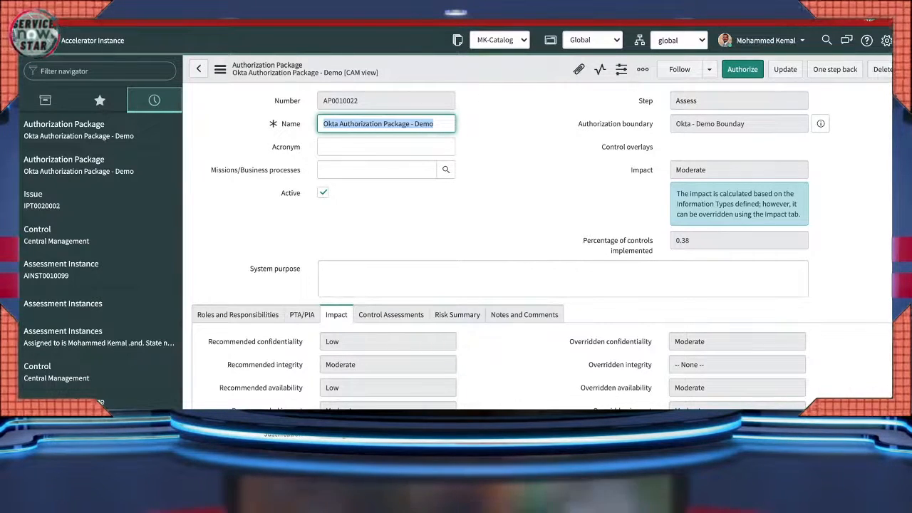
pyautogui.scroll(-10, 541, 249)
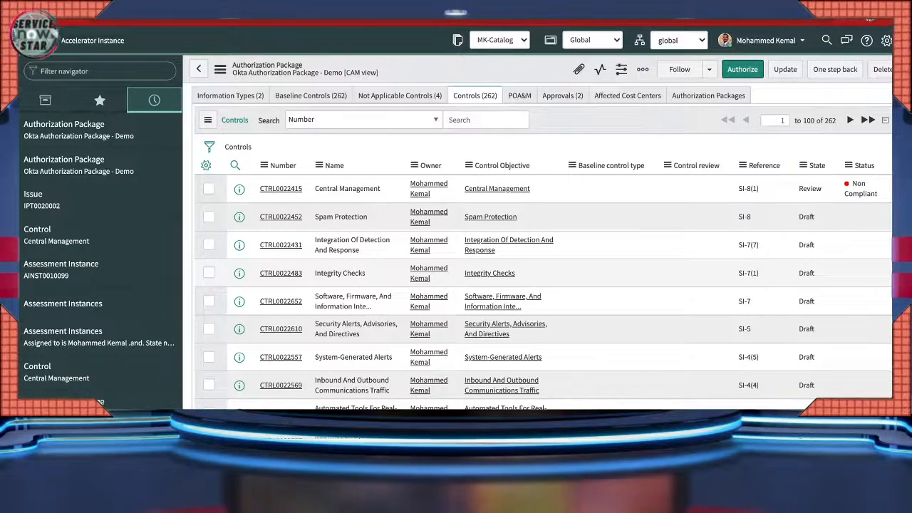
pyautogui.scroll(3, 542, 249)
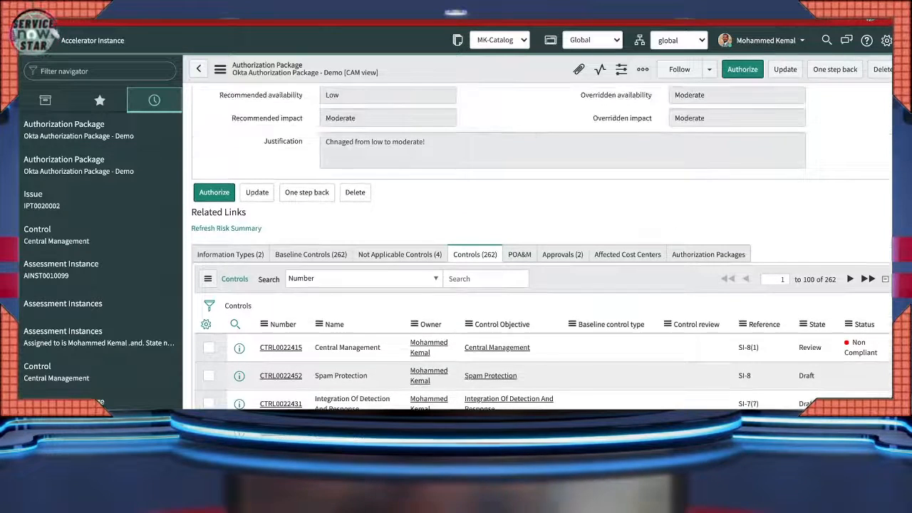
pyautogui.scroll(-3, 542, 249)
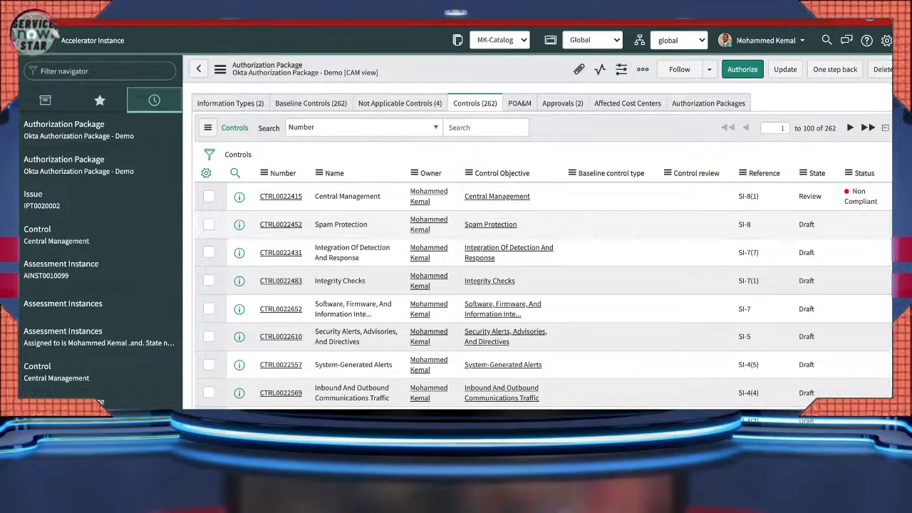
pyautogui.scroll(1, 542, 249)
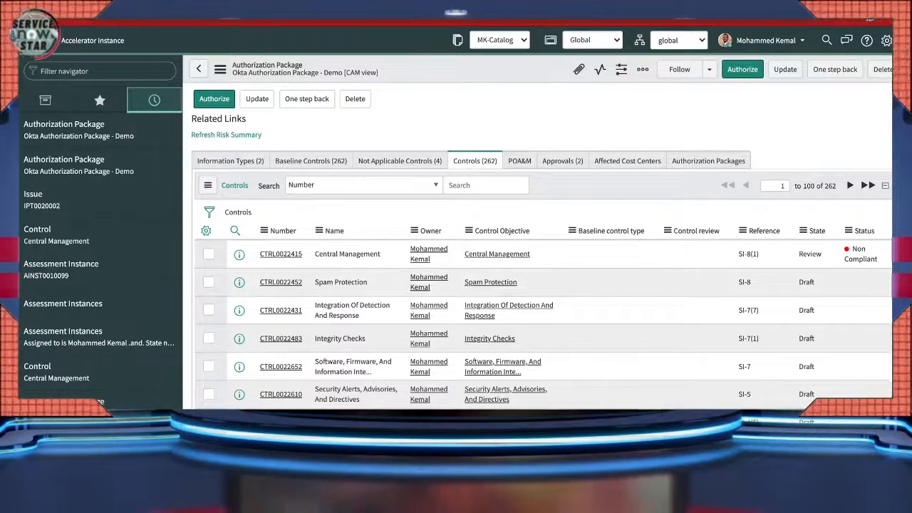
# - Search the navigator for 'enga' and open engagement ENG0020278, Okta Authorization Package - Demo Assessment, from All Engagements
pyautogui.click(100, 71)
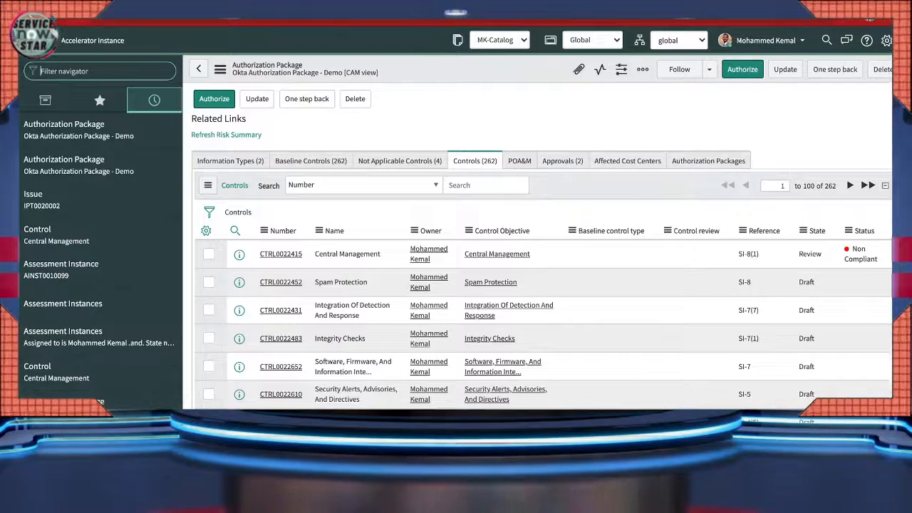
pyautogui.write('enga')
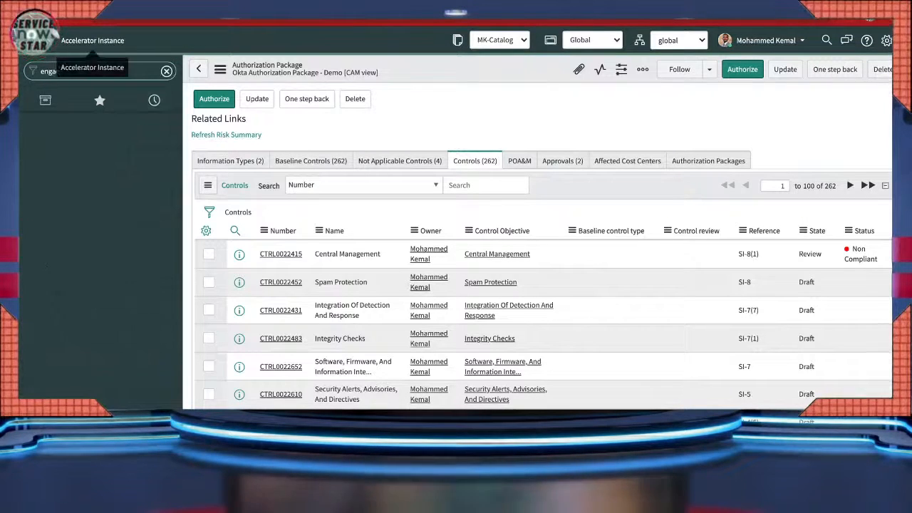
pyautogui.write('e')
pyautogui.press('BackSpace')
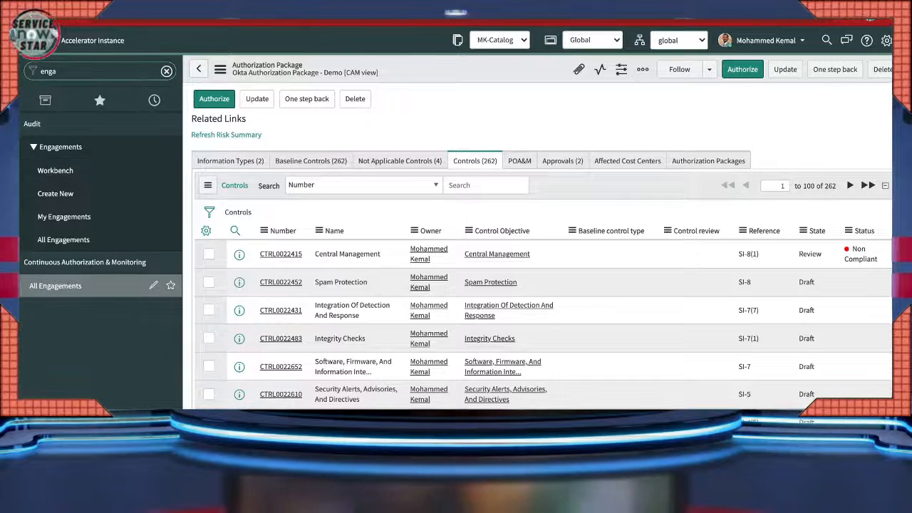
pyautogui.click(56, 286)
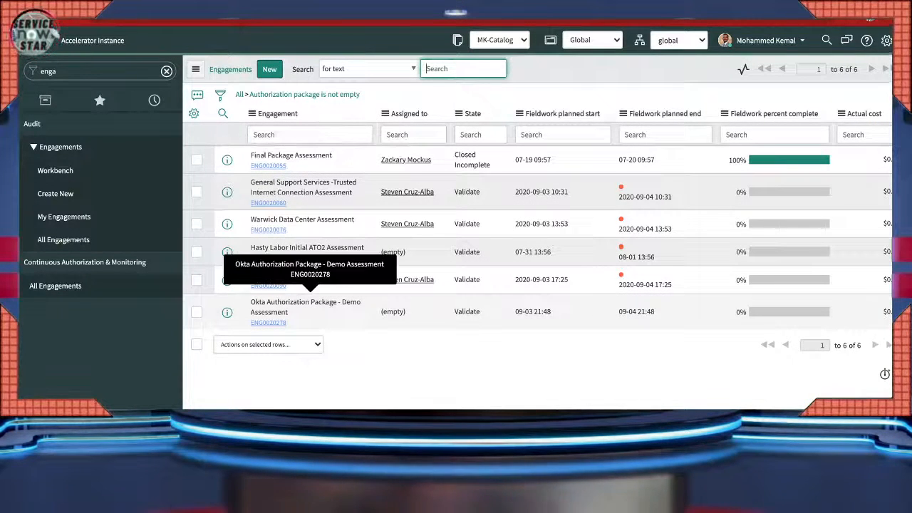
pyautogui.click(268, 323)
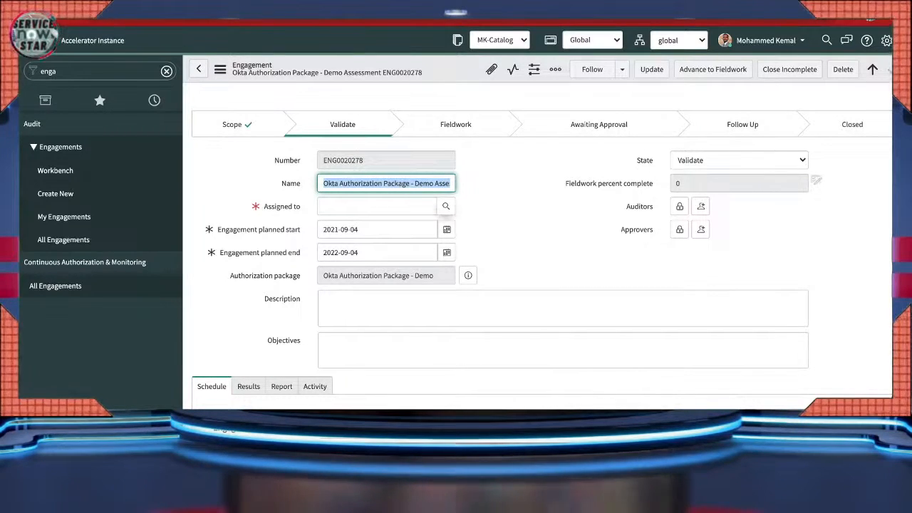
# - Look up a possible assignee, then display the engagement's 262 controls
pyautogui.click(446, 207)
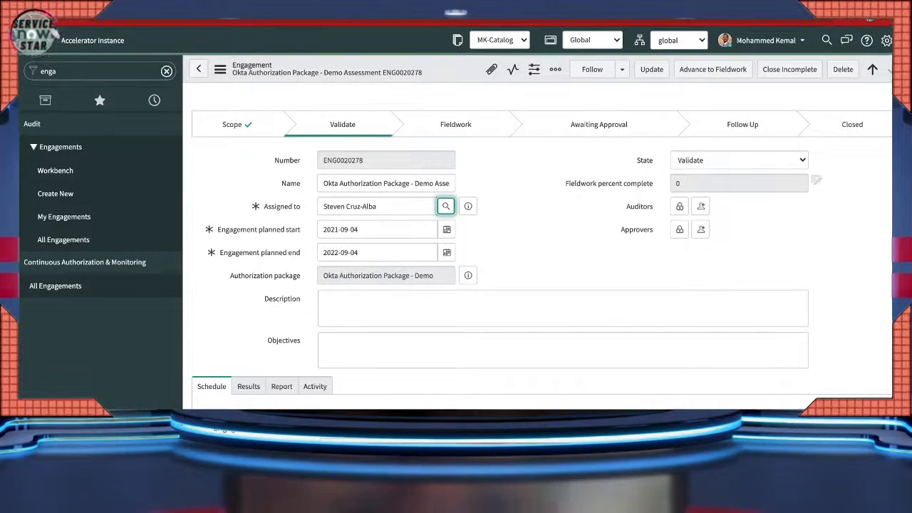
pyautogui.scroll(-5, 463, 339)
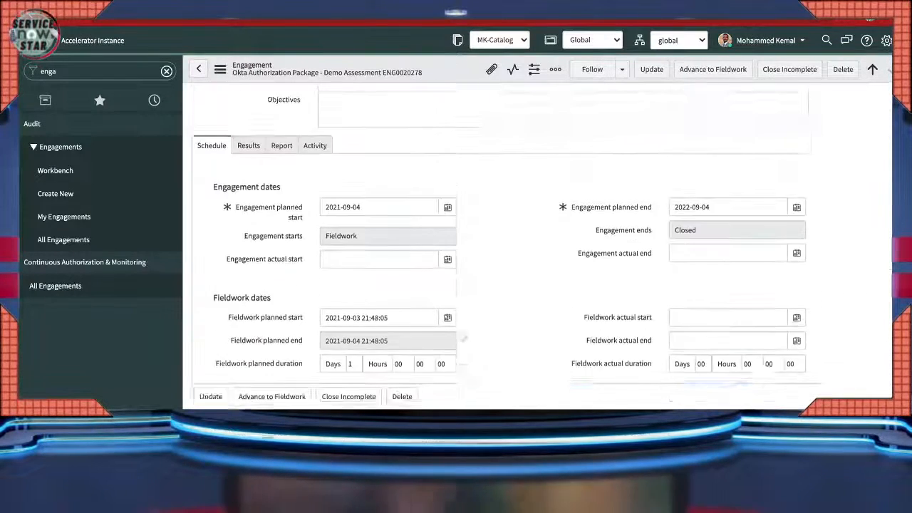
pyautogui.scroll(-3, 463, 339)
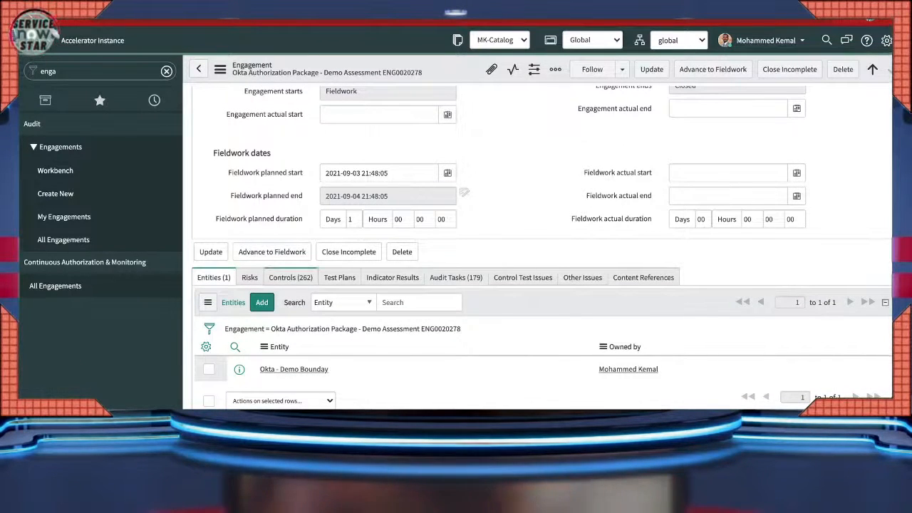
pyautogui.click(291, 278)
# - Show the engagement's 179 open audit tasks and bring up the form's additional actions menu
pyautogui.scroll(-1, 291, 278)
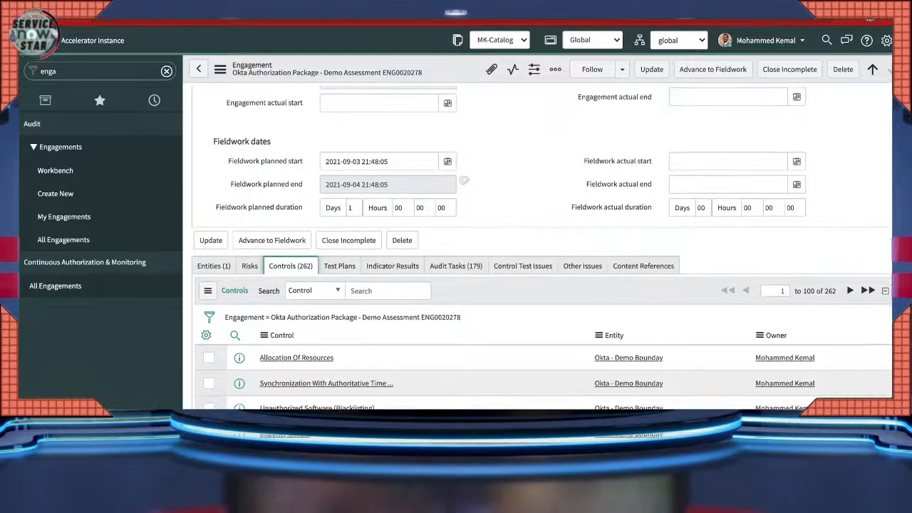
pyautogui.scroll(-2, 423, 285)
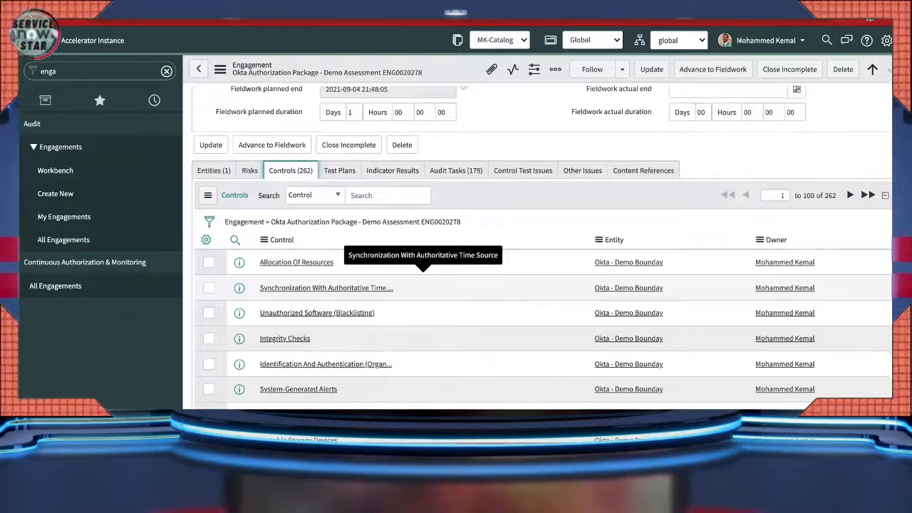
pyautogui.click(456, 171)
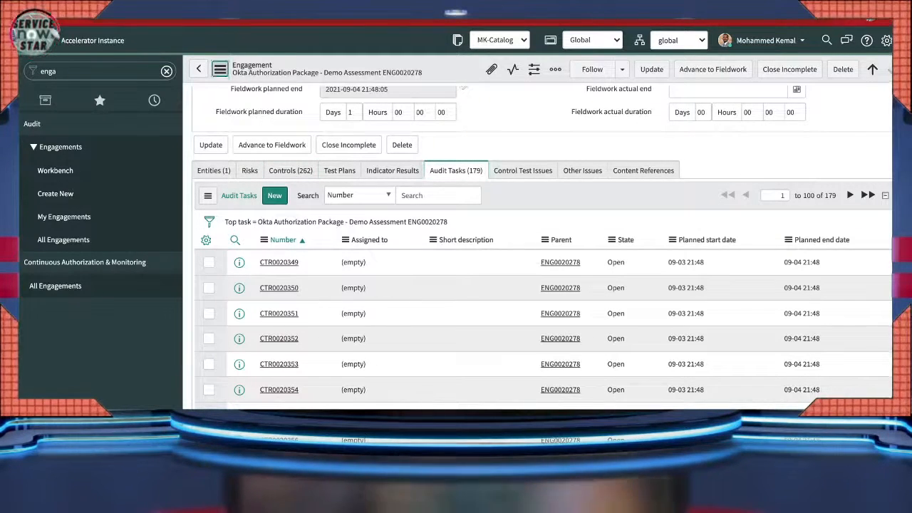
pyautogui.click(220, 69)
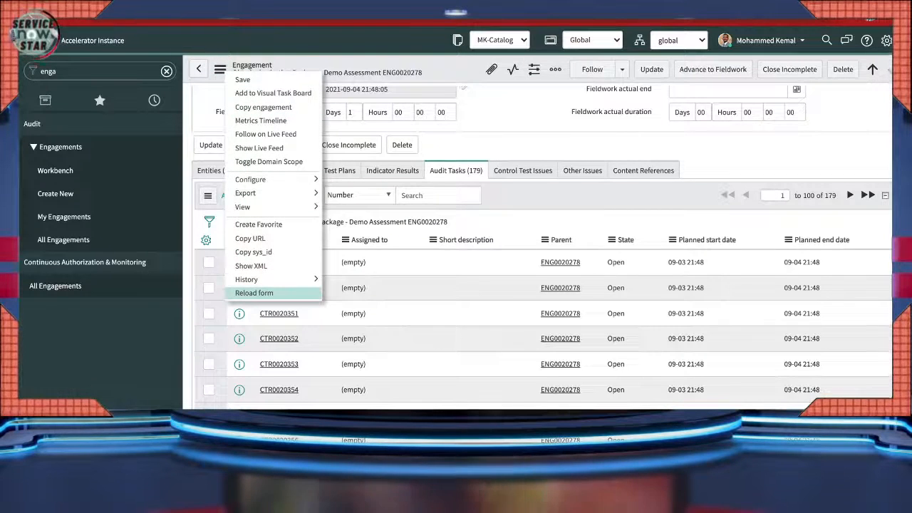
# - Reload the engagement so Audit Tasks shows 234, then open control test CTR0020349
pyautogui.click(255, 293)
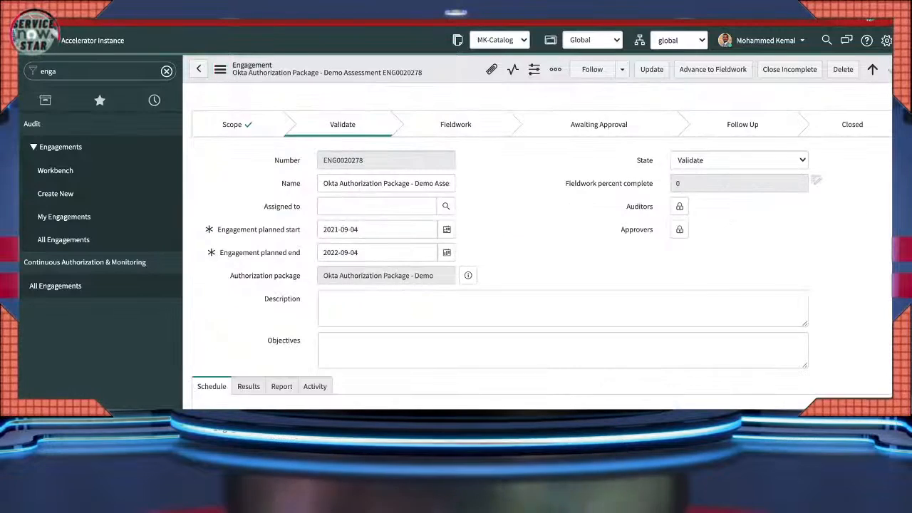
pyautogui.scroll(-3, 538, 246)
pyautogui.scroll(-4, 538, 246)
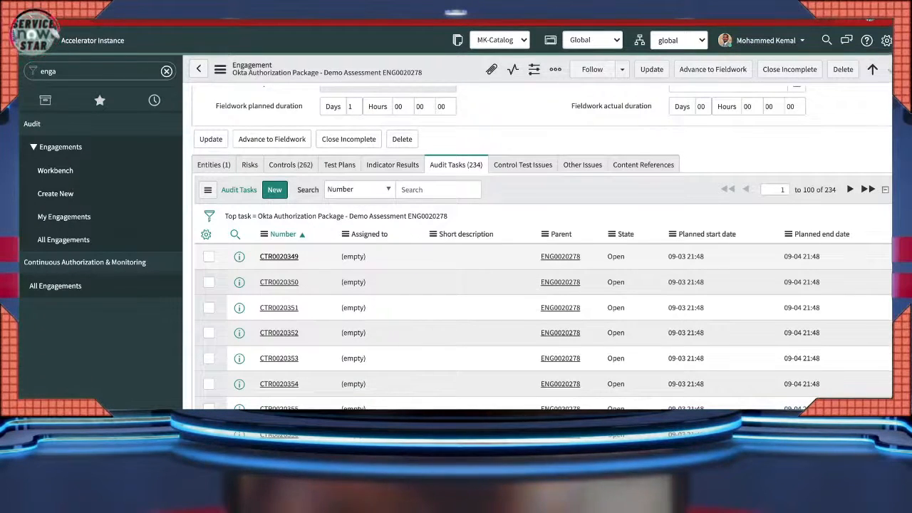
pyautogui.click(279, 257)
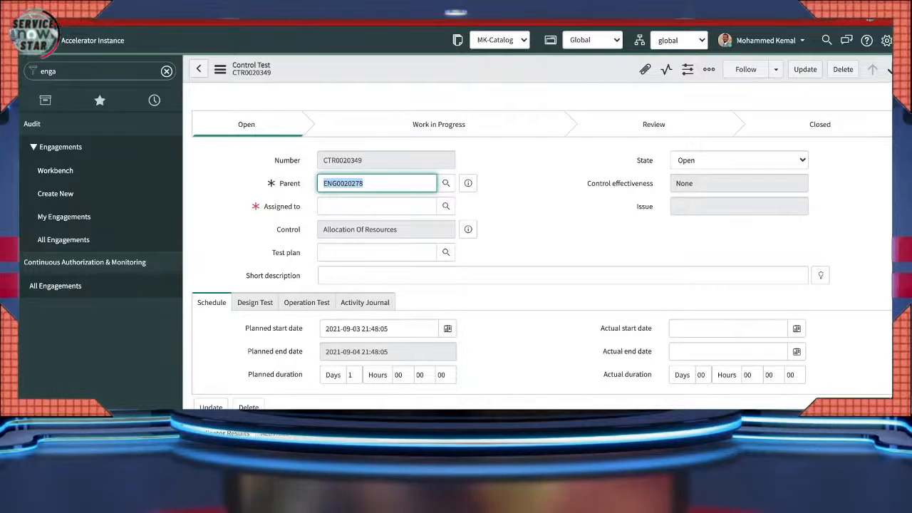
# - Look up an assignee, then compare the control test's Design Test and Operation Test details
pyautogui.click(447, 206)
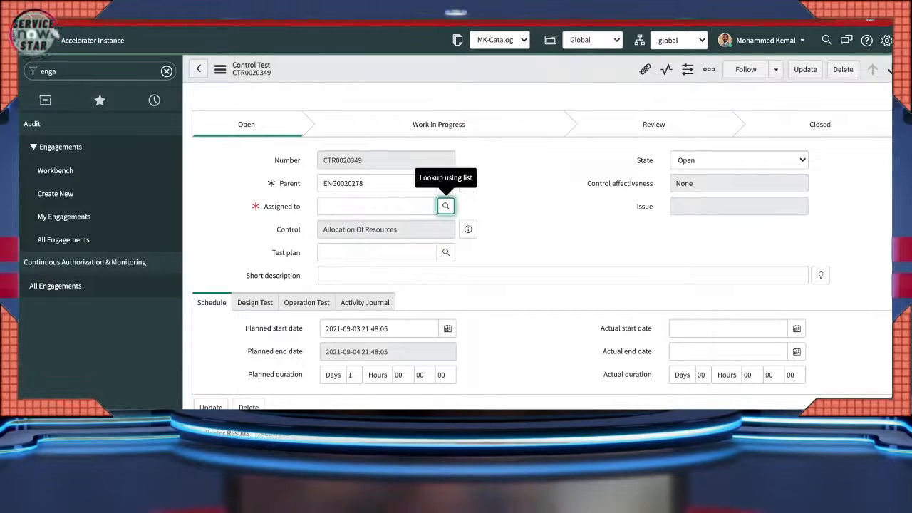
pyautogui.scroll(-2, 446, 206)
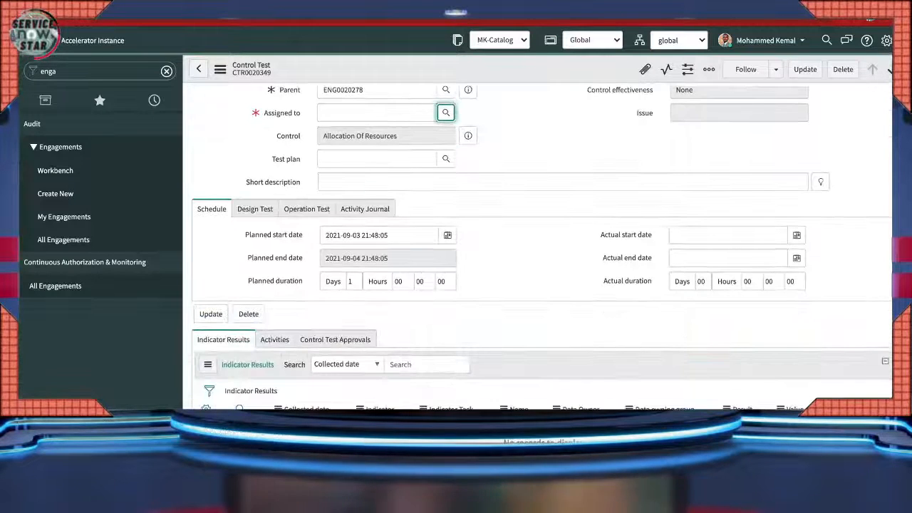
pyautogui.scroll(2, 528, 249)
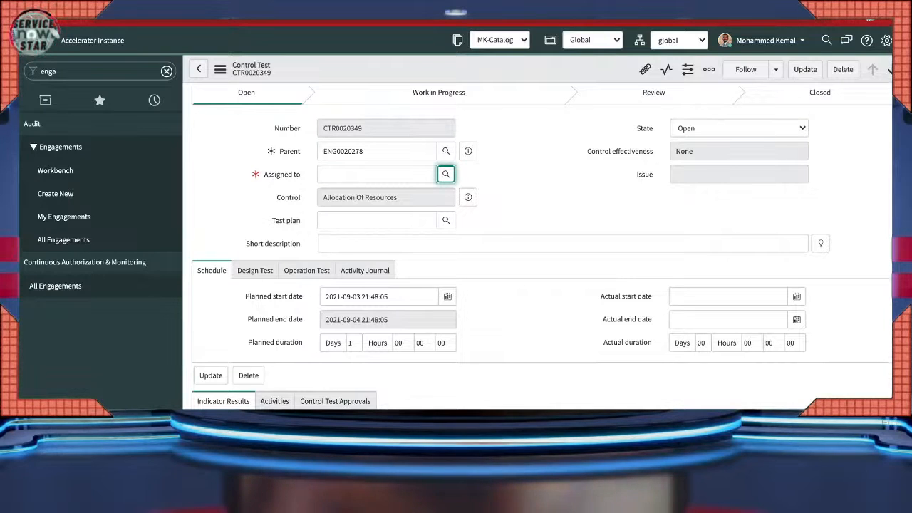
pyautogui.click(255, 270)
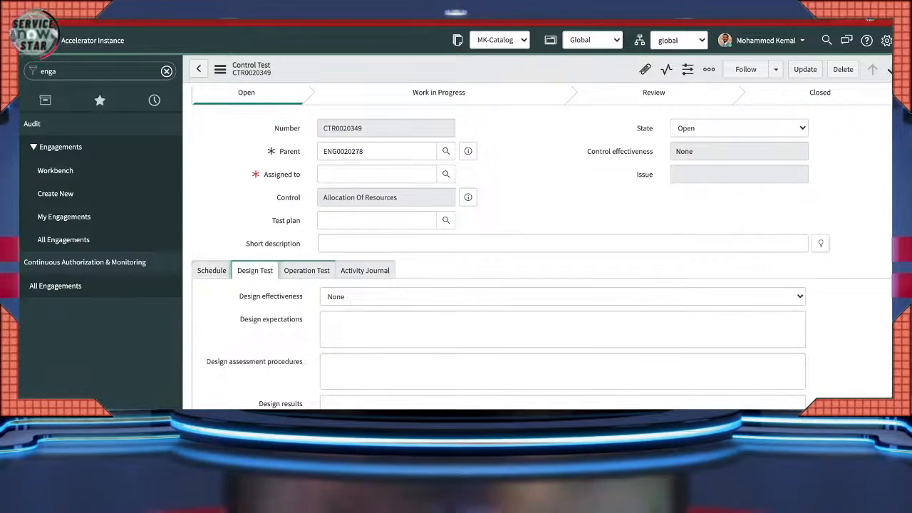
pyautogui.click(307, 271)
pyautogui.click(256, 271)
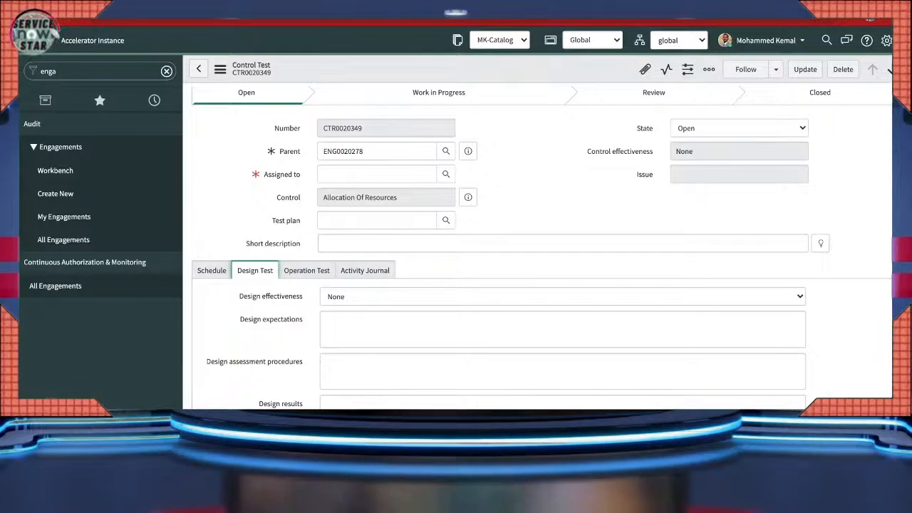
# - Change the control test's state from Open to Work In Progress and review design effectiveness
pyautogui.scroll(1, 542, 246)
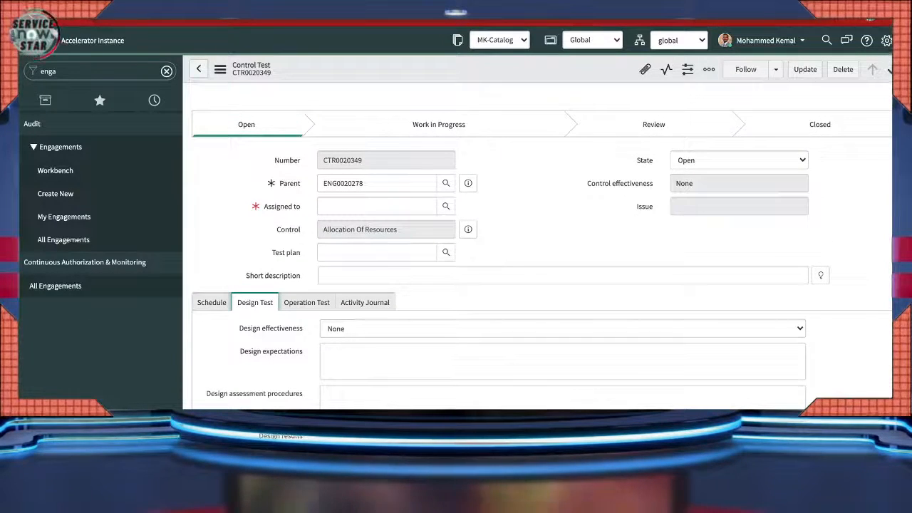
pyautogui.click(739, 160)
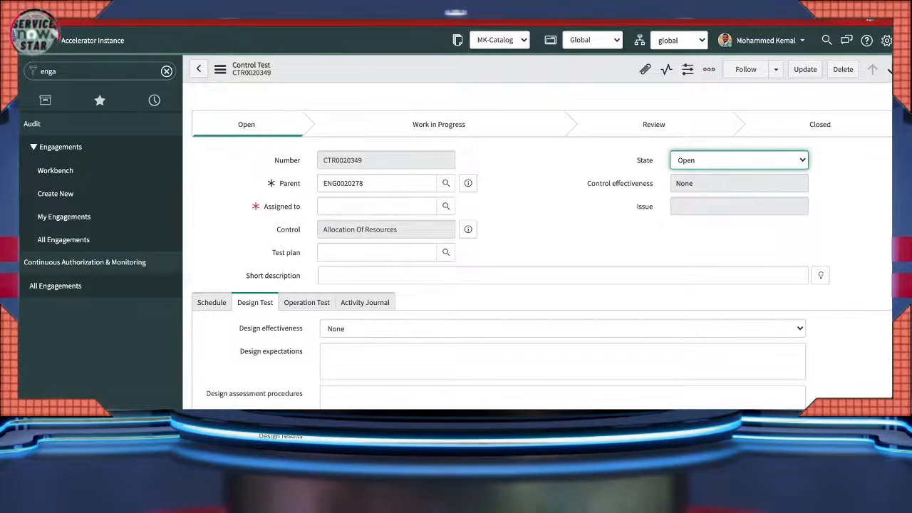
pyautogui.press('Down')
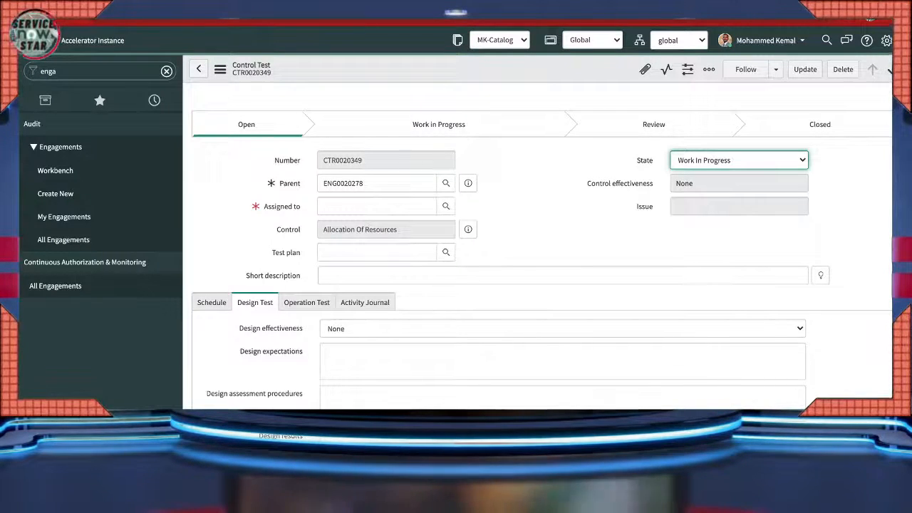
pyautogui.scroll(-1, 542, 300)
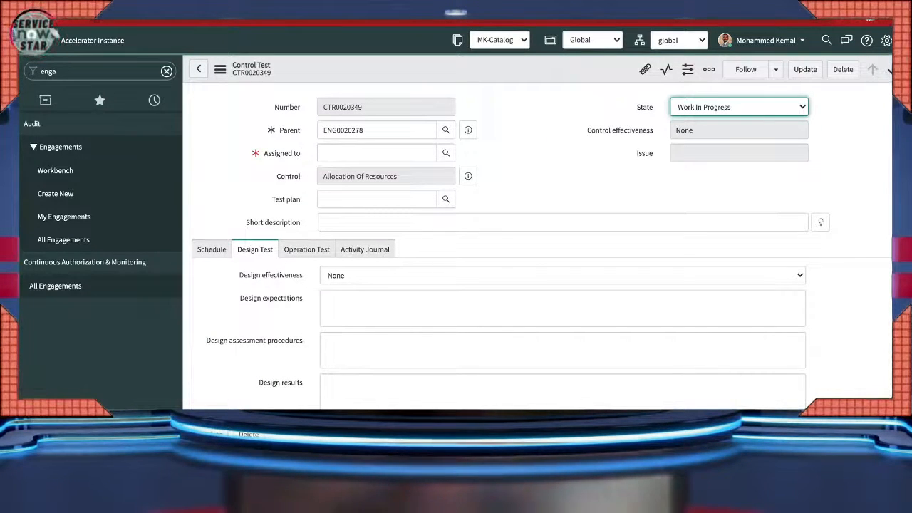
pyautogui.click(563, 276)
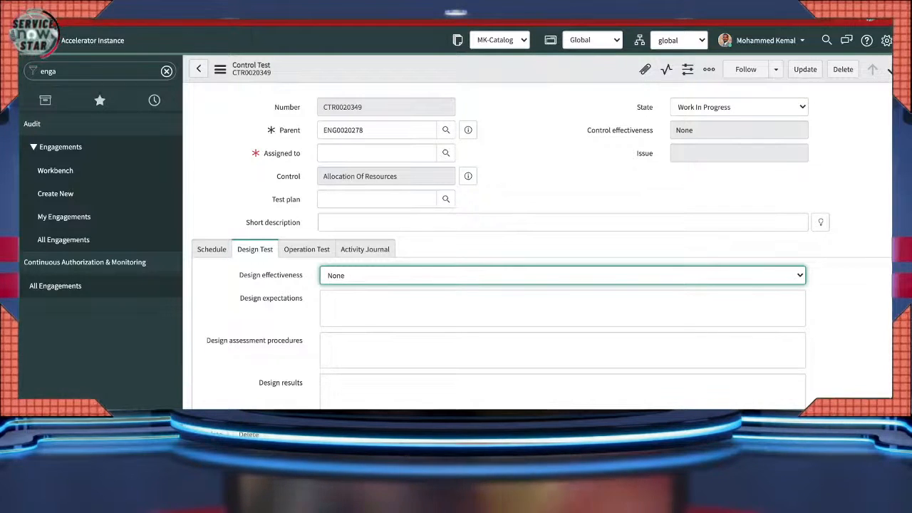
pyautogui.click(446, 154)
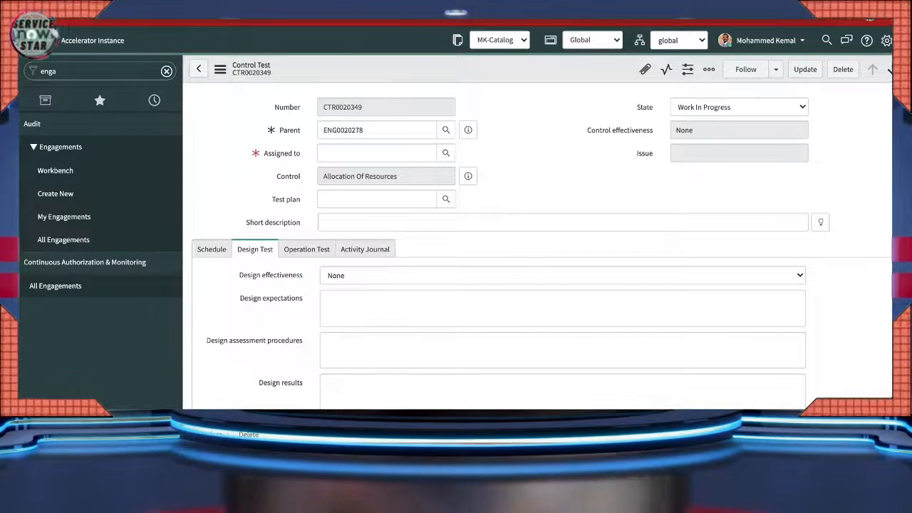
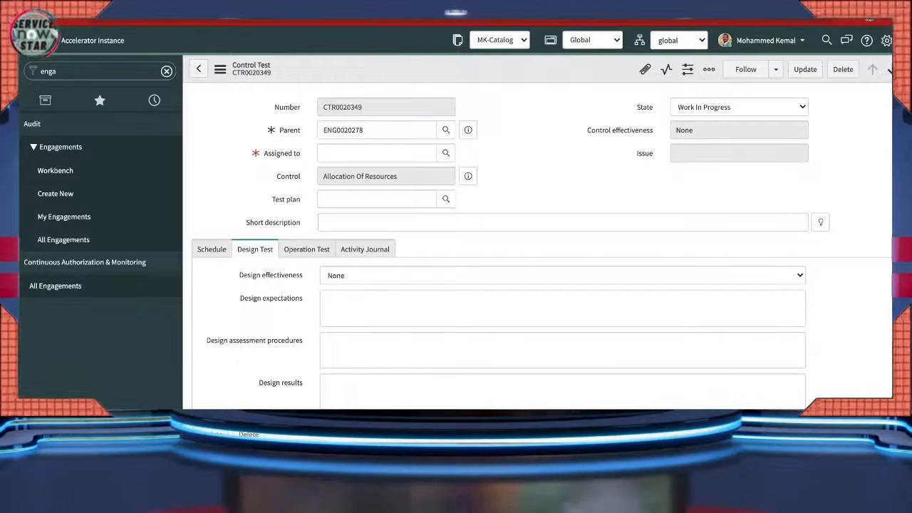
# - Look up a user for the control test's Assigned to field
pyautogui.click(446, 153)
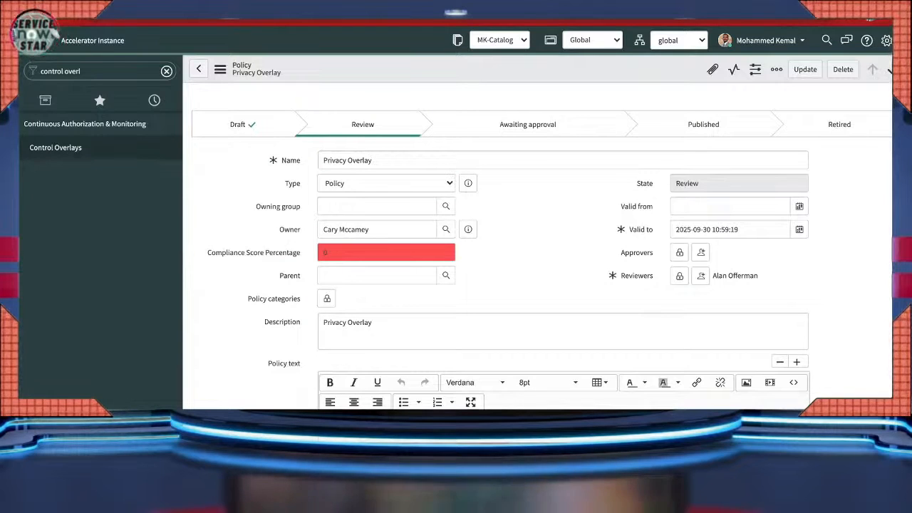
# - Open the test user from System Security > Users and edit its group memberships
pyautogui.click(86, 71)
pyautogui.write('users')
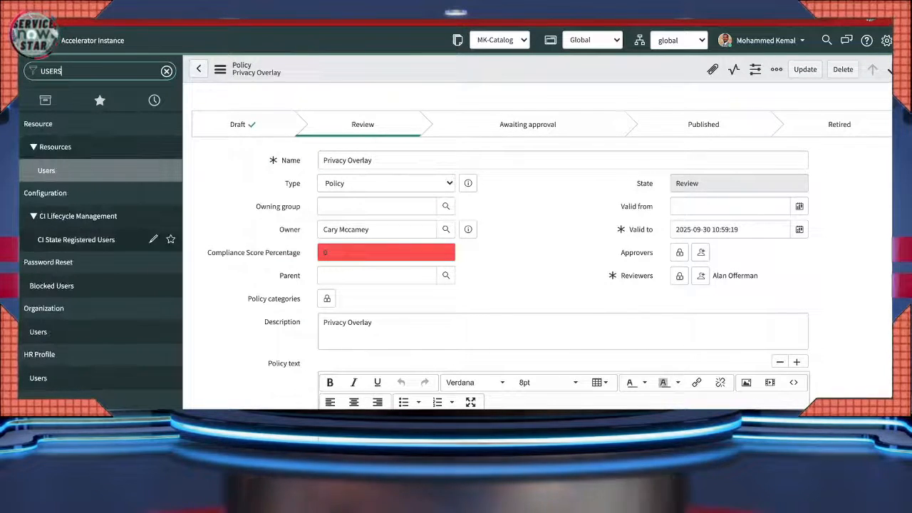
pyautogui.scroll(-4, 142, 335)
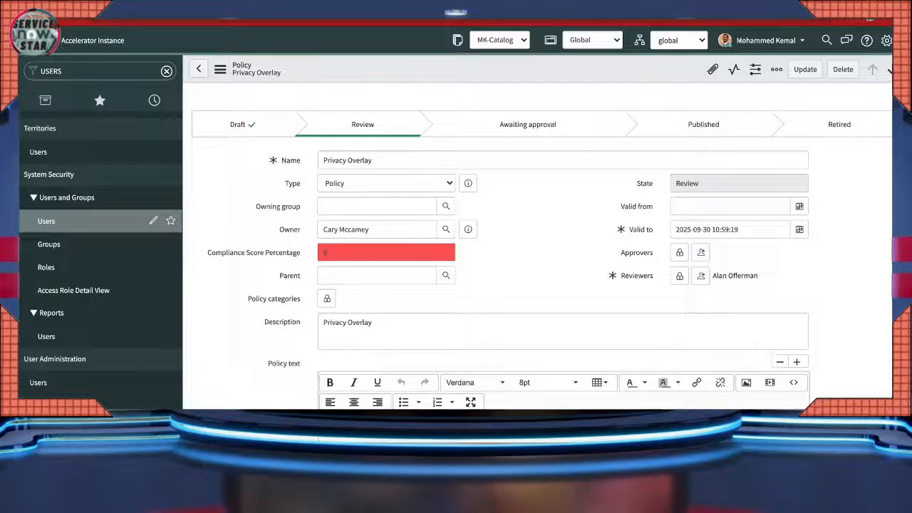
pyautogui.click(45, 221)
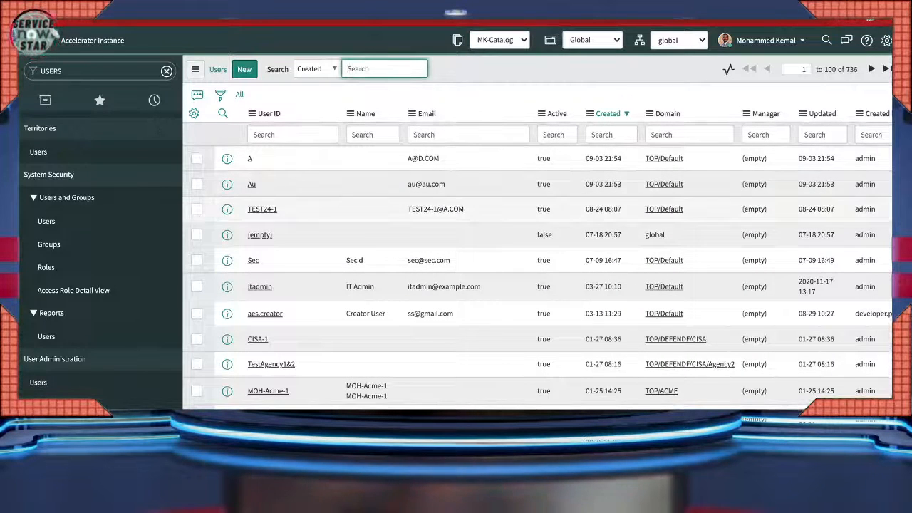
pyautogui.click(252, 184)
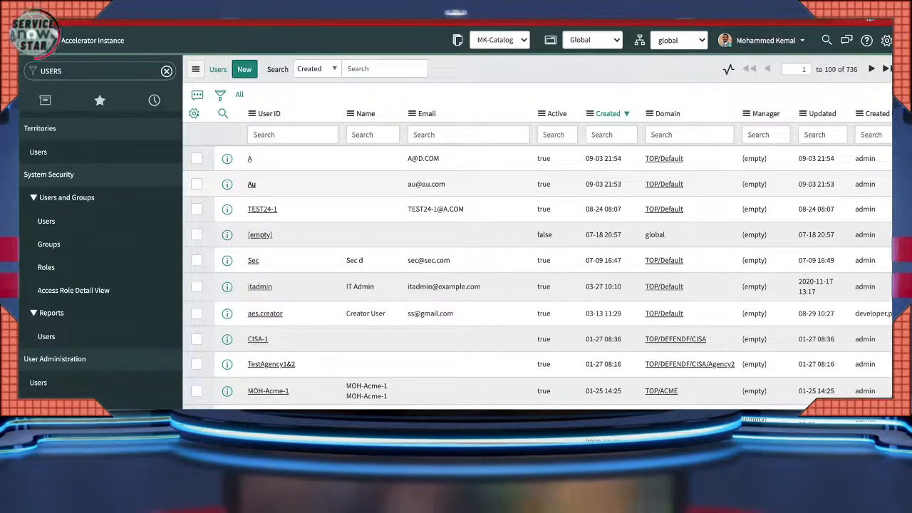
pyautogui.scroll(-3, 529, 248)
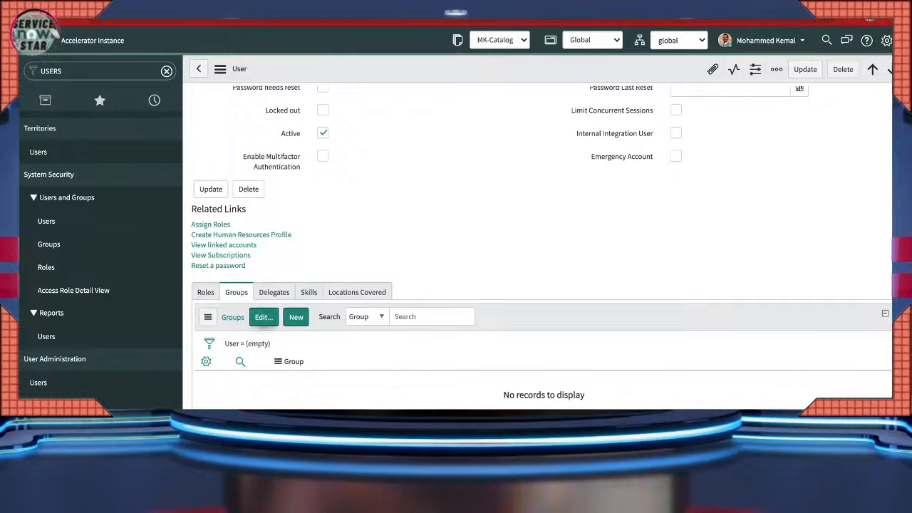
pyautogui.click(264, 317)
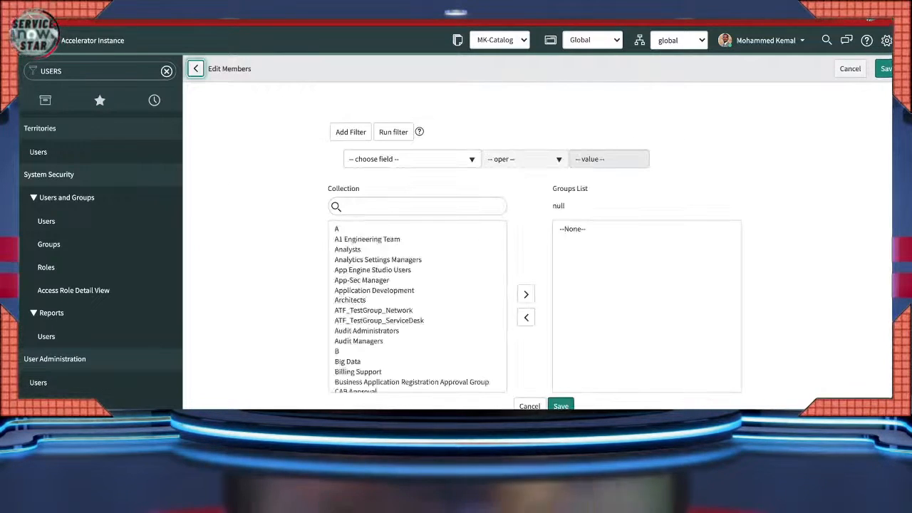
# - Add Audit Administrators, Audit Managers, B and GRC Business Users to the user's groups
pyautogui.click(418, 207)
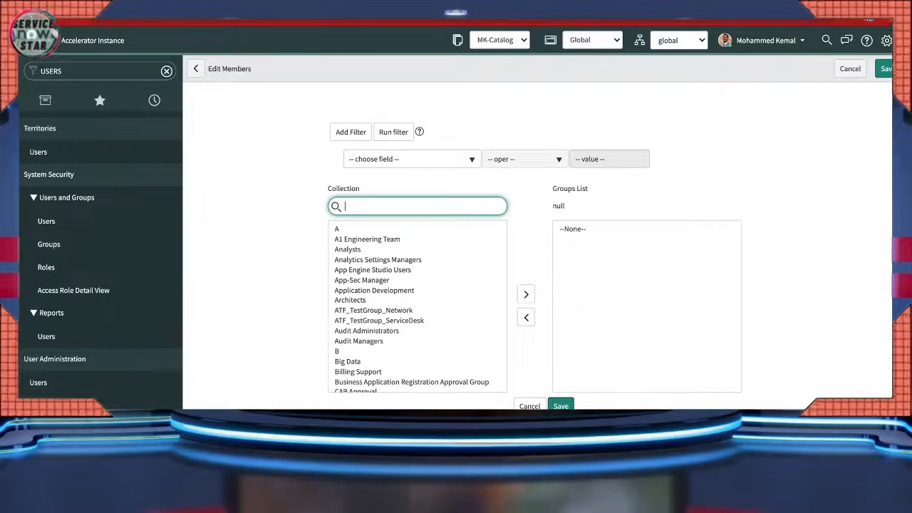
pyautogui.moveTo(385, 331); pyautogui.dragTo(385, 352)
pyautogui.click(526, 294)
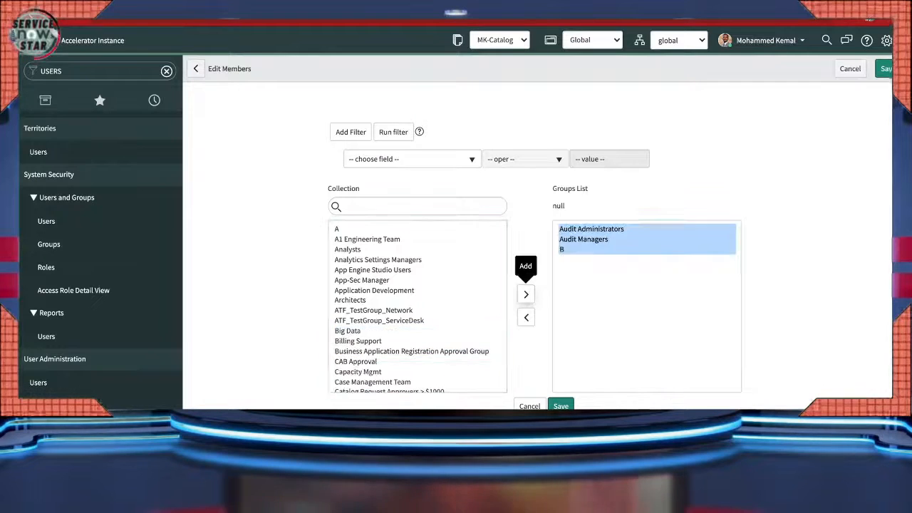
pyautogui.click(345, 207)
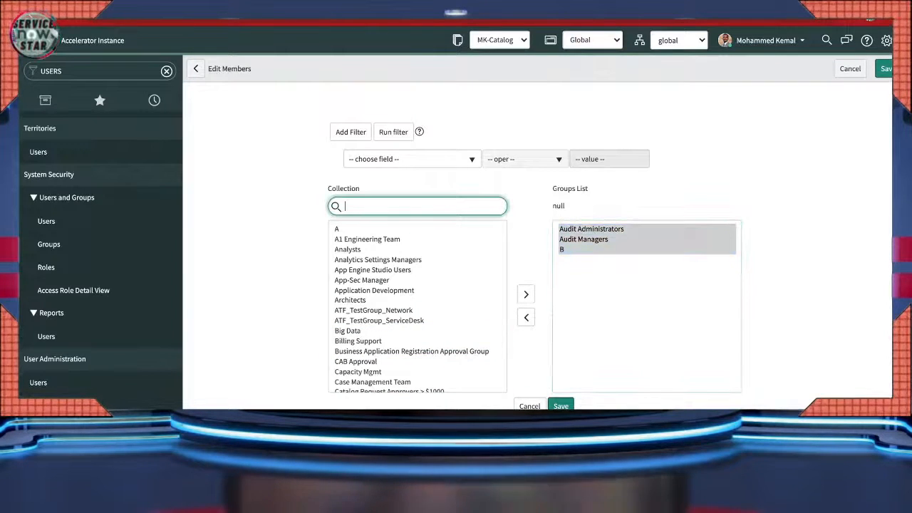
pyautogui.write('GRC')
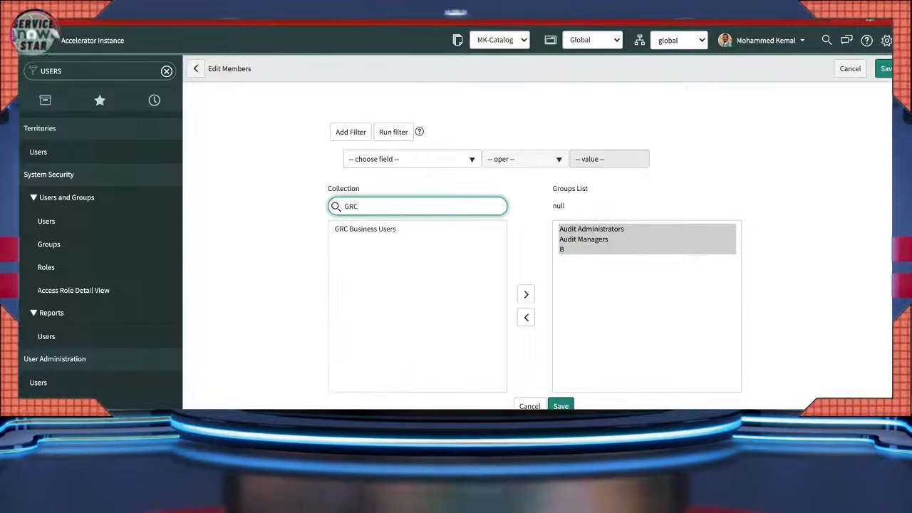
pyautogui.click(366, 229)
pyautogui.click(526, 295)
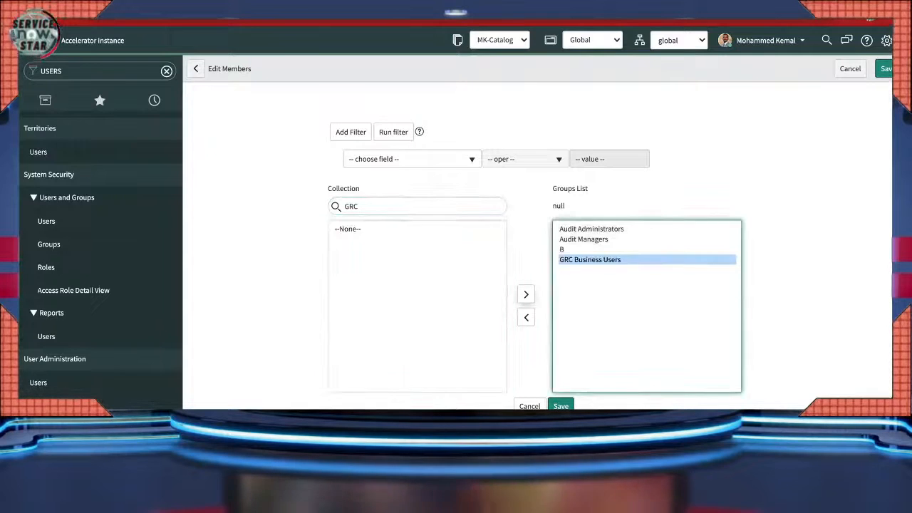
# - Search 'COMP', add Compliance Managers as well, and save the group list
pyautogui.click(363, 207)
pyautogui.press('BackSpace')
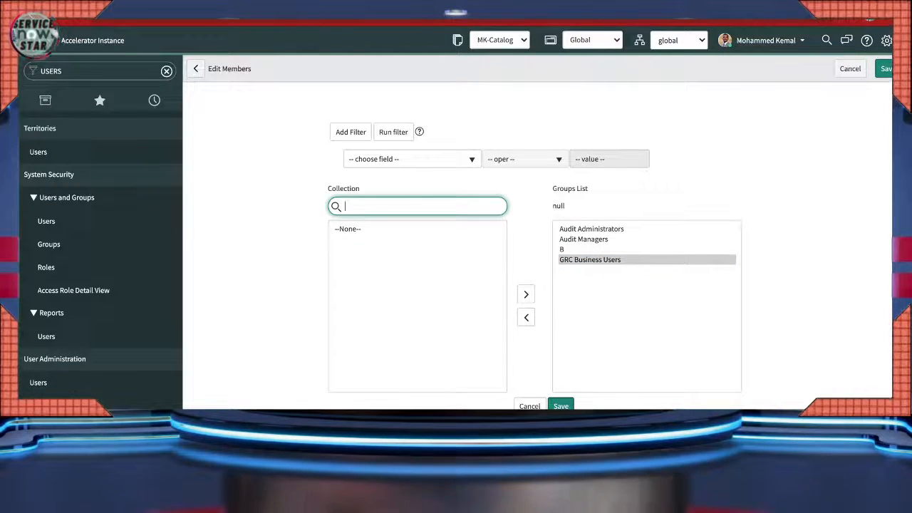
pyautogui.write('CON')
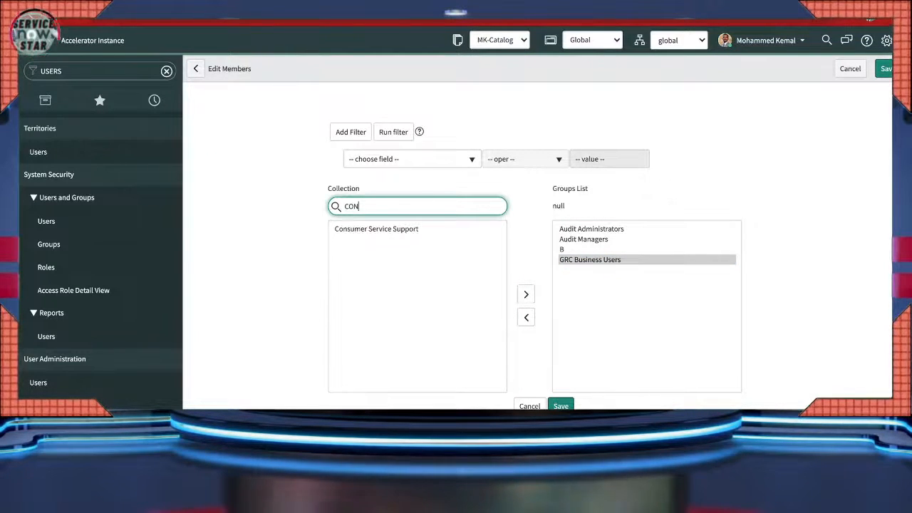
pyautogui.press('BackSpace')
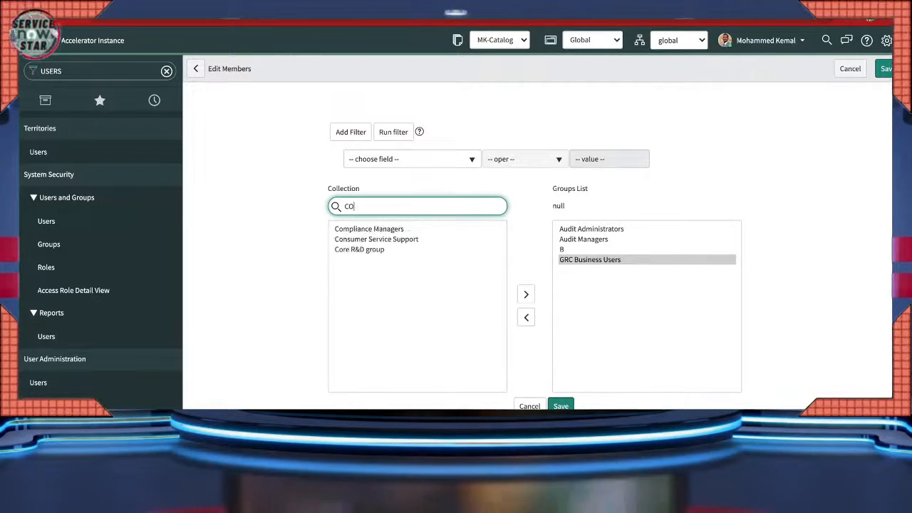
pyautogui.press('BackSpace')
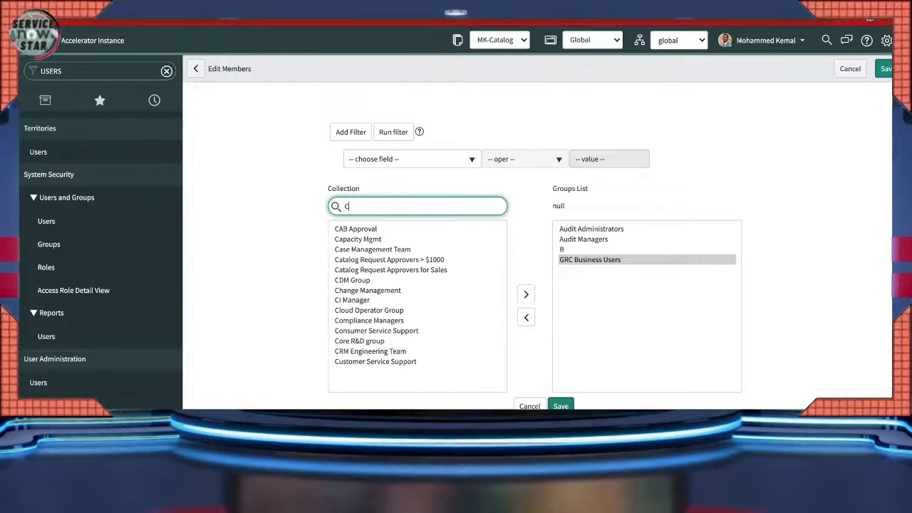
pyautogui.press('BackSpace')
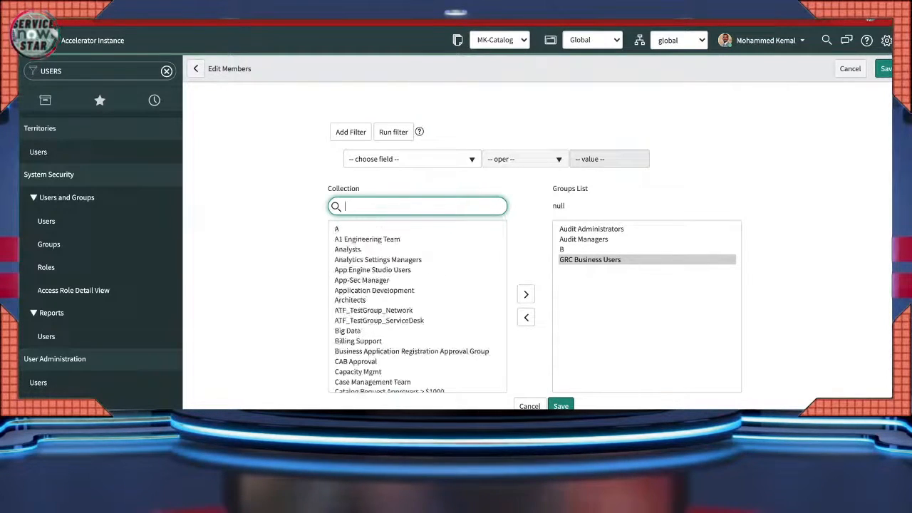
pyautogui.write('COMP')
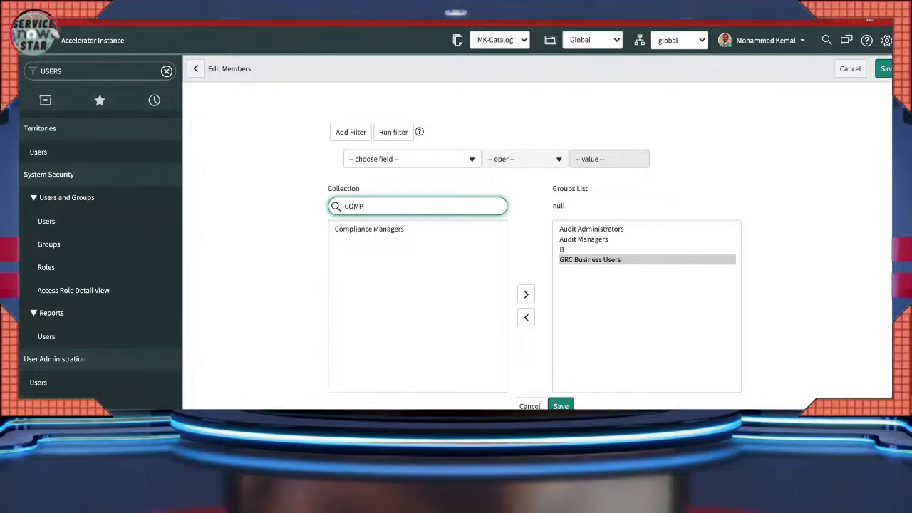
pyautogui.click(369, 229)
pyautogui.click(526, 295)
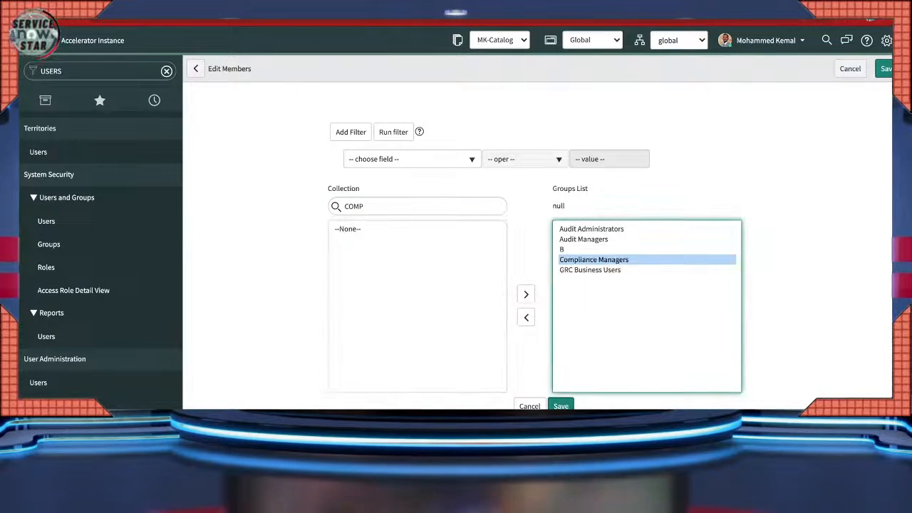
pyautogui.click(561, 406)
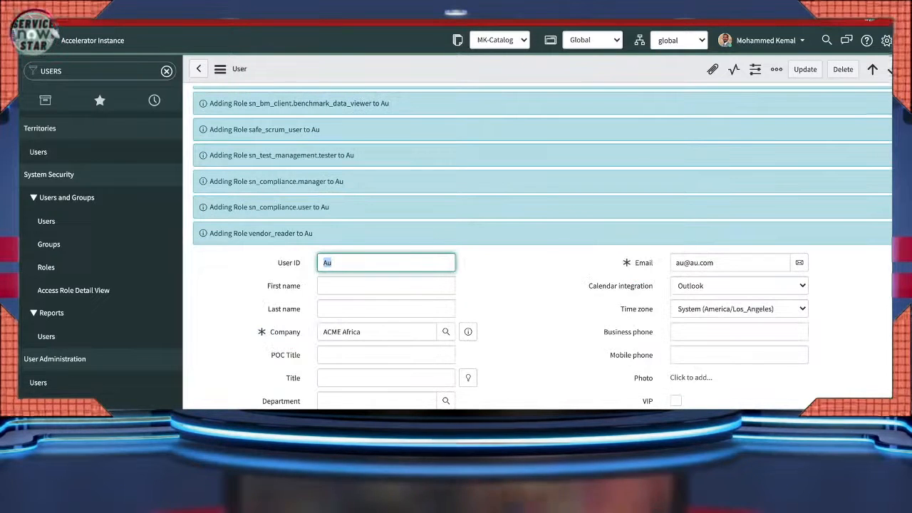
# - Update the user record and open the My Audit Approvals module to check its sn_audit.user role
pyautogui.click(806, 70)
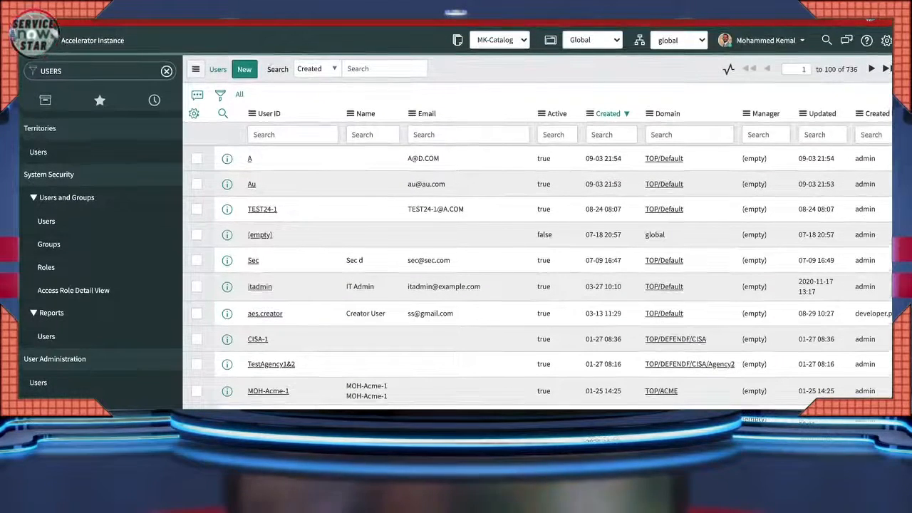
pyautogui.click(61, 72)
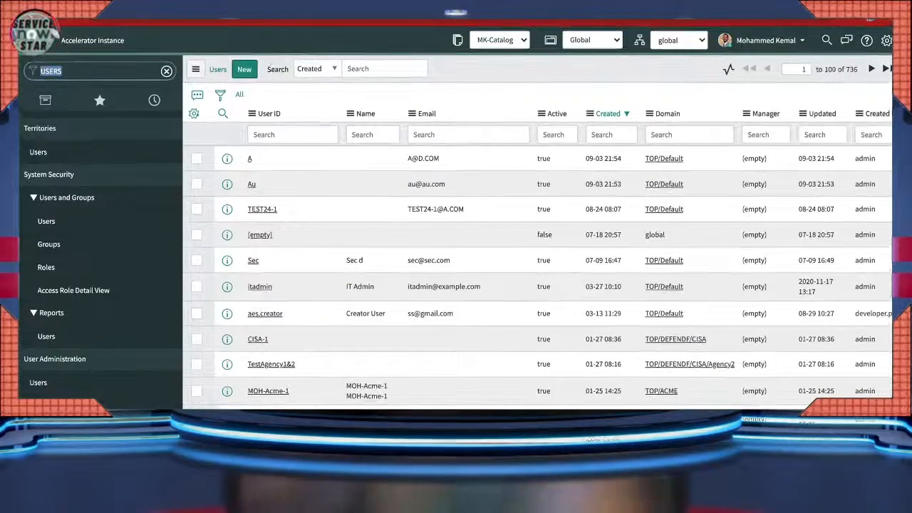
pyautogui.write('AU')
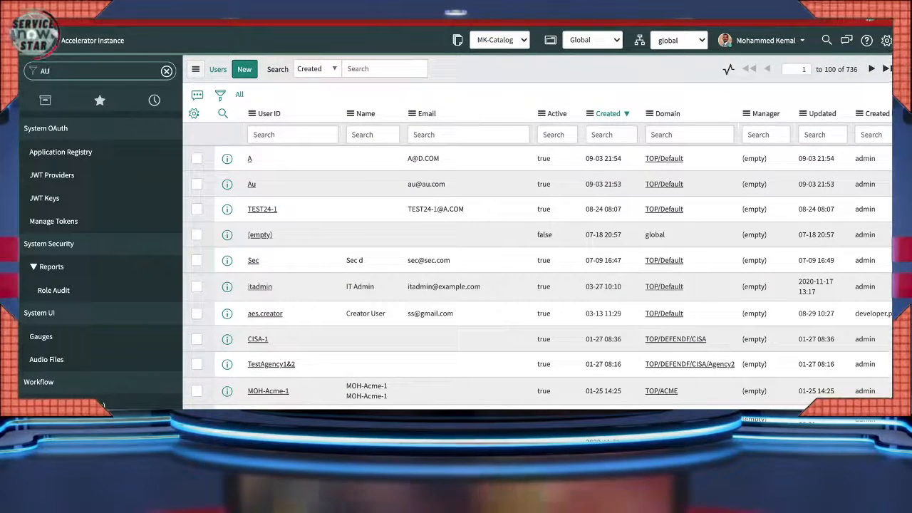
pyautogui.write('D')
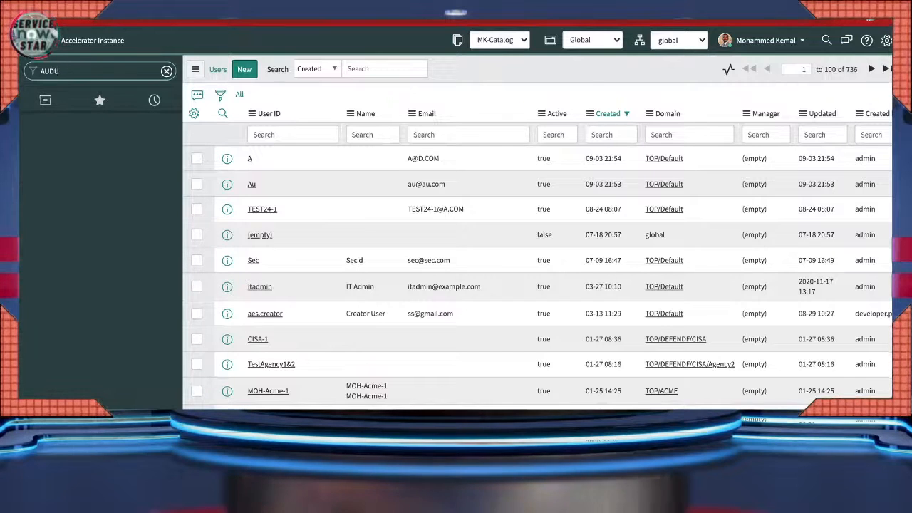
pyautogui.write('I')
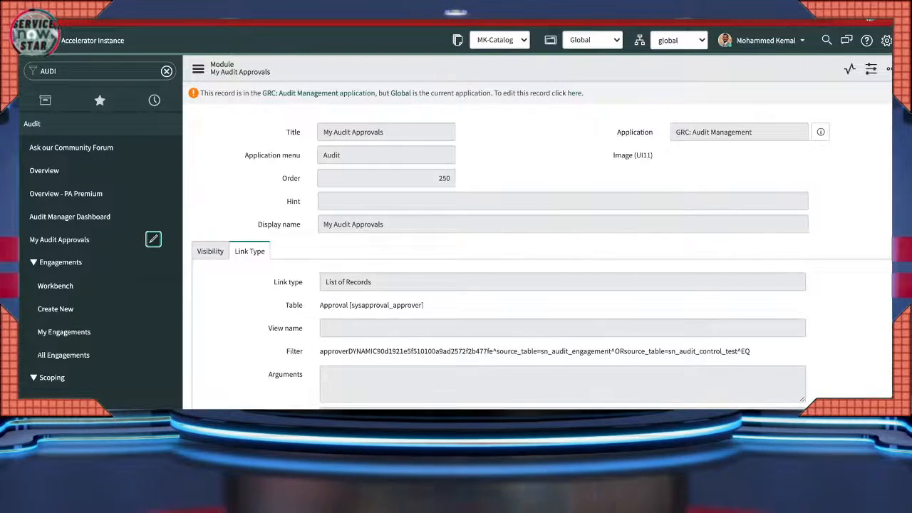
pyautogui.click(210, 251)
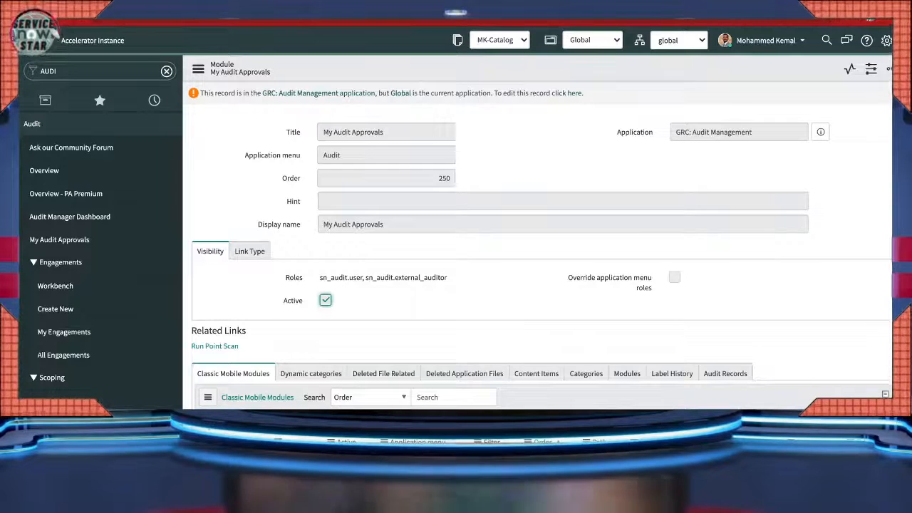
pyautogui.moveTo(360, 278); pyautogui.dragTo(364, 278)
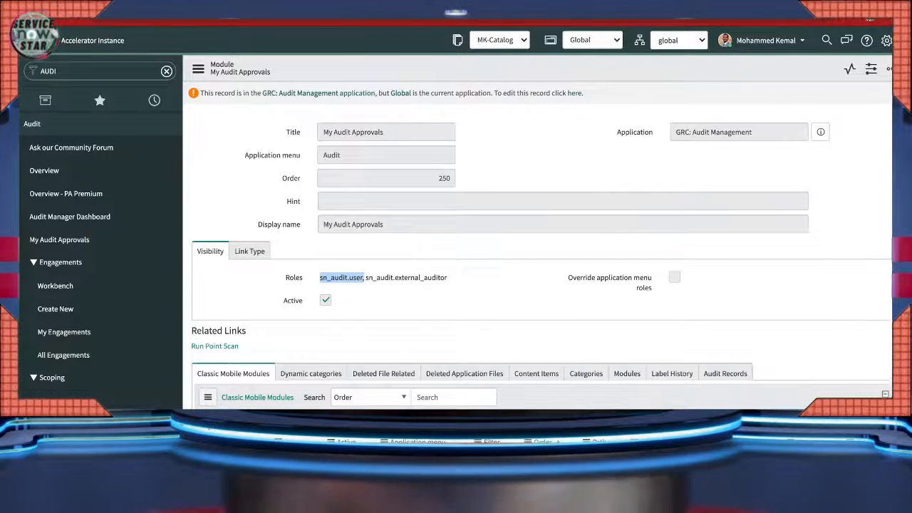
pyautogui.click(154, 101)
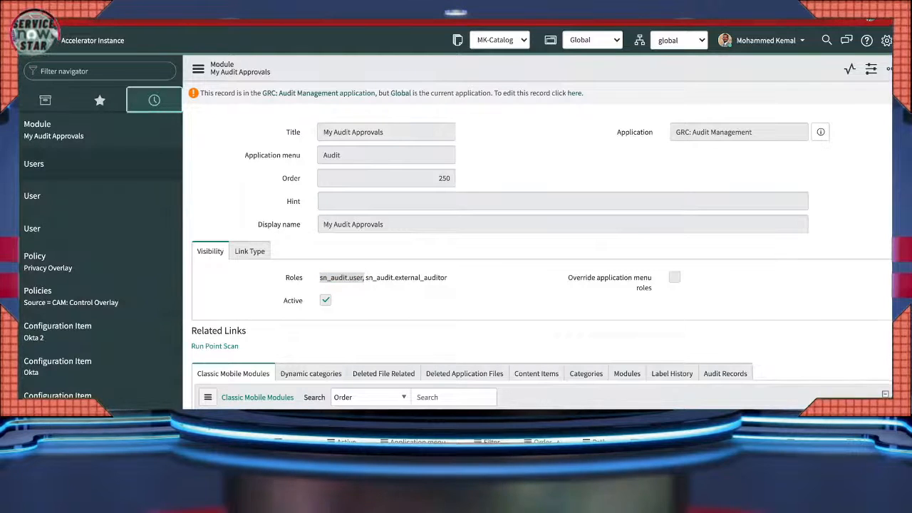
# - Reopen the test user's record from the Users list and edit its roles
pyautogui.click(43, 164)
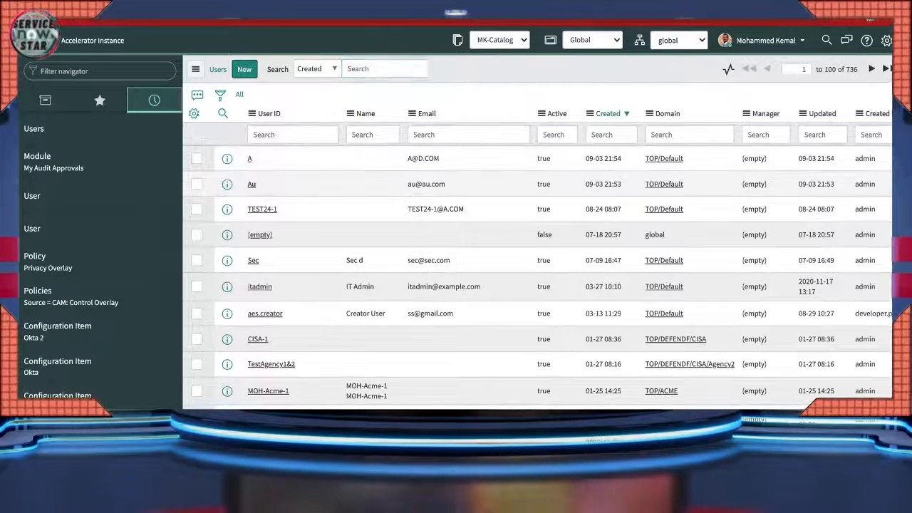
pyautogui.click(251, 184)
pyautogui.scroll(-1, 469, 188)
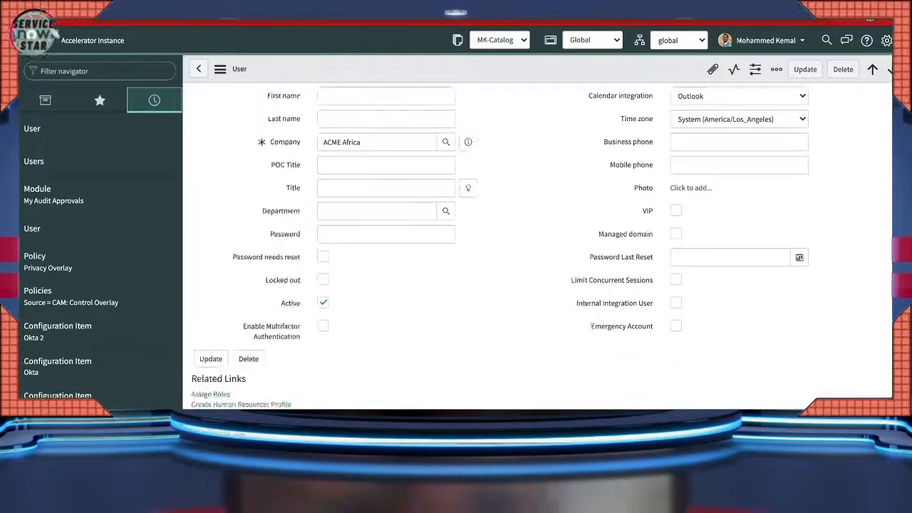
pyautogui.scroll(-6, 468, 187)
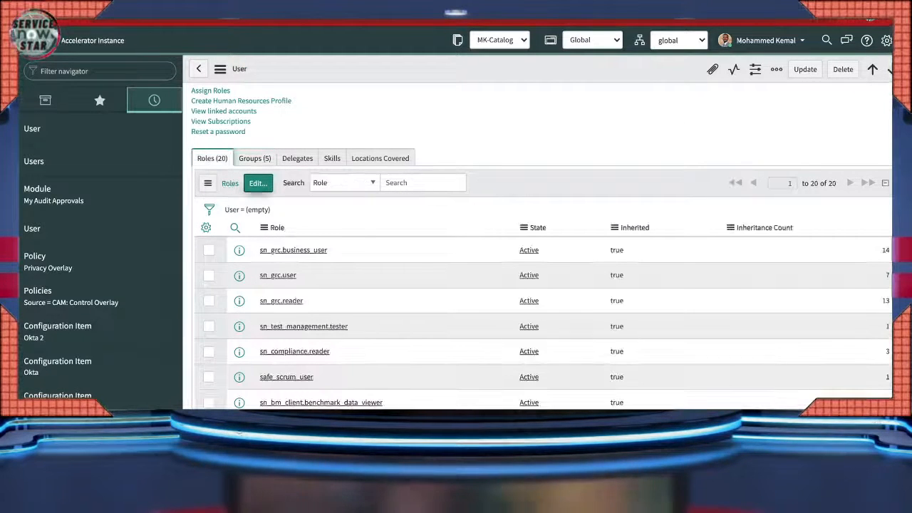
pyautogui.click(258, 183)
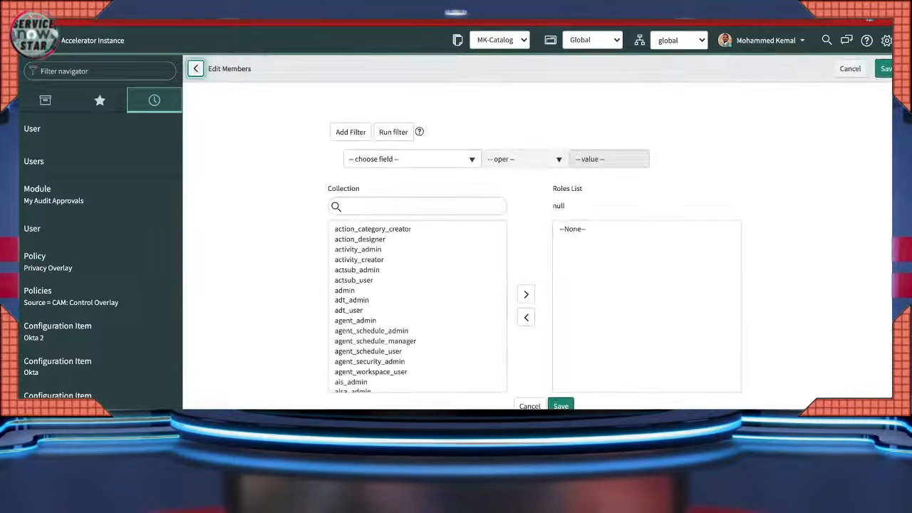
# - Add the sn_ roles from sn_agent_recommend through sn_doc.reader and save them
pyautogui.click(418, 206)
pyautogui.write('SN')
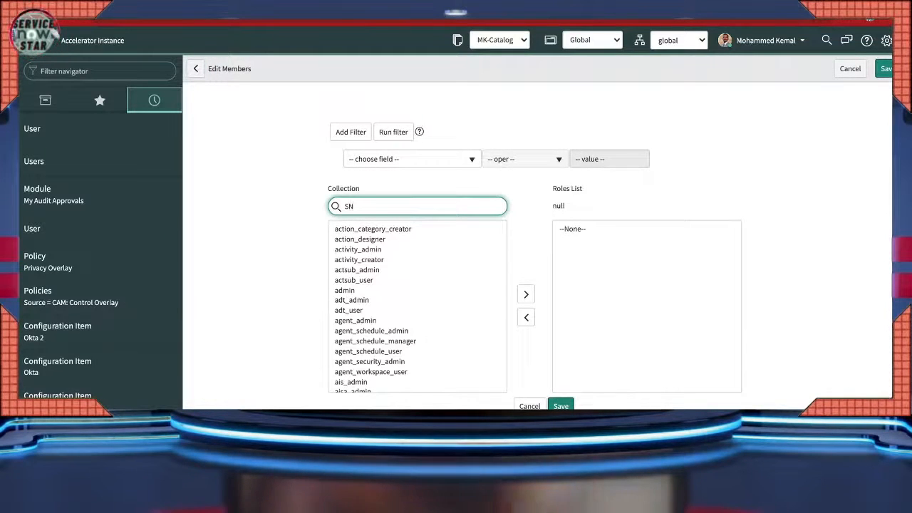
pyautogui.moveTo(410, 229); pyautogui.dragTo(410, 341)
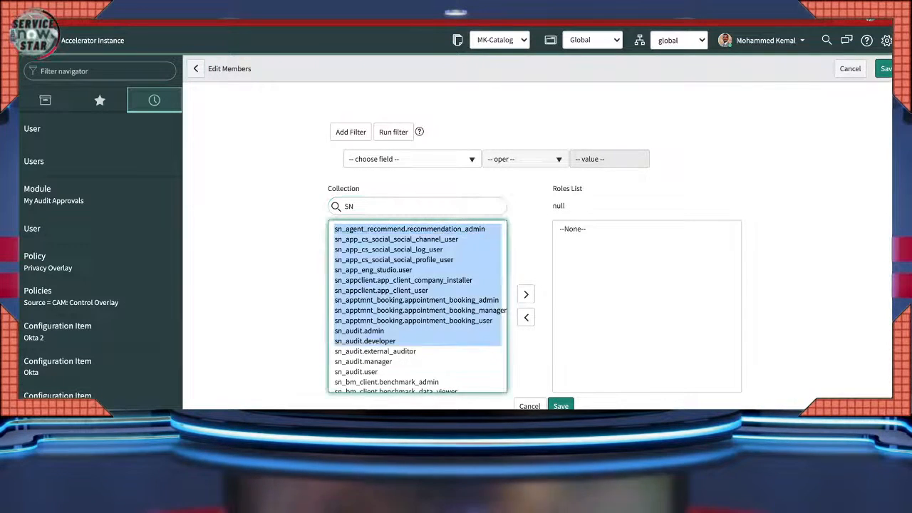
pyautogui.scroll(-9, 409, 342)
pyautogui.keyDown('shift'); pyautogui.click(410, 344); pyautogui.keyUp('shift')
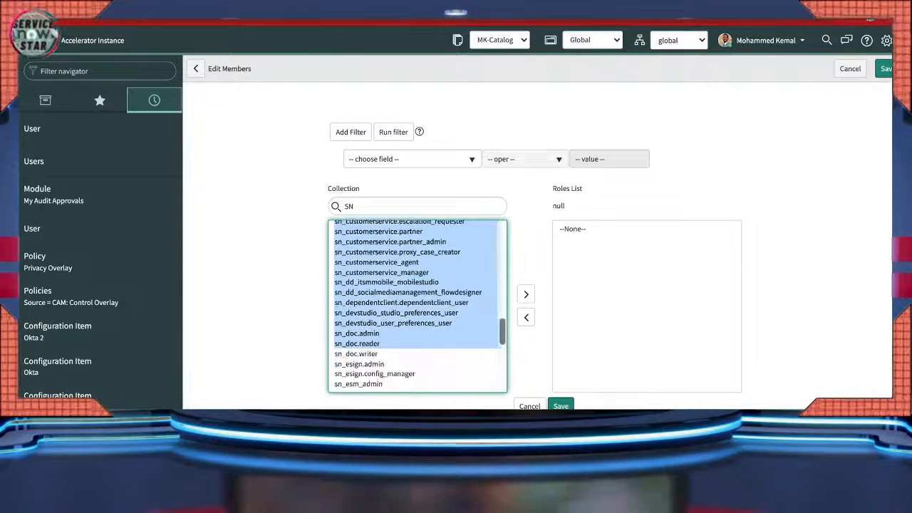
pyautogui.click(526, 294)
pyautogui.click(561, 406)
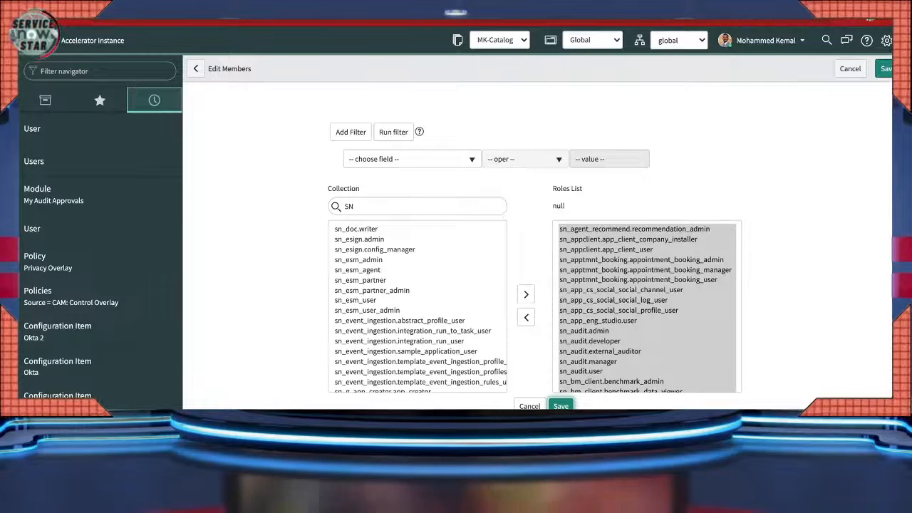
pyautogui.click(561, 405)
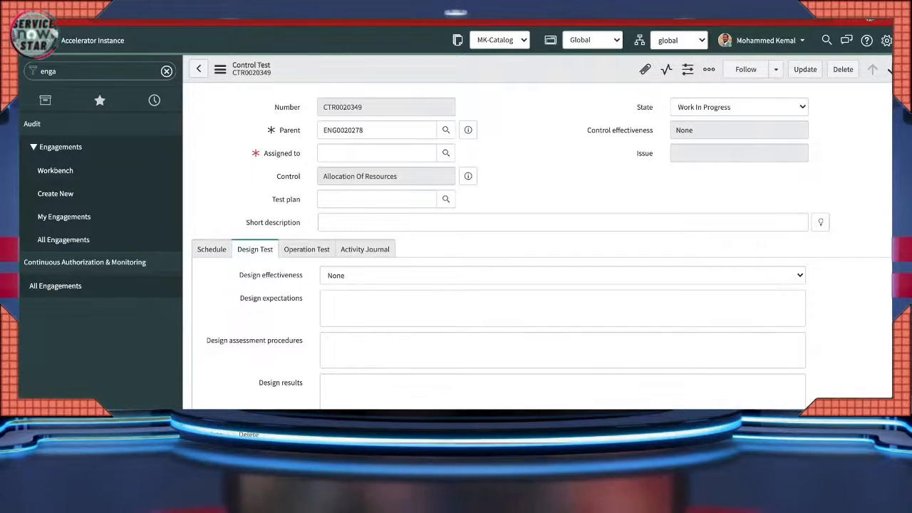
# - Discard the control test changes and reopen engagement ENG0020278 from history
pyautogui.click(446, 153)
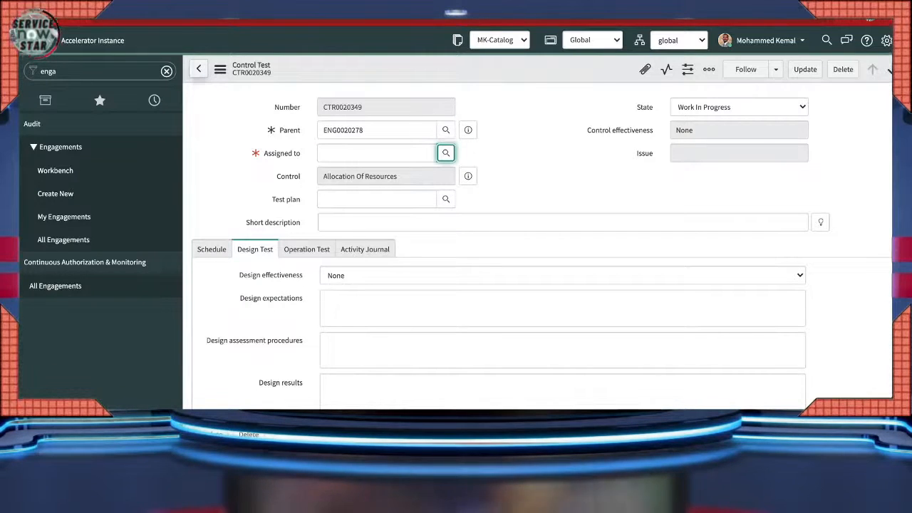
pyautogui.click(198, 69)
pyautogui.click(504, 138)
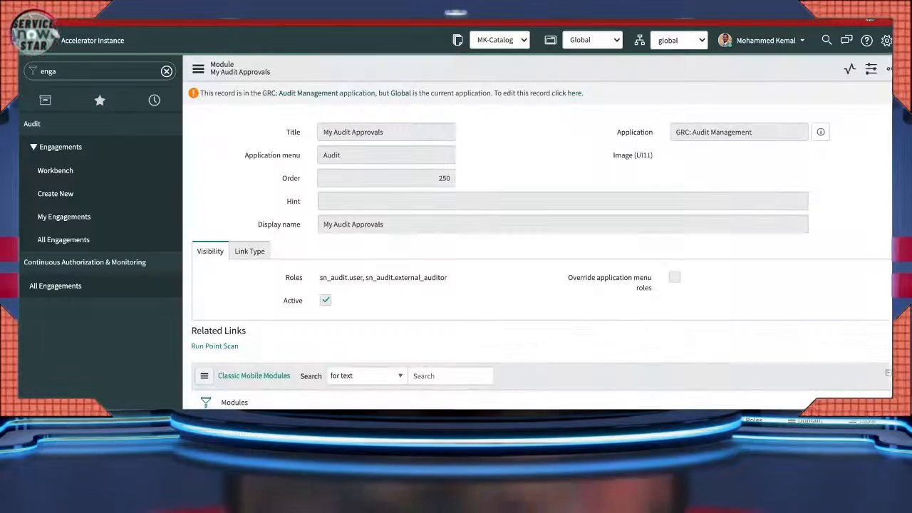
pyautogui.click(154, 100)
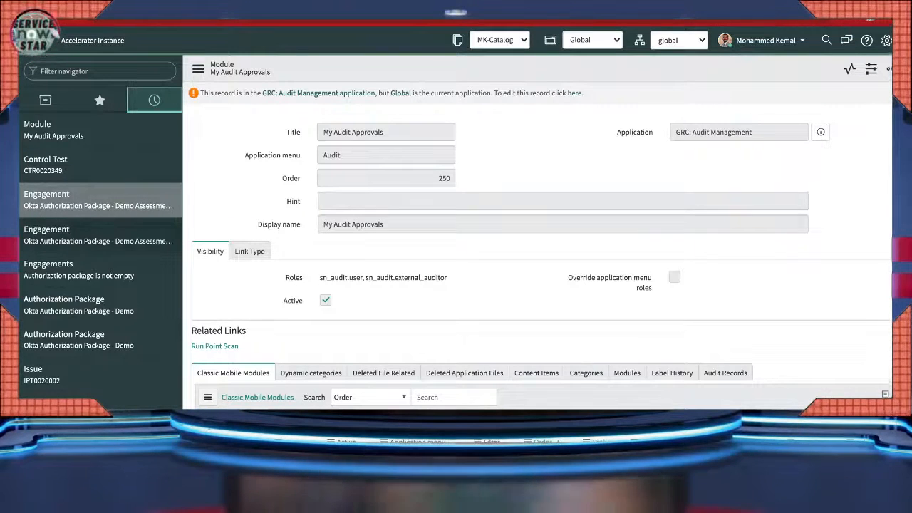
pyautogui.click(98, 199)
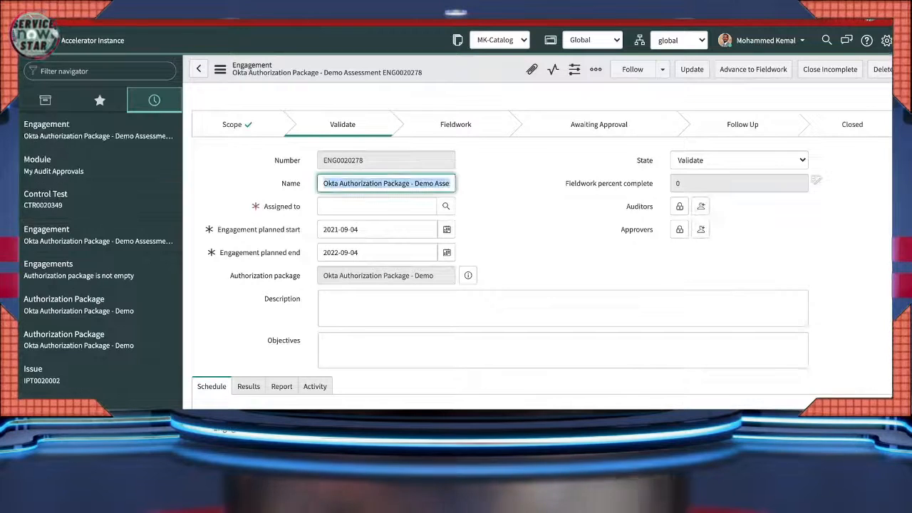
# - Assign ENG0020278 to the recently used user and save it
pyautogui.click(428, 206)
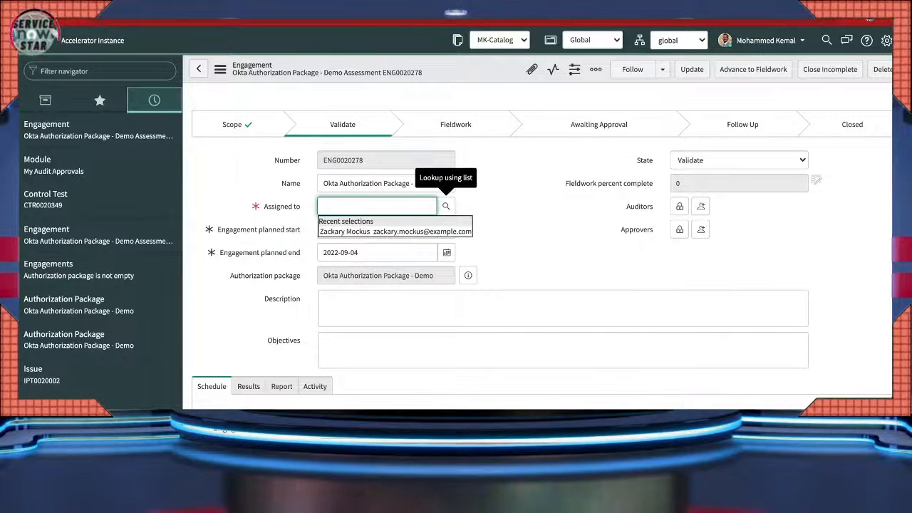
pyautogui.click(384, 231)
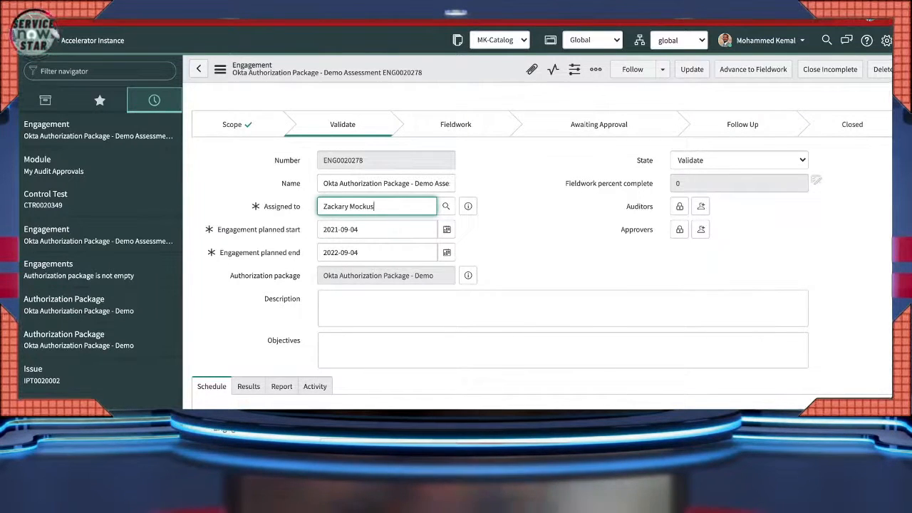
pyautogui.click(219, 69)
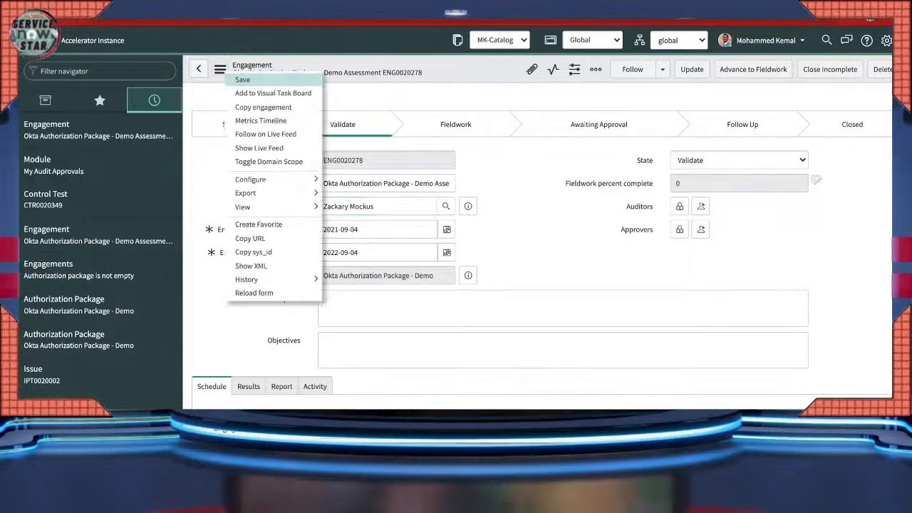
pyautogui.click(244, 82)
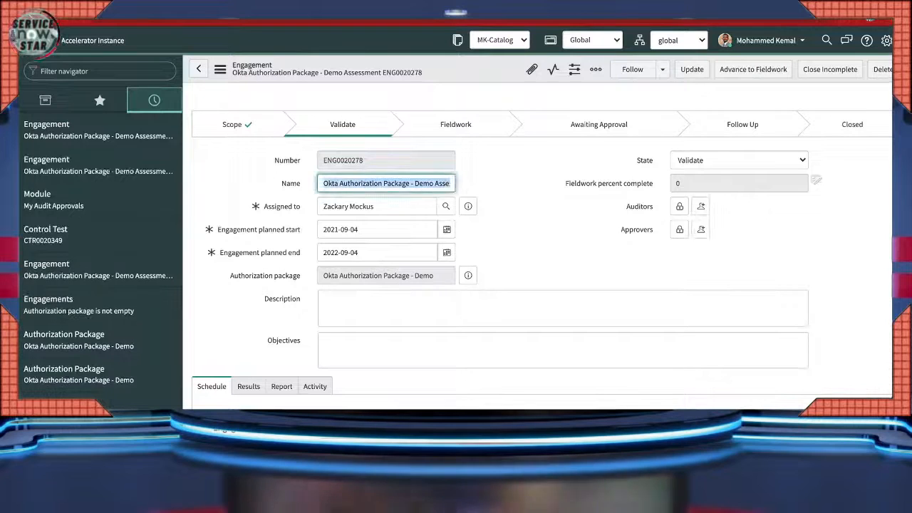
# - Re-enter the Assigned to value by search, pick the same user, and save again
pyautogui.moveTo(376, 207); pyautogui.dragTo(370, 206)
pyautogui.hotkey('ctrl', 'a')
pyautogui.write('AU')
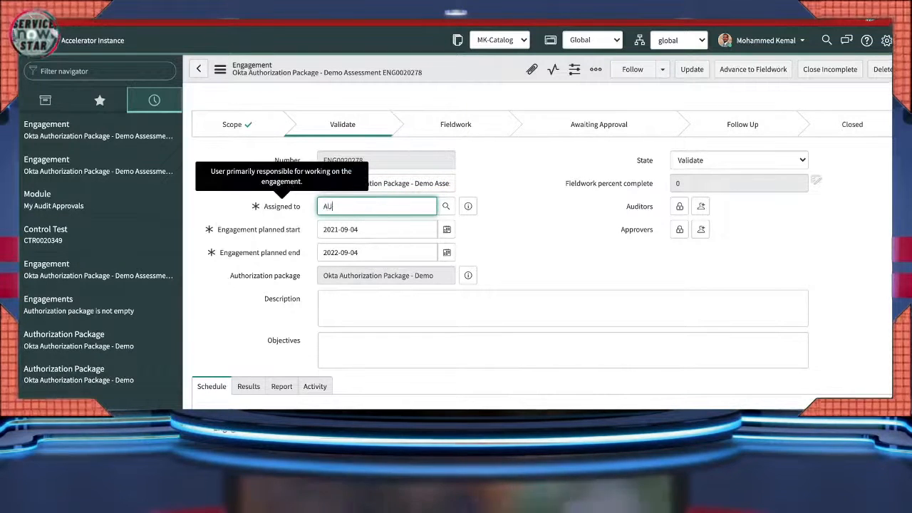
pyautogui.press('BackSpace')
pyautogui.press('BackSpace')
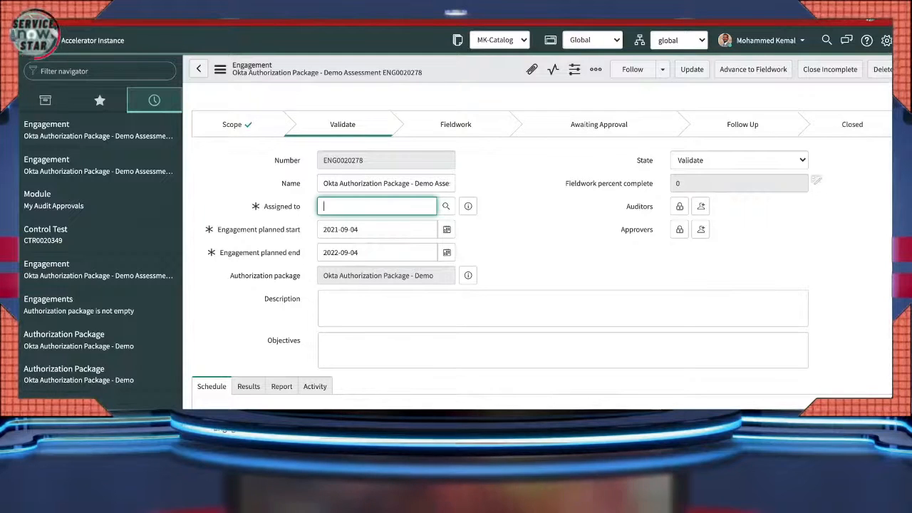
pyautogui.press('Tab')
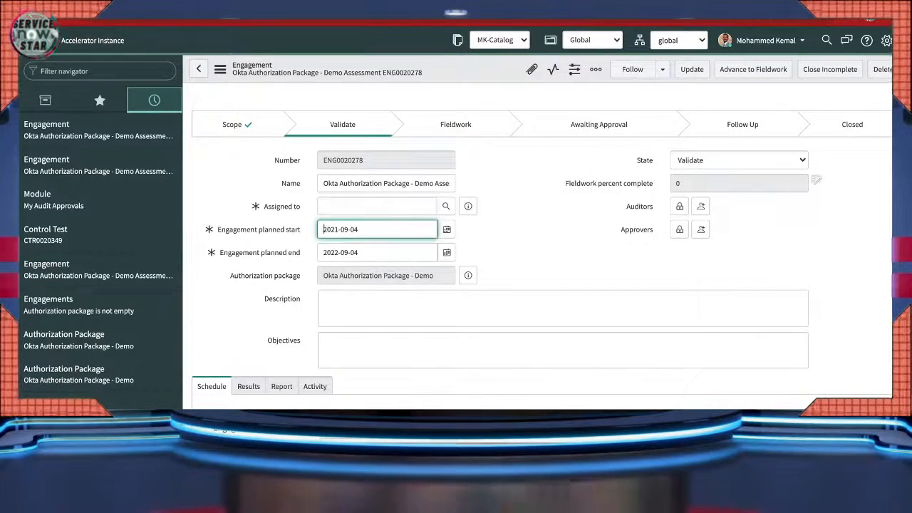
pyautogui.hotkey('shift', 'Tab')
pyautogui.write('Z')
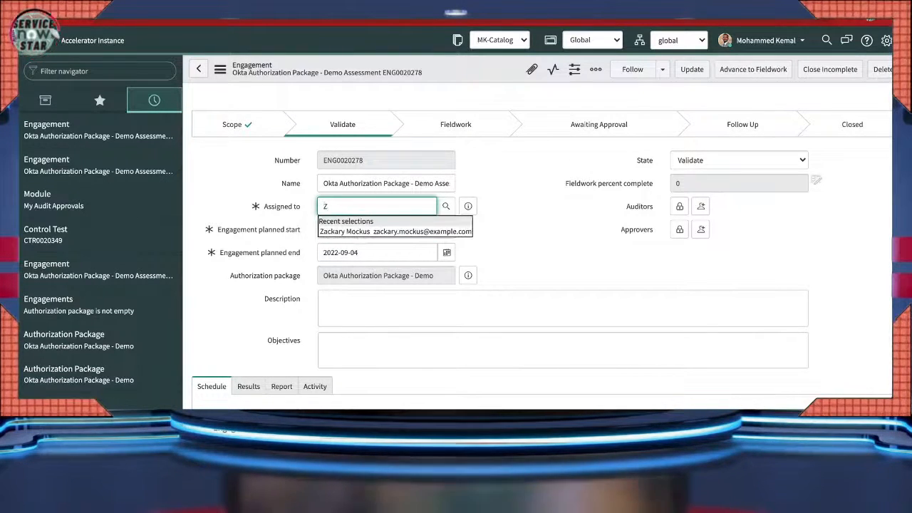
pyautogui.press('Down')
pyautogui.press('Return')
pyautogui.click(220, 69)
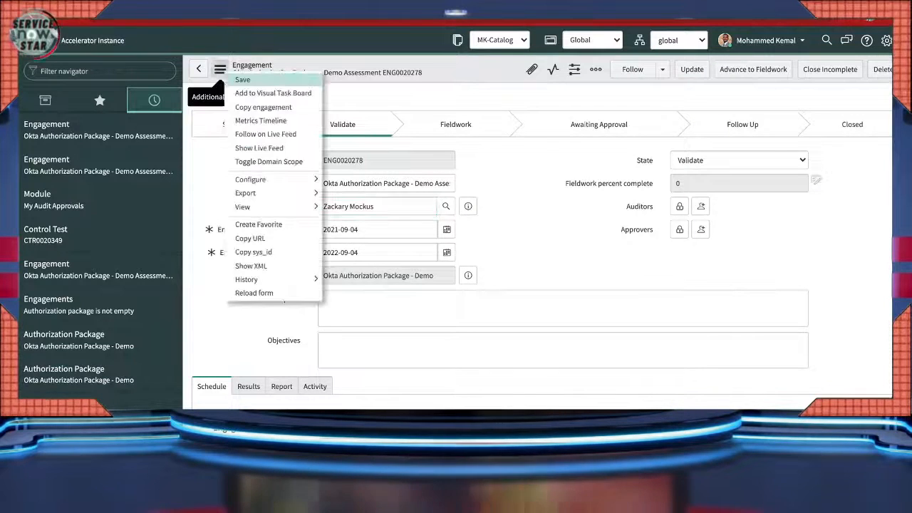
pyautogui.click(243, 80)
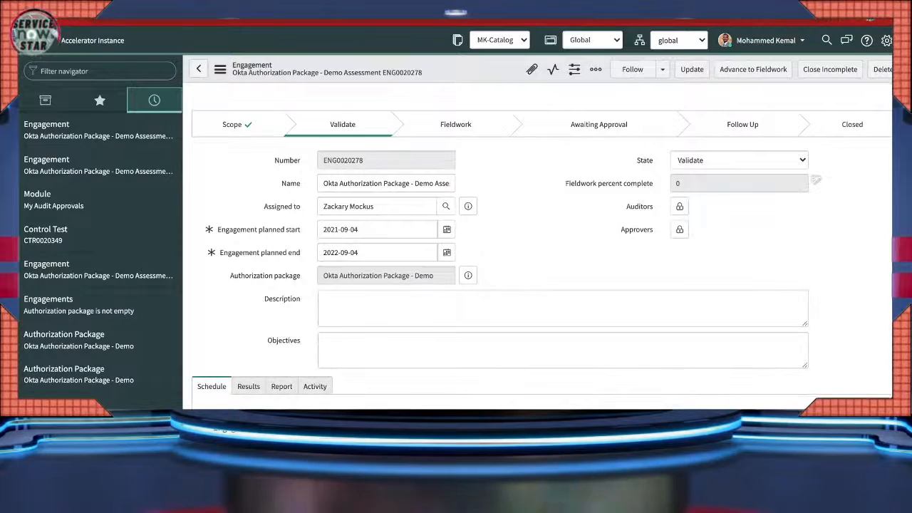
# - Assign CTR0020349 to the user inline in the Audit Tasks list and save the cell
pyautogui.scroll(-10, 542, 286)
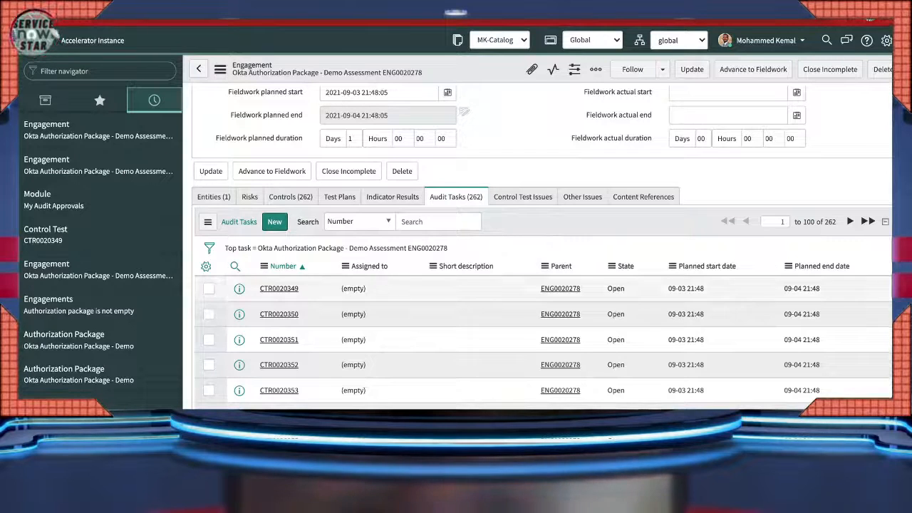
pyautogui.doubleClick(355, 289)
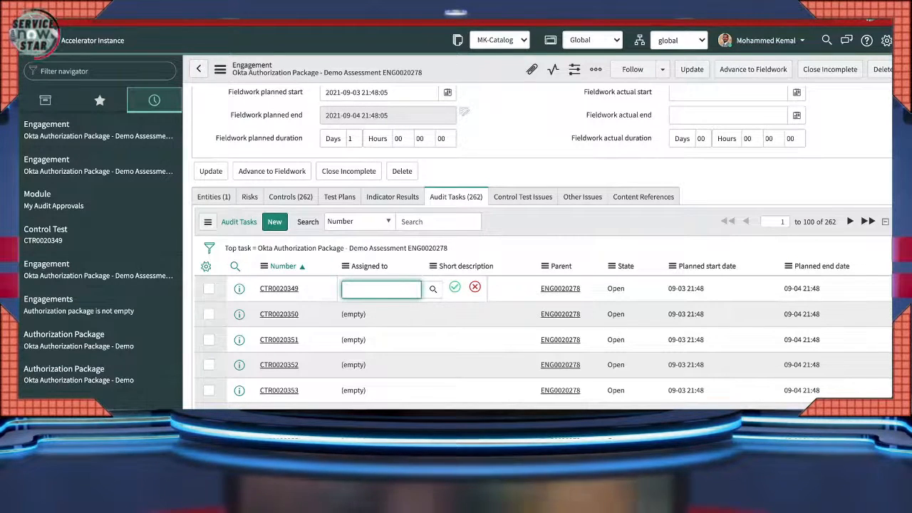
pyautogui.click(433, 290)
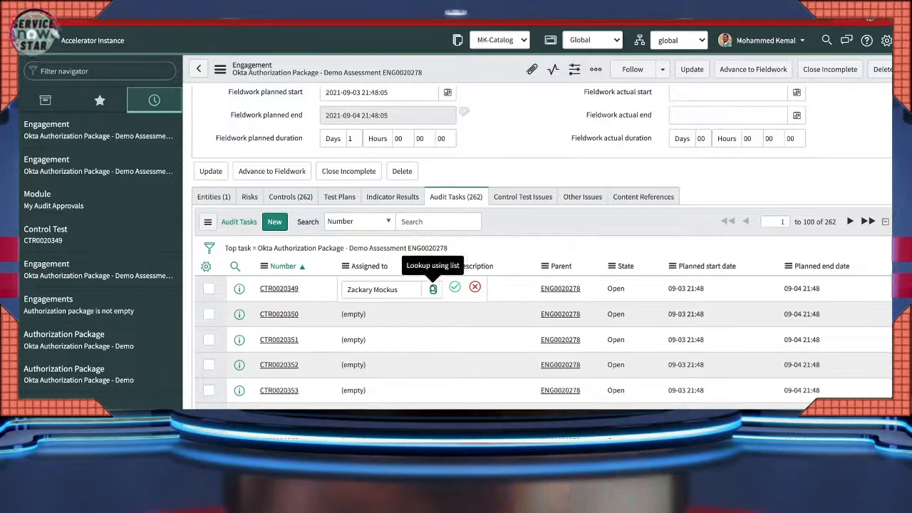
pyautogui.click(454, 287)
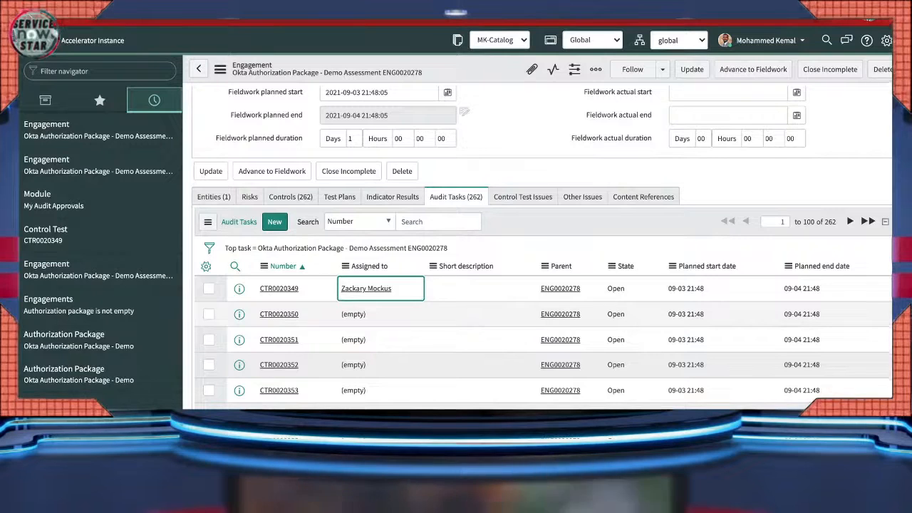
pyautogui.scroll(-1, 428, 271)
pyautogui.click(380, 250)
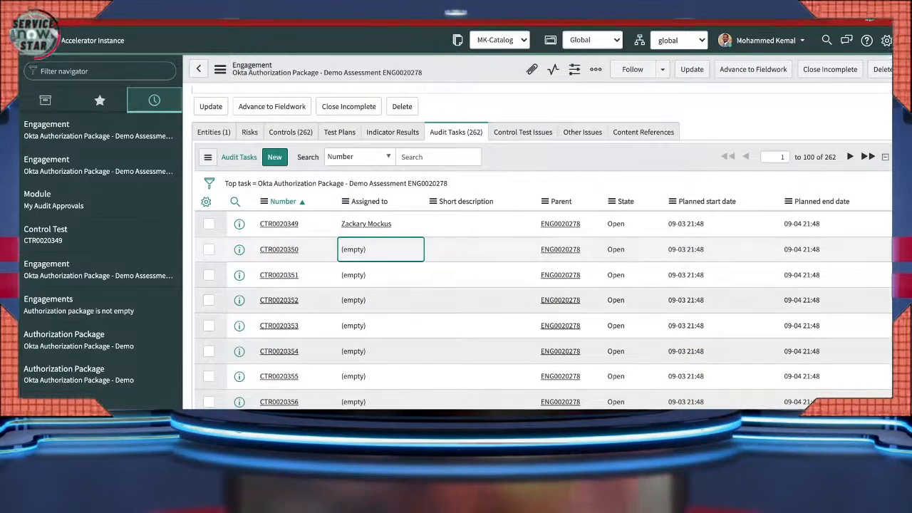
# - Open CTR0020349 and set design effectiveness to Effective with expectations 'Perfectly done'
pyautogui.click(279, 224)
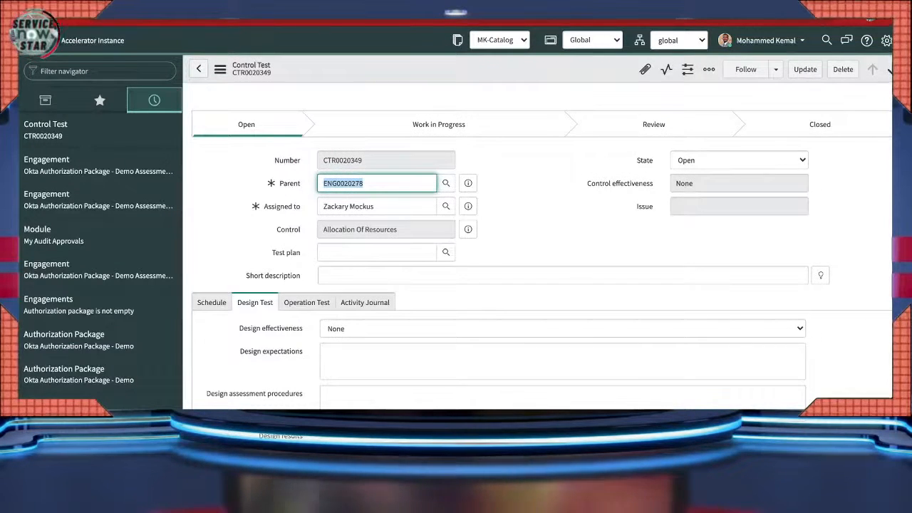
pyautogui.scroll(-1, 542, 285)
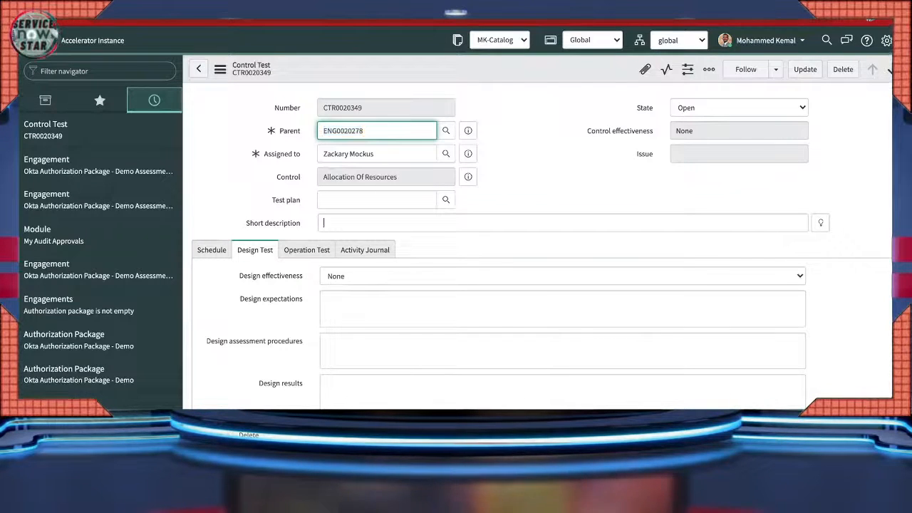
pyautogui.click(324, 223)
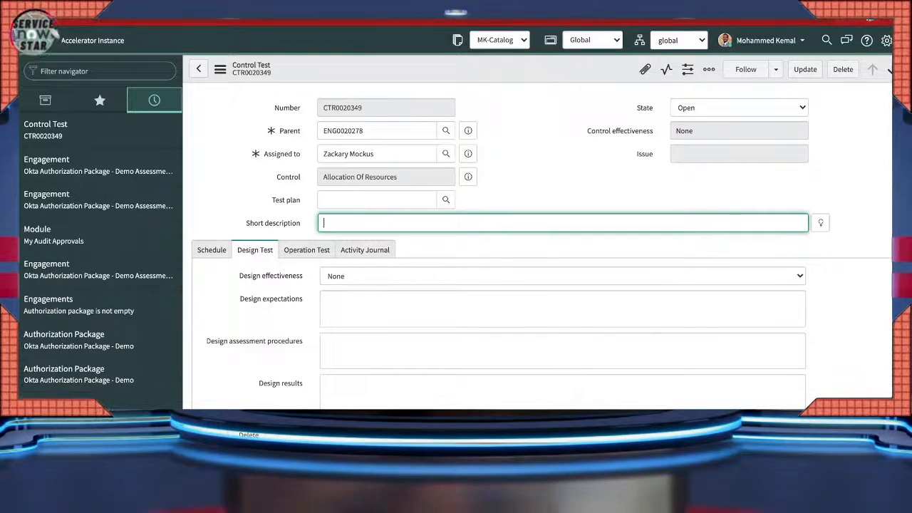
pyautogui.click(562, 275)
pyautogui.click(343, 290)
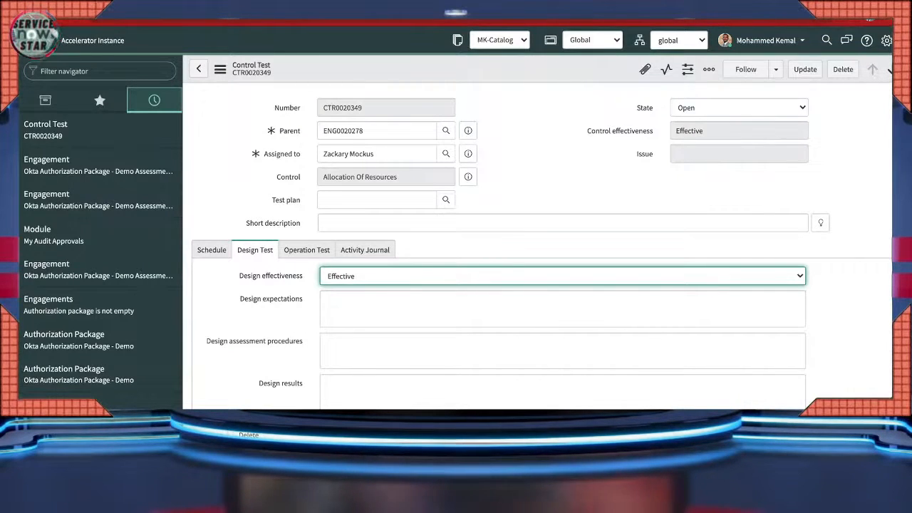
pyautogui.click(327, 300)
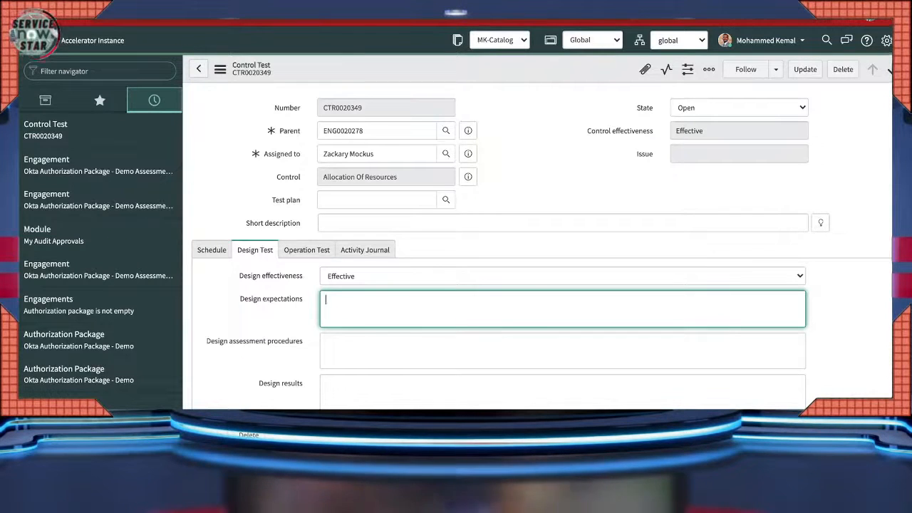
pyautogui.write('Perfect')
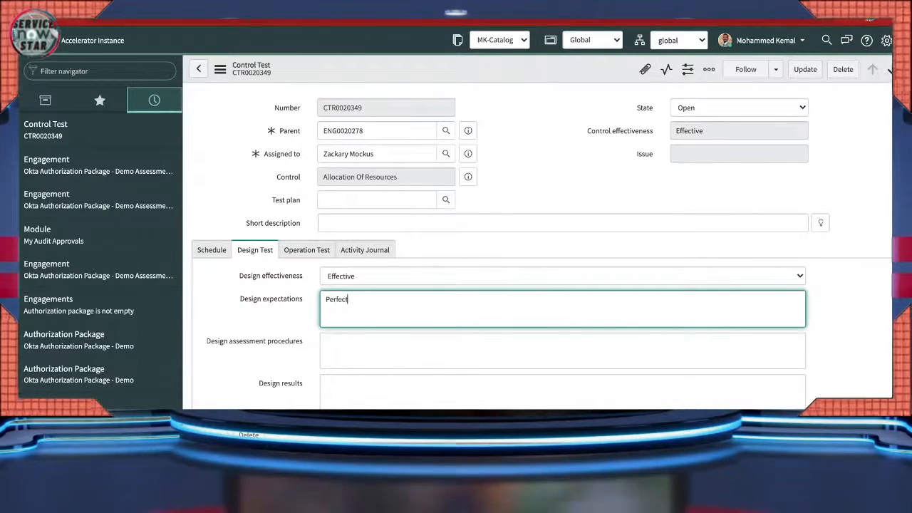
pyautogui.write('ly done!')
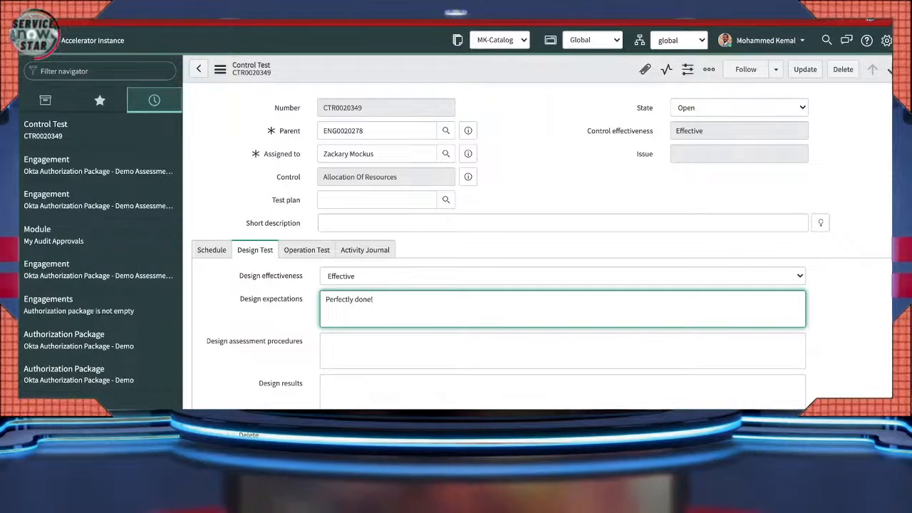
pyautogui.click(307, 250)
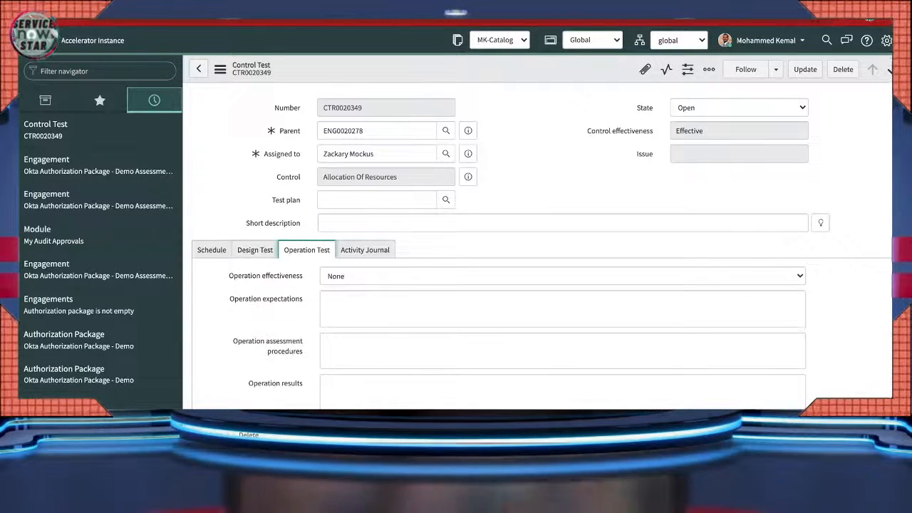
# - Set operation effectiveness to Effective and state to Work In Progress, then save
pyautogui.click(399, 276)
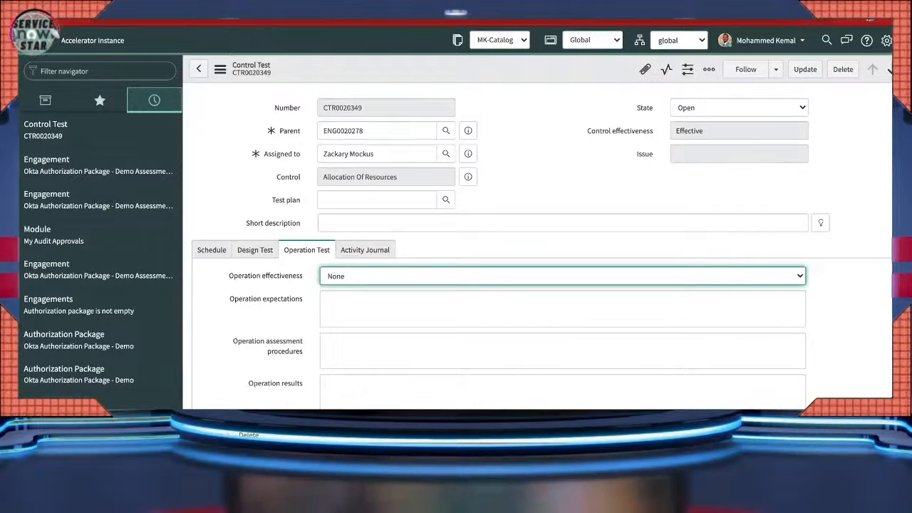
pyautogui.click(399, 291)
pyautogui.scroll(1, 499, 285)
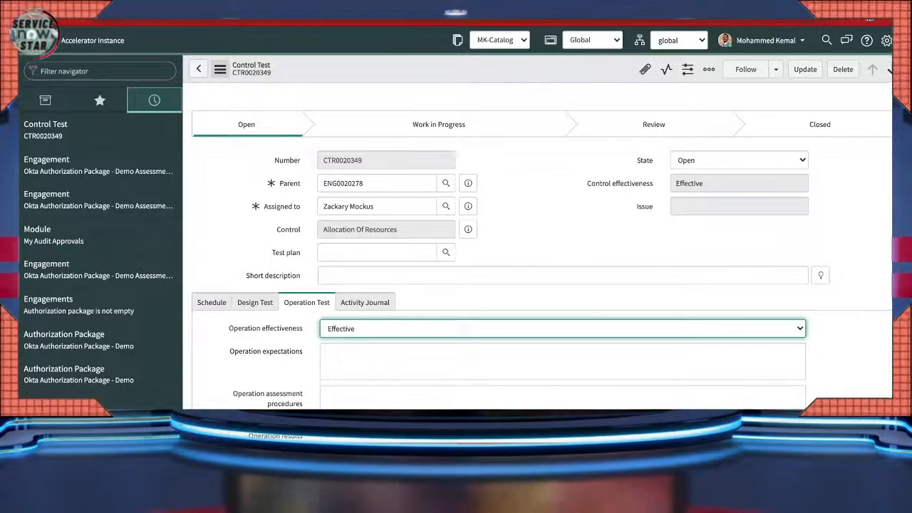
pyautogui.click(740, 160)
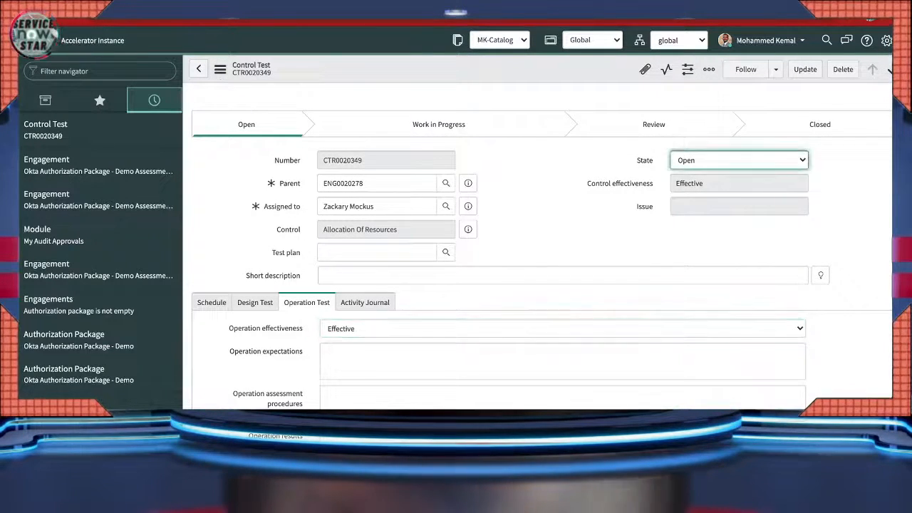
pyautogui.click(739, 175)
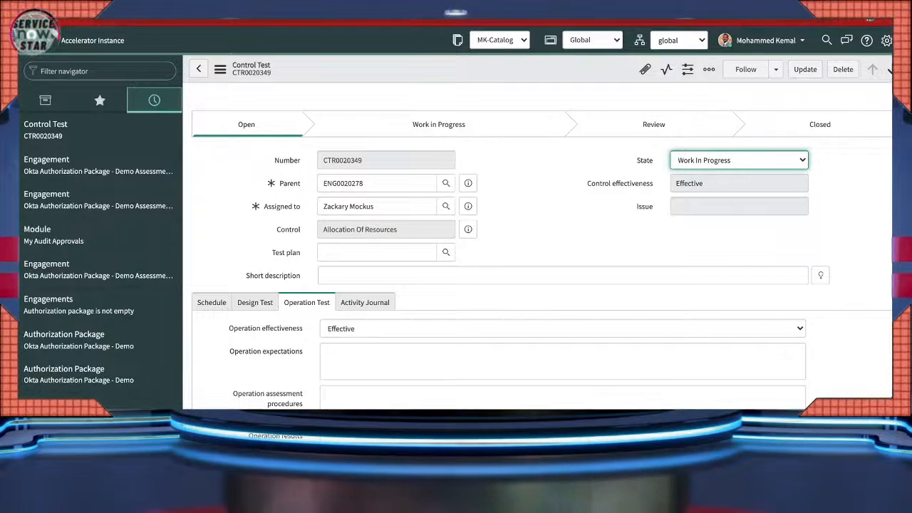
pyautogui.click(220, 69)
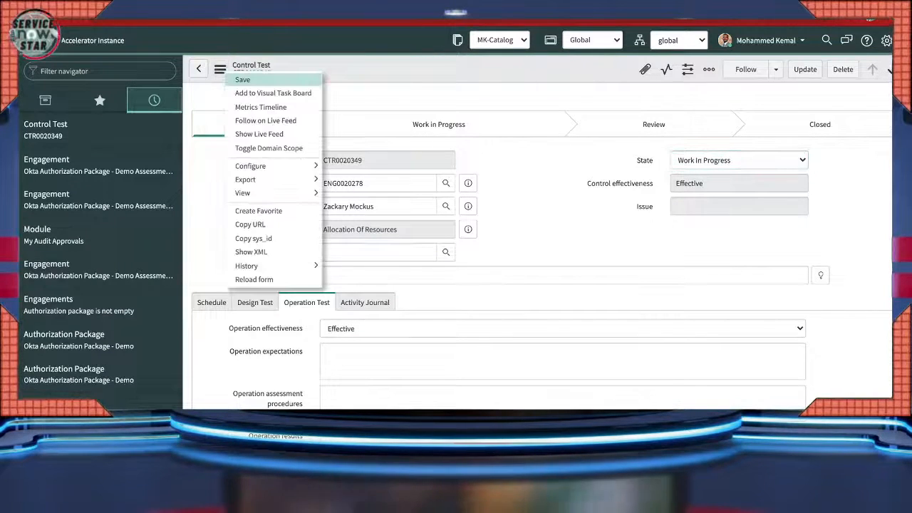
pyautogui.click(243, 79)
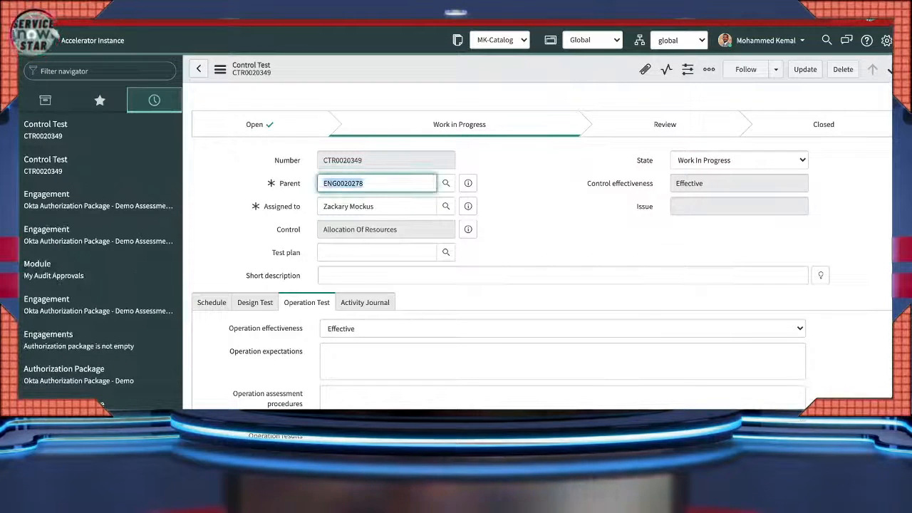
# - Change the control test's state to Closed Complete and update the record
pyautogui.moveTo(587, 183); pyautogui.dragTo(647, 184)
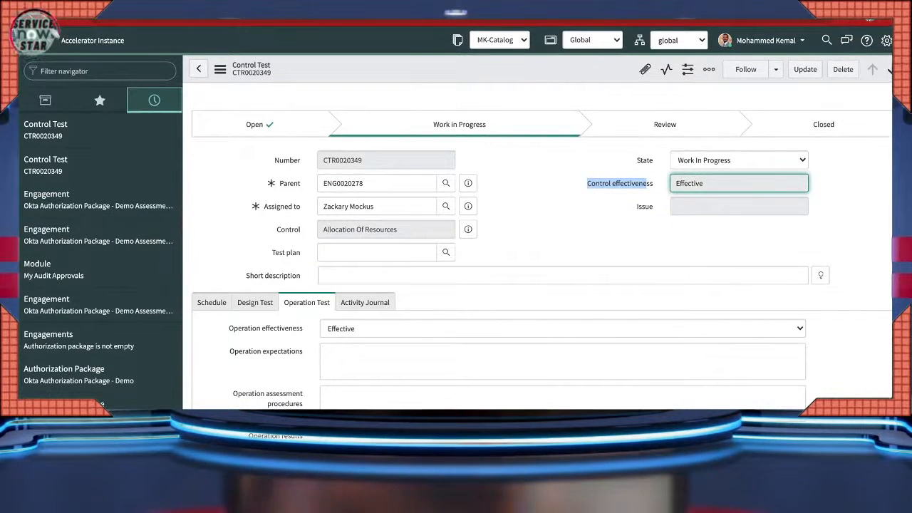
pyautogui.click(740, 160)
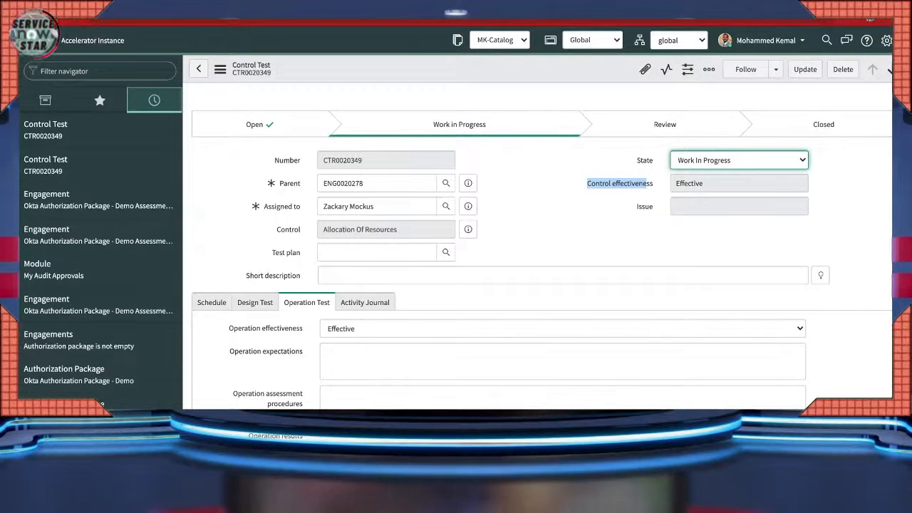
pyautogui.click(712, 186)
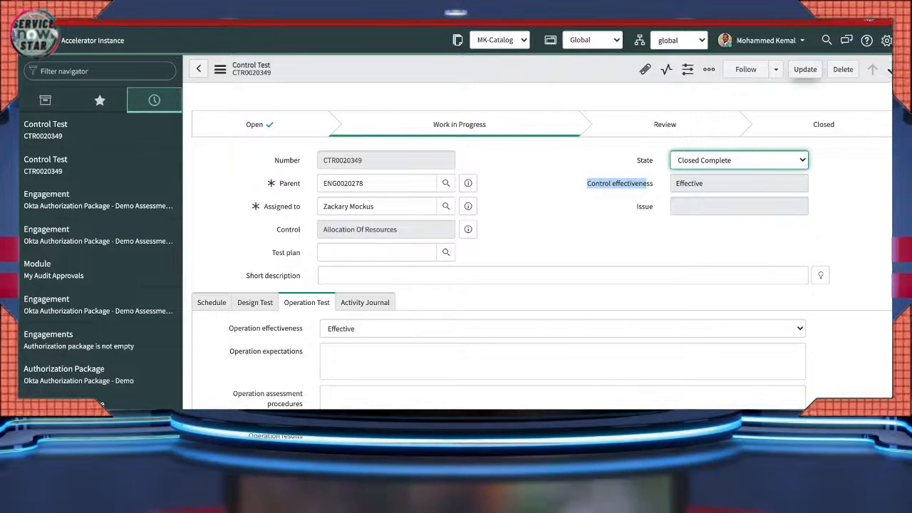
pyautogui.click(805, 70)
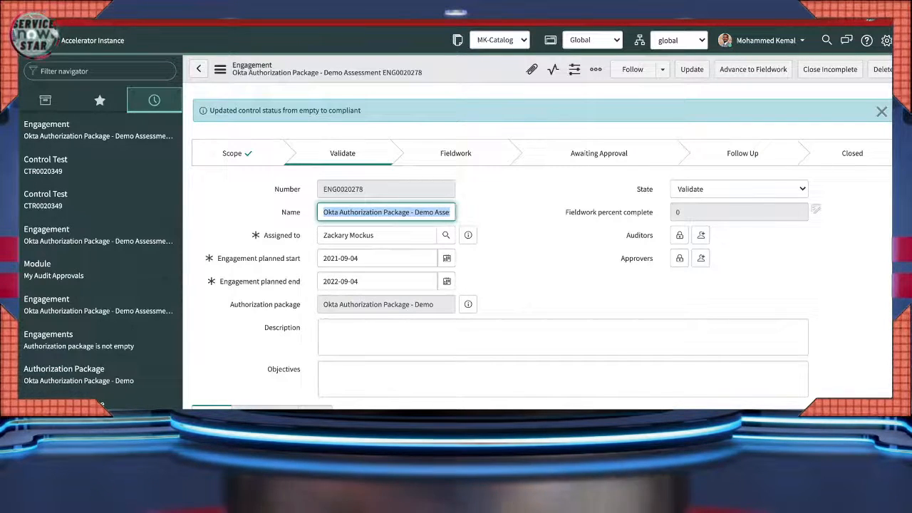
# - Check the 'compliant' control status message, then open the Audit Tasks list column settings
pyautogui.moveTo(362, 111); pyautogui.dragTo(220, 110)
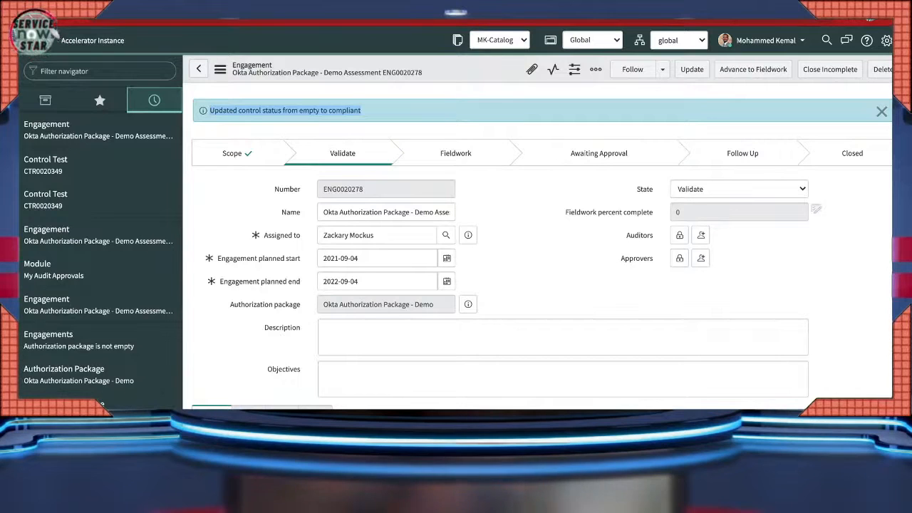
pyautogui.click(428, 111)
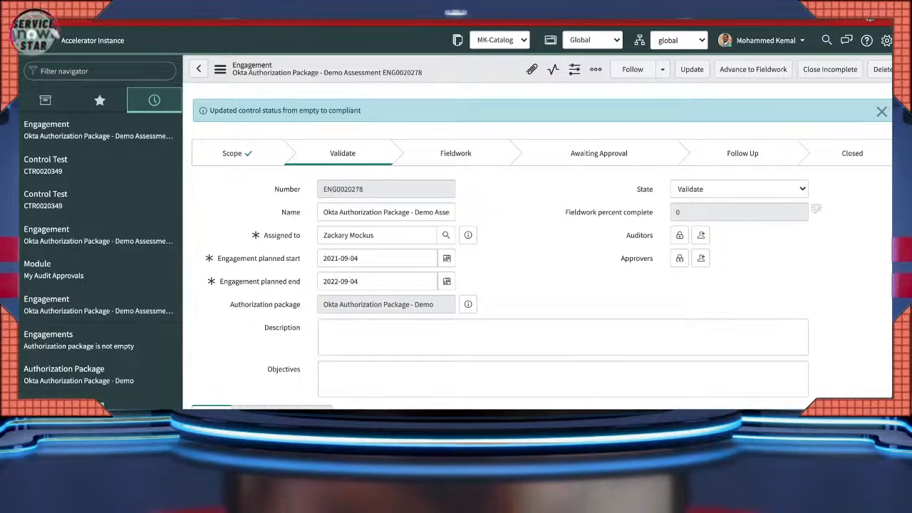
pyautogui.moveTo(361, 110); pyautogui.dragTo(329, 111)
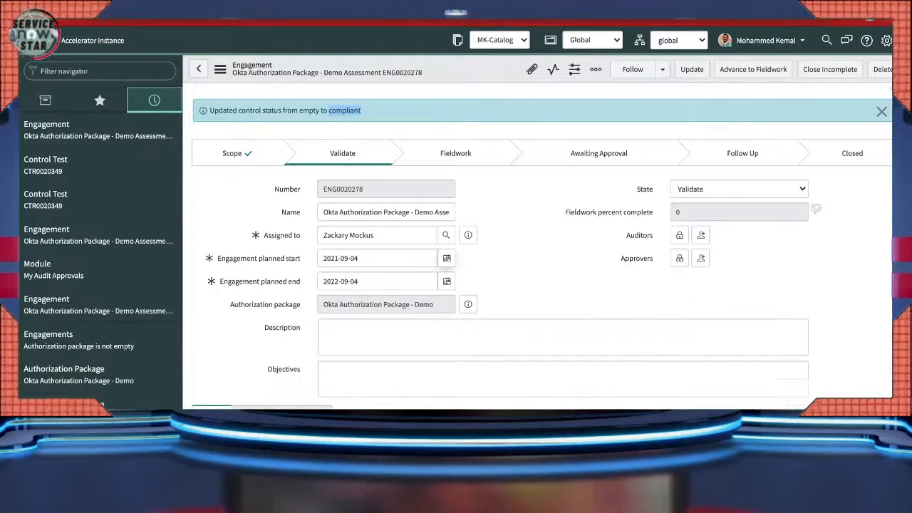
pyautogui.scroll(-10, 816, 209)
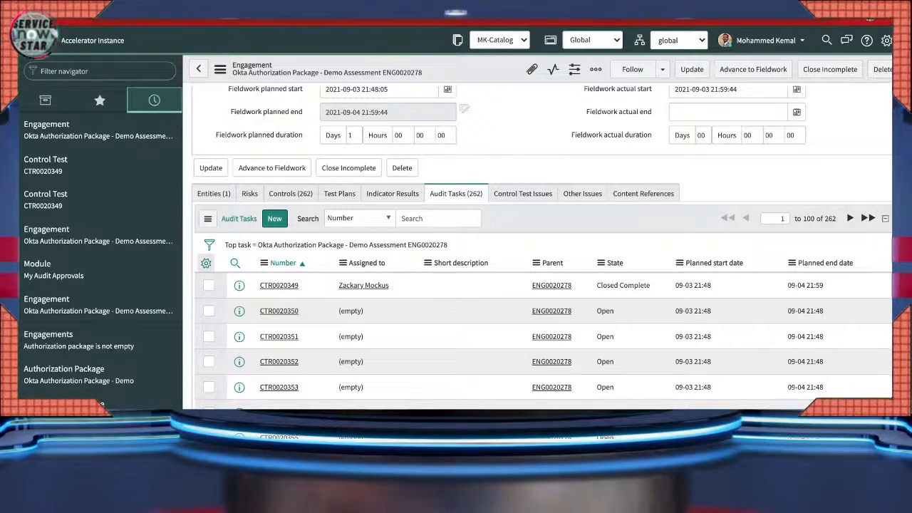
pyautogui.click(206, 263)
# - Move Status from Available to Selected in the Audit Tasks column list and apply it
pyautogui.click(434, 224)
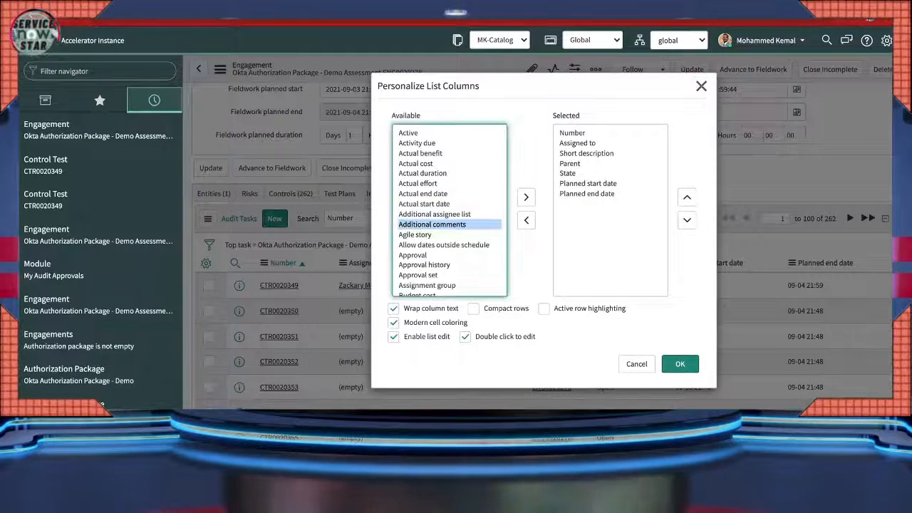
pyautogui.press('s')
pyautogui.scroll(-2, 450, 224)
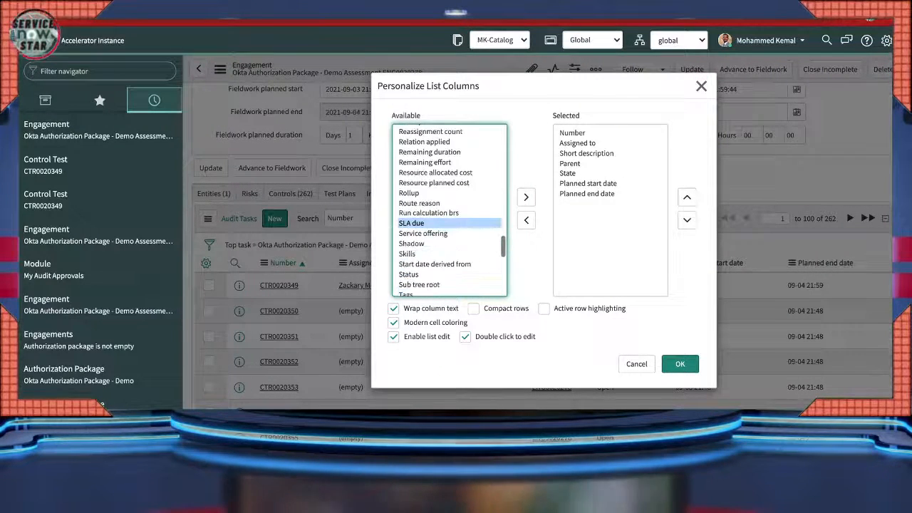
pyautogui.scroll(-1, 449, 224)
pyautogui.click(409, 245)
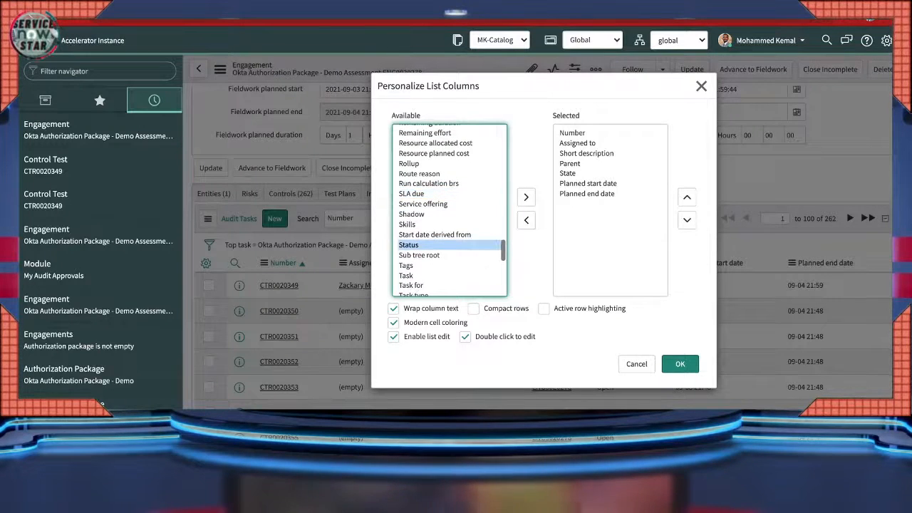
pyautogui.click(526, 198)
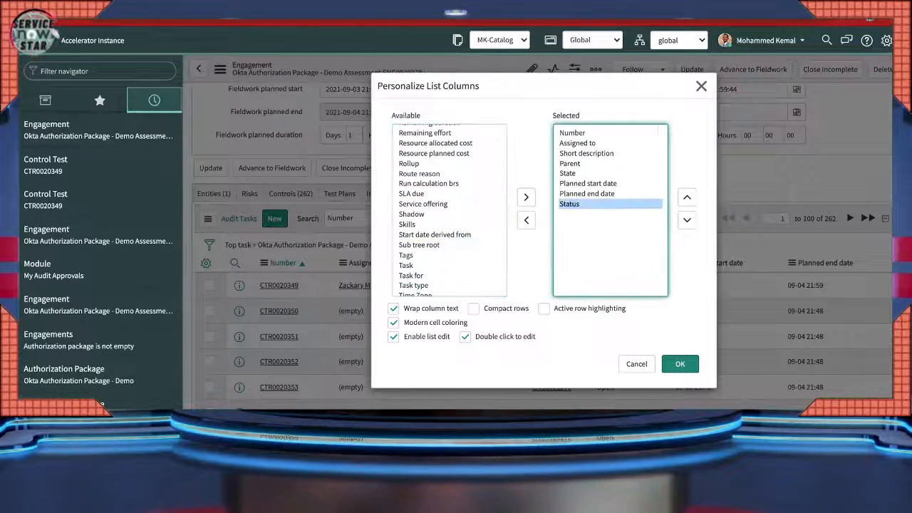
pyautogui.scroll(-2, 449, 210)
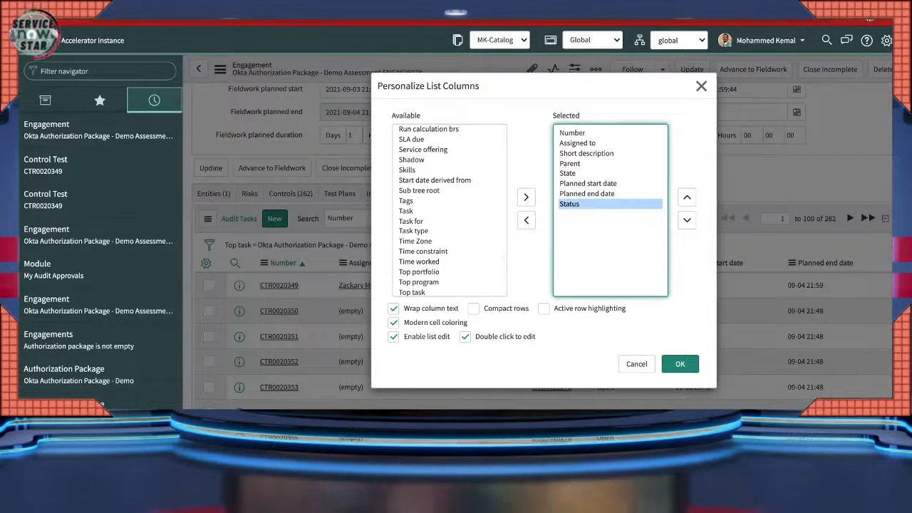
pyautogui.click(680, 364)
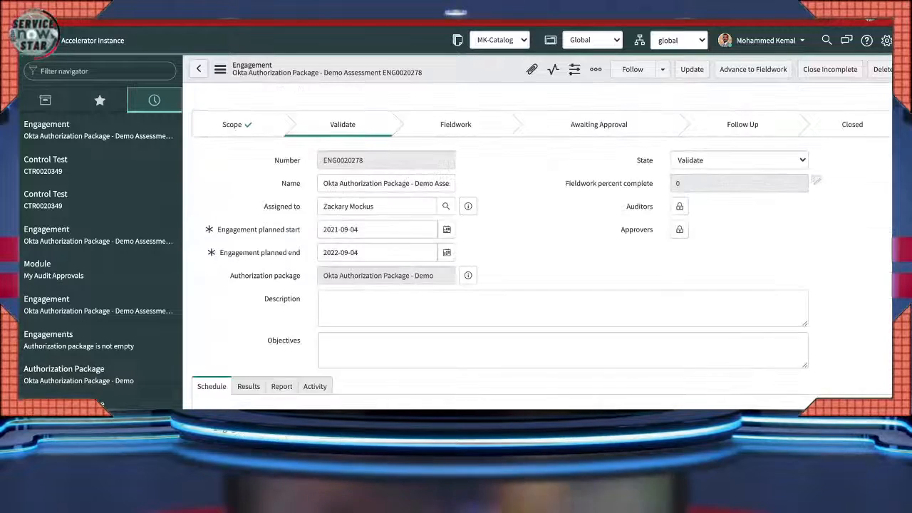
# - Scroll the reloaded engagement form to check the Audit Tasks Status column reads Green
pyautogui.scroll(-3, 680, 364)
pyautogui.scroll(-5, 464, 375)
pyautogui.scroll(5, 464, 375)
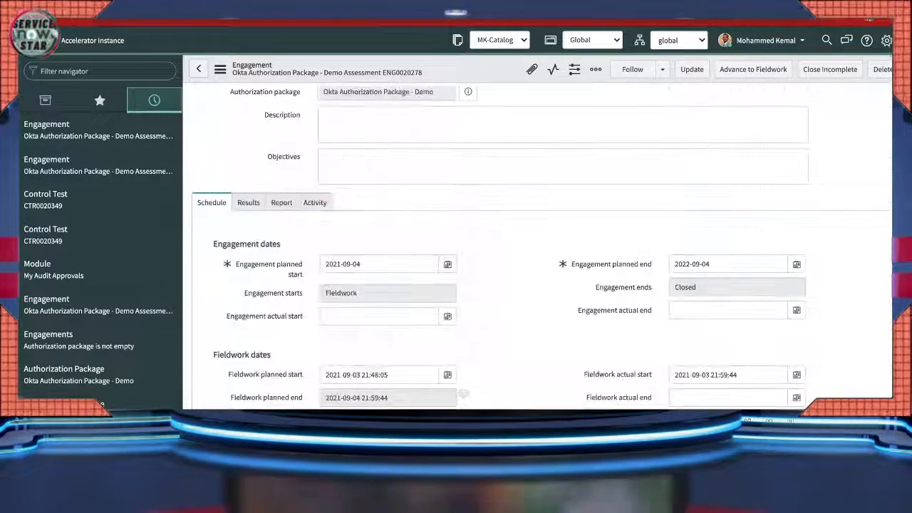
pyautogui.scroll(-3, 784, 335)
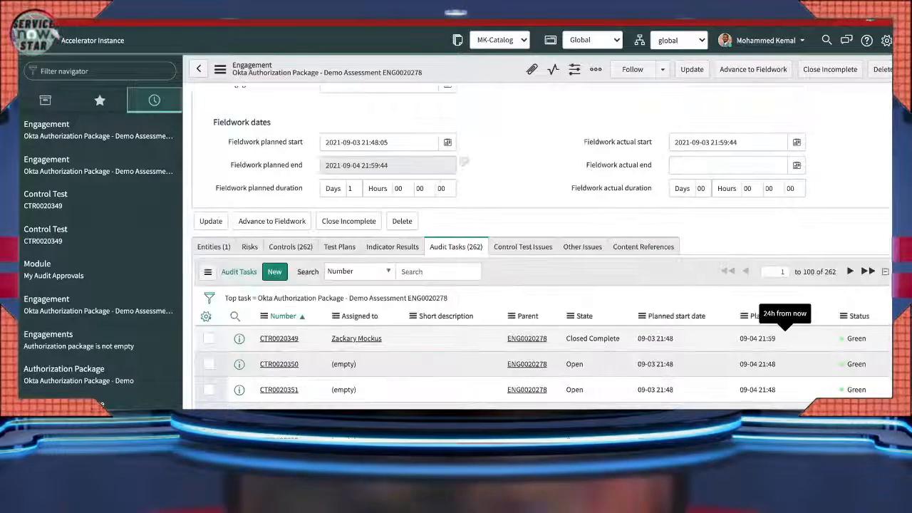
pyautogui.scroll(-2, 784, 332)
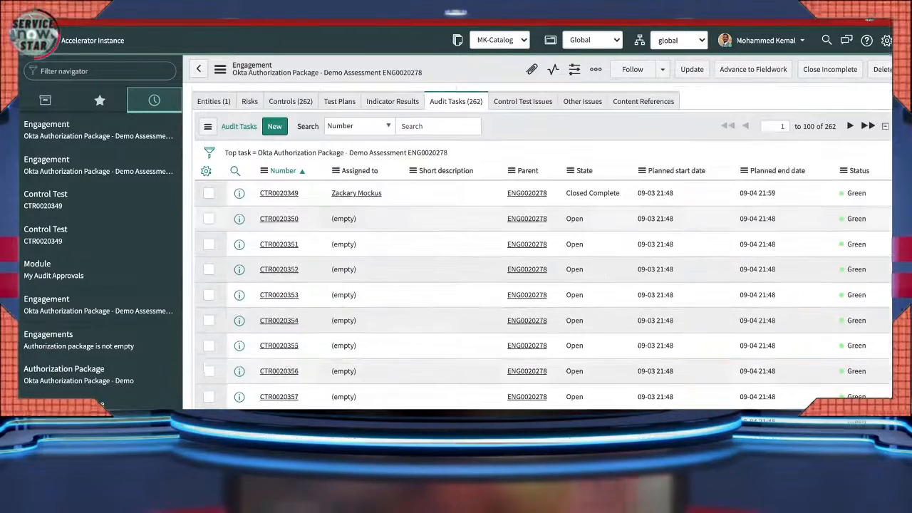
pyautogui.scroll(3, 542, 250)
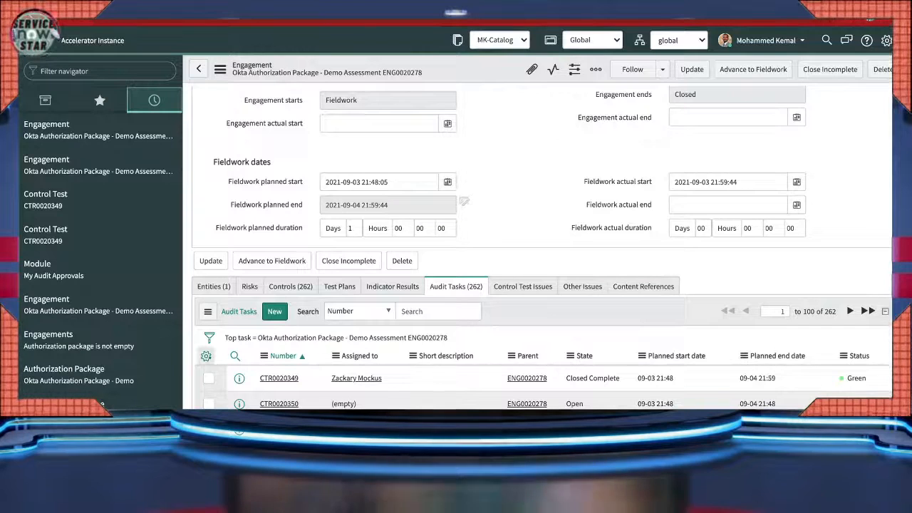
# - Reopen Audit Tasks column settings, browse Available fields to SLA due, and cancel unchanged
pyautogui.click(206, 356)
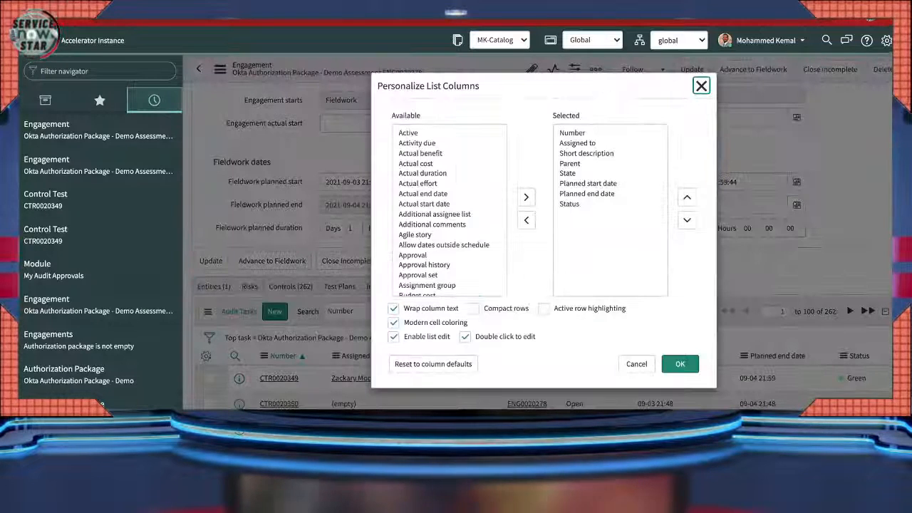
pyautogui.click(433, 225)
pyautogui.press('s')
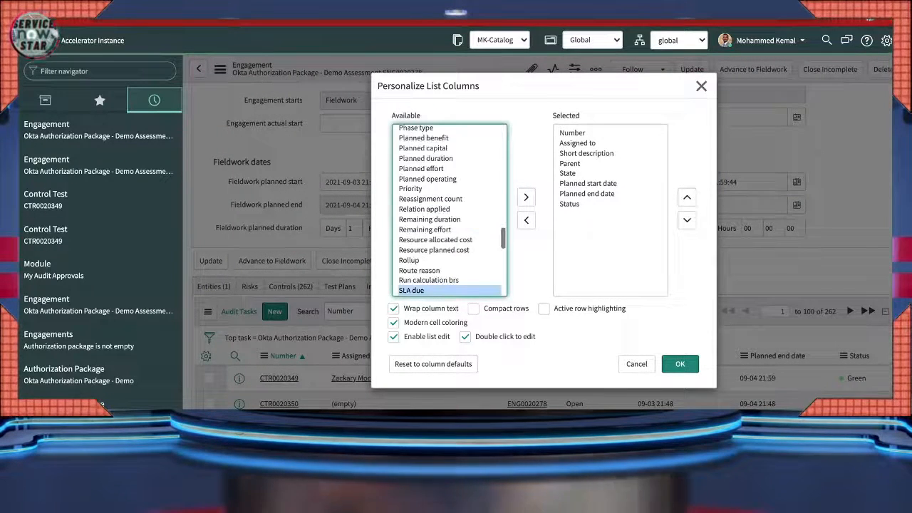
pyautogui.scroll(-3, 449, 210)
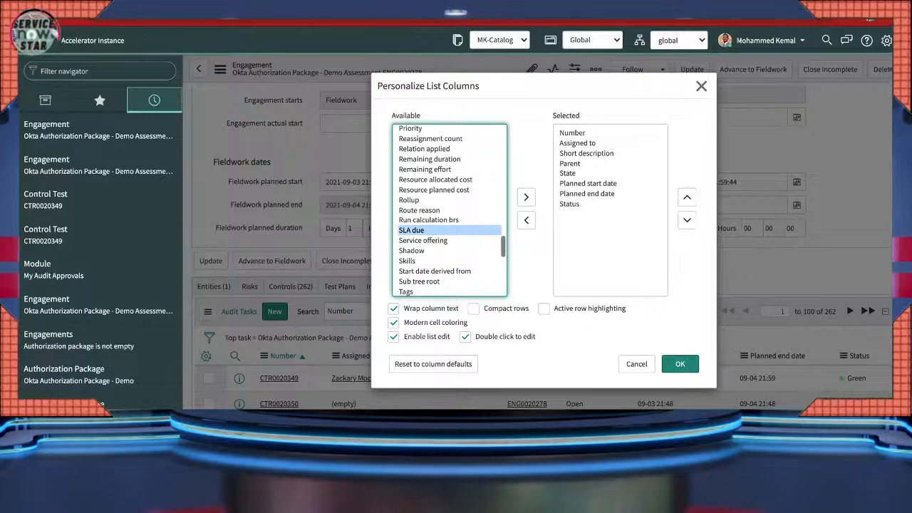
pyautogui.scroll(-2, 449, 211)
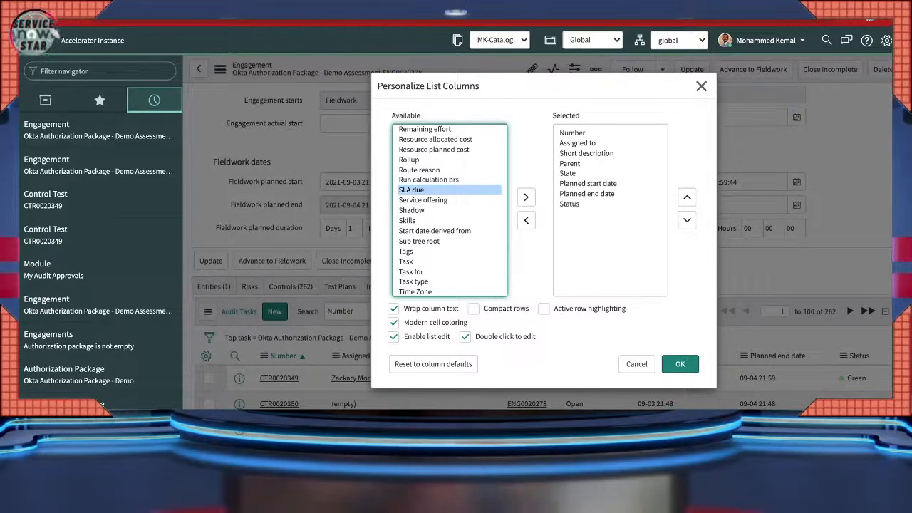
pyautogui.click(680, 364)
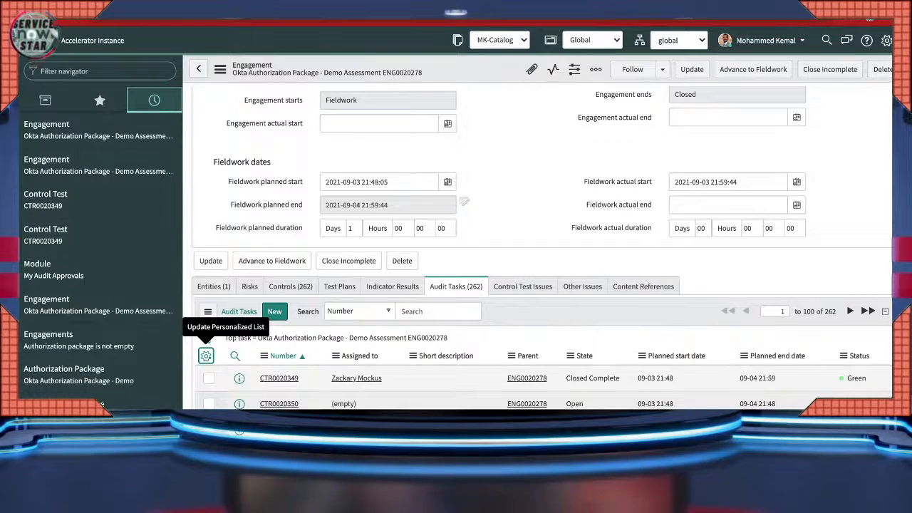
# - Switch engagement ENG0020278 to its Controls (262) related list and scroll through it
pyautogui.scroll(-2, 537, 248)
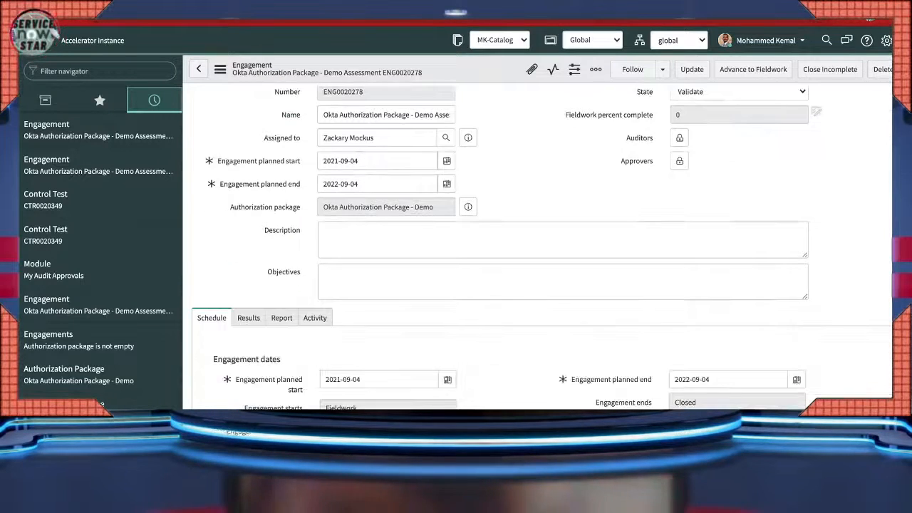
pyautogui.scroll(-10, 538, 248)
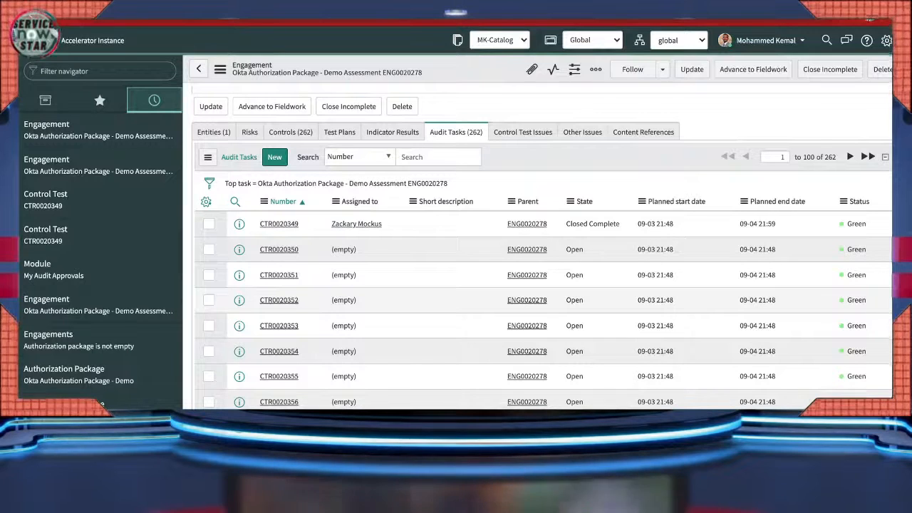
pyautogui.click(291, 132)
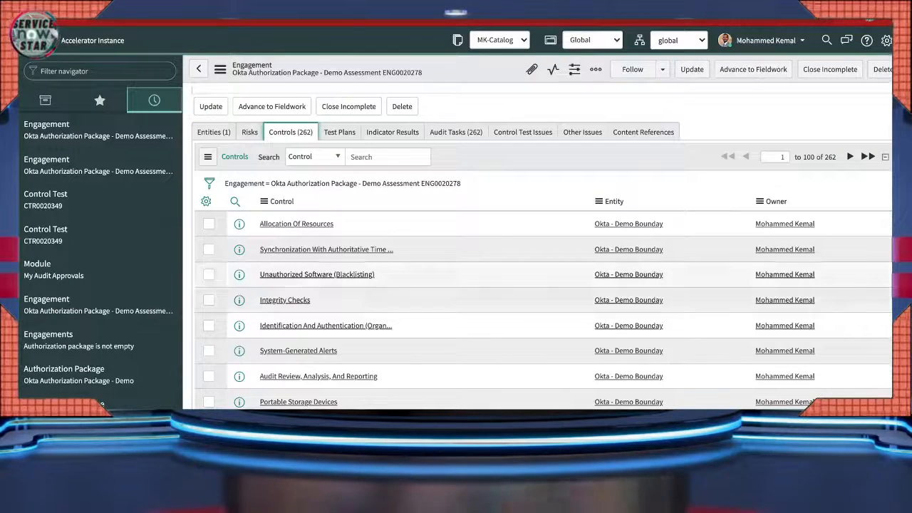
pyautogui.scroll(-2, 464, 303)
pyautogui.scroll(5, 464, 302)
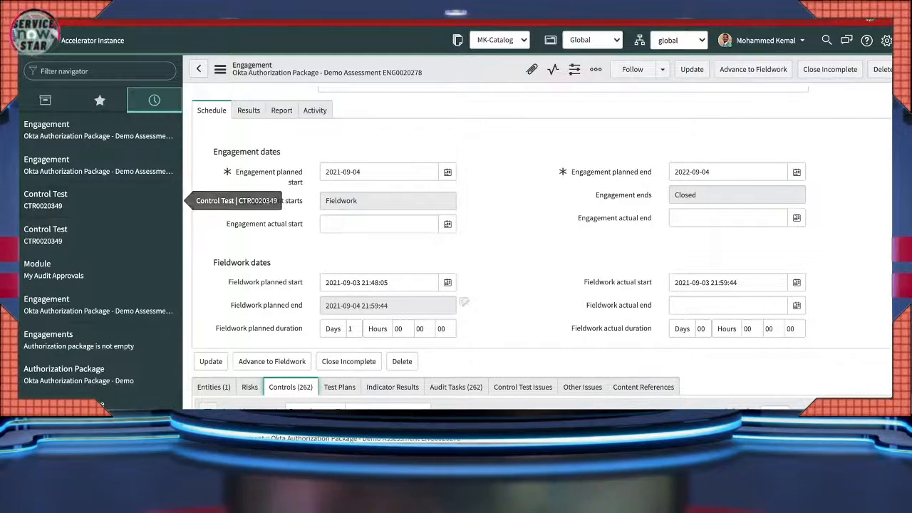
pyautogui.scroll(-2, 542, 285)
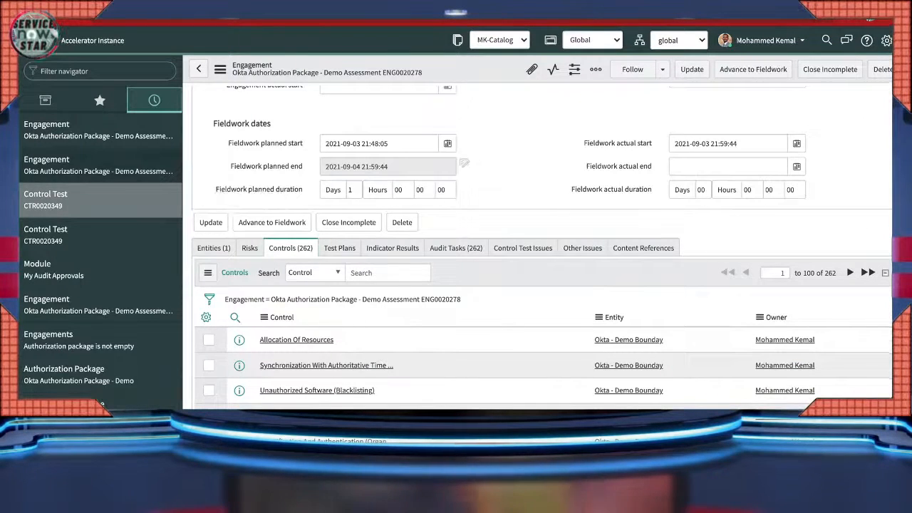
# - Open control test CTR0020349 from the navigator History
pyautogui.click(100, 199)
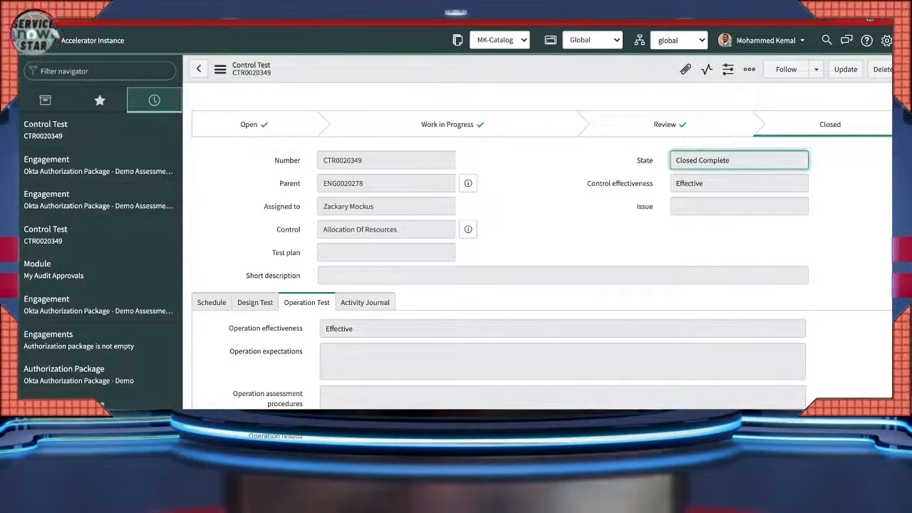
pyautogui.scroll(-2, 100, 228)
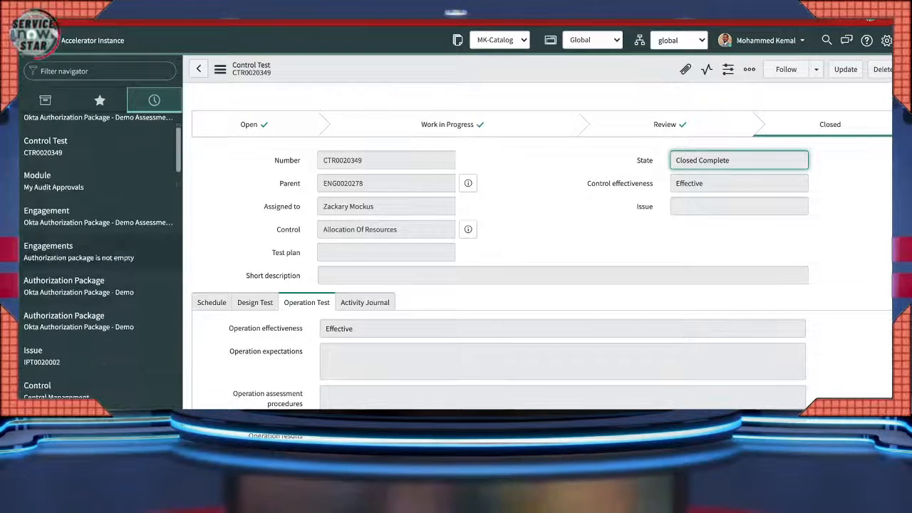
pyautogui.scroll(-2, 100, 257)
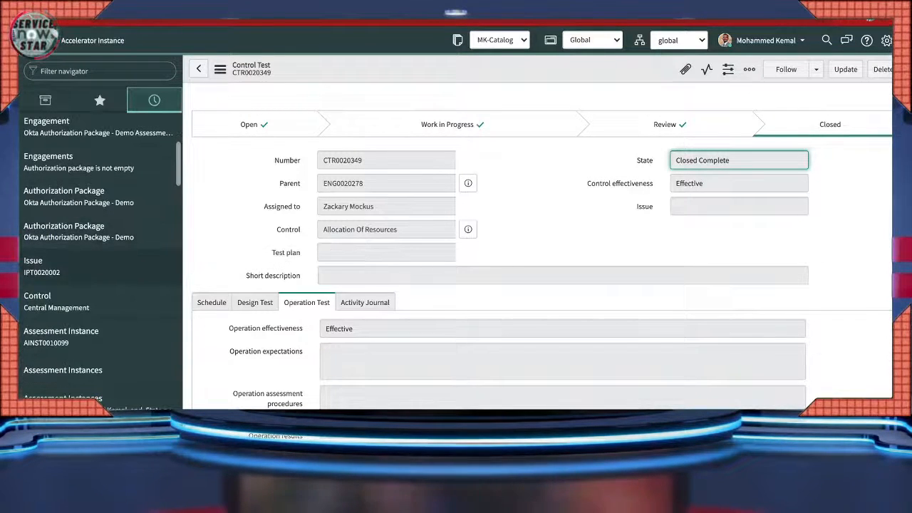
pyautogui.scroll(-3, 100, 264)
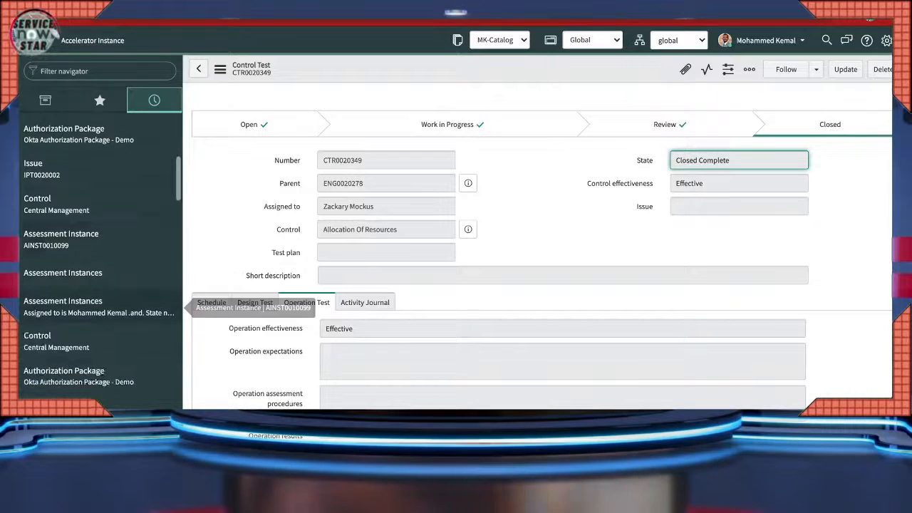
# - Open the Central Management control CTRL0022415 from History and review its record
pyautogui.click(57, 305)
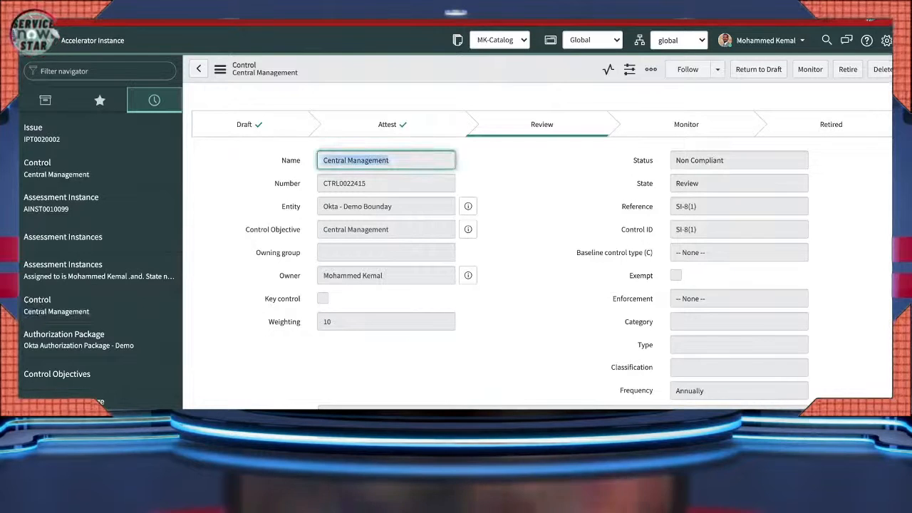
pyautogui.scroll(3, 100, 214)
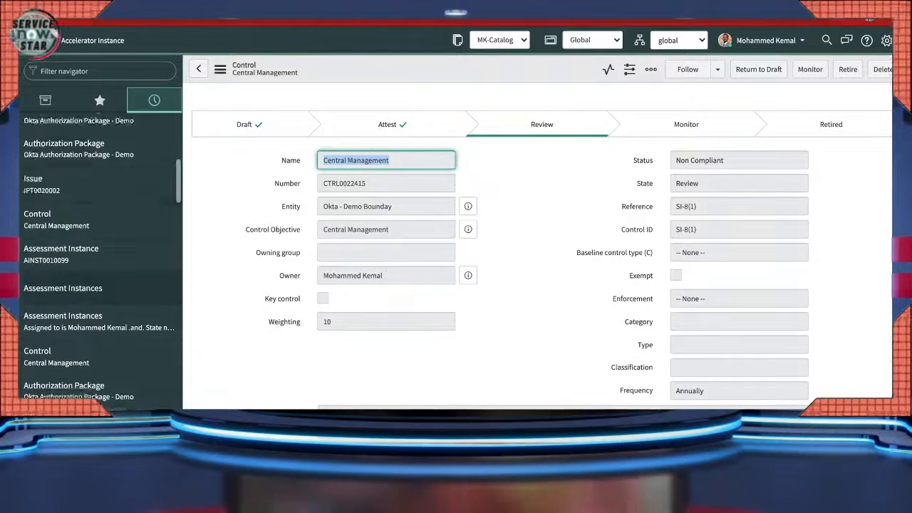
pyautogui.scroll(2, 100, 214)
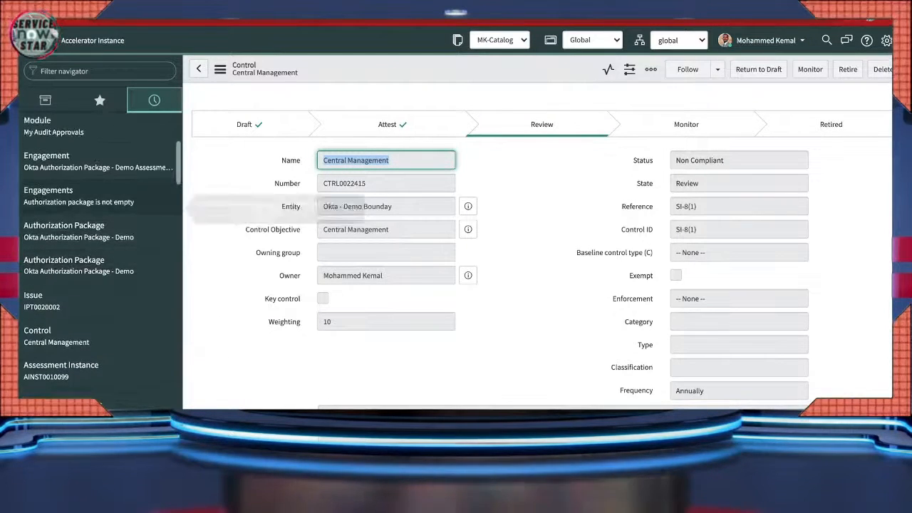
pyautogui.scroll(-5, 498, 249)
pyautogui.scroll(-5, 499, 249)
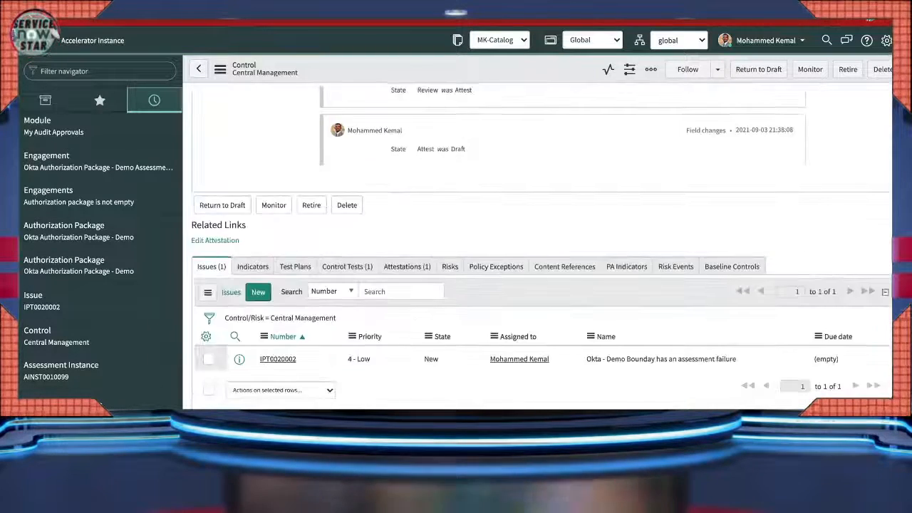
pyautogui.scroll(6, 499, 249)
pyautogui.scroll(3, 499, 249)
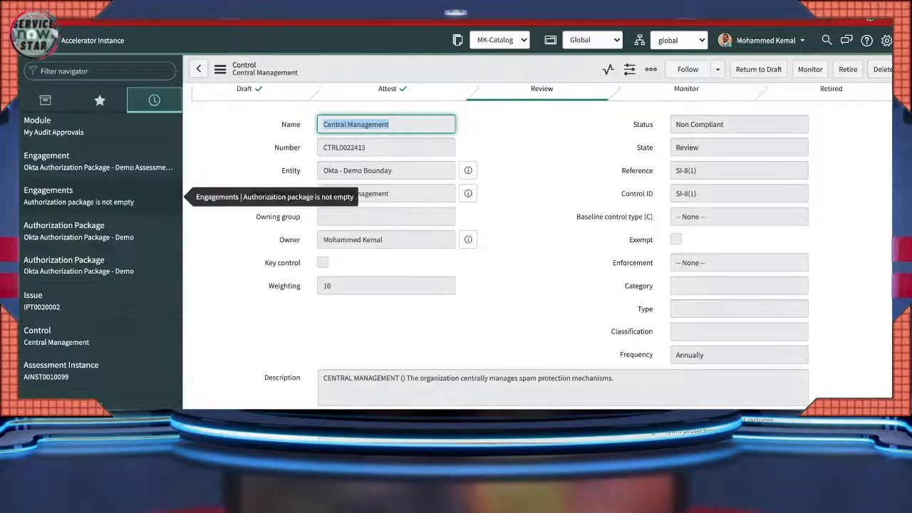
# - Reopen Okta Authorization Package - Demo Assessment from the Engagements list and find its Controls tab
pyautogui.click(71, 196)
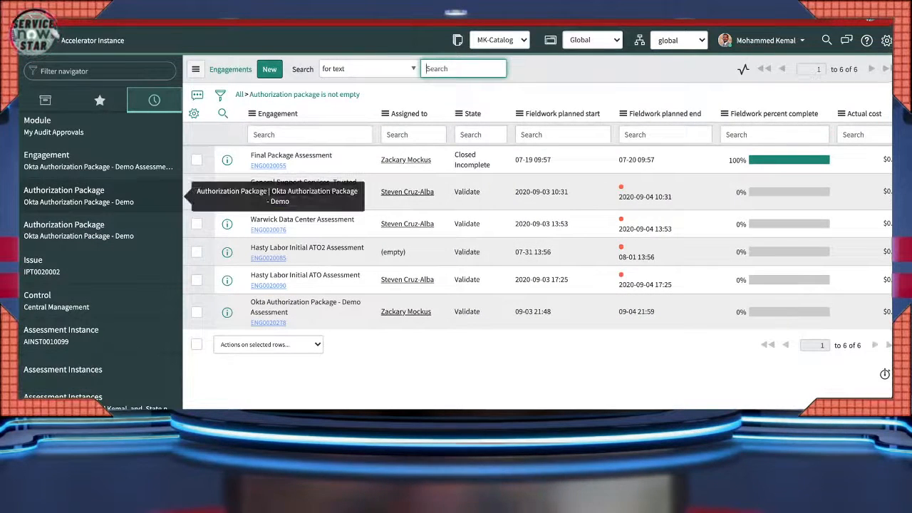
pyautogui.click(268, 323)
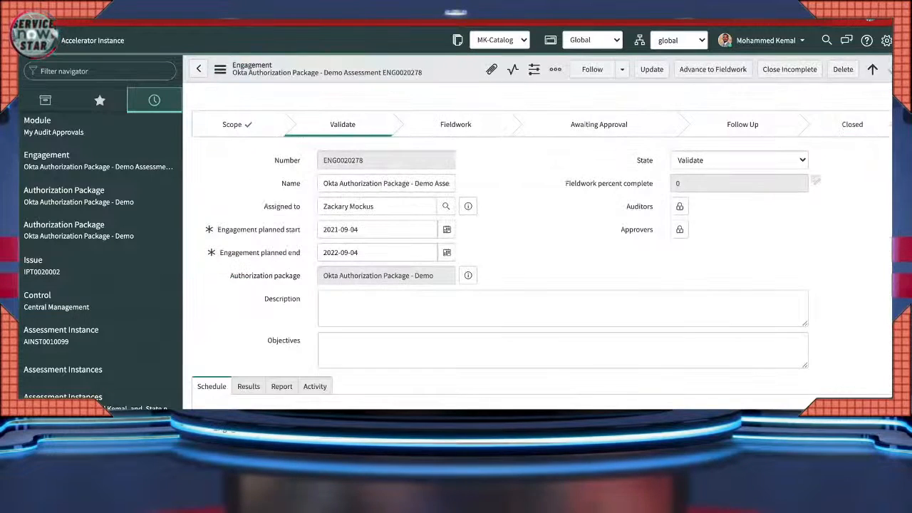
pyautogui.scroll(-15, 542, 246)
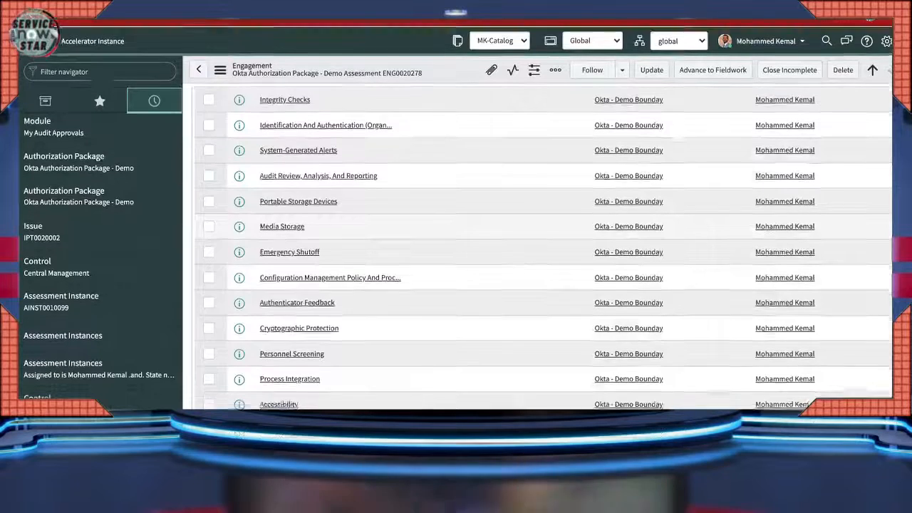
pyautogui.scroll(2, 371, 278)
pyautogui.scroll(2, 335, 264)
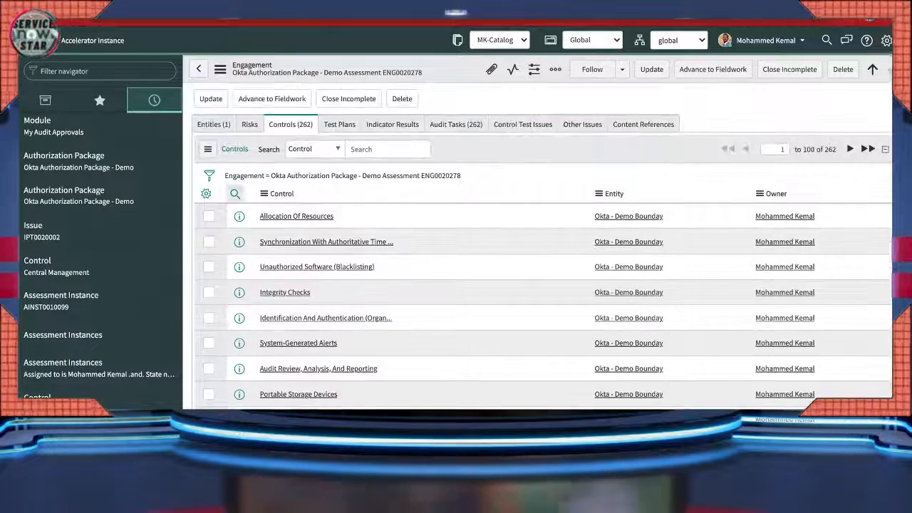
# - Search the Control column for 'Central Management', open a match, then return to the engagement
pyautogui.click(235, 194)
pyautogui.click(300, 214)
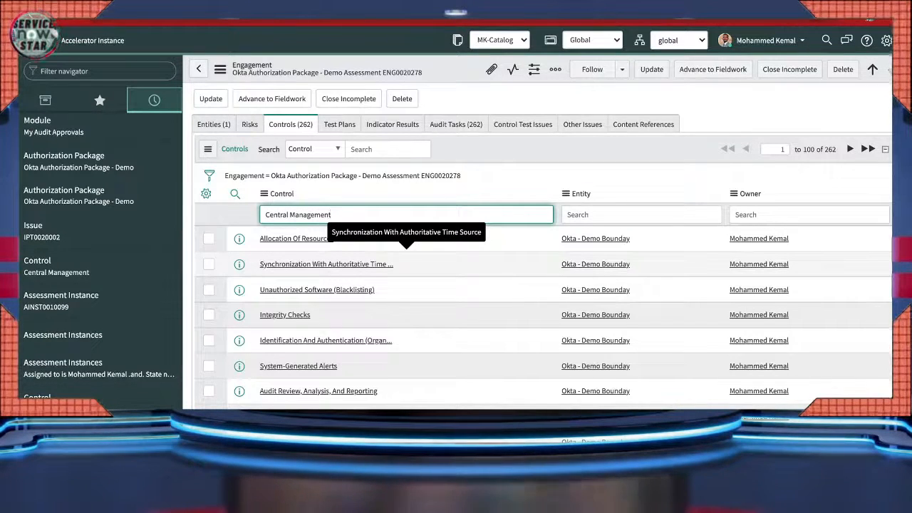
pyautogui.press('Return')
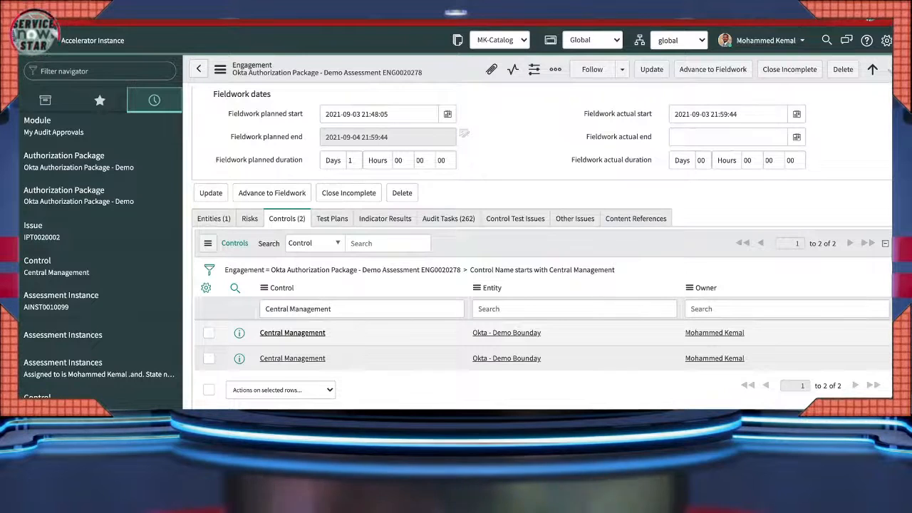
pyautogui.click(293, 333)
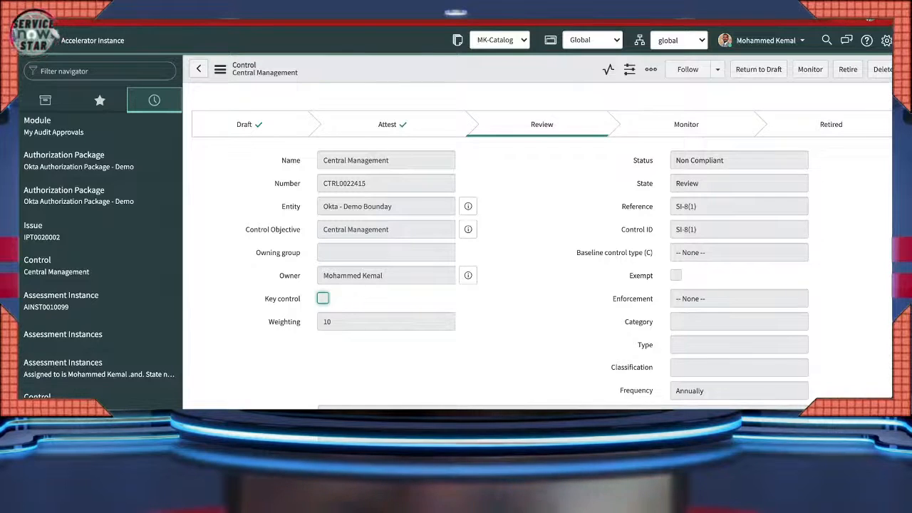
pyautogui.click(199, 69)
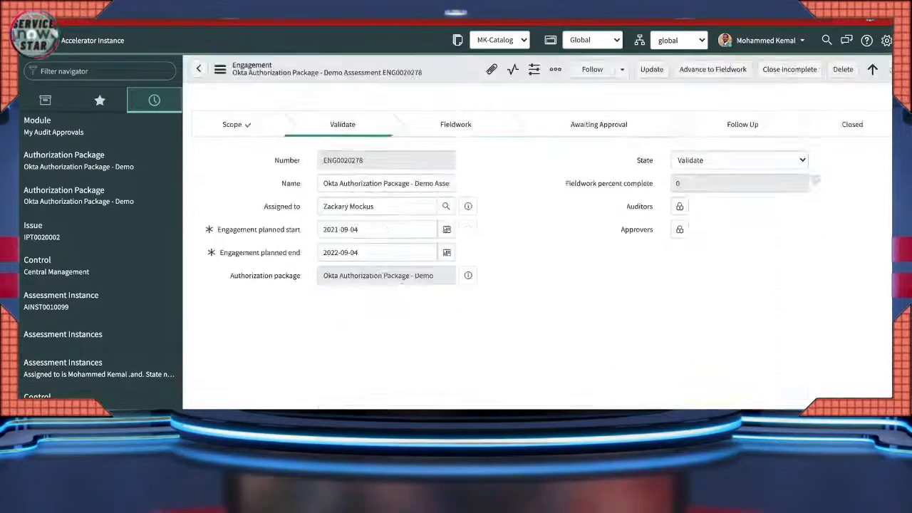
pyautogui.scroll(-7, 542, 285)
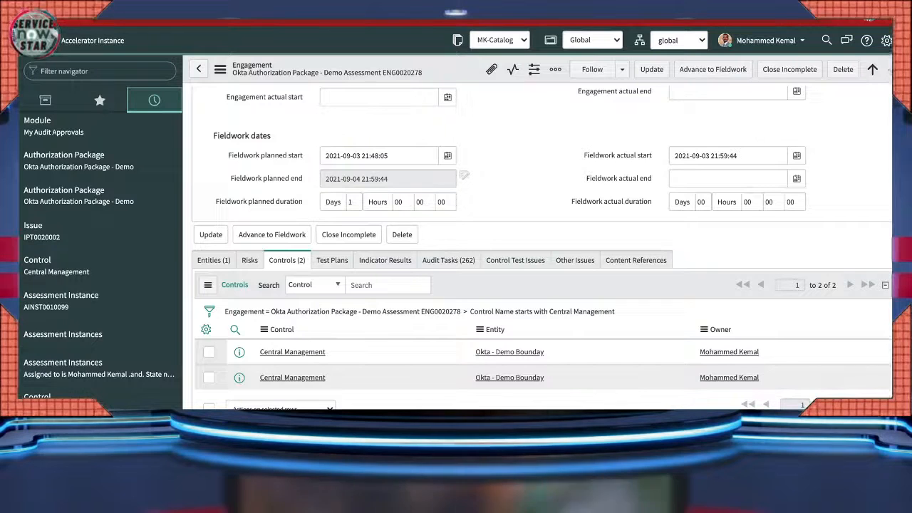
# - Toggle between the Audit Tasks and filtered Controls tabs, ending on the 262 Audit Tasks
pyautogui.click(449, 260)
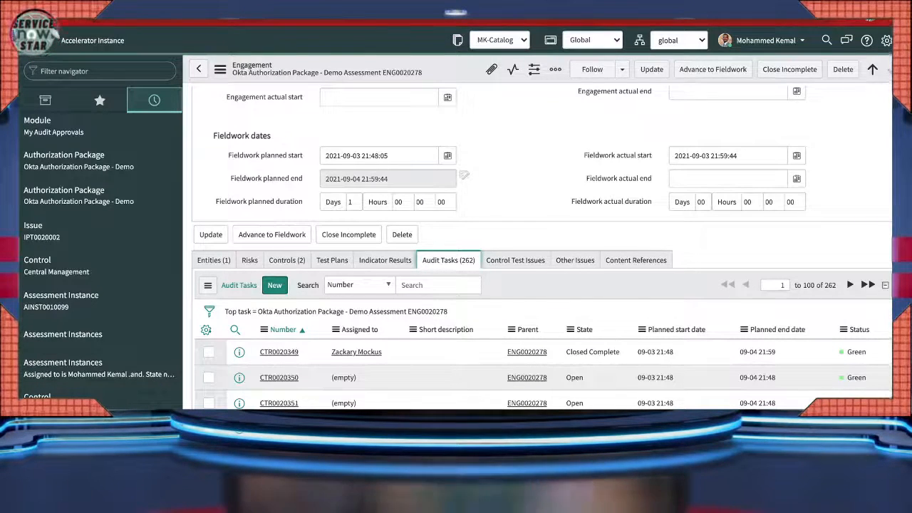
pyautogui.click(287, 260)
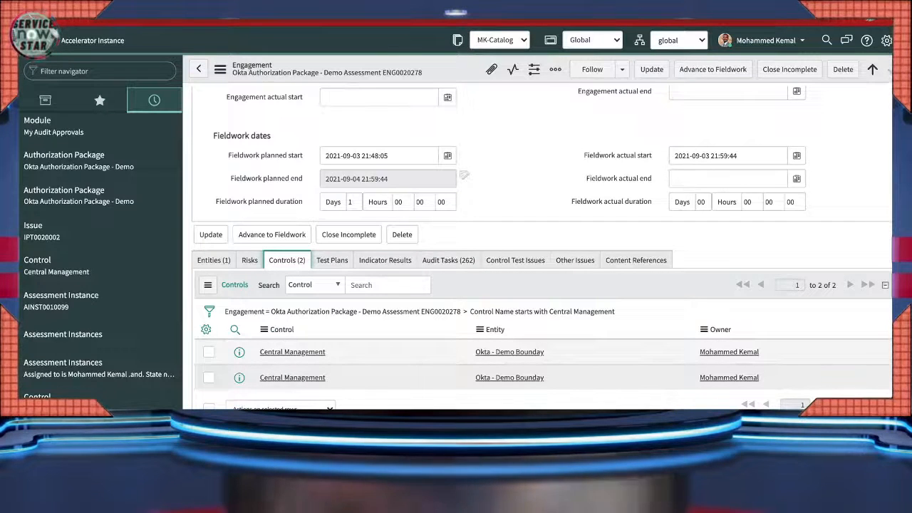
pyautogui.click(448, 261)
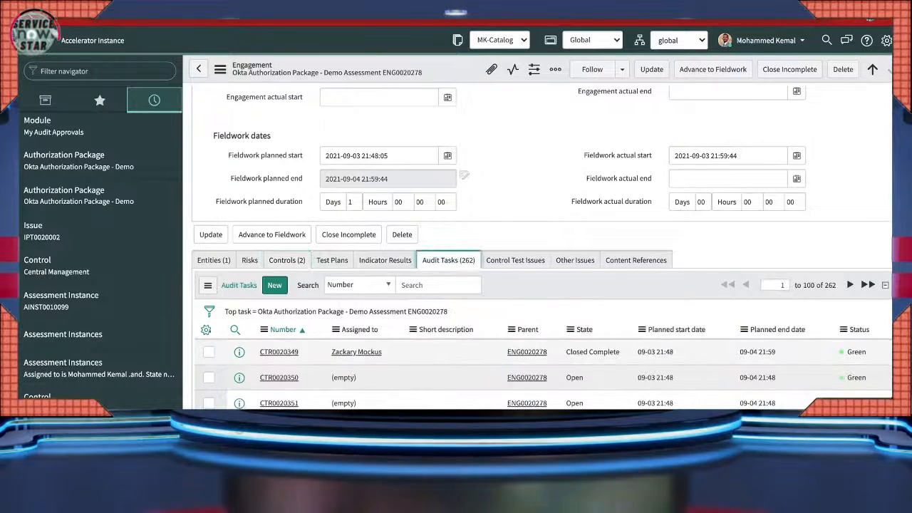
pyautogui.scroll(-2, 541, 285)
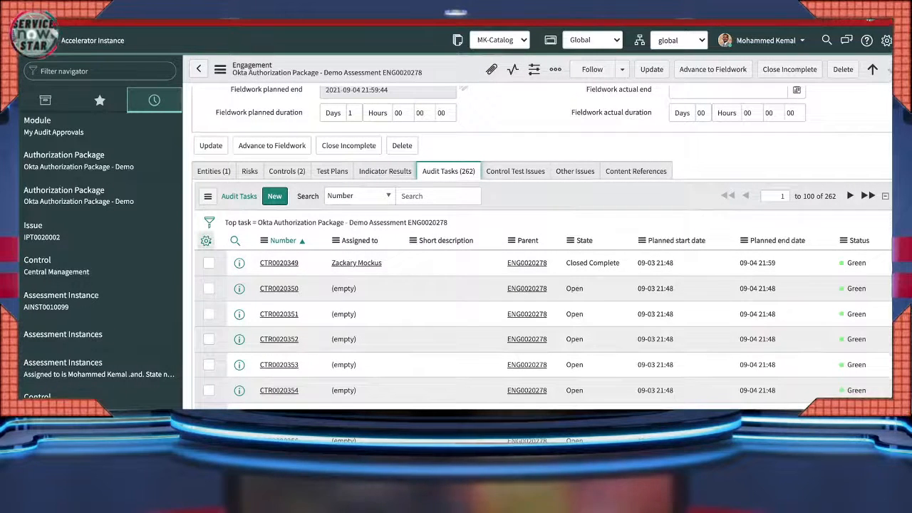
pyautogui.click(264, 241)
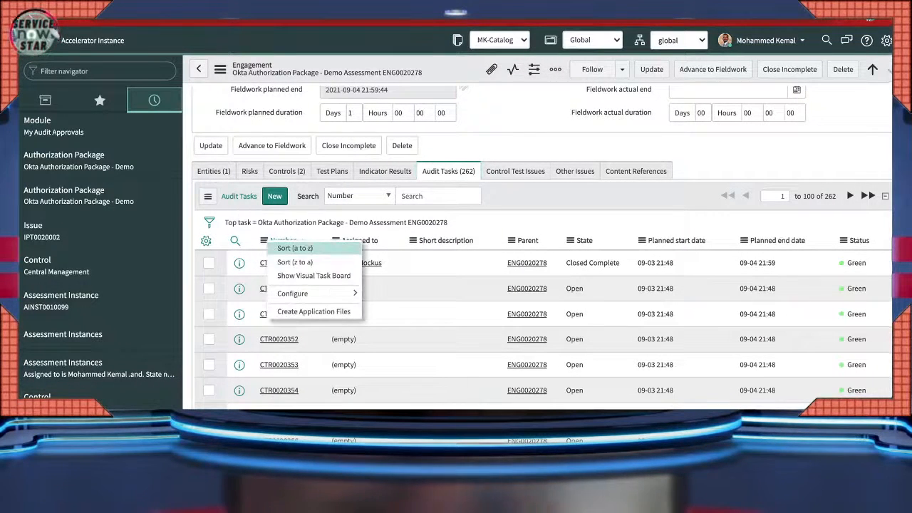
pyautogui.moveTo(292, 293)
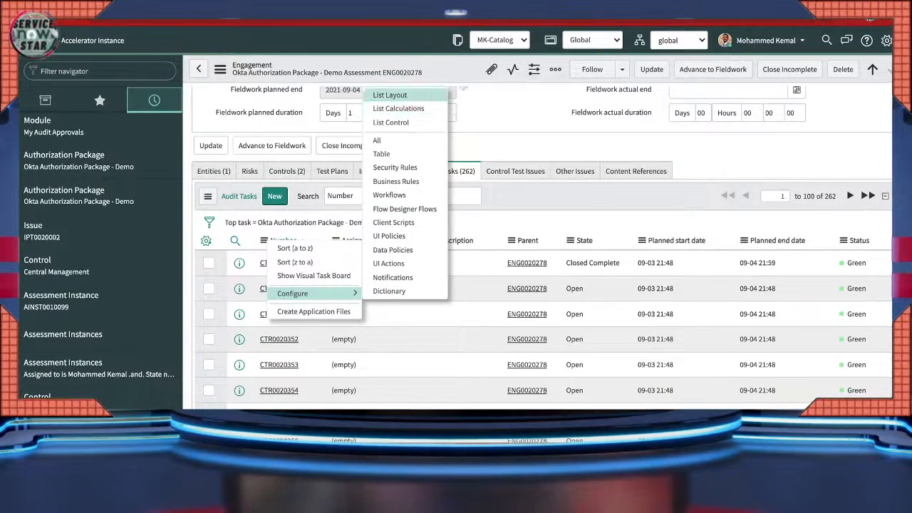
pyautogui.click(390, 95)
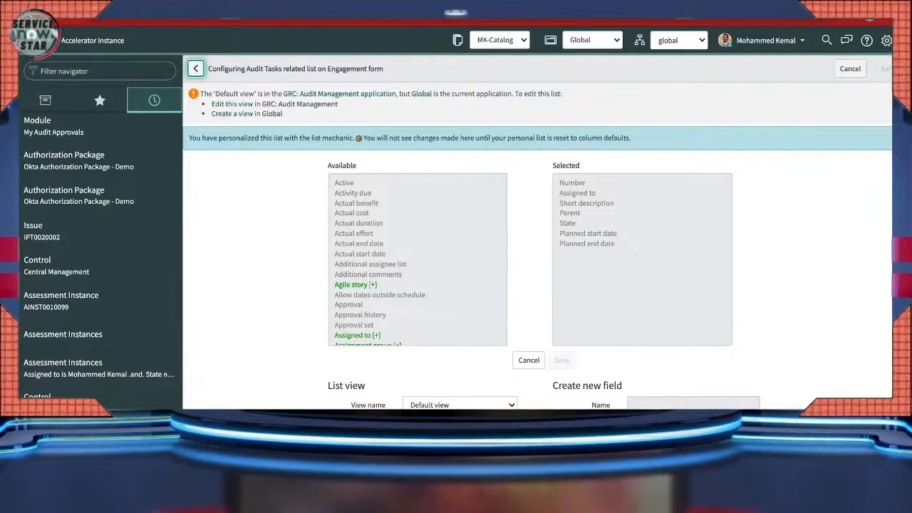
pyautogui.press('Tab')
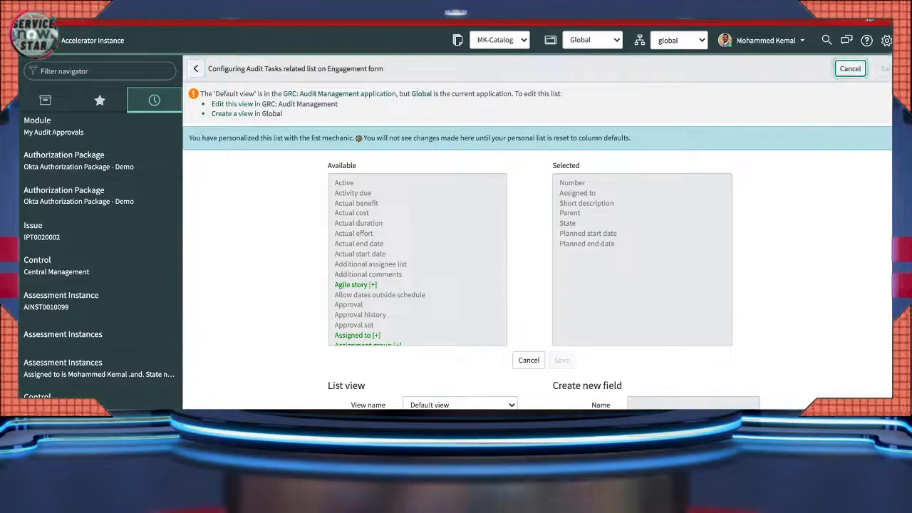
pyautogui.press('Return')
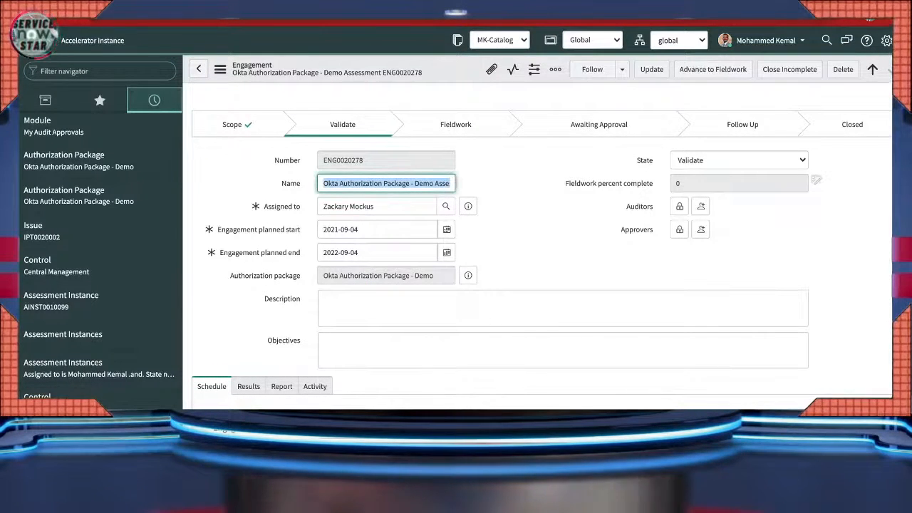
pyautogui.click(592, 40)
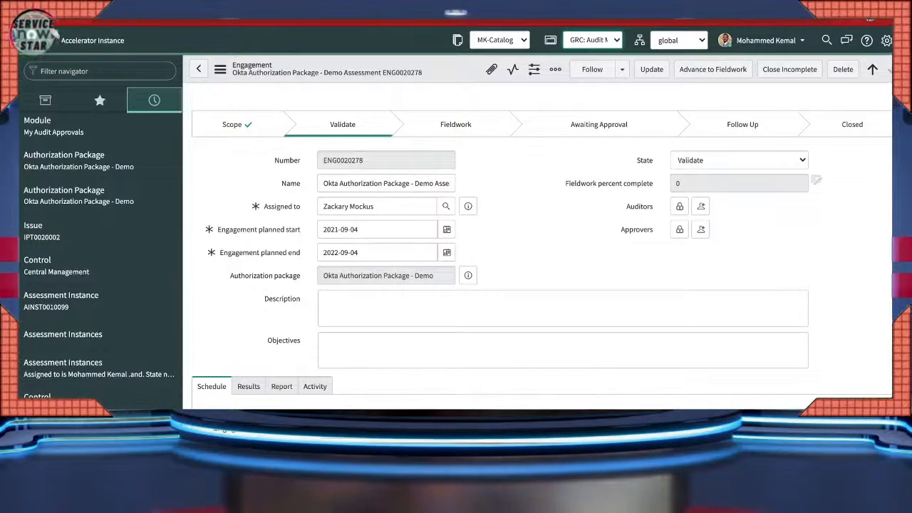
# - Scroll to the Audit Tasks list and bring up Configure from the Assigned to column menu
pyautogui.scroll(-8, 540, 246)
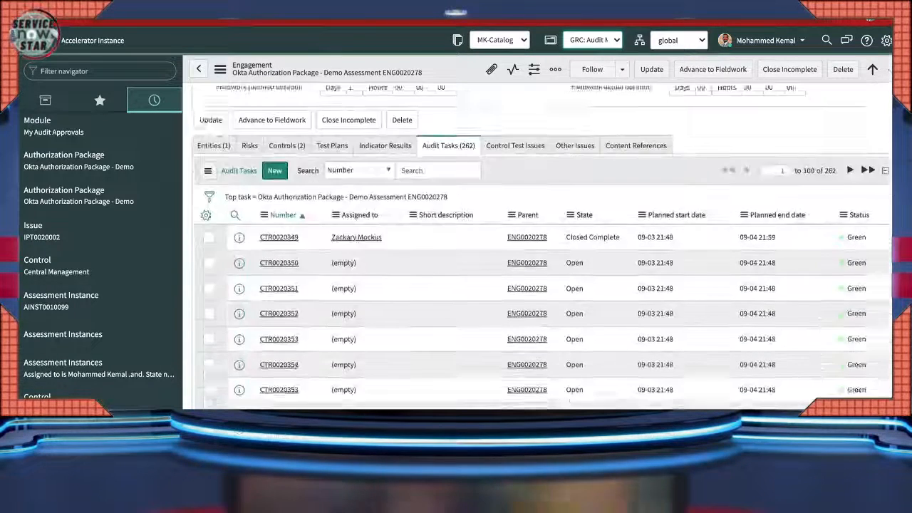
pyautogui.scroll(-10, 542, 245)
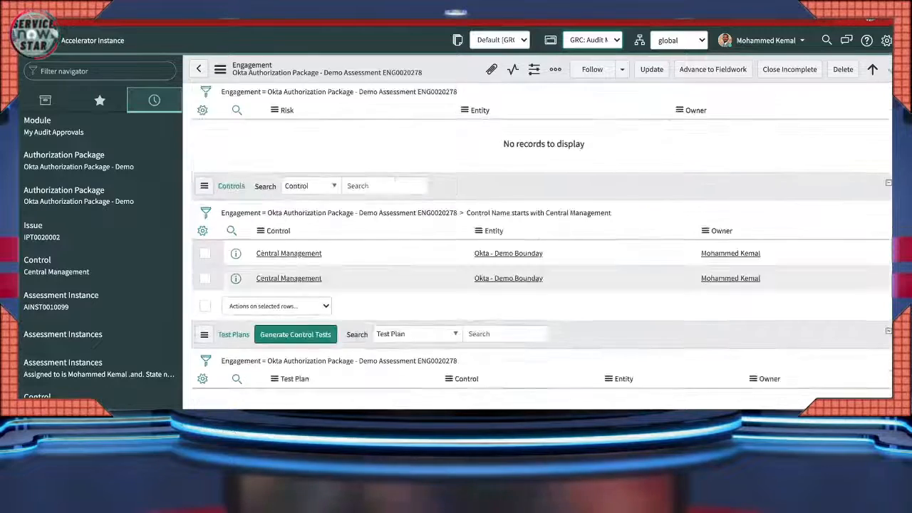
pyautogui.scroll(-10, 541, 246)
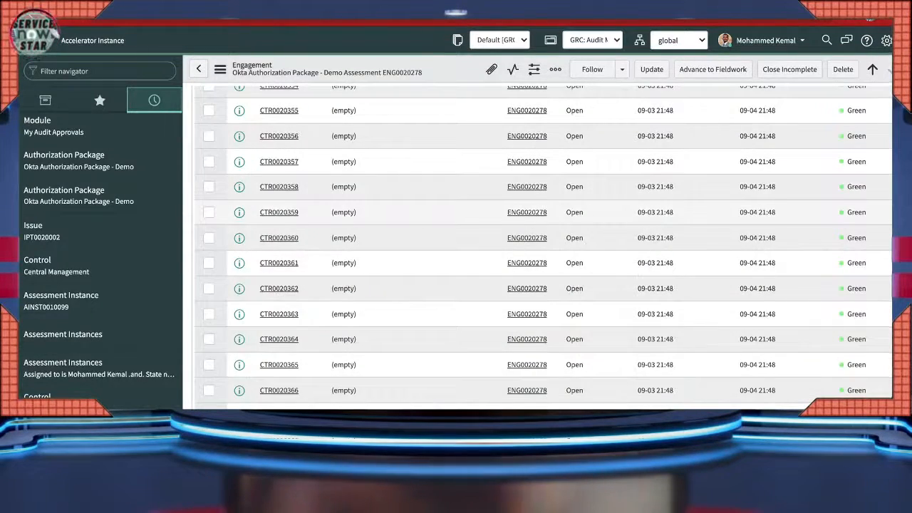
pyautogui.scroll(5, 542, 246)
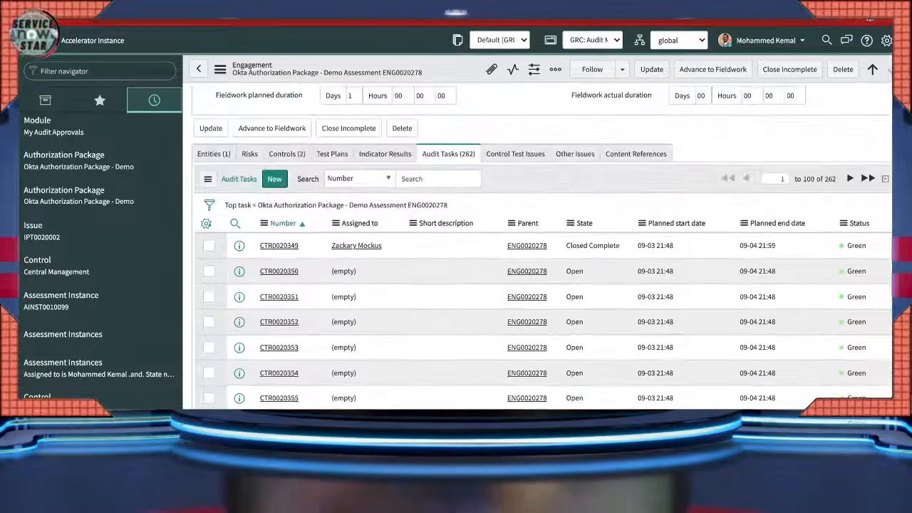
pyautogui.click(336, 223)
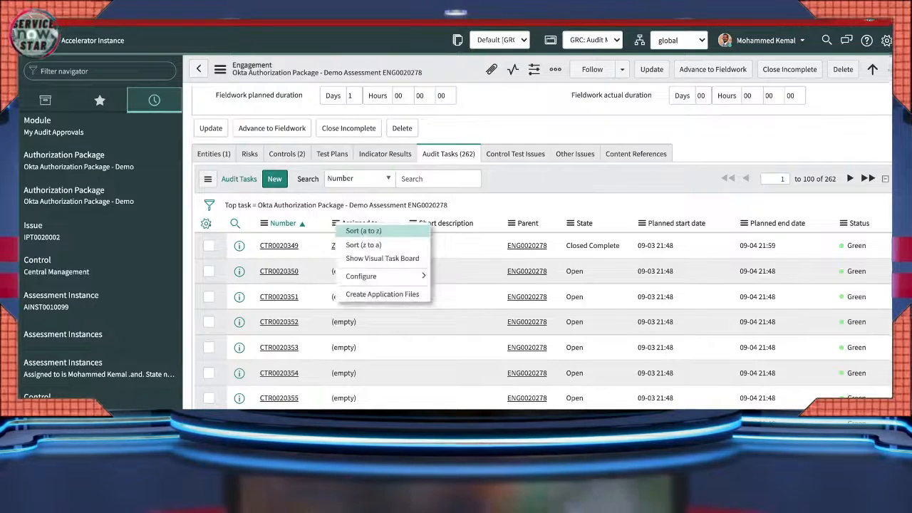
pyautogui.moveTo(363, 276)
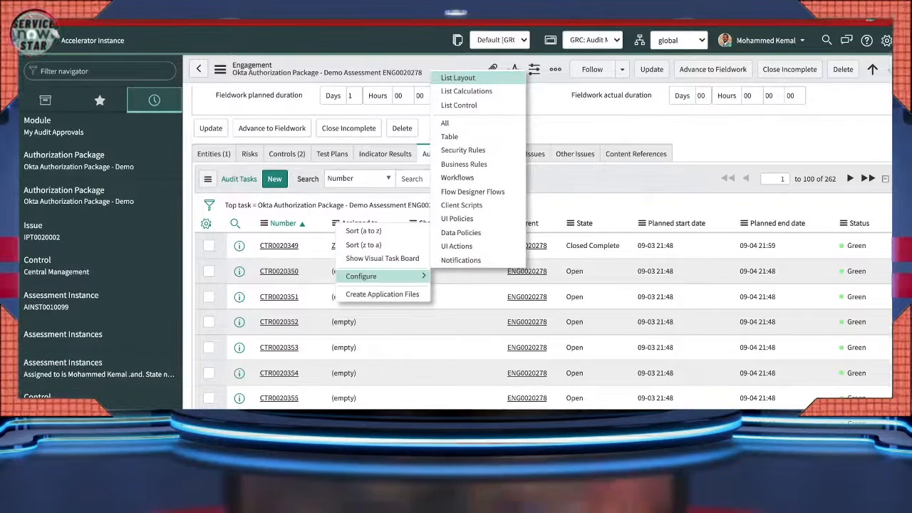
# - Open List Layout for Audit Tasks and scroll Available fields down to the Control Test fields
pyautogui.click(459, 78)
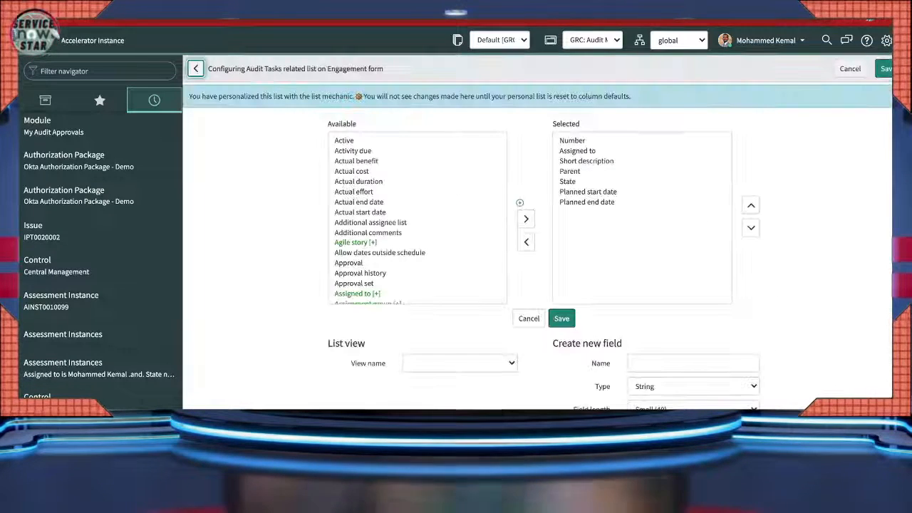
pyautogui.scroll(-3, 417, 218)
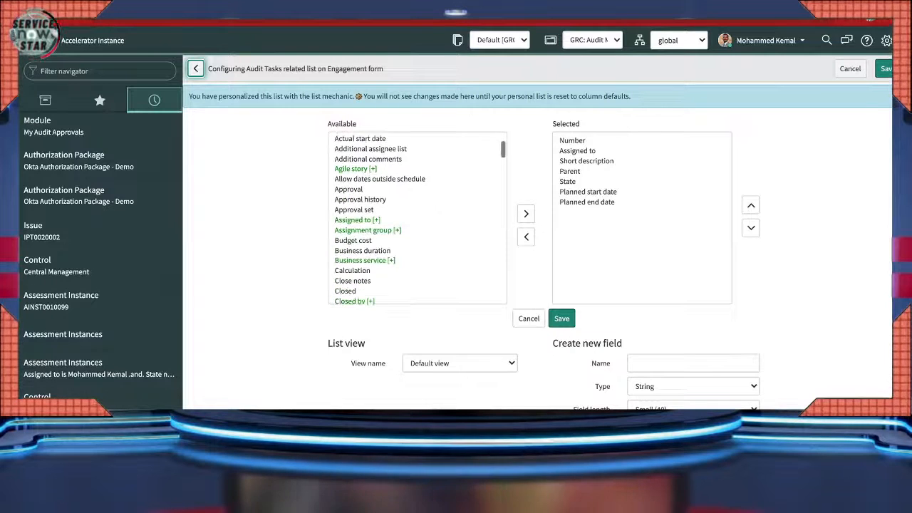
pyautogui.scroll(-4, 417, 218)
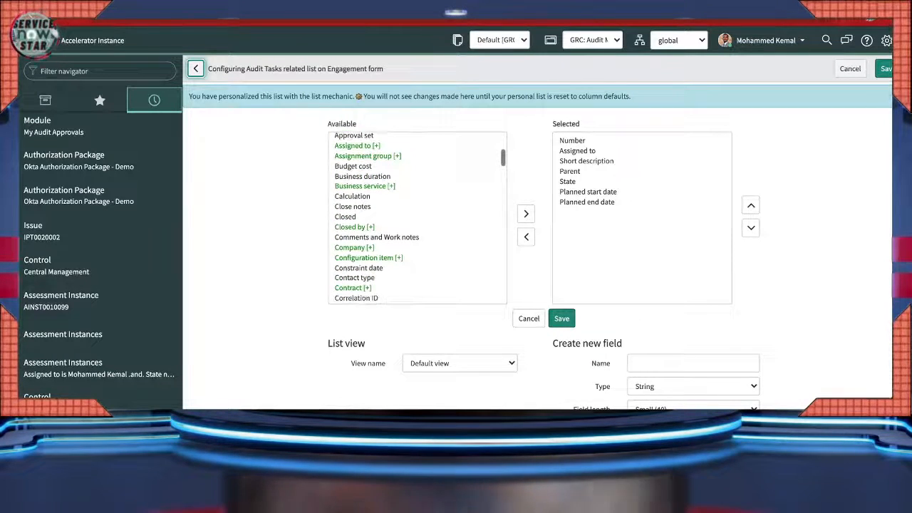
pyautogui.scroll(-2, 417, 218)
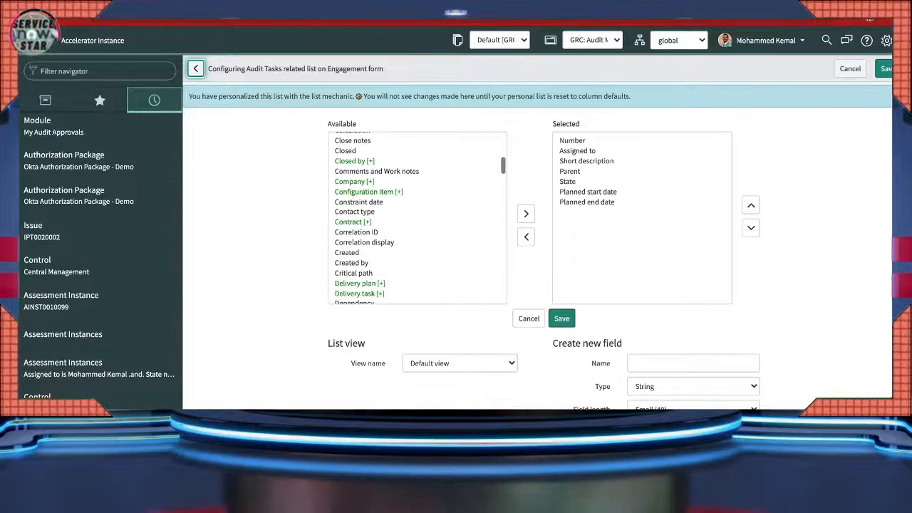
pyautogui.scroll(-2, 417, 218)
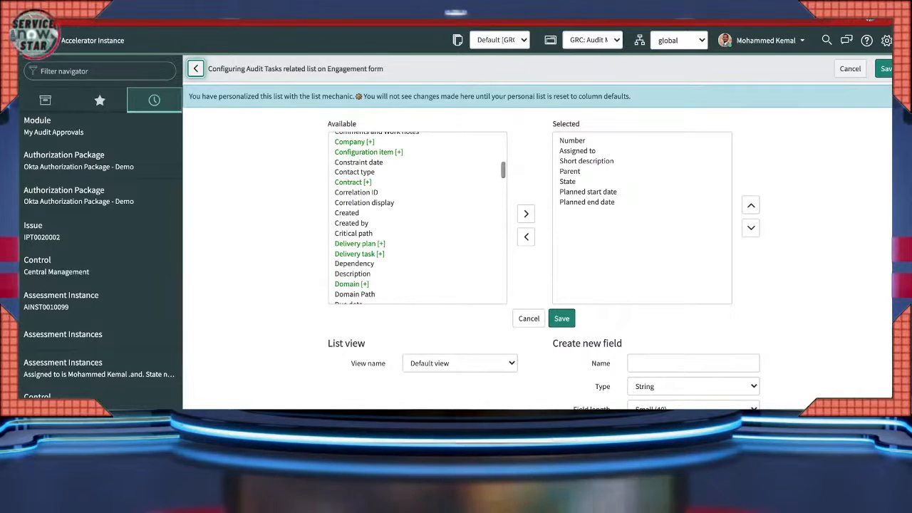
pyautogui.scroll(-5, 417, 218)
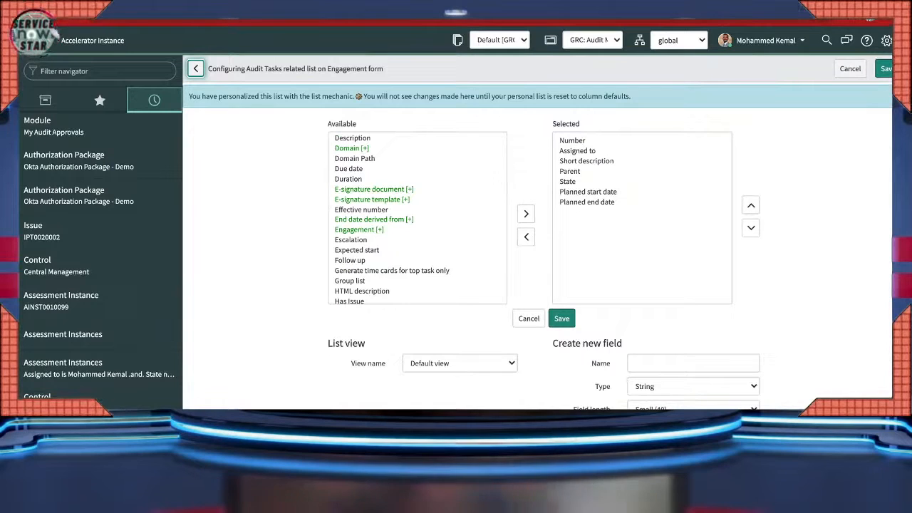
pyautogui.scroll(-4, 417, 218)
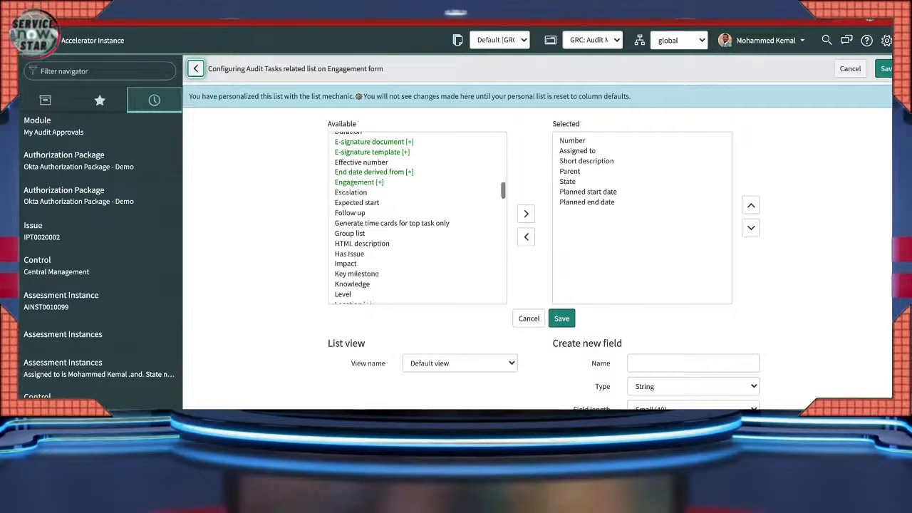
pyautogui.scroll(-4, 417, 218)
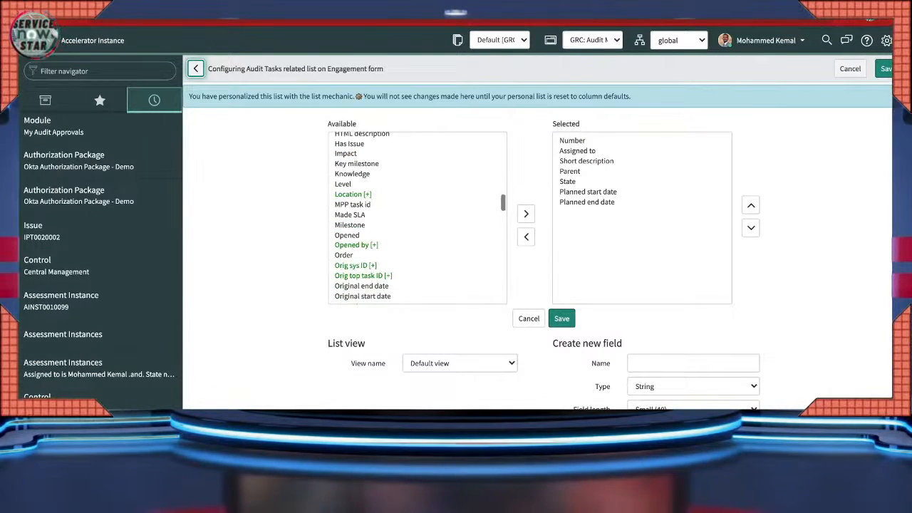
pyautogui.scroll(-5, 417, 218)
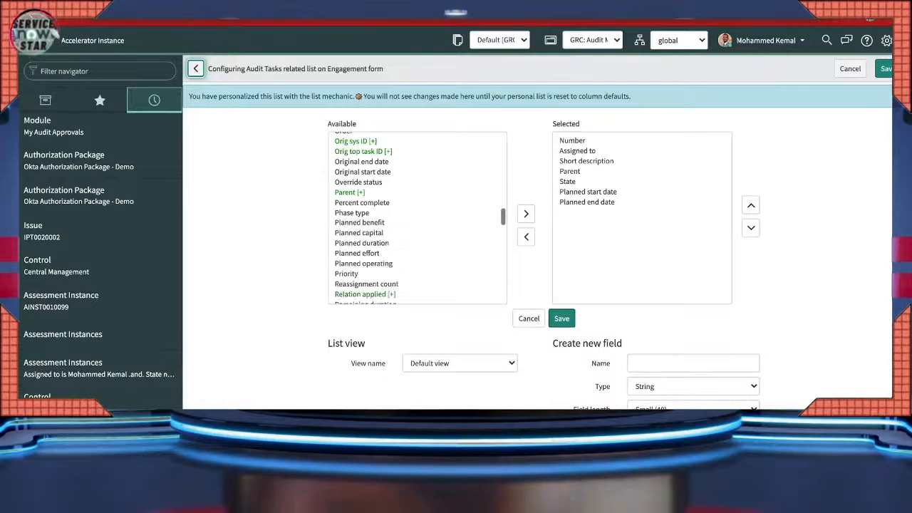
pyautogui.scroll(-2, 417, 218)
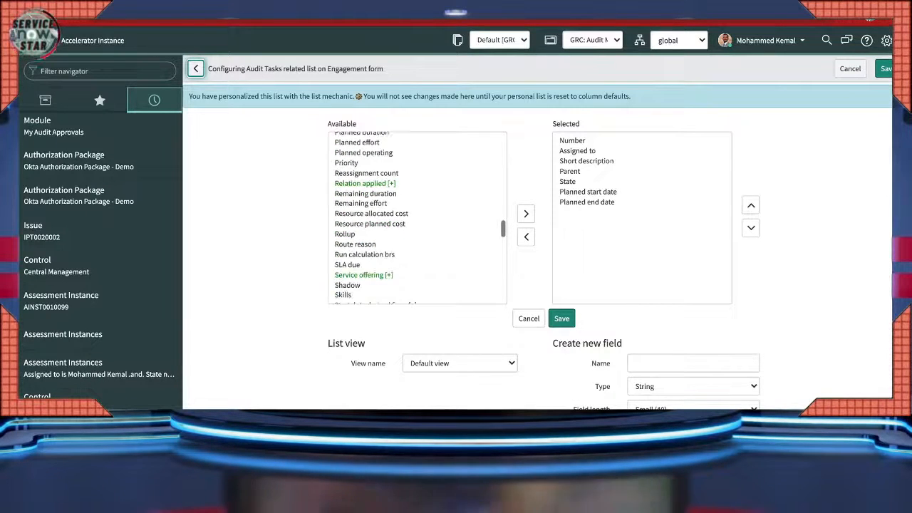
pyautogui.scroll(-3, 417, 218)
pyautogui.scroll(-4, 417, 218)
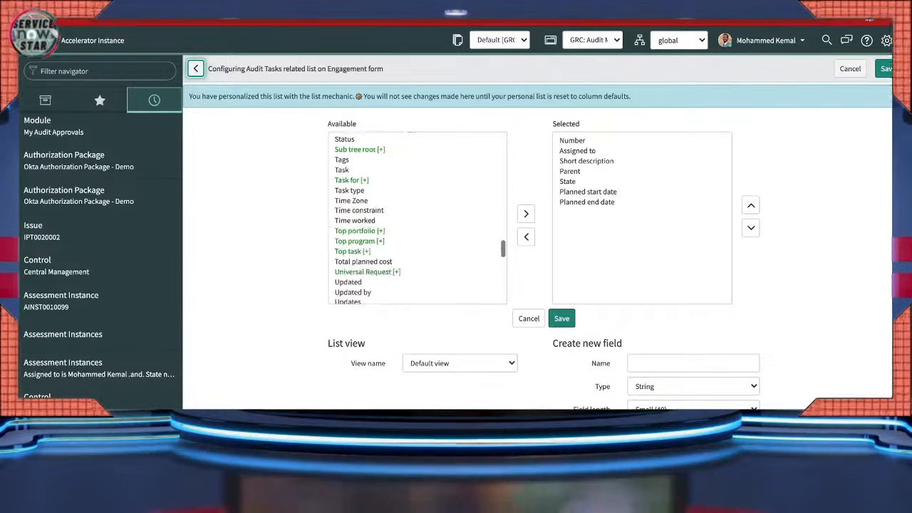
pyautogui.scroll(-3, 417, 218)
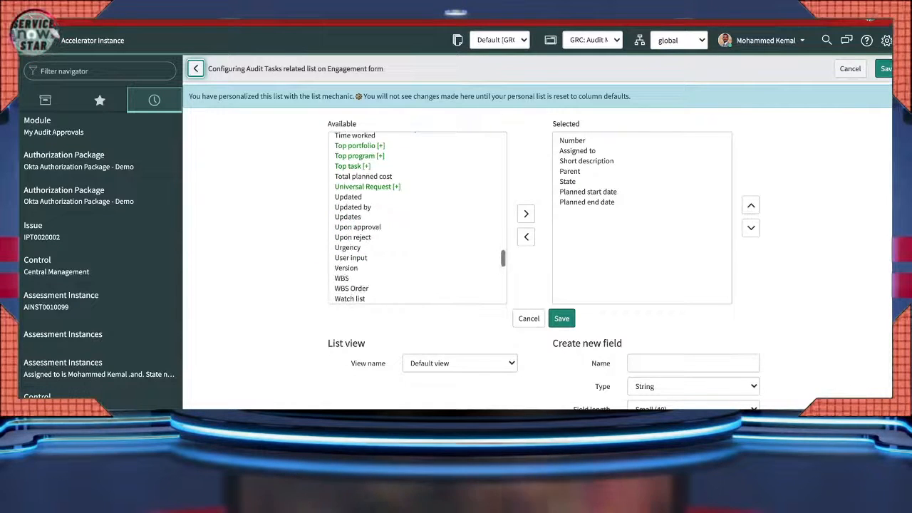
pyautogui.scroll(-5, 417, 218)
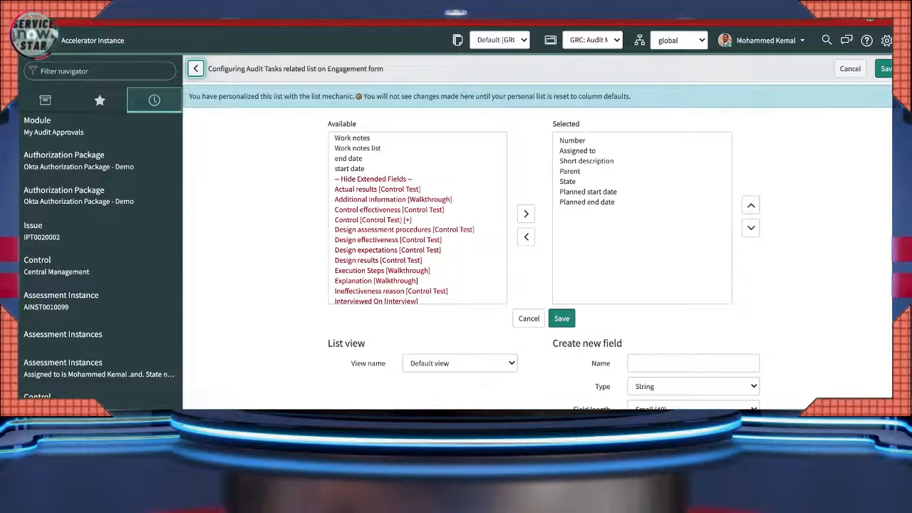
pyautogui.click(373, 219)
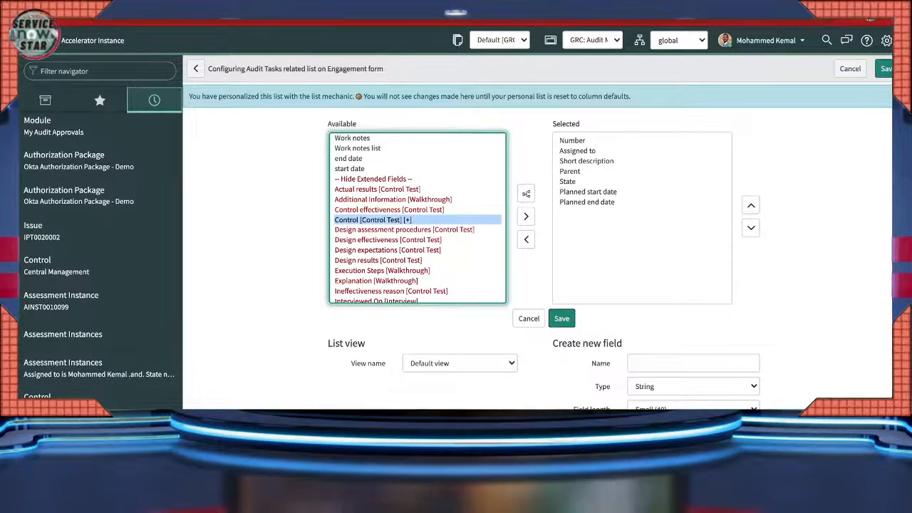
pyautogui.click(526, 194)
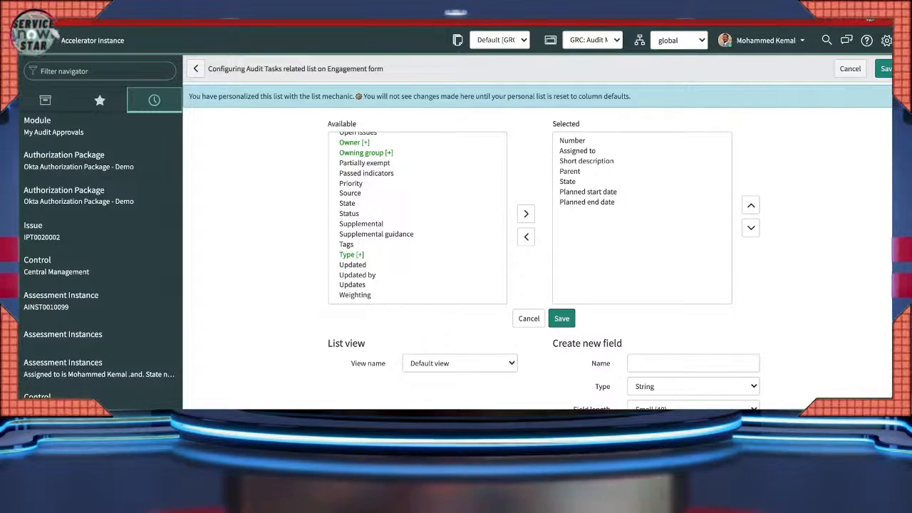
pyautogui.scroll(3, 340, 138)
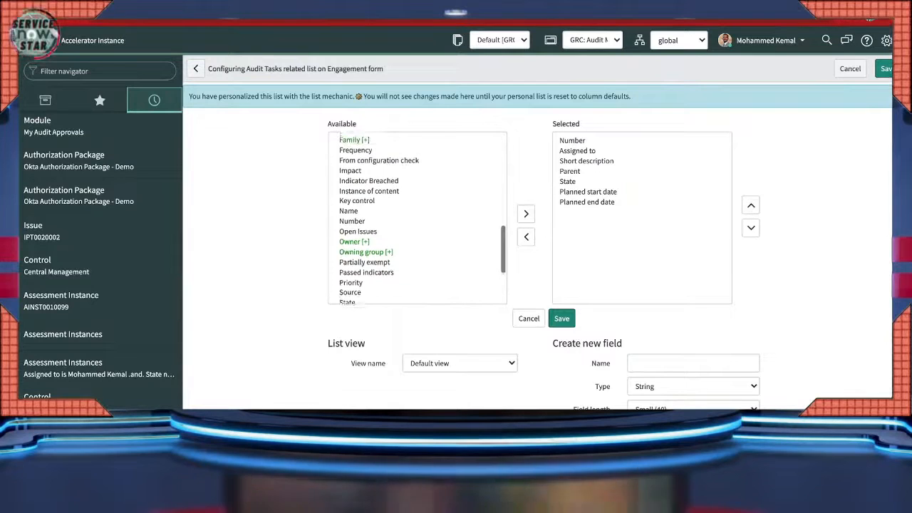
pyautogui.scroll(6, 340, 138)
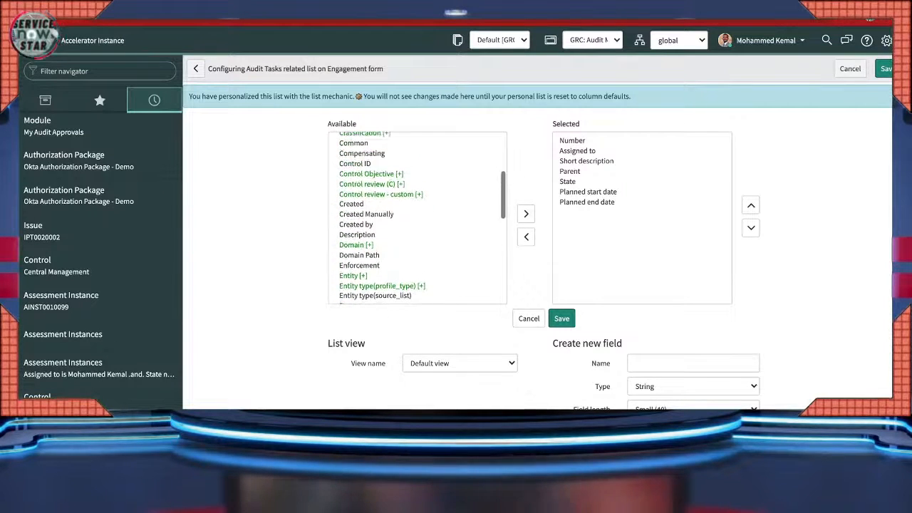
pyautogui.scroll(3, 417, 217)
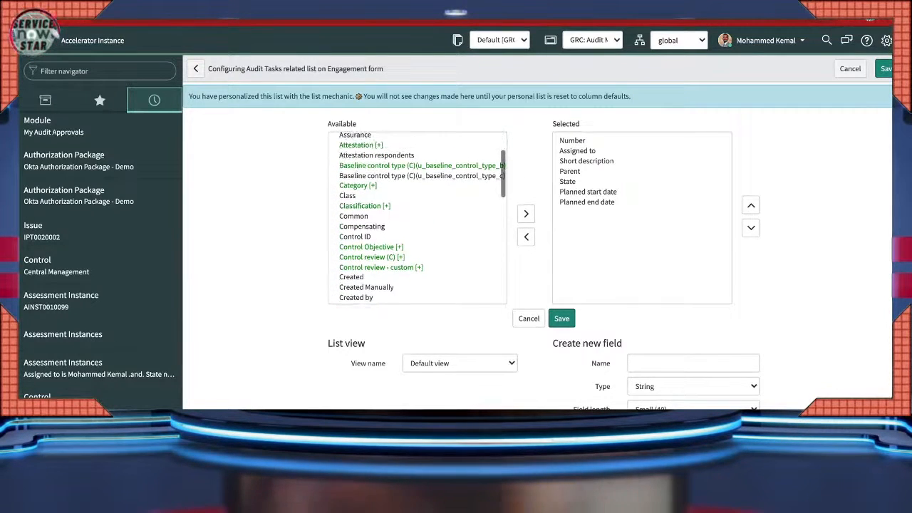
pyautogui.scroll(-2, 417, 218)
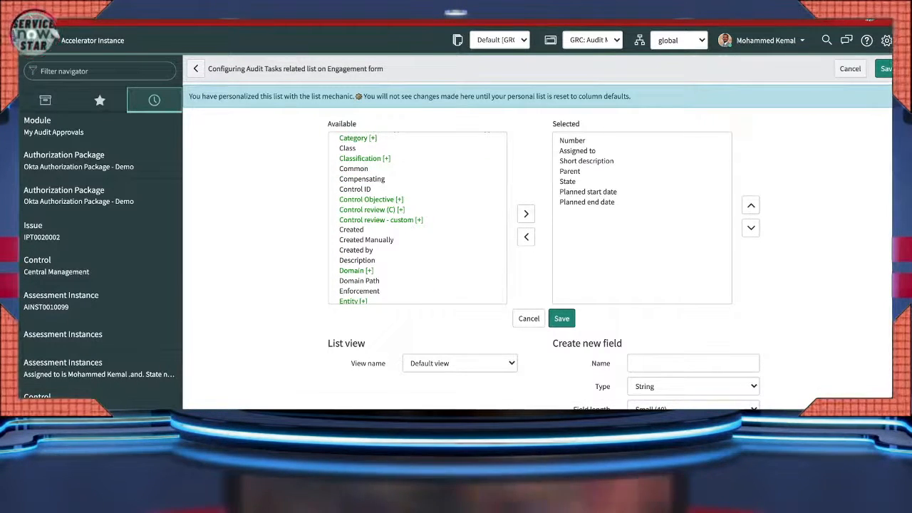
pyautogui.scroll(-2, 417, 218)
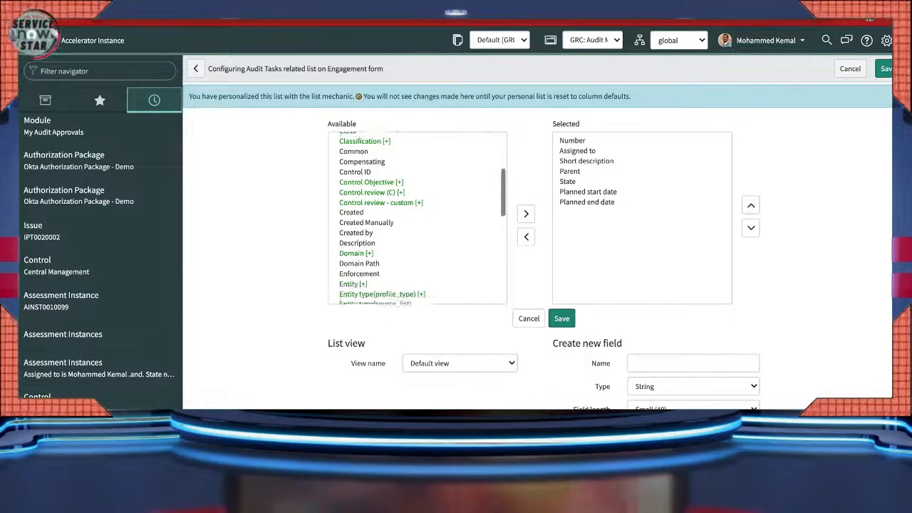
pyautogui.scroll(-5, 417, 217)
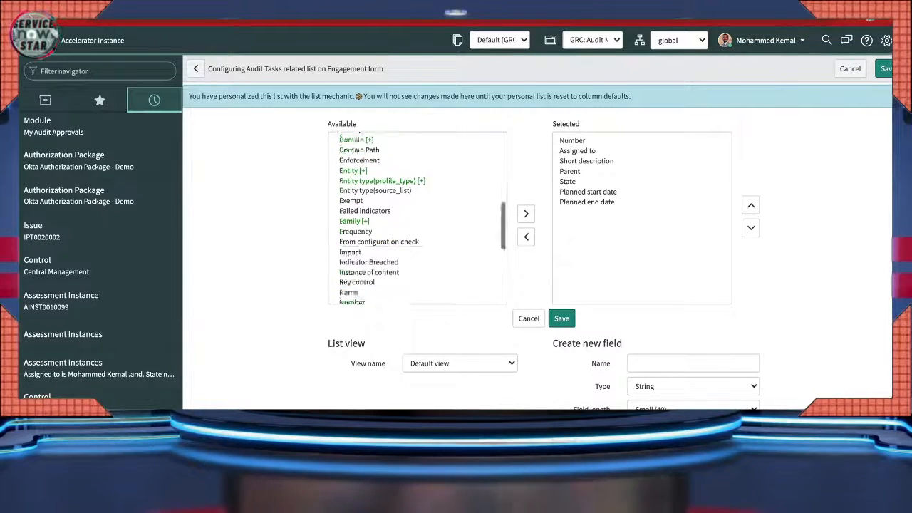
pyautogui.scroll(-3, 417, 218)
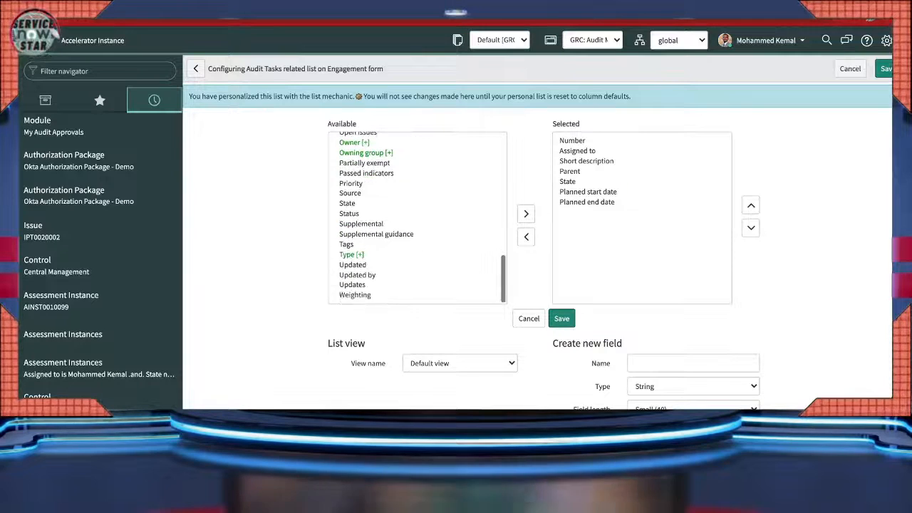
pyautogui.scroll(-2, 538, 232)
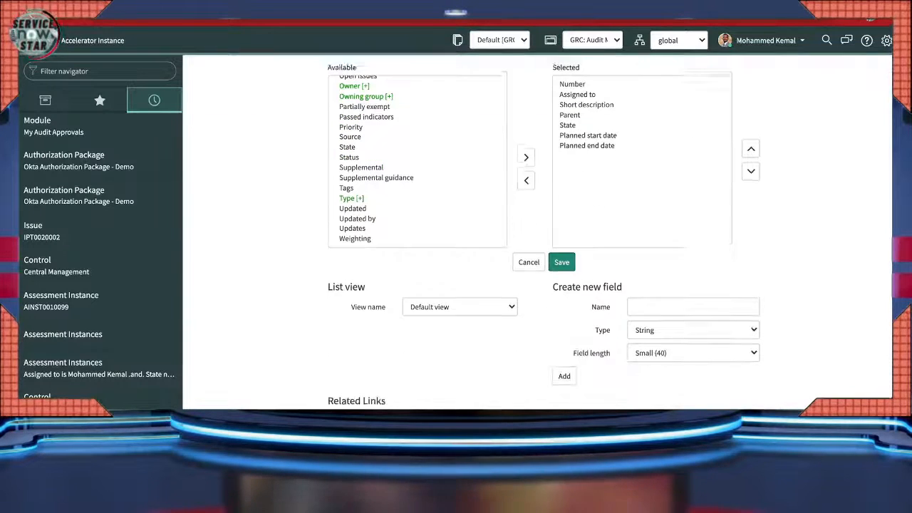
pyautogui.scroll(1, 538, 232)
pyautogui.scroll(10, 417, 207)
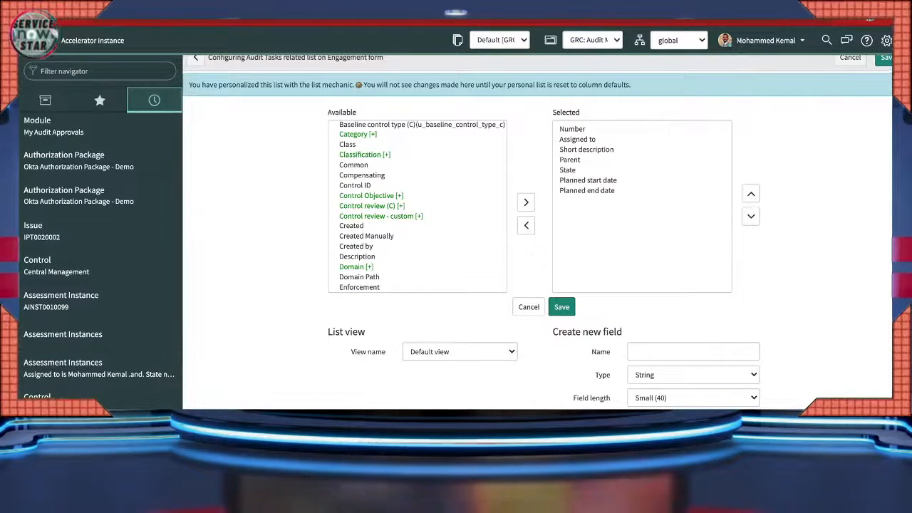
# - Expand the Control Objective [+] reference in Available to reveal its content fields
pyautogui.click(371, 195)
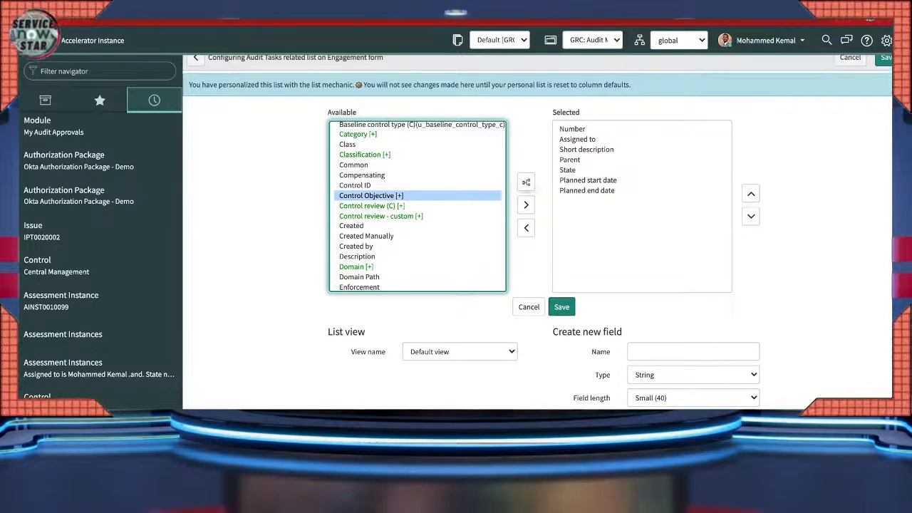
pyautogui.click(526, 182)
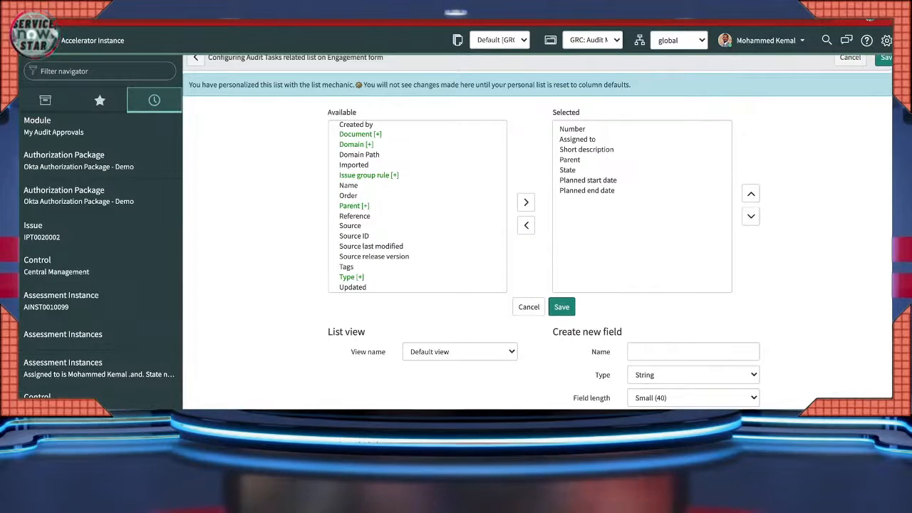
pyautogui.scroll(2, 417, 207)
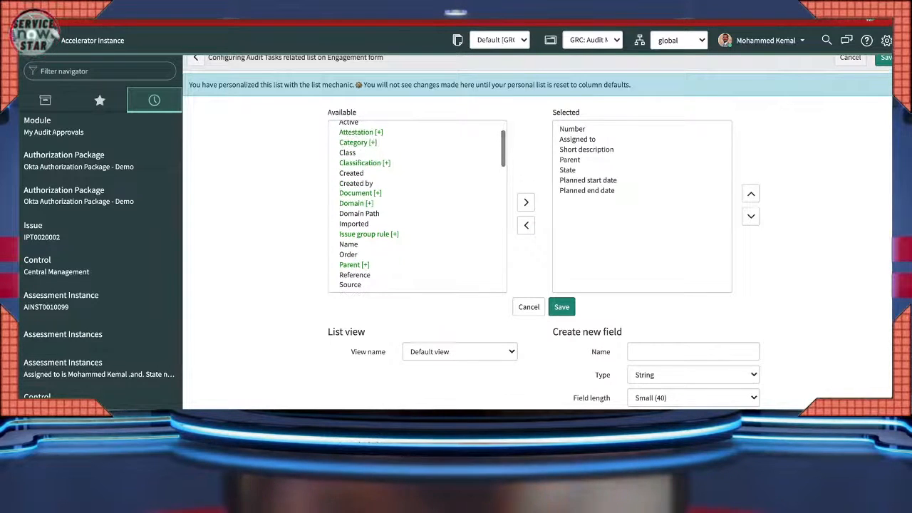
pyautogui.scroll(2, 417, 206)
pyautogui.scroll(-2, 417, 207)
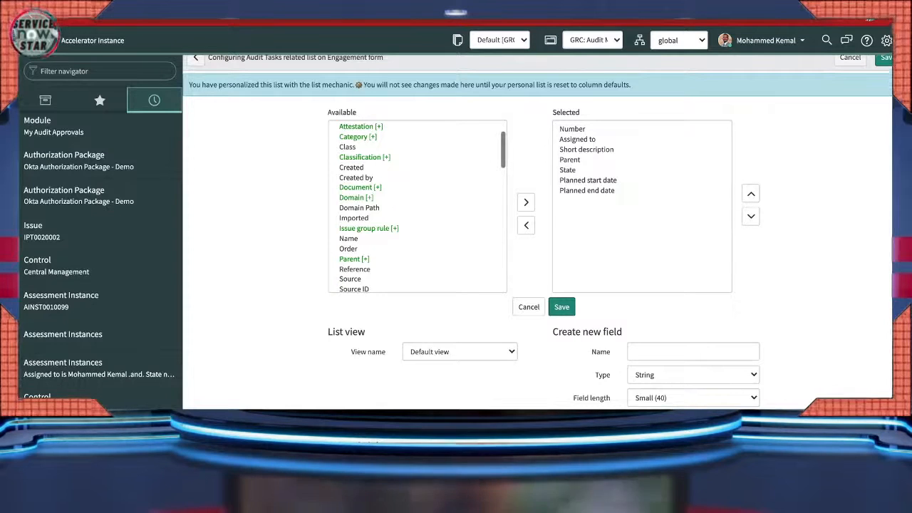
pyautogui.scroll(-5, 417, 207)
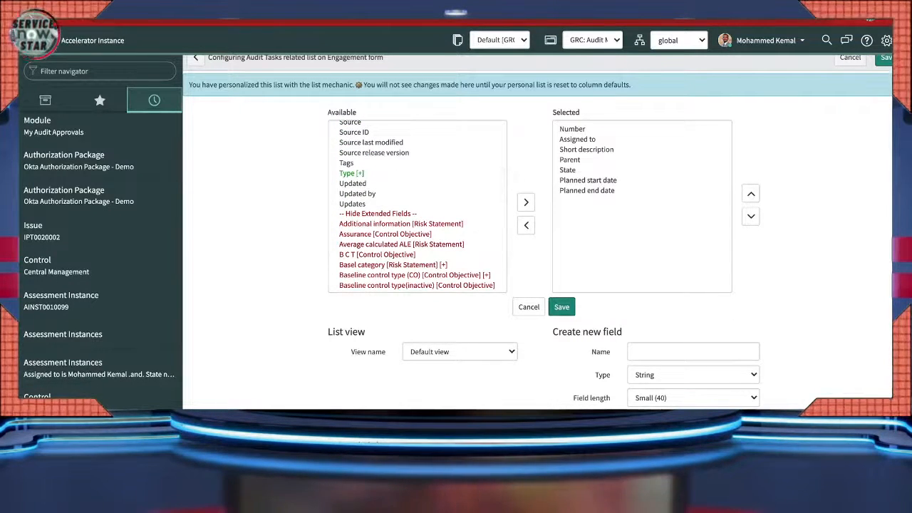
pyautogui.scroll(10, 417, 207)
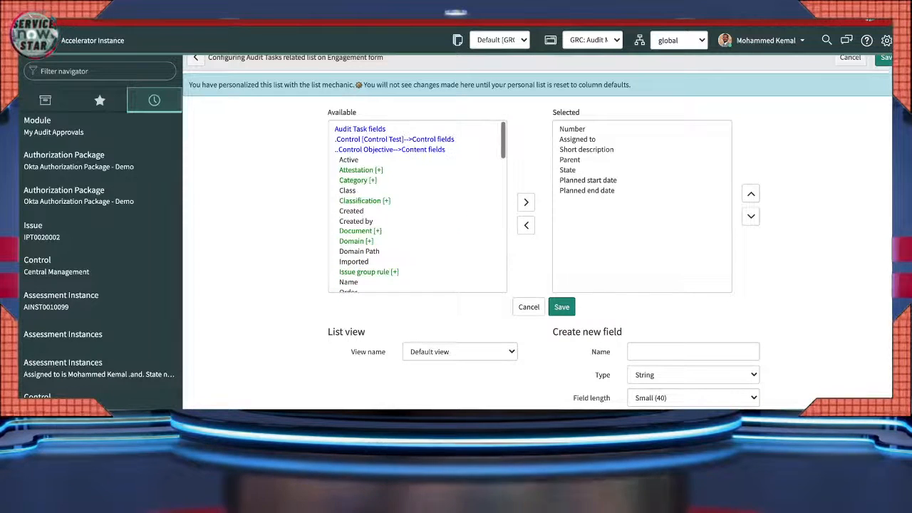
# - Step back from Control Objective fields to the Audit Task's own available fields
pyautogui.click(394, 140)
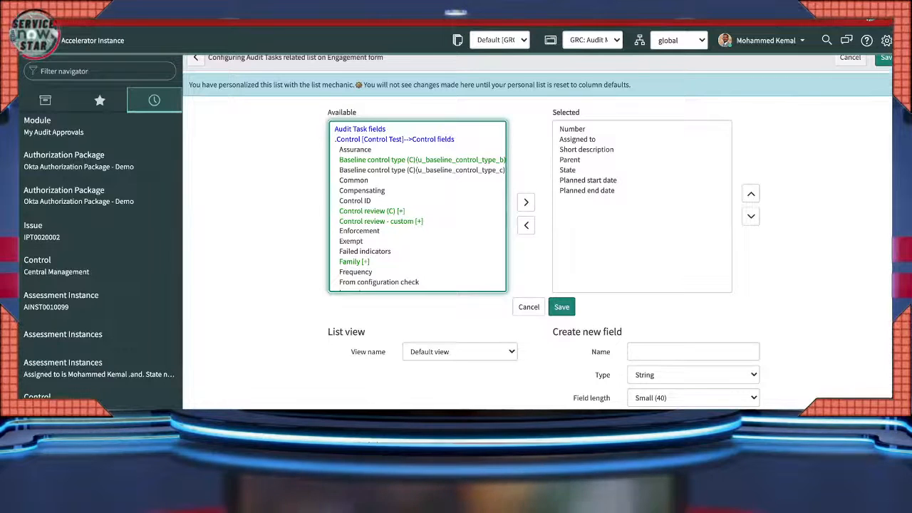
pyautogui.scroll(-1, 417, 206)
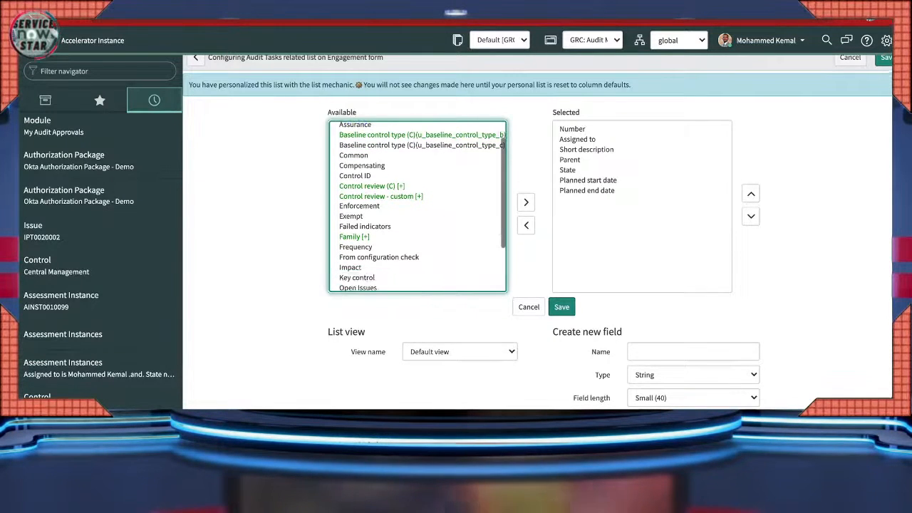
pyautogui.scroll(-3, 417, 207)
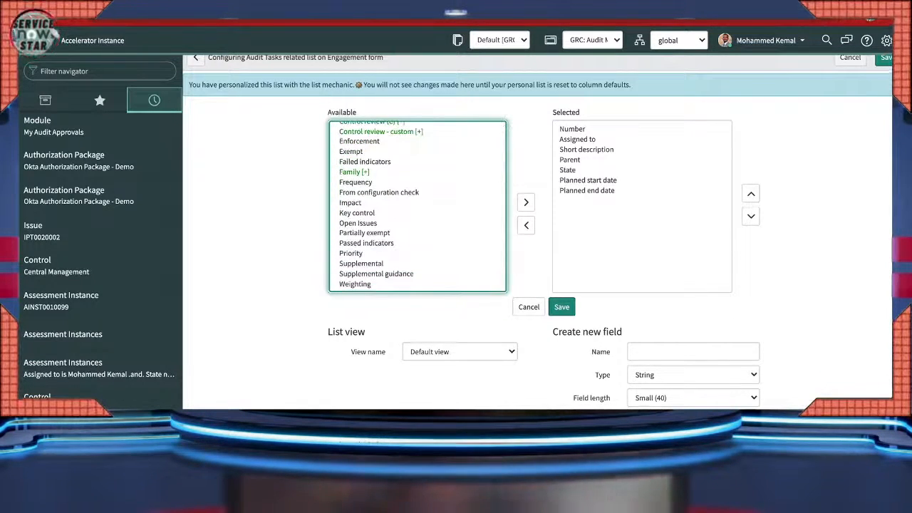
pyautogui.scroll(-1, 417, 207)
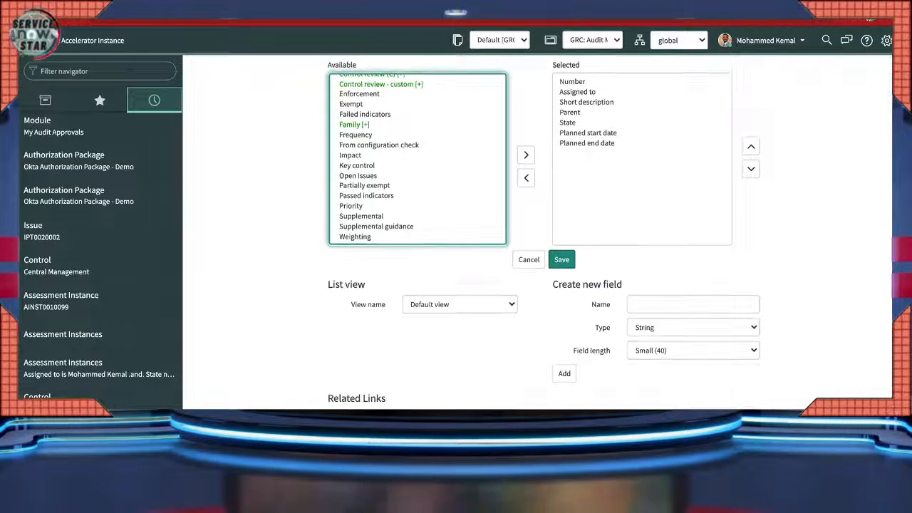
pyautogui.scroll(4, 417, 207)
pyautogui.scroll(1, 417, 206)
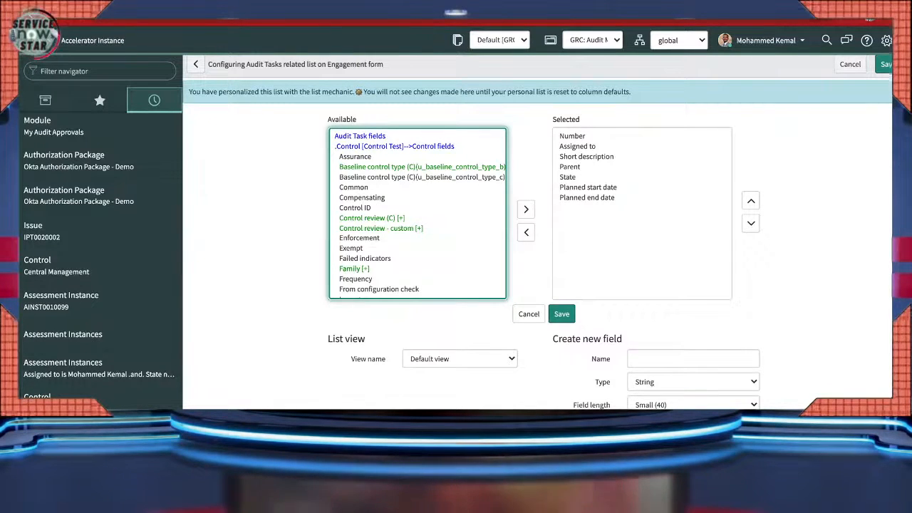
pyautogui.click(360, 137)
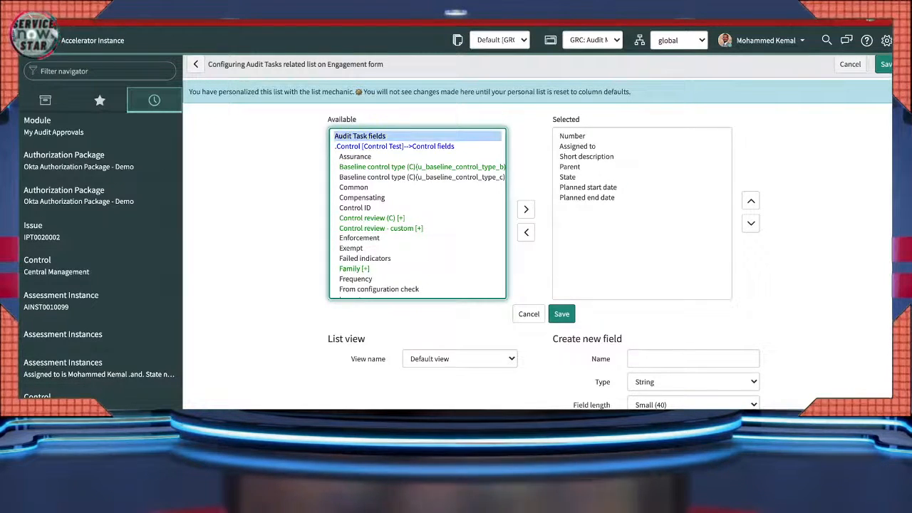
pyautogui.scroll(-5, 417, 214)
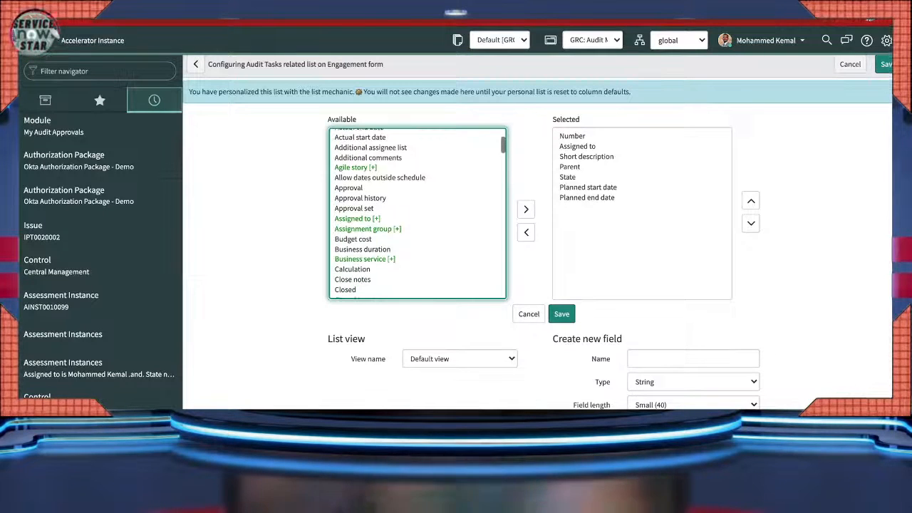
pyautogui.scroll(-4, 417, 214)
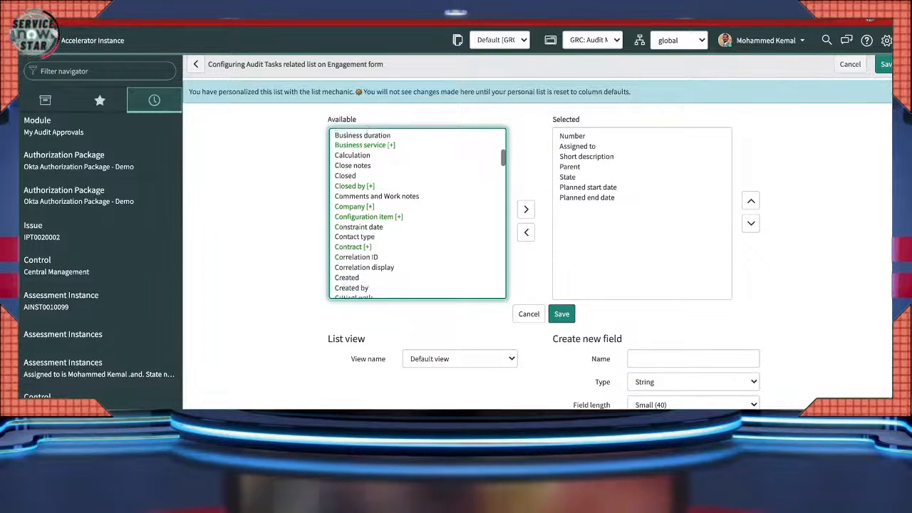
pyautogui.scroll(-4, 417, 214)
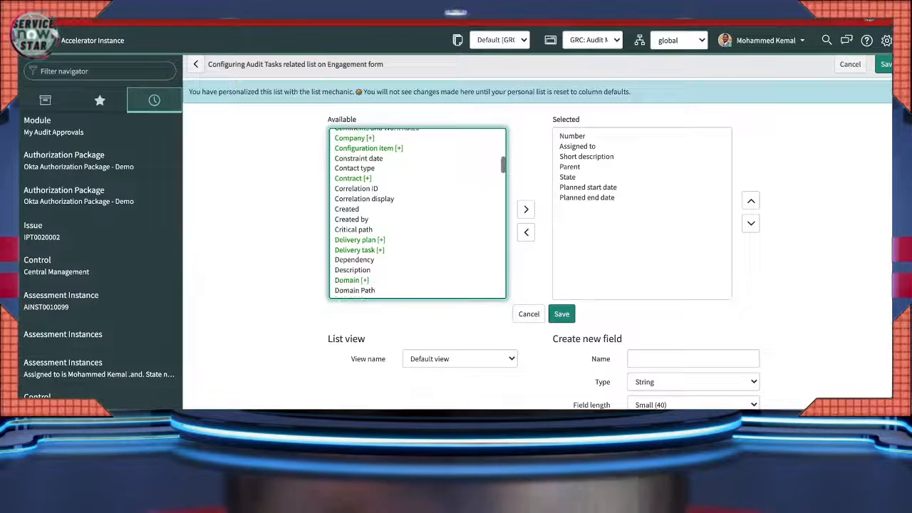
pyautogui.scroll(-4, 417, 214)
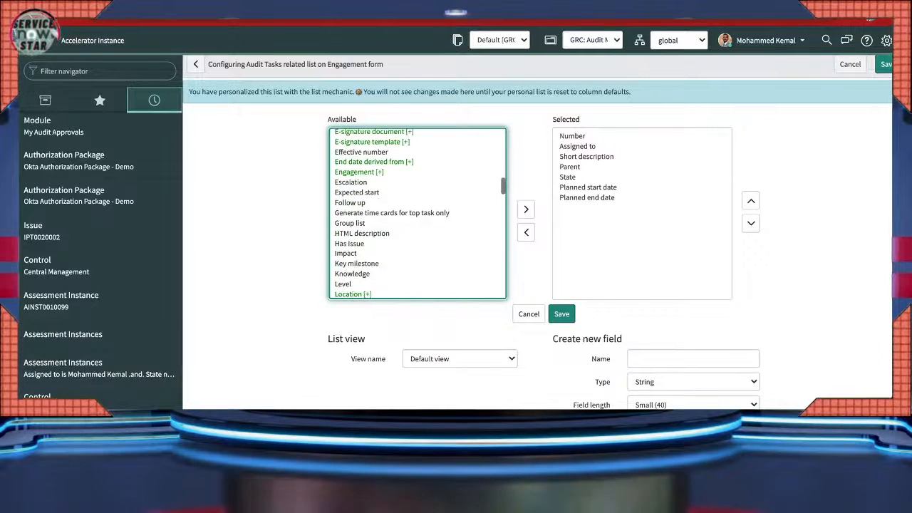
pyautogui.scroll(-4, 417, 214)
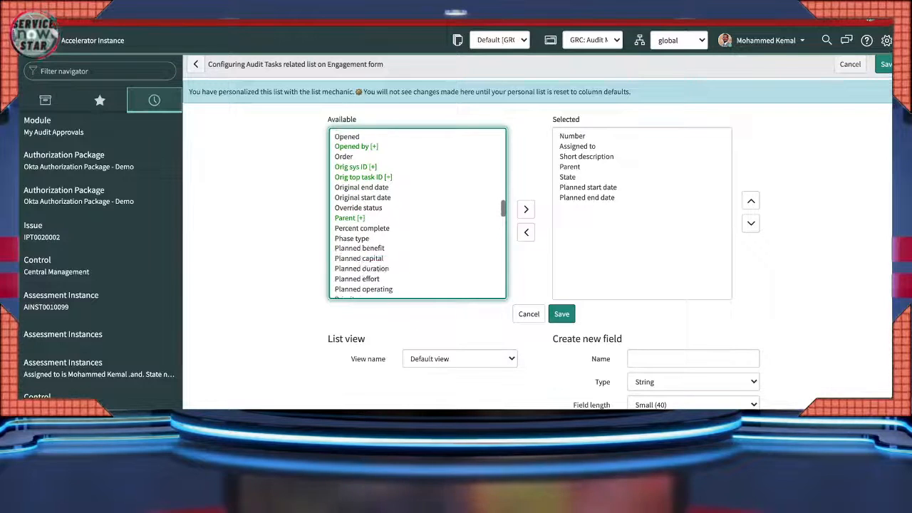
pyautogui.scroll(-1, 417, 213)
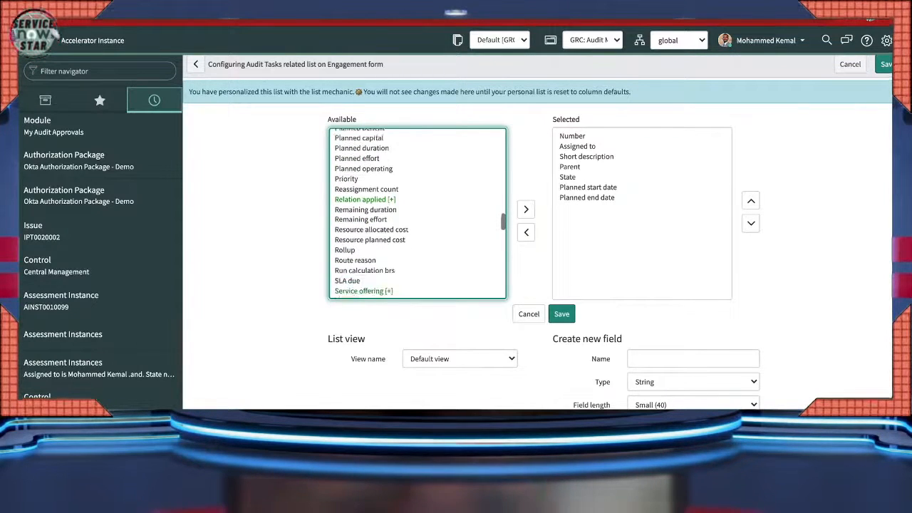
pyautogui.scroll(-2, 417, 214)
pyautogui.scroll(-4, 417, 214)
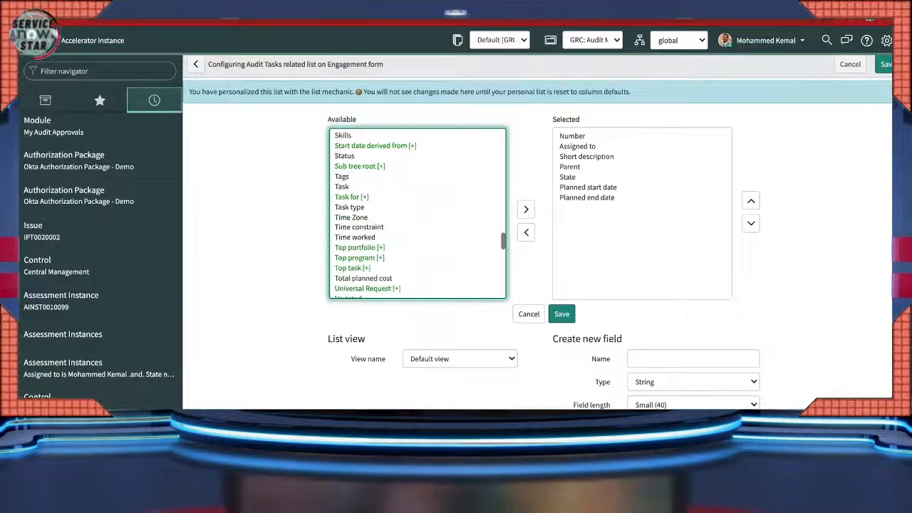
pyautogui.scroll(-2, 417, 213)
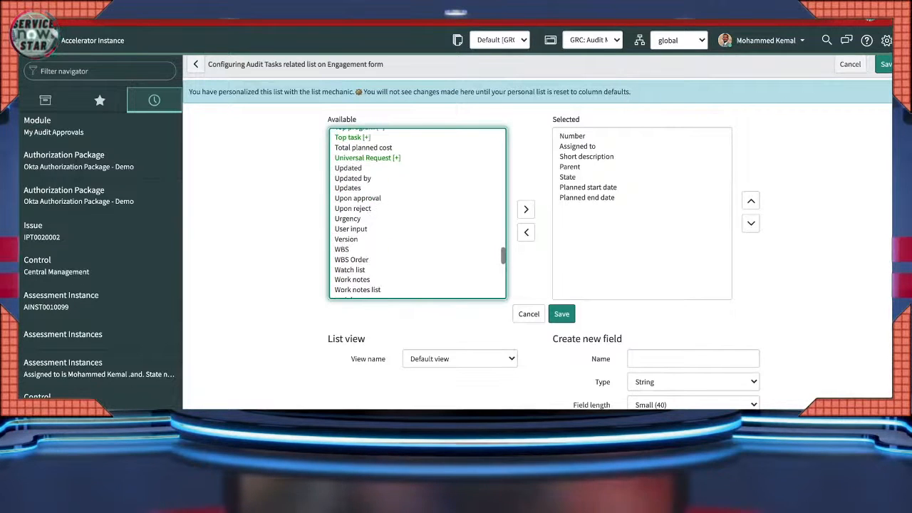
pyautogui.scroll(-3, 417, 214)
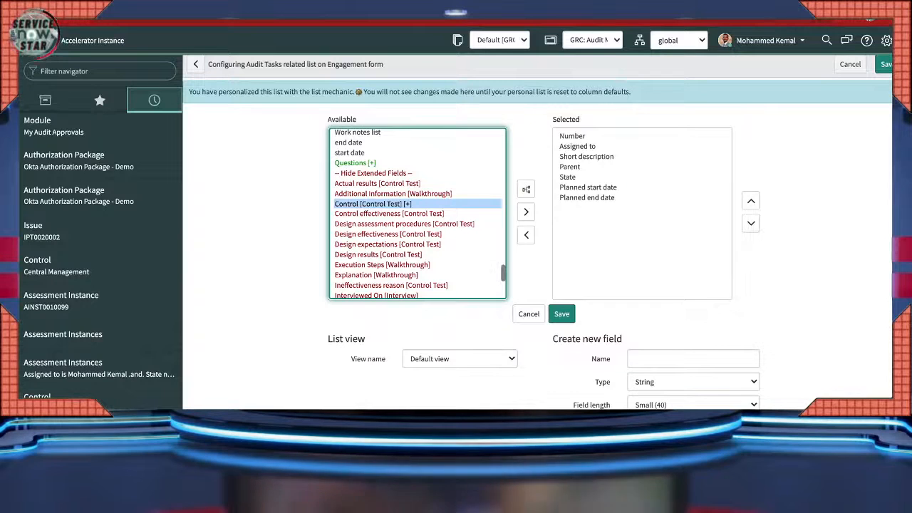
# - Expand the Control reference and move Control Objective into the Selected columns
pyautogui.click(527, 189)
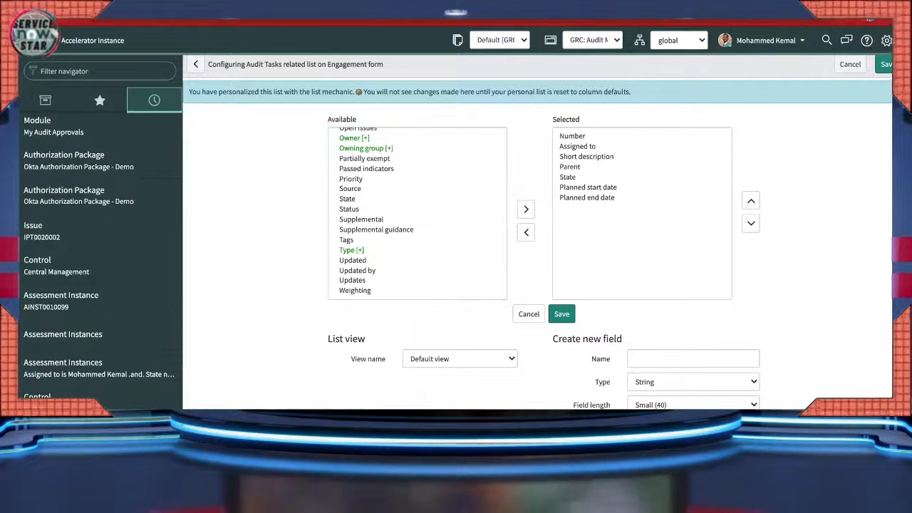
pyautogui.scroll(5, 417, 214)
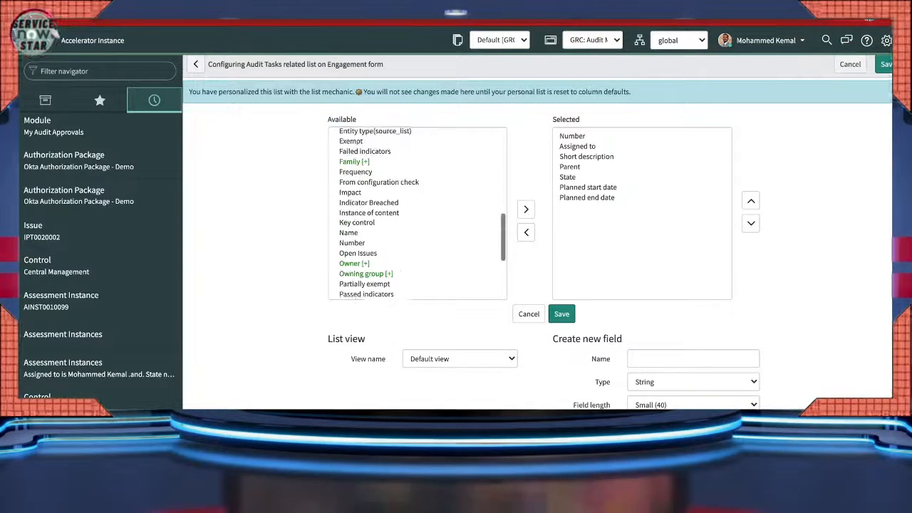
pyautogui.scroll(3, 417, 214)
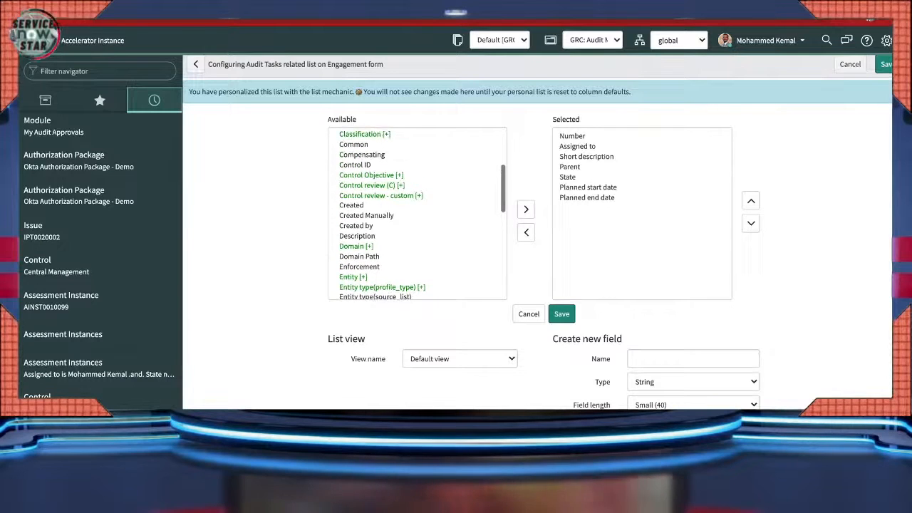
pyautogui.click(372, 175)
pyautogui.click(526, 212)
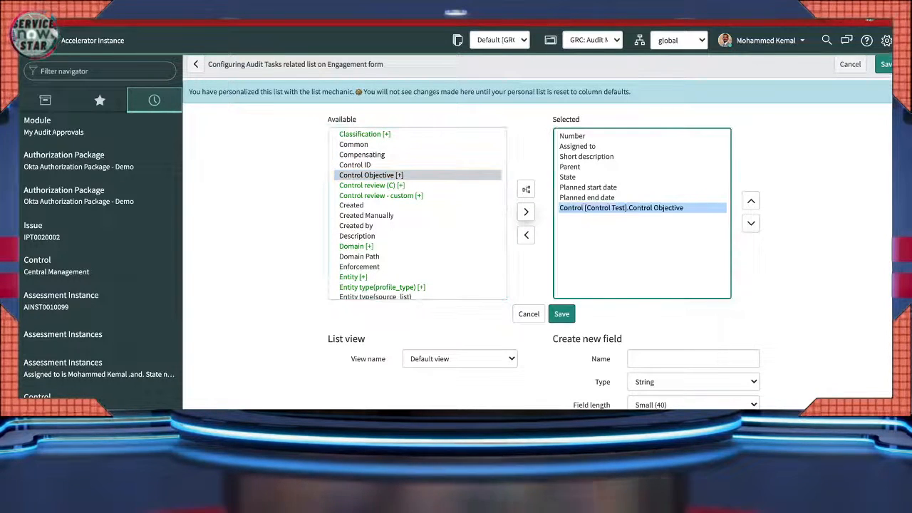
pyautogui.click(562, 315)
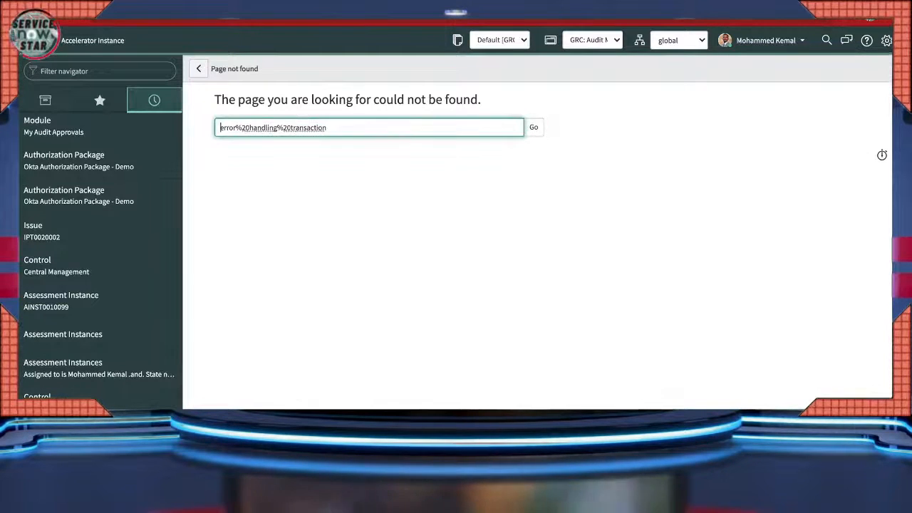
# - Reopen Okta Authorization Package - Demo, then engagement ENG0020278, and view its 262 Audit Tasks
pyautogui.click(78, 161)
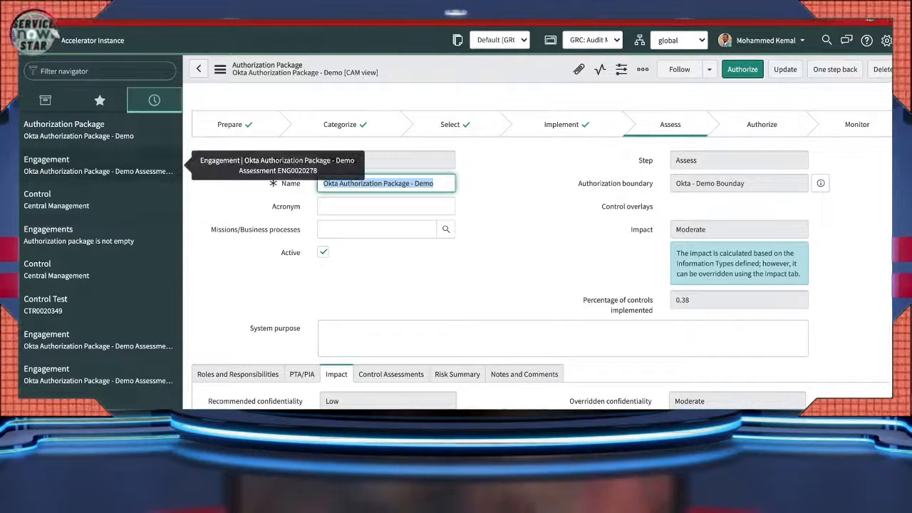
pyautogui.click(98, 166)
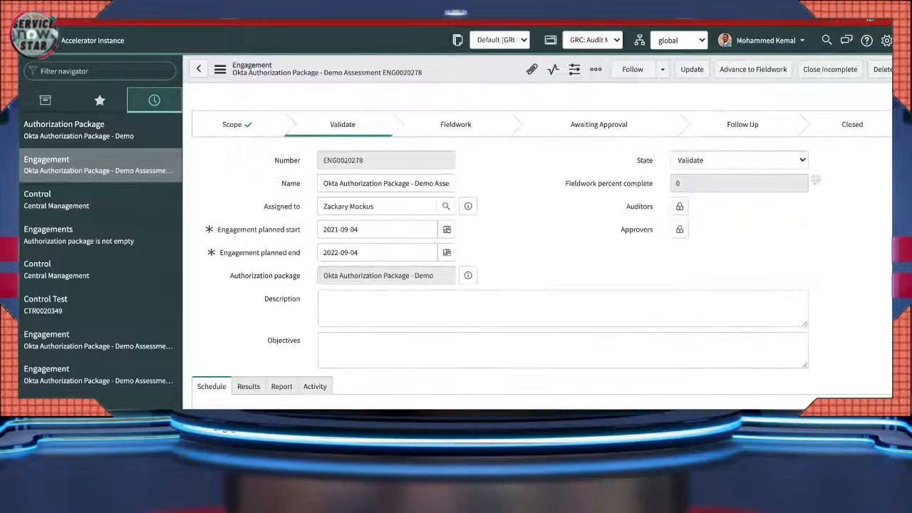
pyautogui.scroll(-4, 542, 249)
pyautogui.scroll(-15, 542, 249)
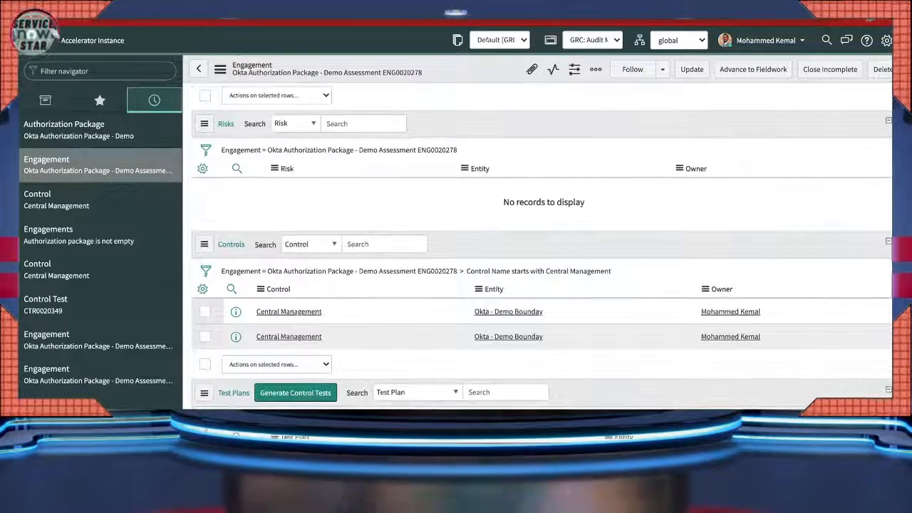
pyautogui.scroll(2, 542, 250)
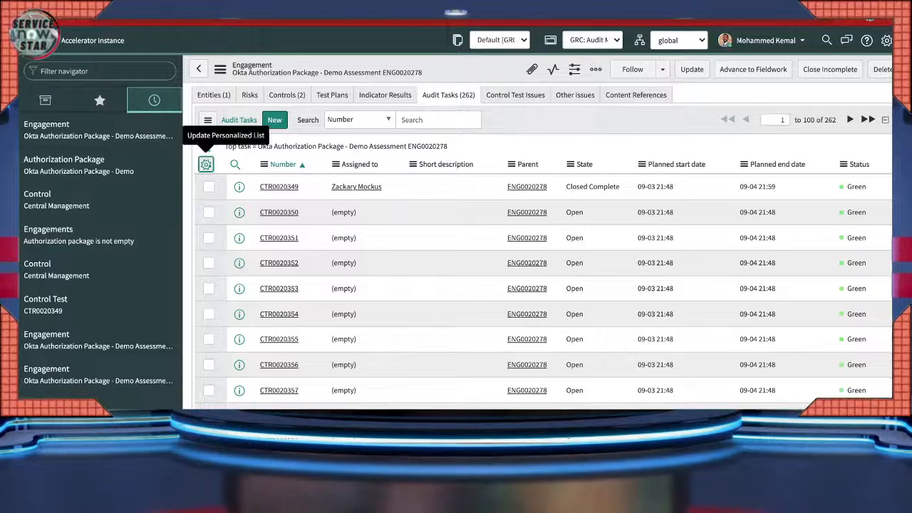
pyautogui.click(206, 164)
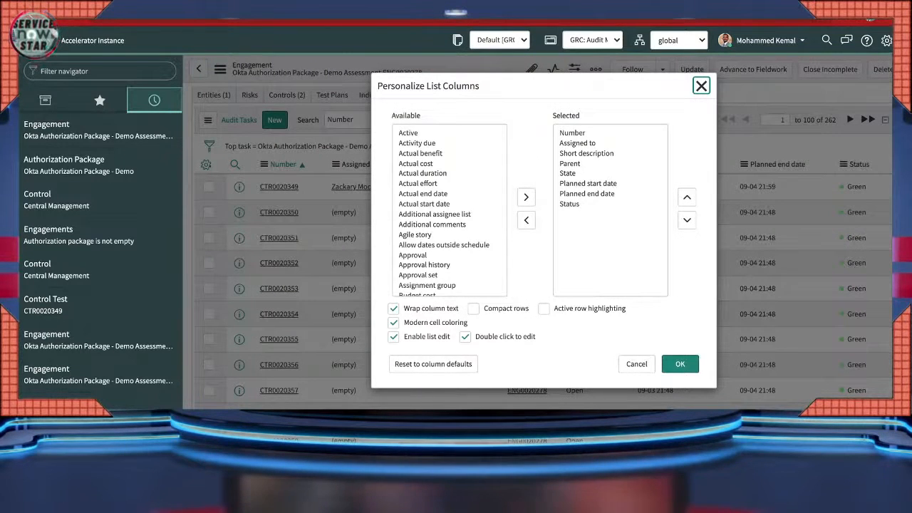
pyautogui.scroll(-3, 449, 210)
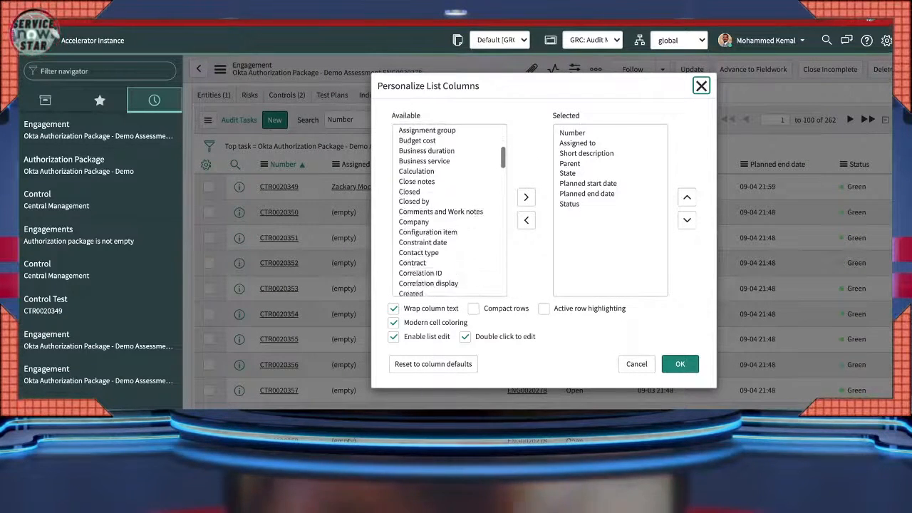
pyautogui.scroll(-2, 449, 211)
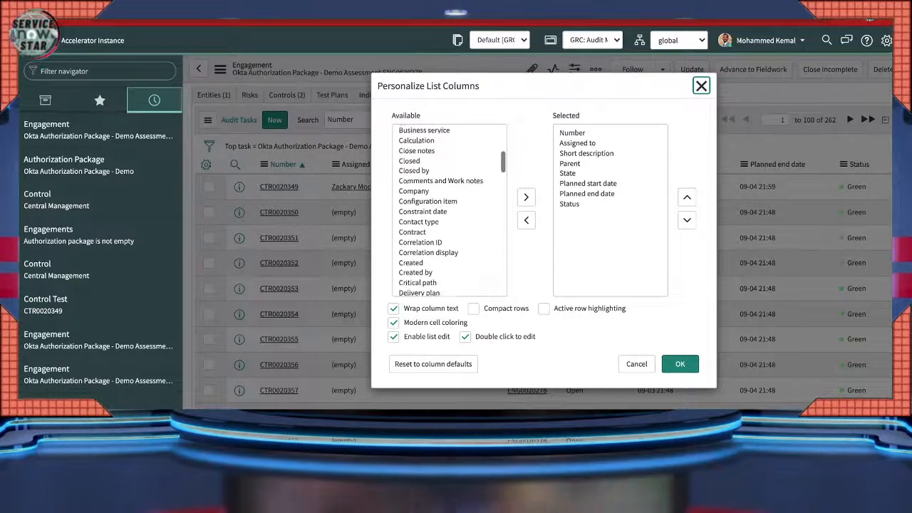
pyautogui.scroll(-1, 449, 211)
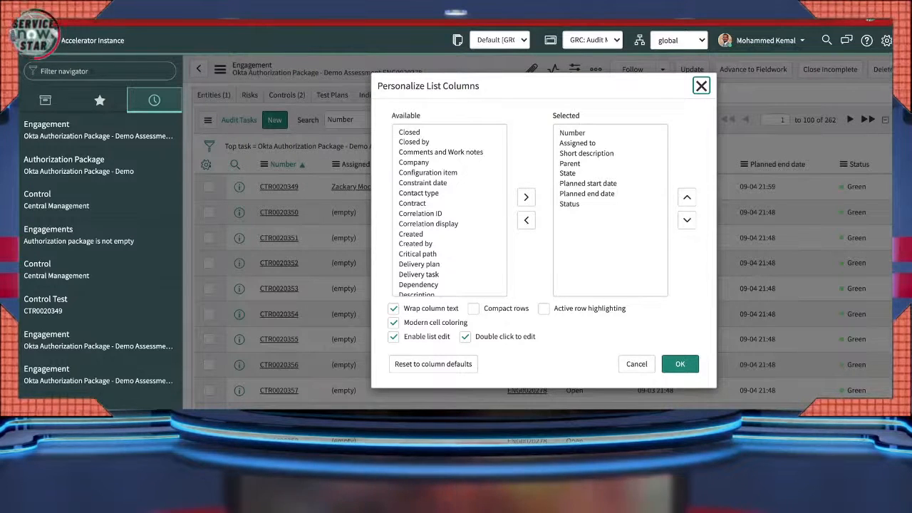
pyautogui.scroll(-5, 449, 211)
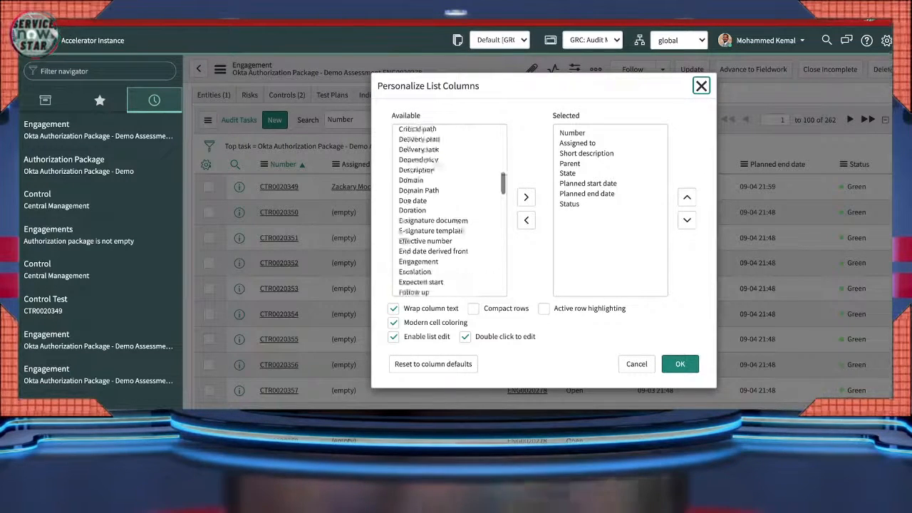
pyautogui.scroll(-2, 449, 210)
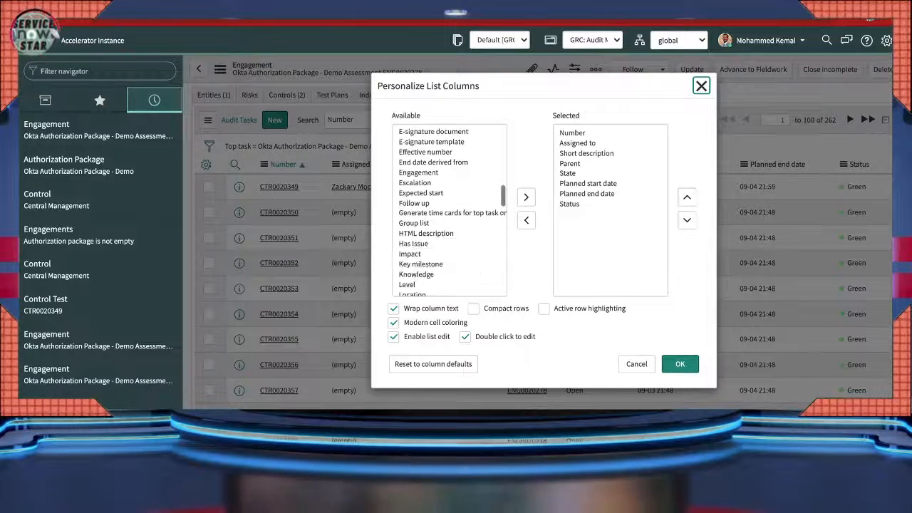
pyautogui.scroll(-1, 449, 211)
pyautogui.scroll(-3, 450, 210)
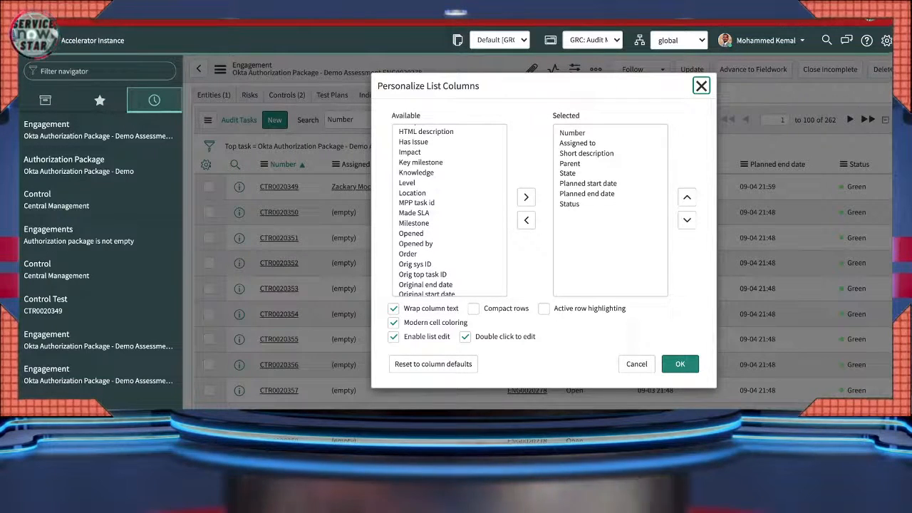
pyautogui.scroll(-3, 449, 210)
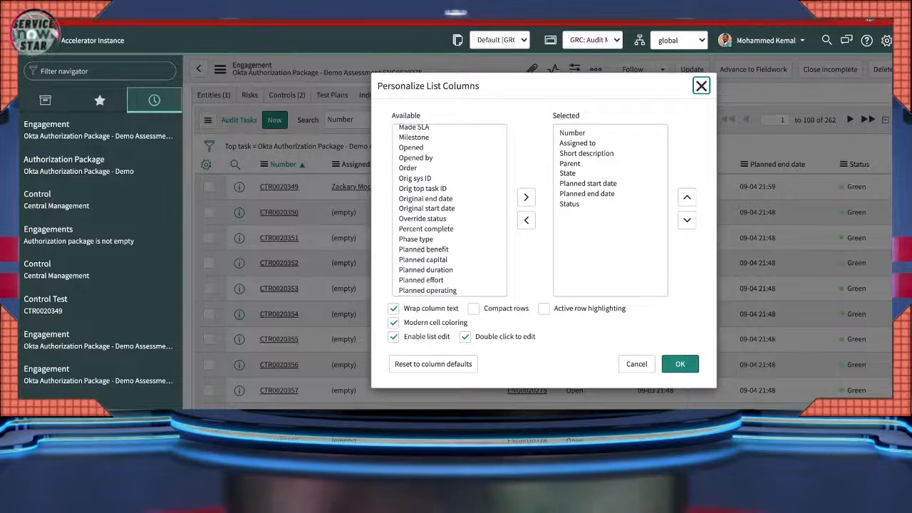
pyautogui.scroll(-6, 449, 211)
pyautogui.scroll(-8, 449, 210)
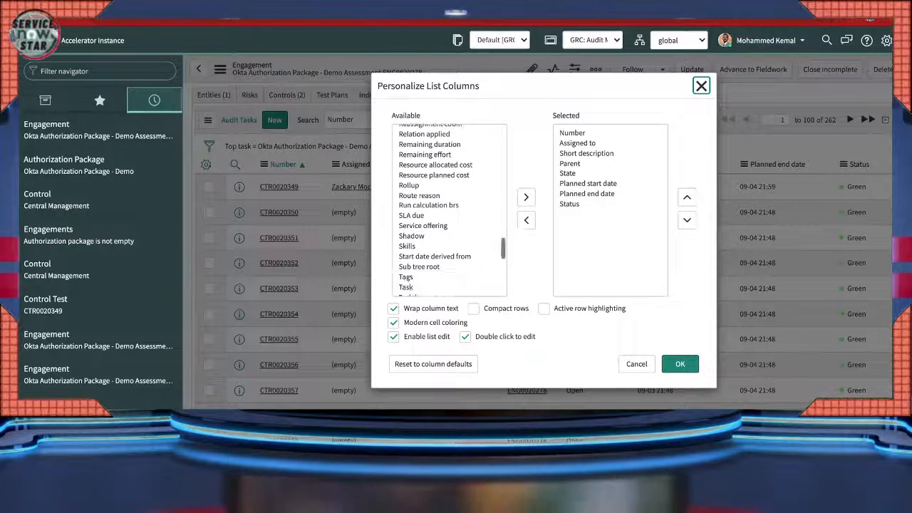
pyautogui.scroll(-2, 449, 211)
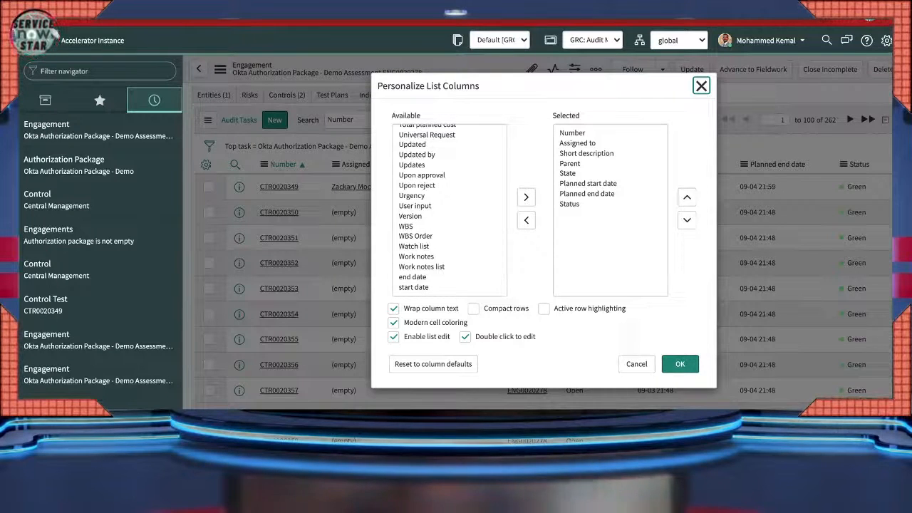
pyautogui.click(636, 363)
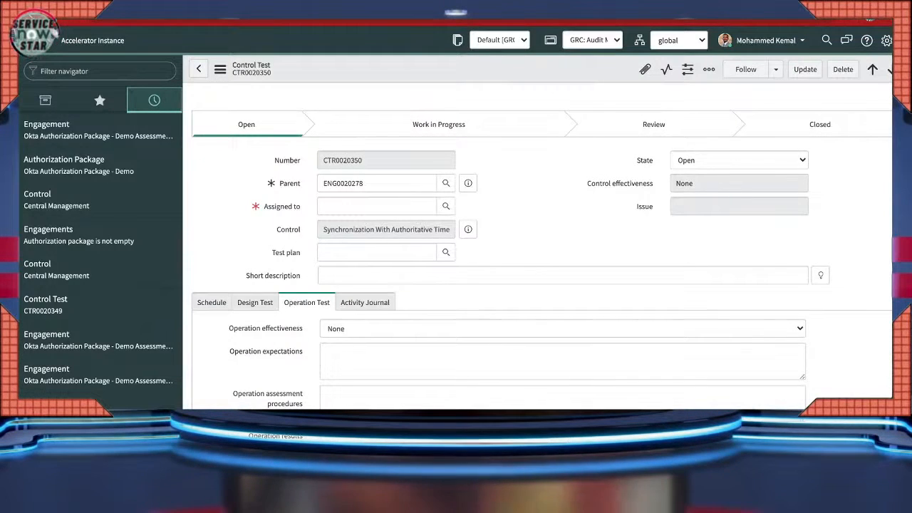
# - Assign CTR0020350 to a user and rate design and operation effectiveness Effective
pyautogui.press('Tab')
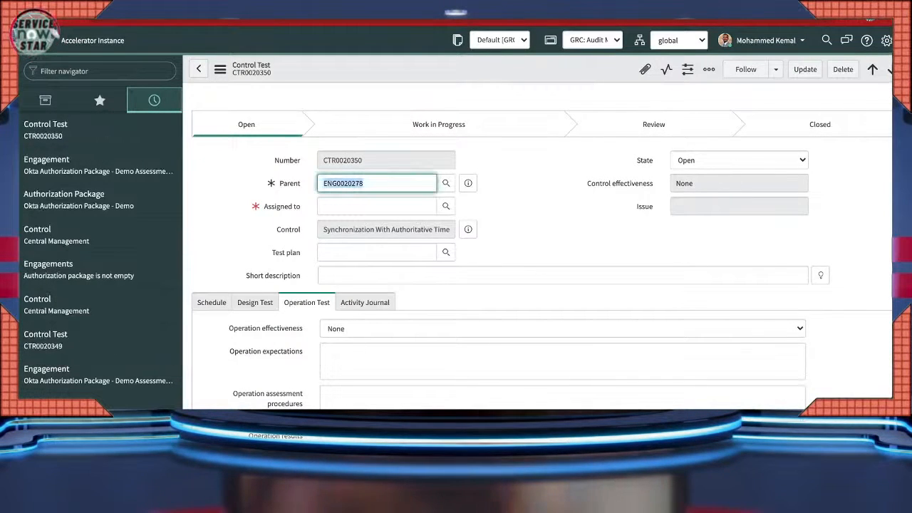
pyautogui.click(446, 207)
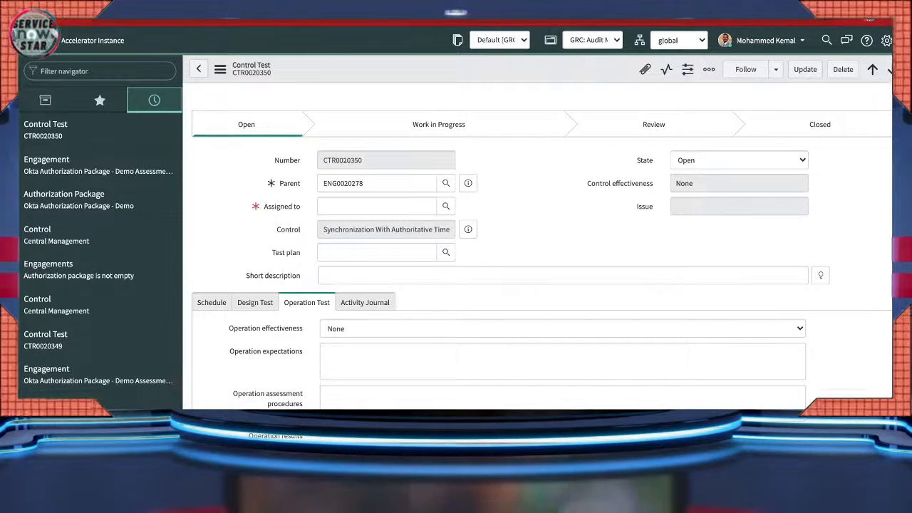
pyautogui.scroll(-2, 446, 206)
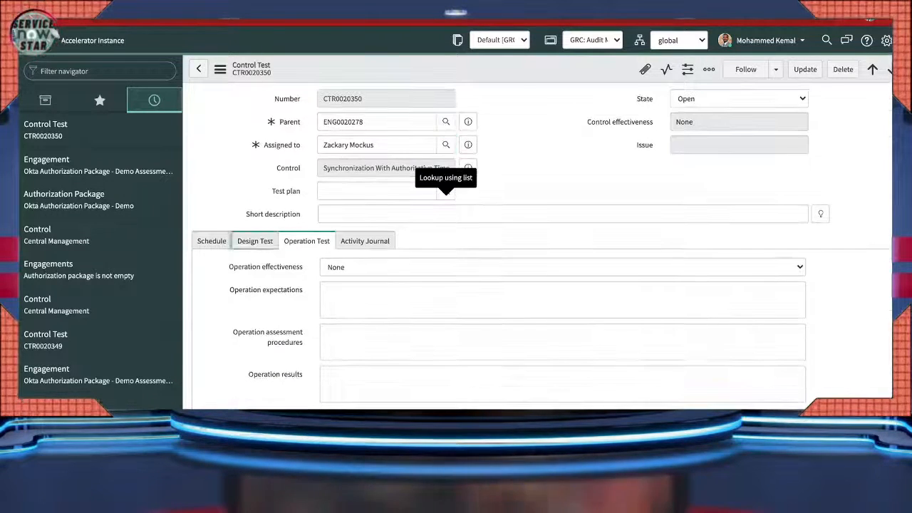
pyautogui.click(254, 241)
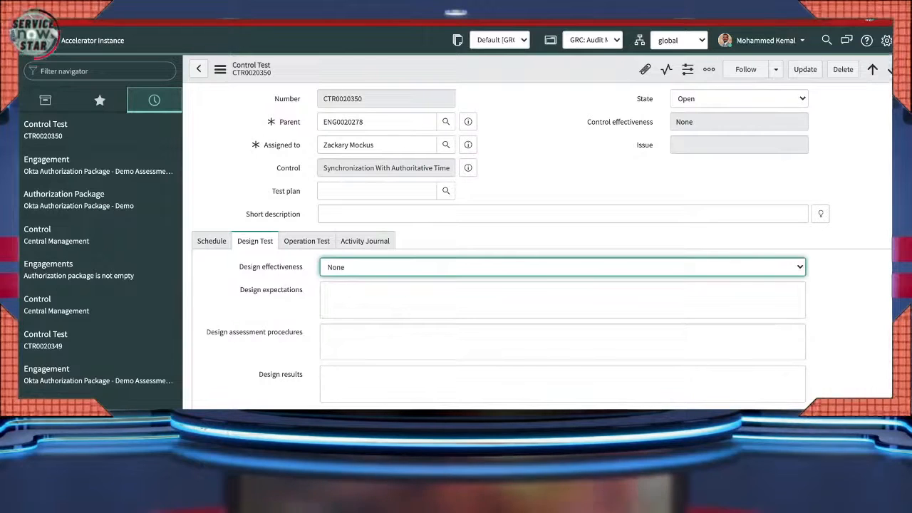
pyautogui.click(345, 281)
pyautogui.click(307, 241)
pyautogui.click(345, 268)
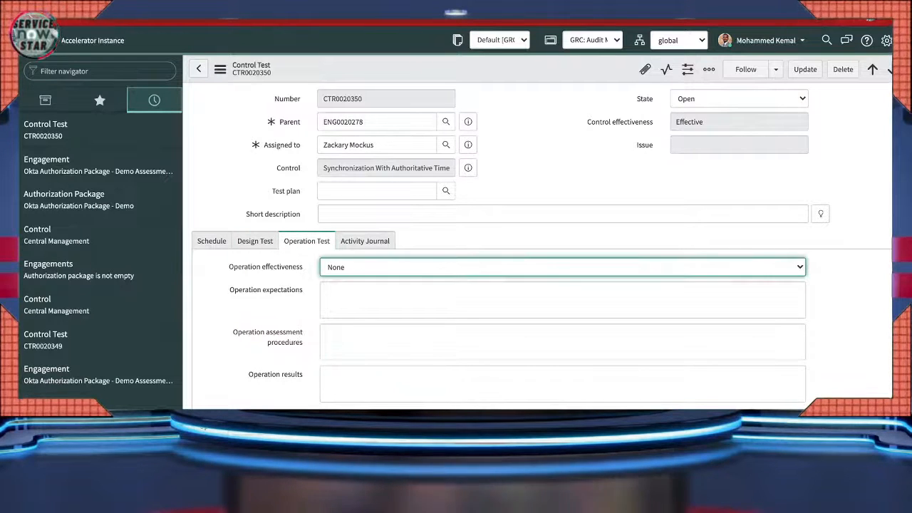
pyautogui.click(345, 281)
# - Set the control test's state to Work In Progress and save it
pyautogui.scroll(1, 499, 281)
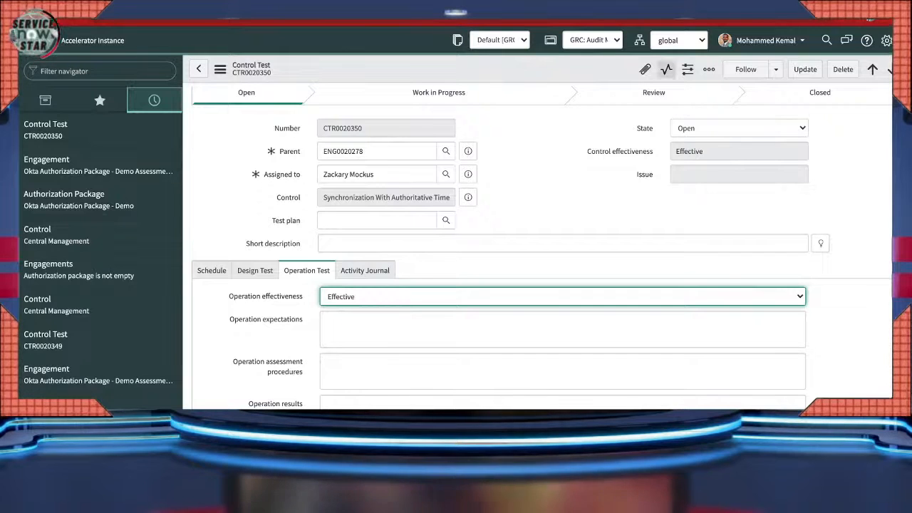
pyautogui.click(739, 129)
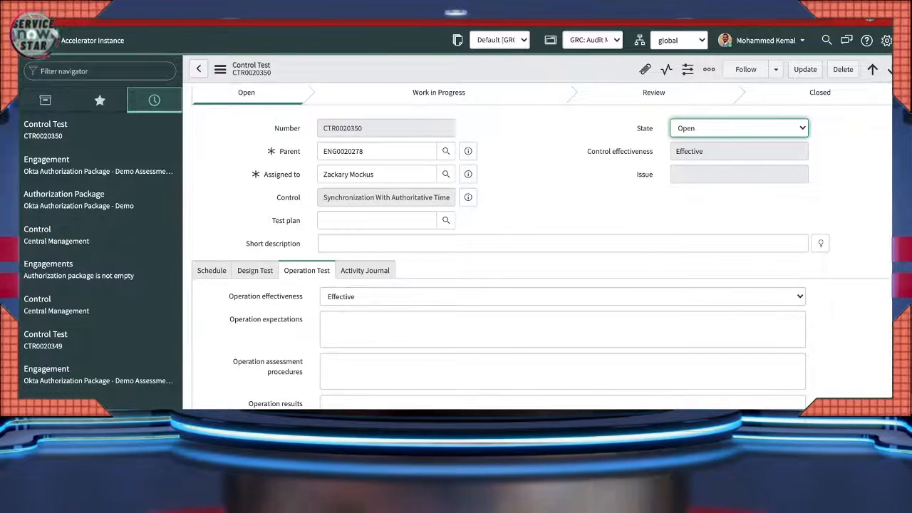
pyautogui.press('Down')
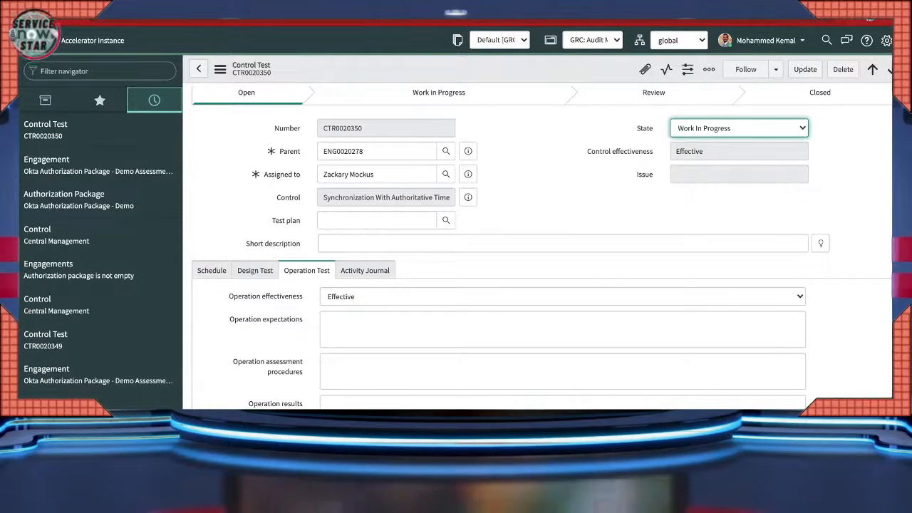
pyautogui.click(220, 69)
pyautogui.click(219, 69)
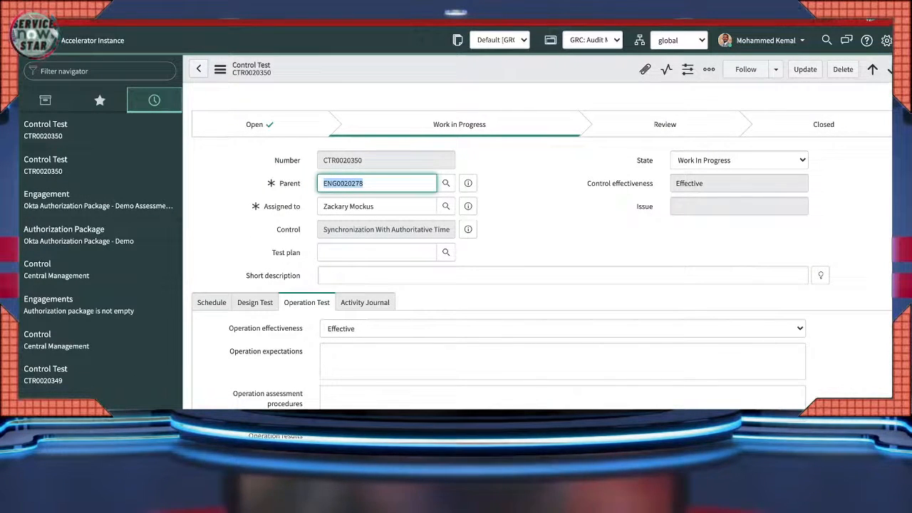
pyautogui.click(806, 69)
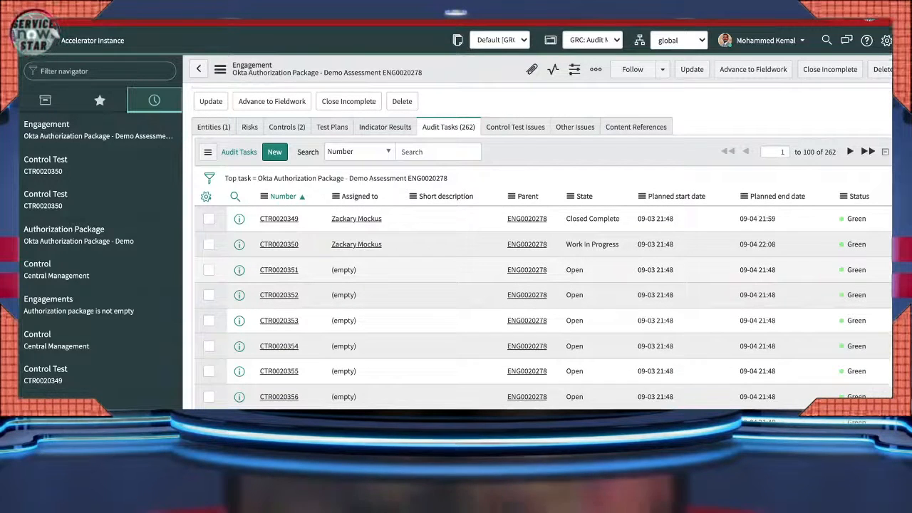
# - Open control test CTR0020351 and show its Design Test fields
pyautogui.click(278, 270)
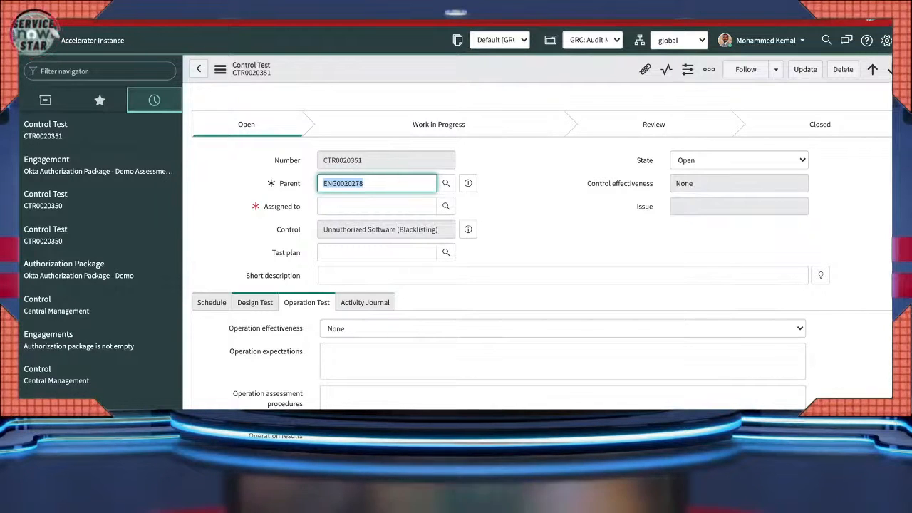
pyautogui.click(255, 303)
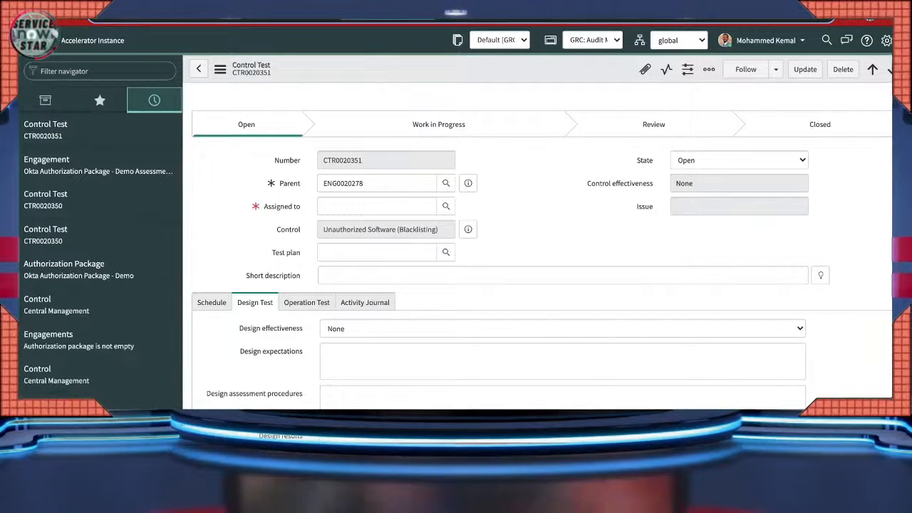
pyautogui.click(100, 72)
# - Open the full Control Tests list by entering sn_audit_control_test.list in the navigator
pyautogui.write('sn_audit_control_test')
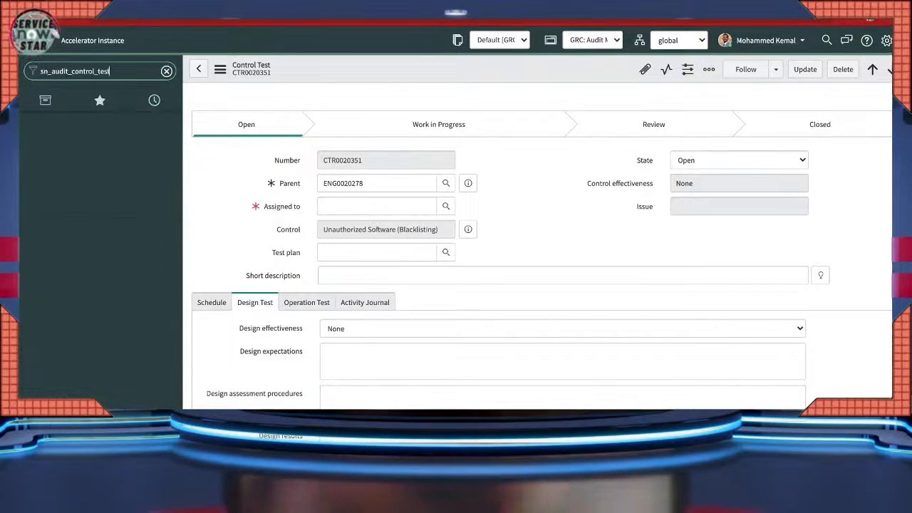
pyautogui.write('.l')
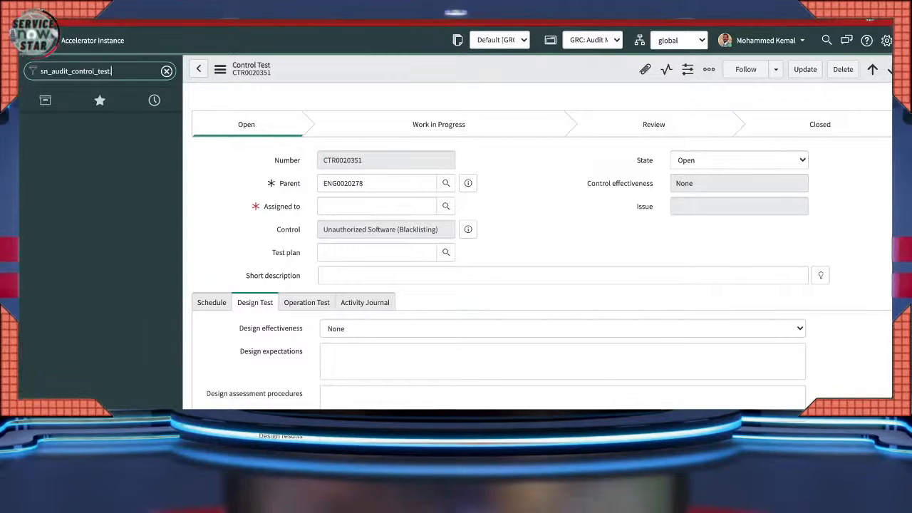
pyautogui.write('ist')
pyautogui.press('Return')
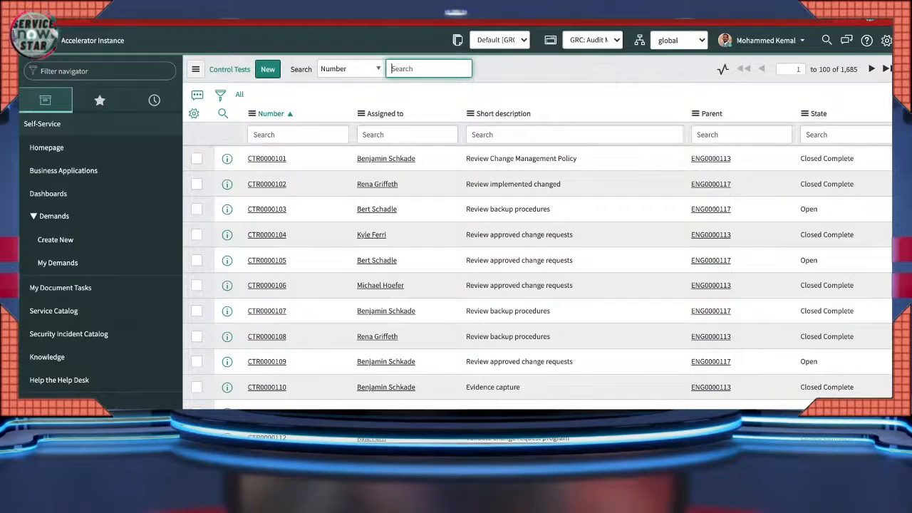
# - Show only unassigned tests, filter out blank short descriptions, and assign CTR0020005 inline
pyautogui.click(407, 134)
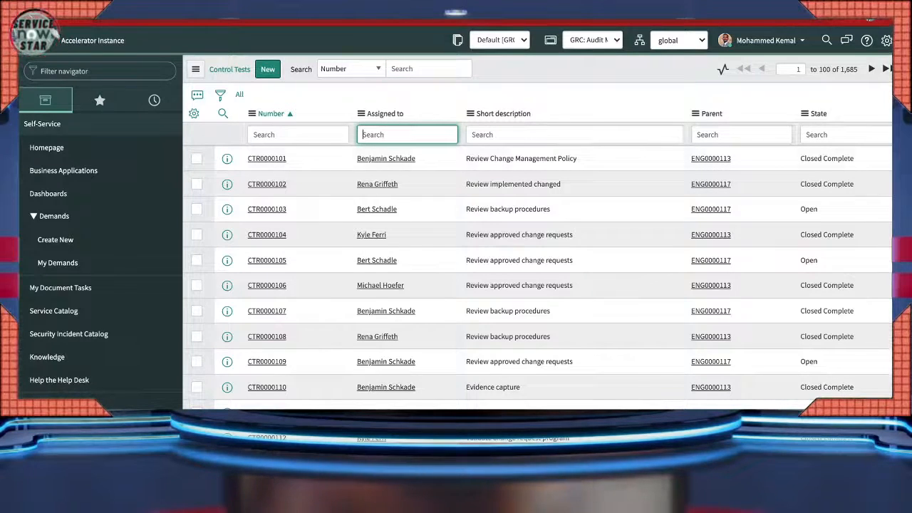
pyautogui.scroll(-8, 537, 249)
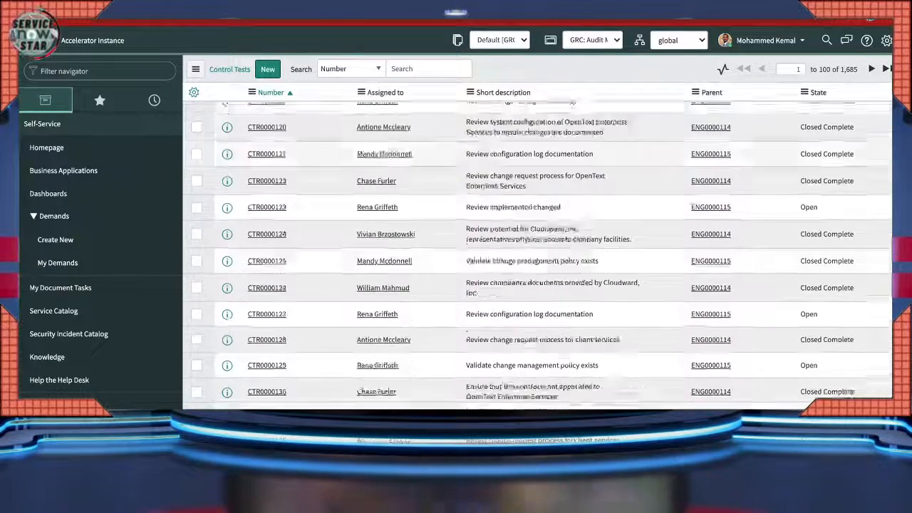
pyautogui.scroll(-10, 537, 249)
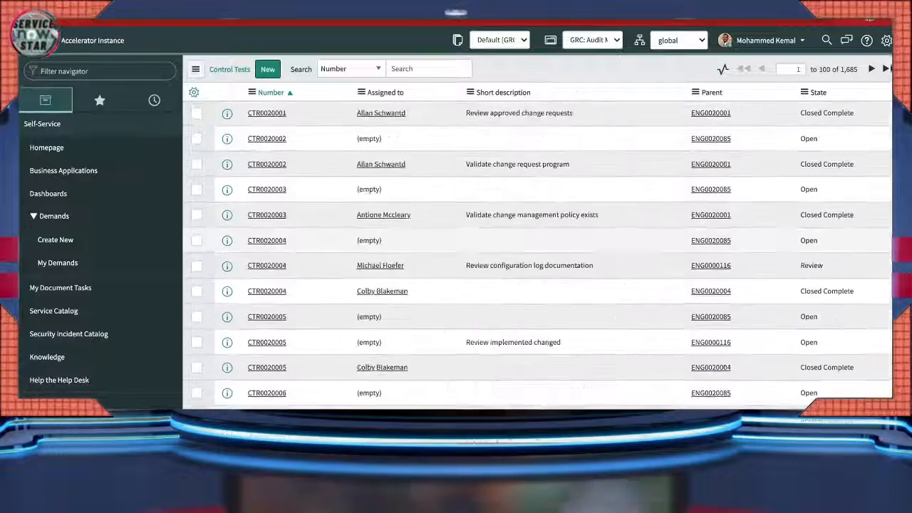
pyautogui.scroll(-5, 537, 249)
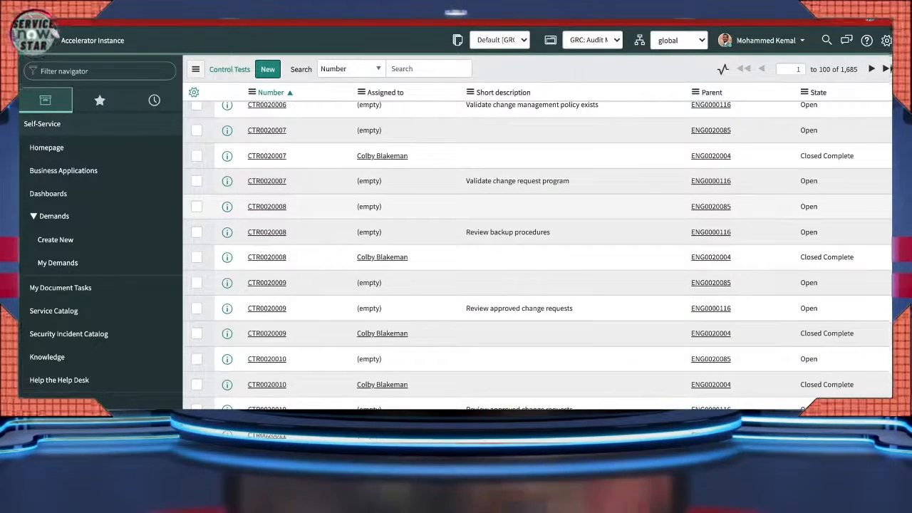
pyautogui.rightClick(370, 208)
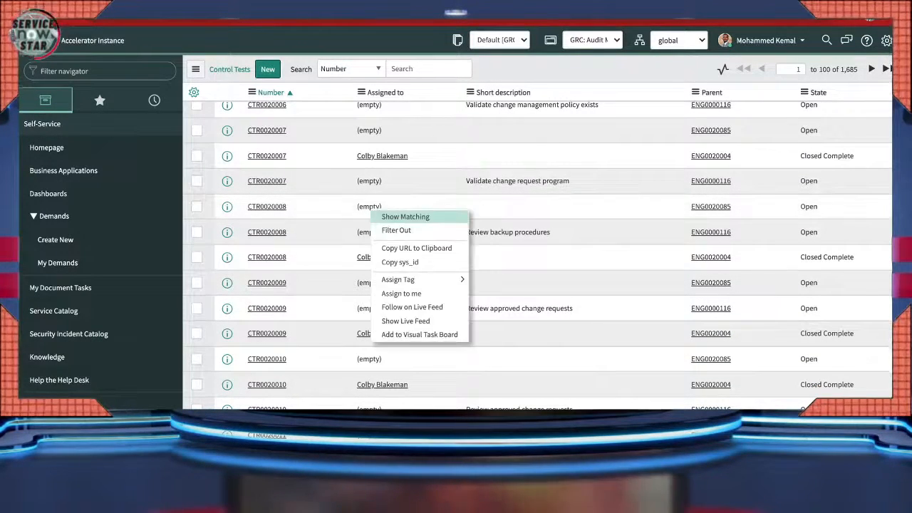
pyautogui.click(406, 217)
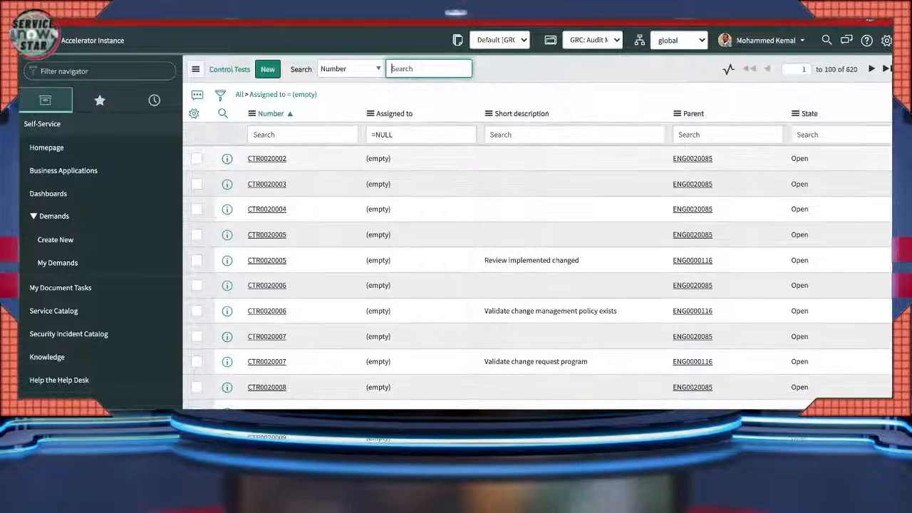
pyautogui.rightClick(526, 162)
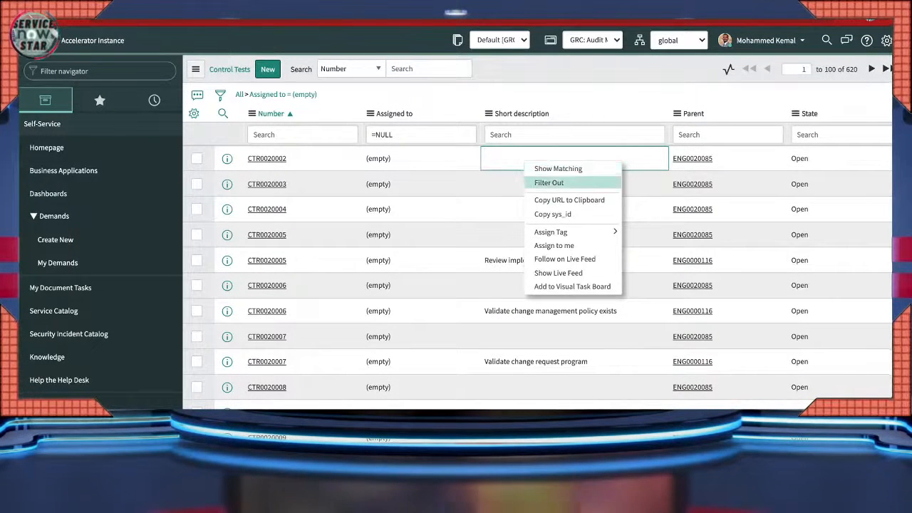
pyautogui.click(549, 183)
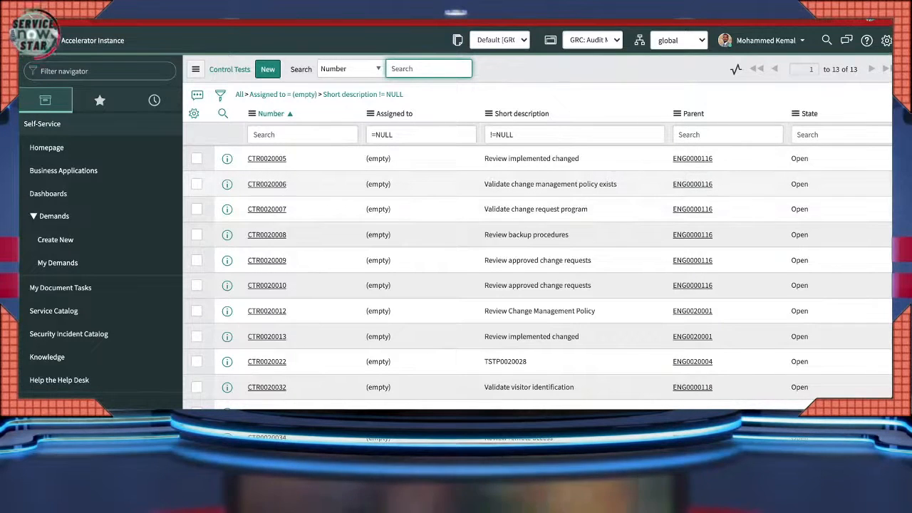
pyautogui.doubleClick(378, 158)
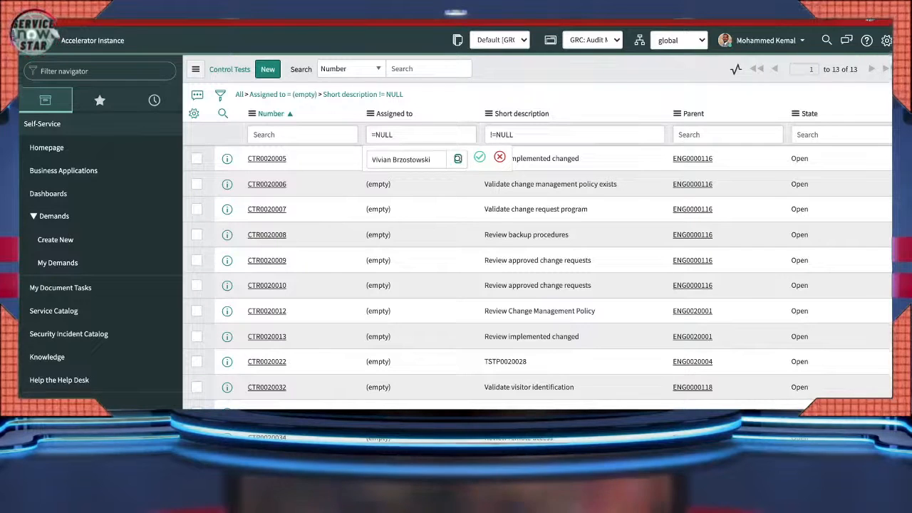
pyautogui.click(479, 157)
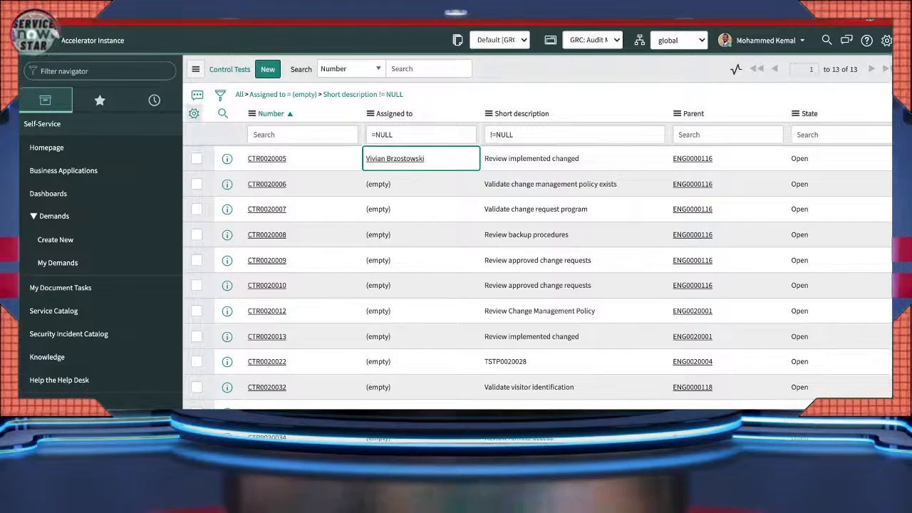
# - Move Design effectiveness and Control effectiveness to Selected in Personalize List Columns and apply
pyautogui.click(193, 113)
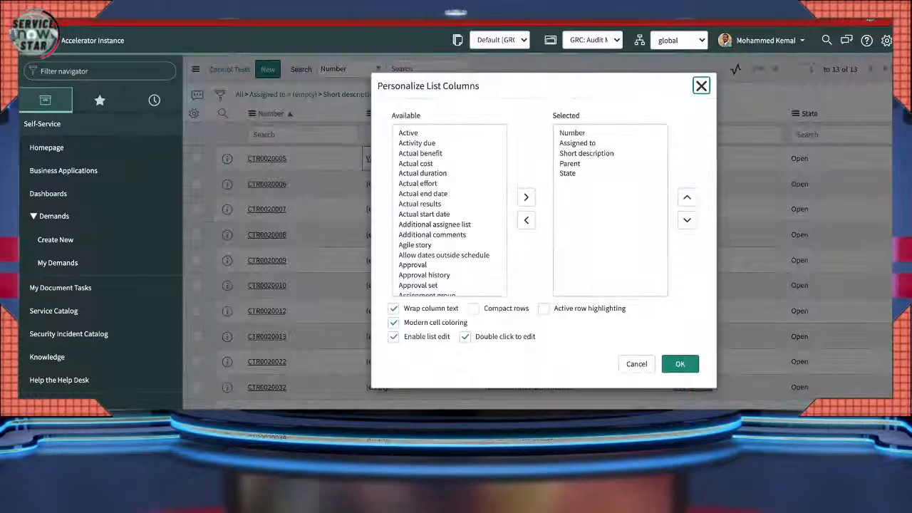
pyautogui.scroll(-5, 449, 210)
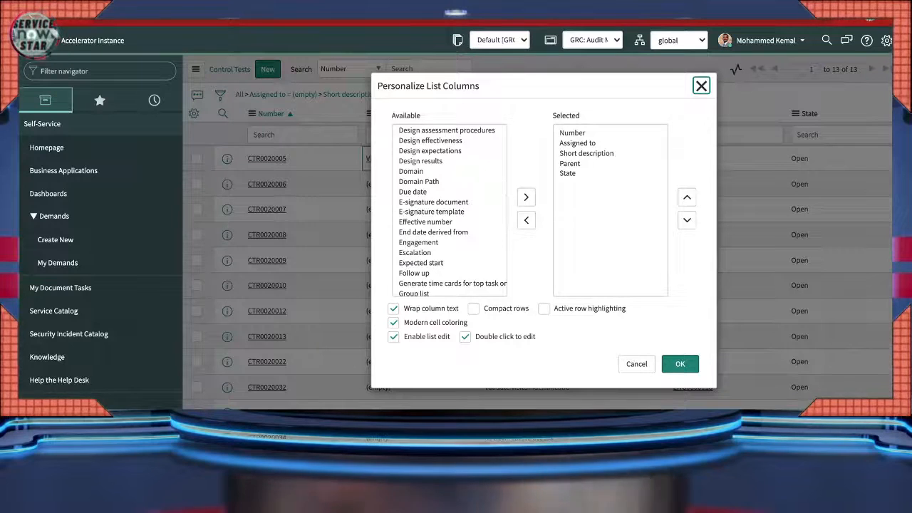
pyautogui.scroll(1, 449, 210)
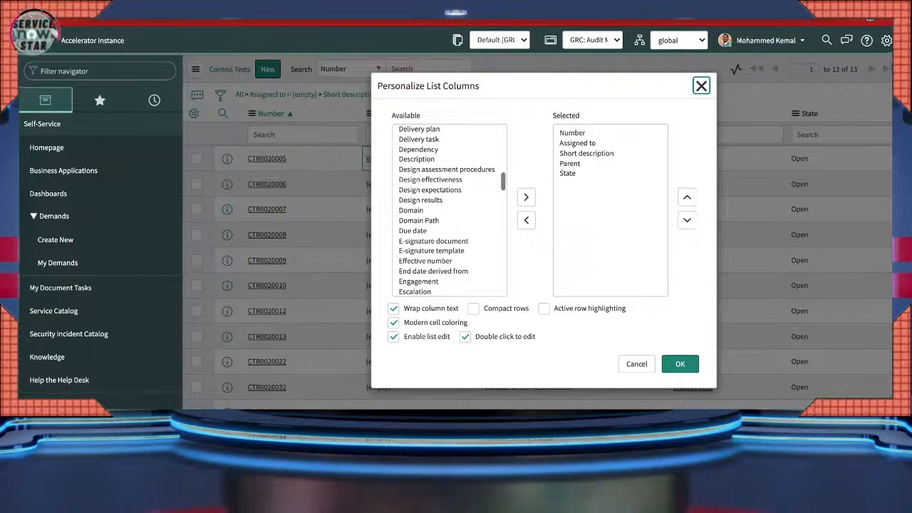
pyautogui.click(431, 179)
pyautogui.click(526, 197)
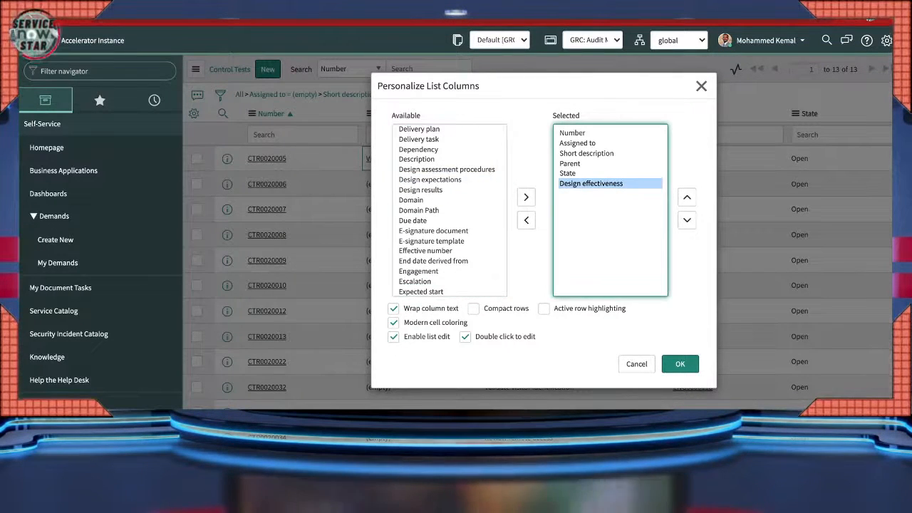
pyautogui.scroll(3, 449, 210)
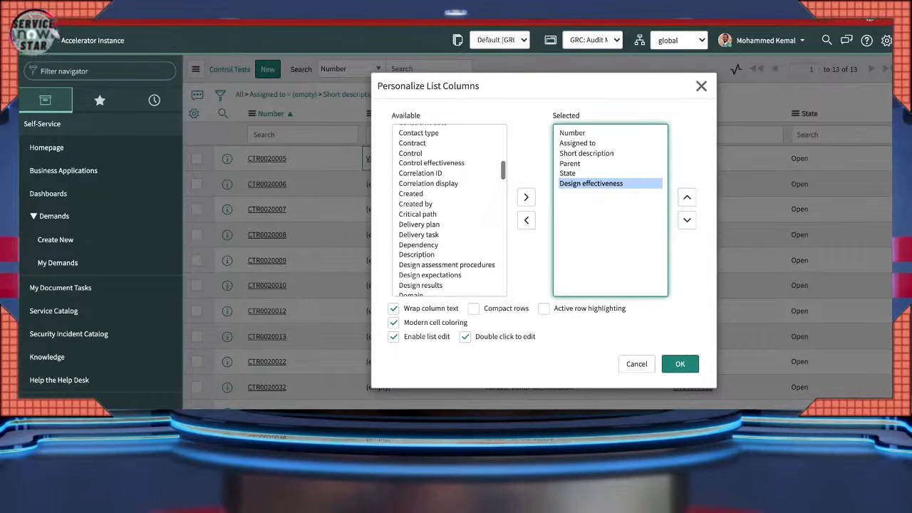
pyautogui.click(431, 163)
pyautogui.click(526, 197)
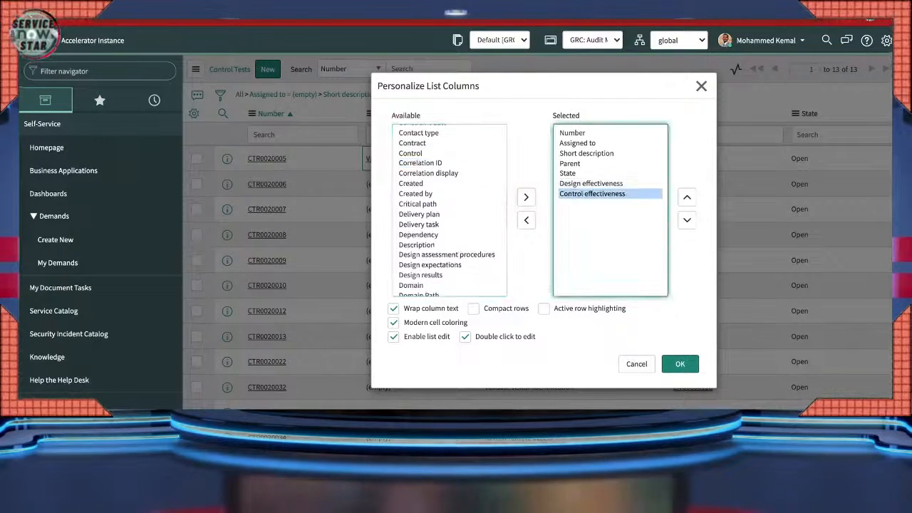
pyautogui.click(680, 364)
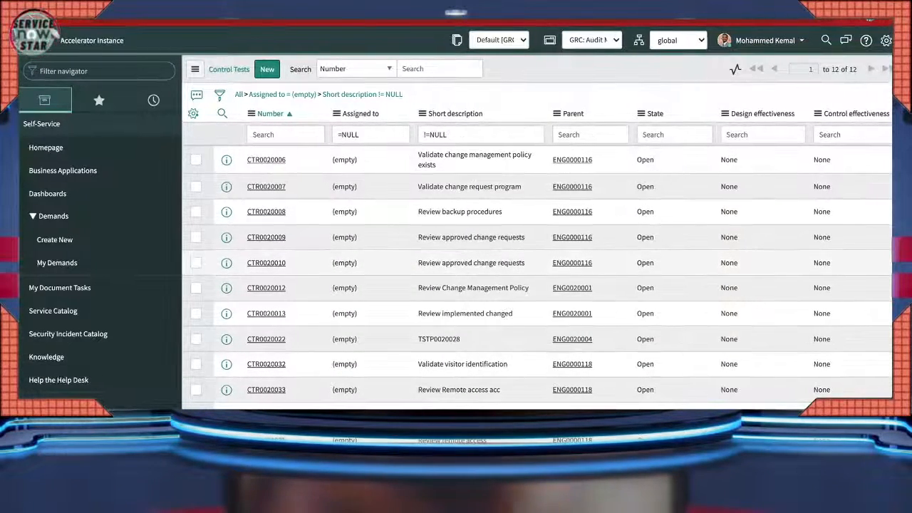
# - Set Design effectiveness to Effective for CTR0020006 through CTR0020010 inline
pyautogui.doubleClick(734, 160)
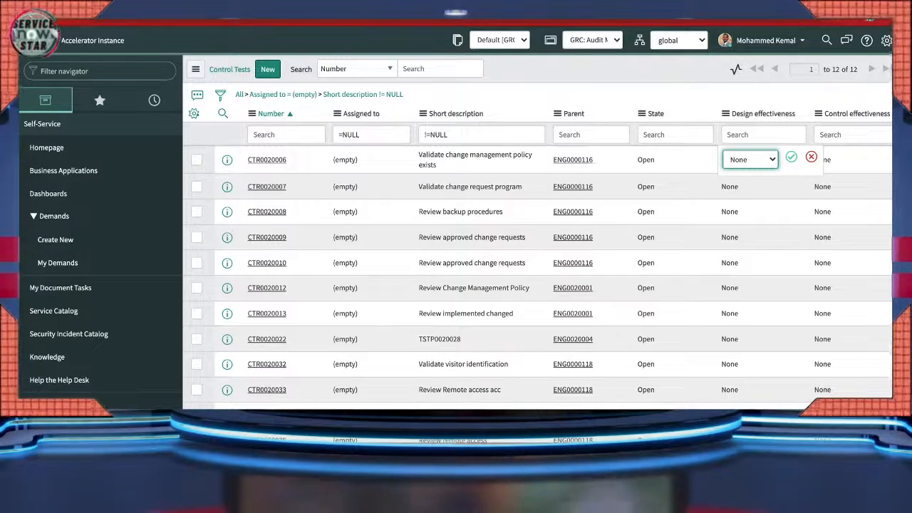
pyautogui.click(791, 156)
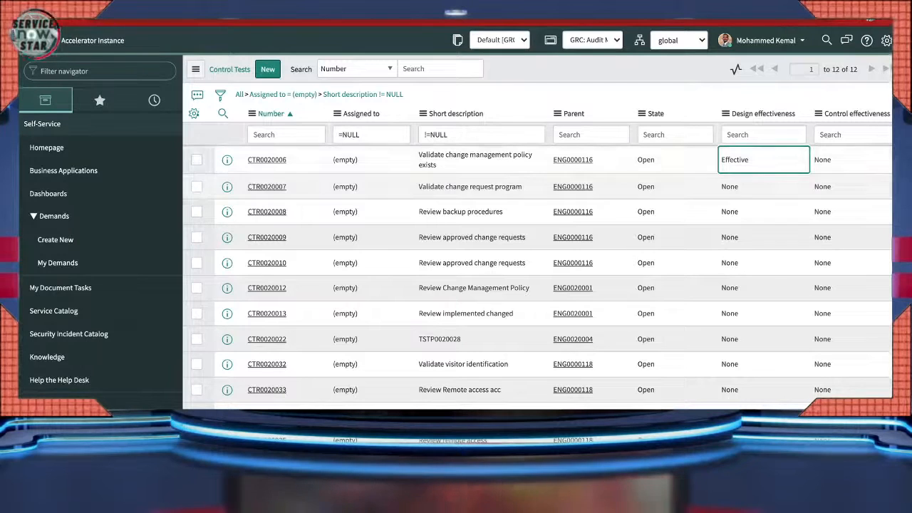
pyautogui.click(763, 186)
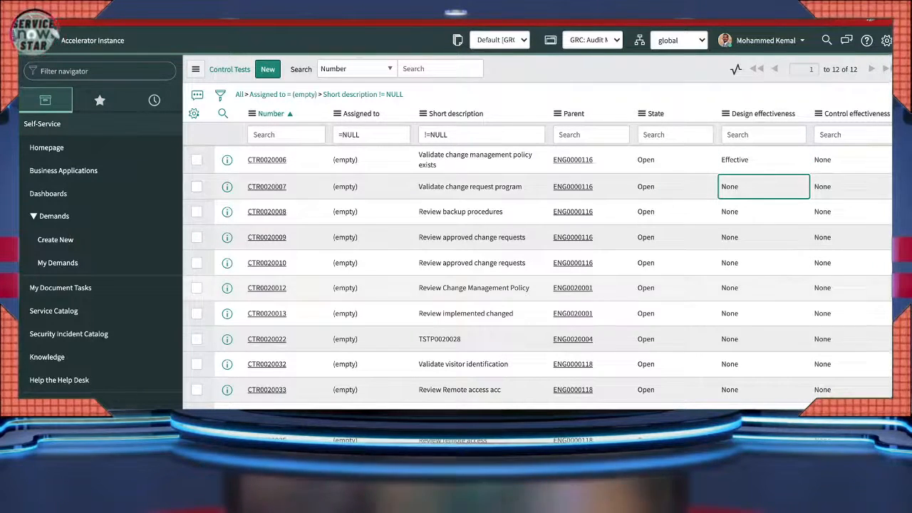
pyautogui.press('Down')
pyautogui.press('Down')
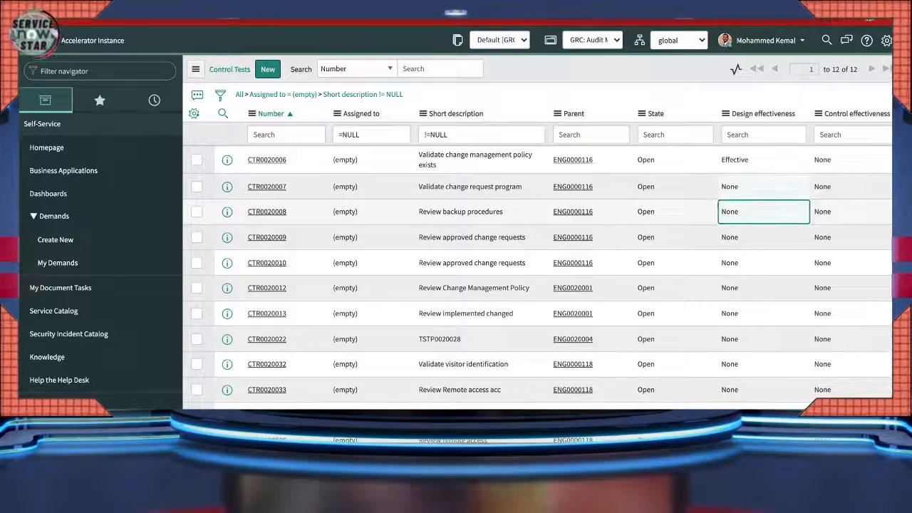
pyautogui.press('Down')
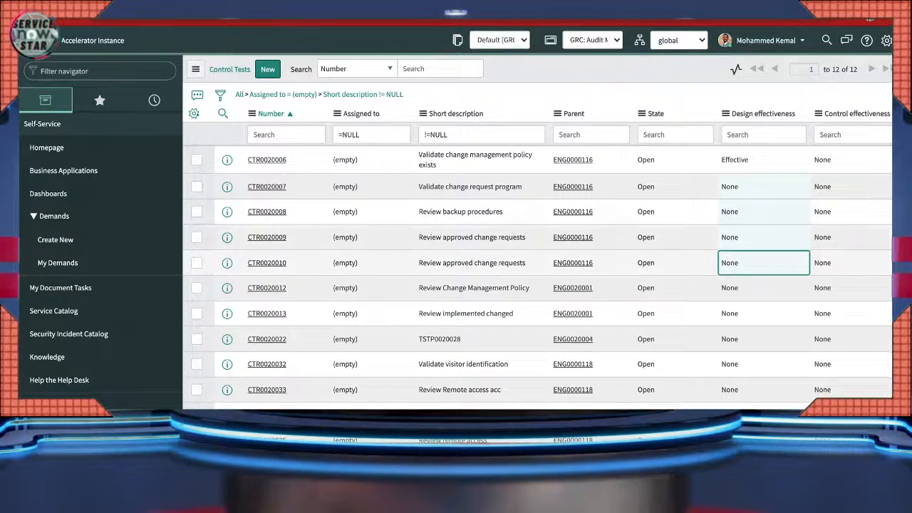
pyautogui.press('Return')
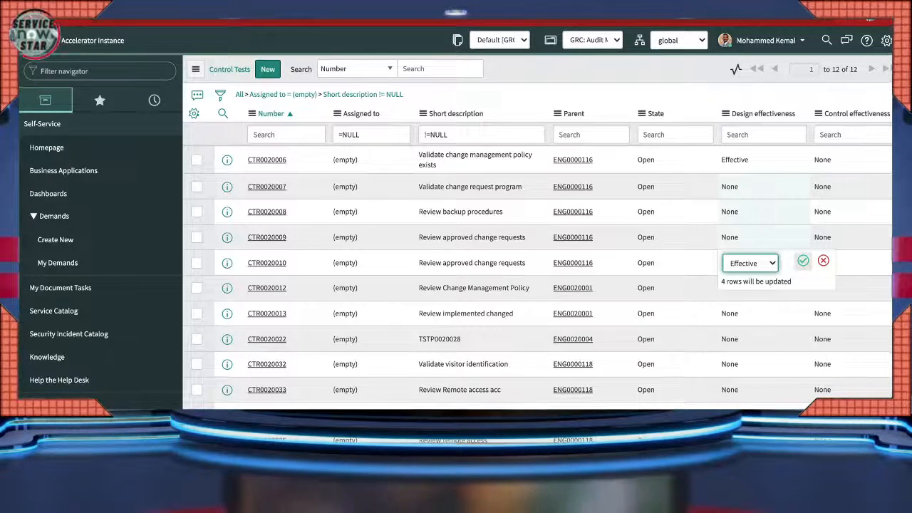
pyautogui.click(804, 261)
pyautogui.click(841, 159)
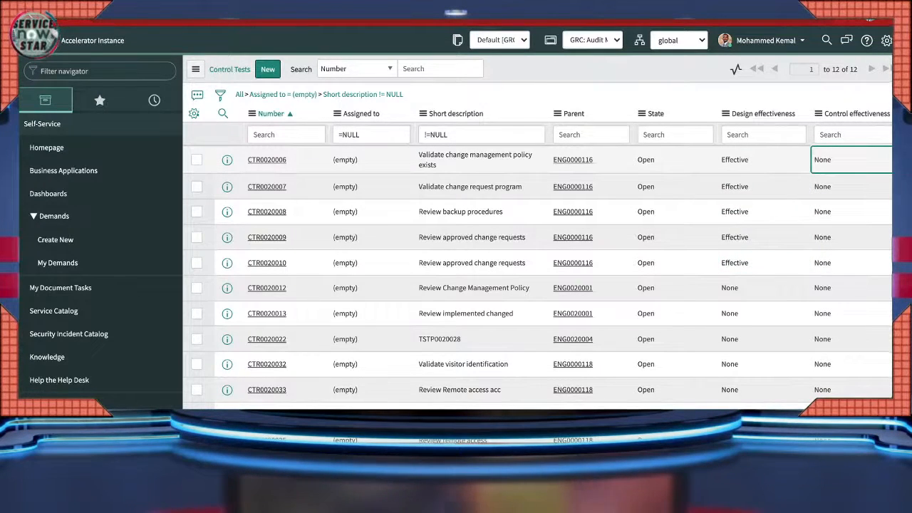
# - Attempt a bulk Control effectiveness edit on four rows, then cancel the blocked edit
pyautogui.hotkey('shift', 'Down')
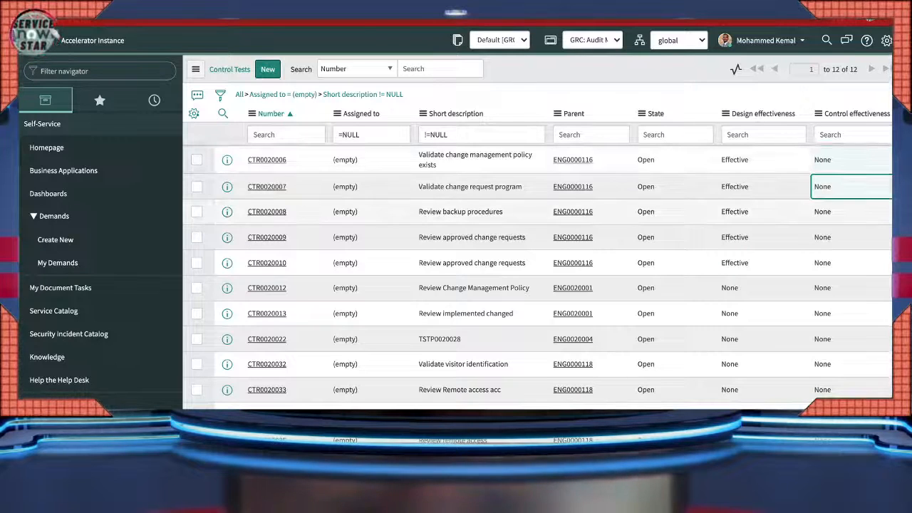
pyautogui.hotkey('shift', 'Down')
pyautogui.hotkey('shift', 'Down')
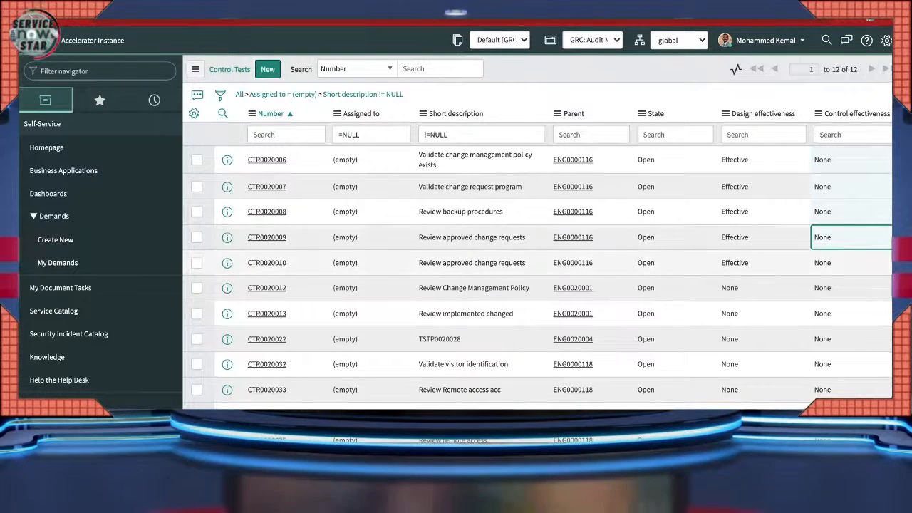
pyautogui.press('Return')
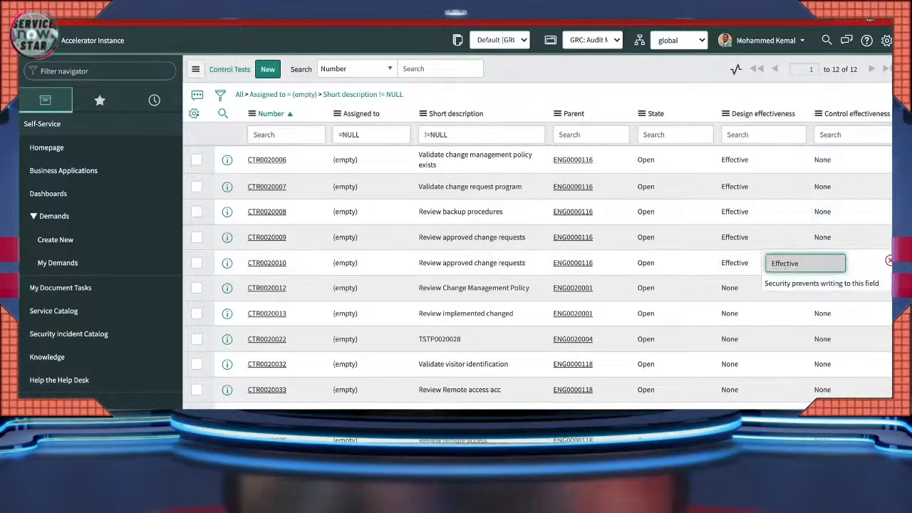
pyautogui.click(889, 261)
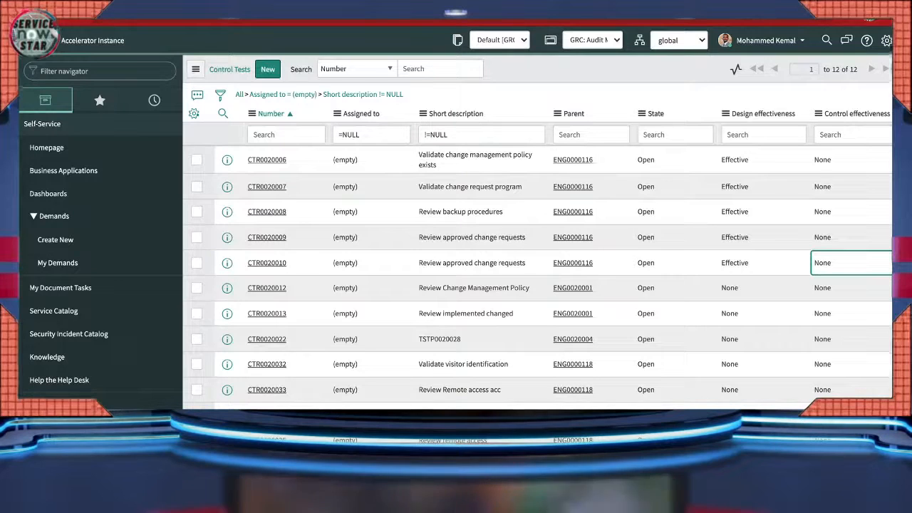
# - Open Personalize List Columns and browse the Available list around Tags
pyautogui.click(194, 113)
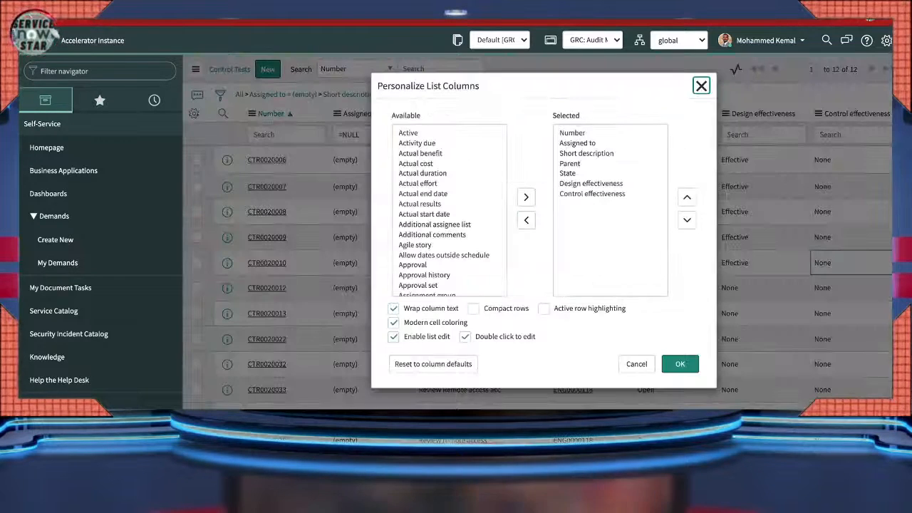
pyautogui.scroll(-5, 449, 210)
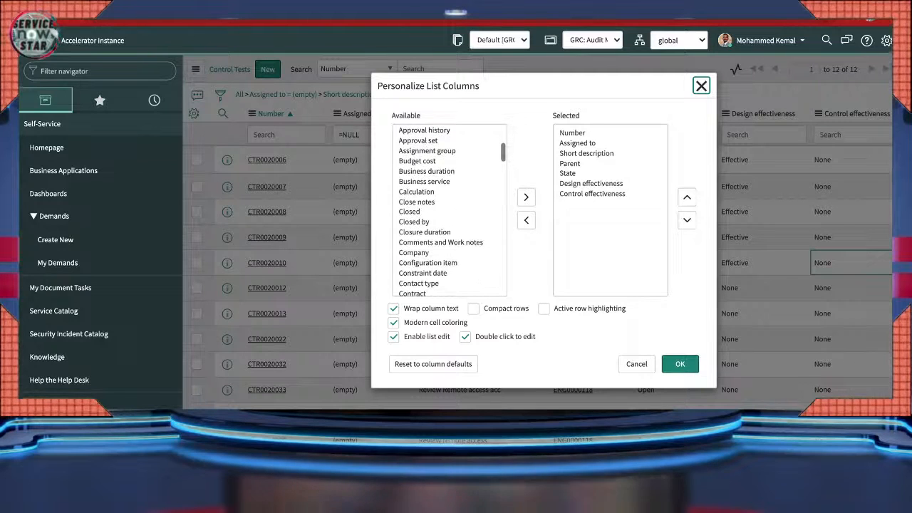
pyautogui.scroll(-1, 449, 230)
pyautogui.click(429, 229)
pyautogui.press('t')
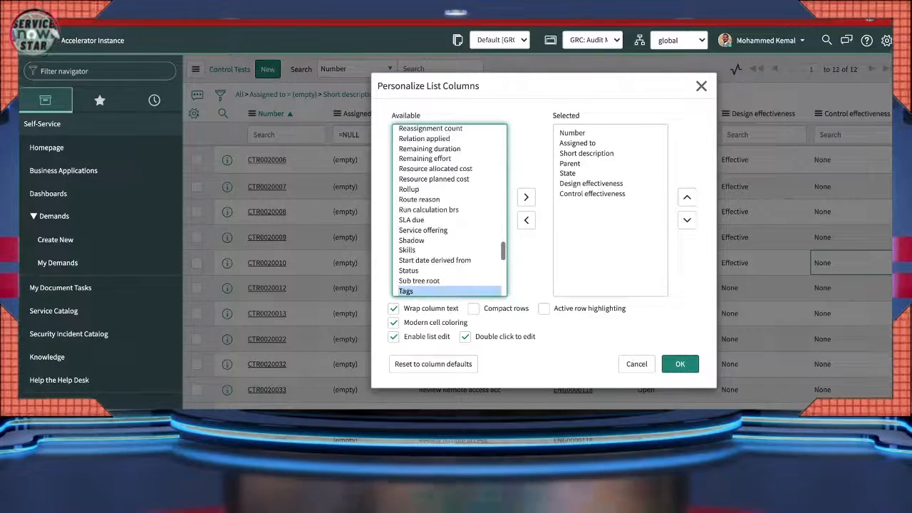
pyautogui.scroll(-3, 449, 210)
pyautogui.scroll(-3, 449, 211)
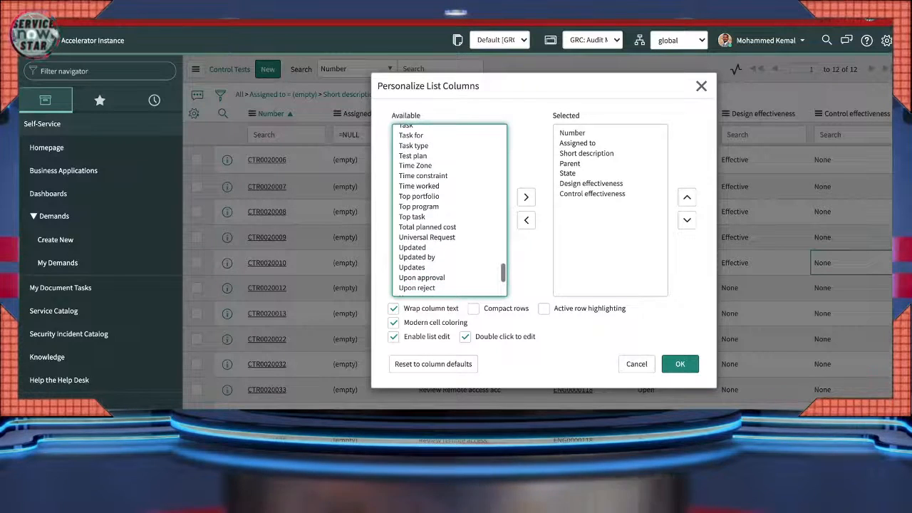
pyautogui.scroll(2, 449, 210)
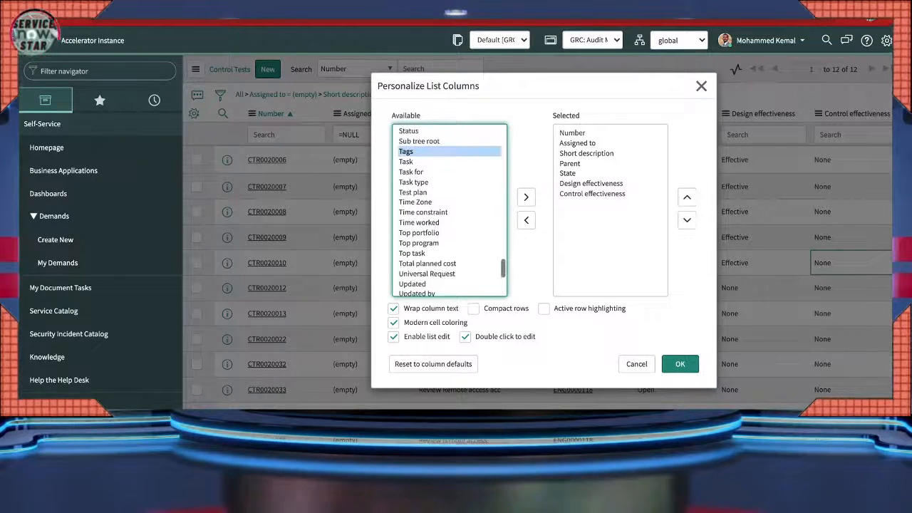
pyautogui.scroll(-3, 449, 210)
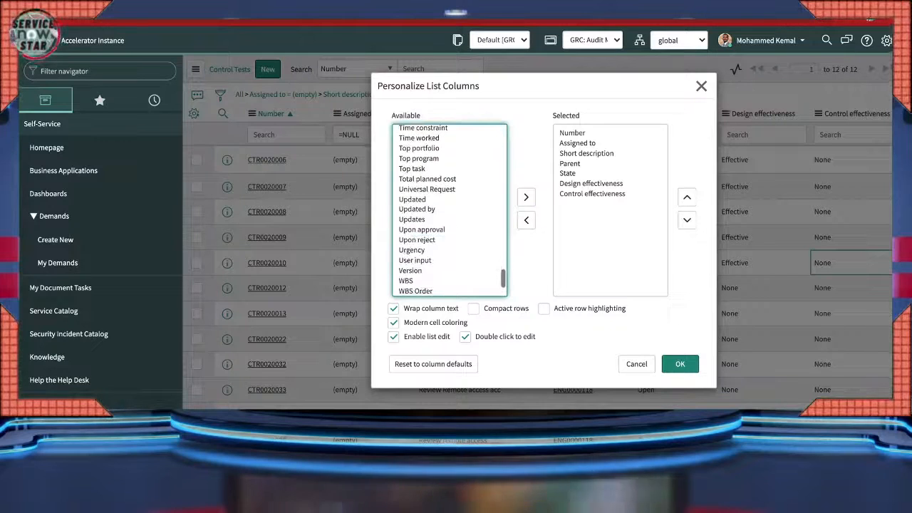
pyautogui.scroll(-1, 449, 210)
pyautogui.click(413, 291)
# - Browse the columns starting with E, then close the dialog without changes
pyautogui.press('e')
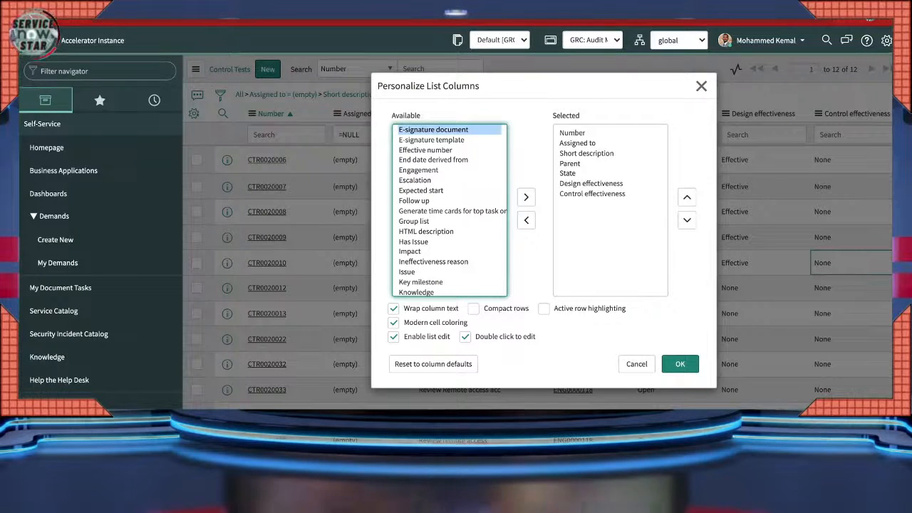
pyautogui.scroll(1, 449, 210)
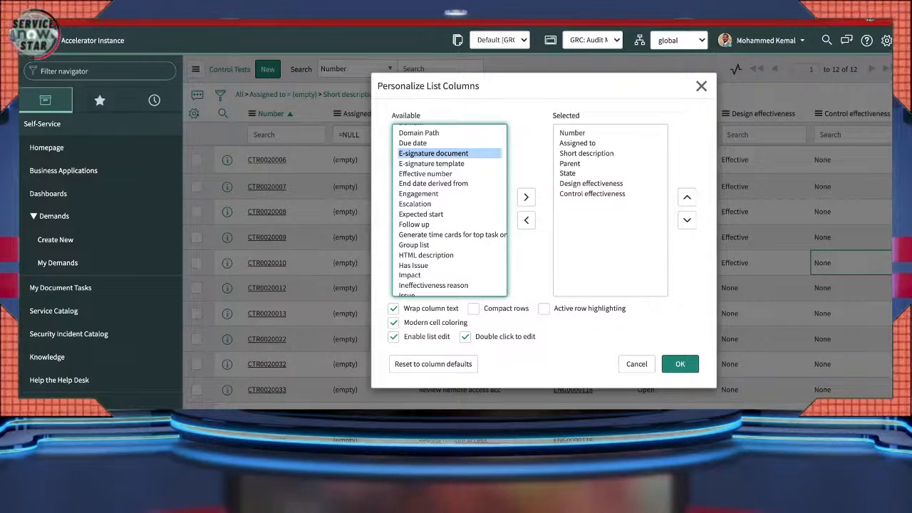
pyautogui.scroll(-4, 449, 210)
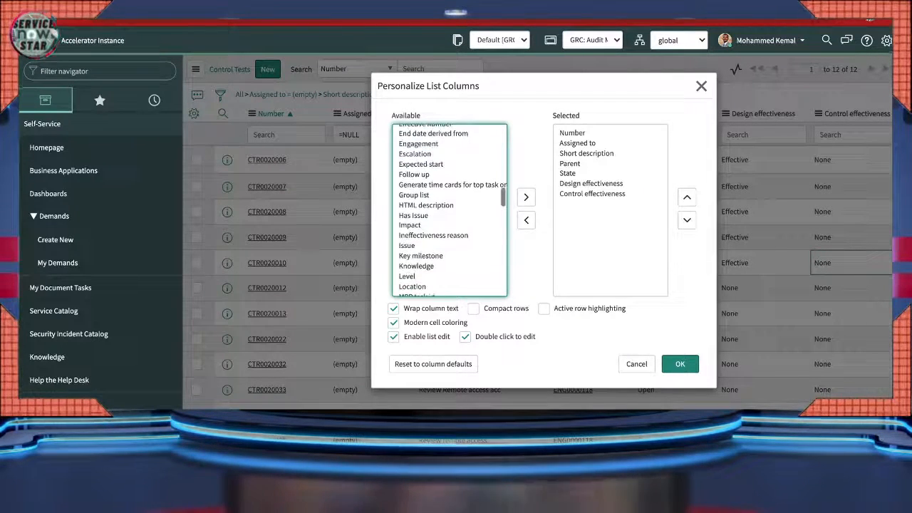
pyautogui.scroll(-2, 449, 210)
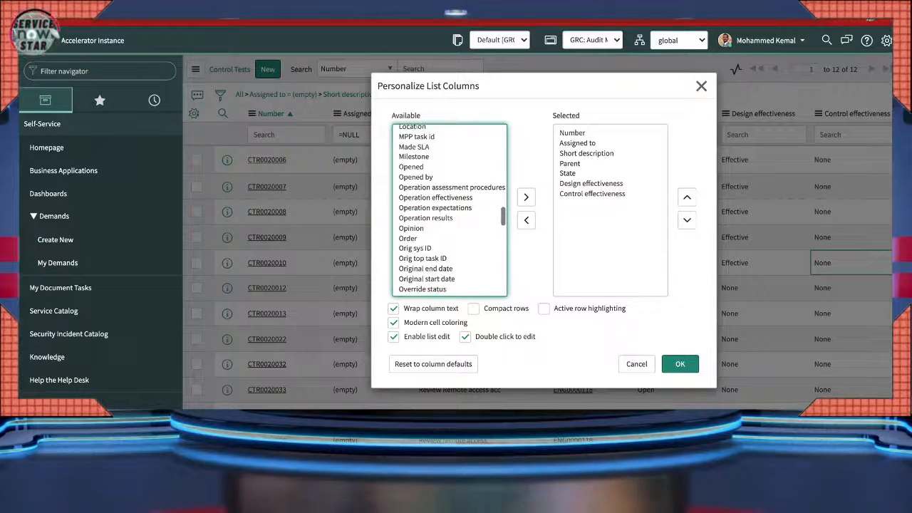
pyautogui.scroll(-2, 449, 210)
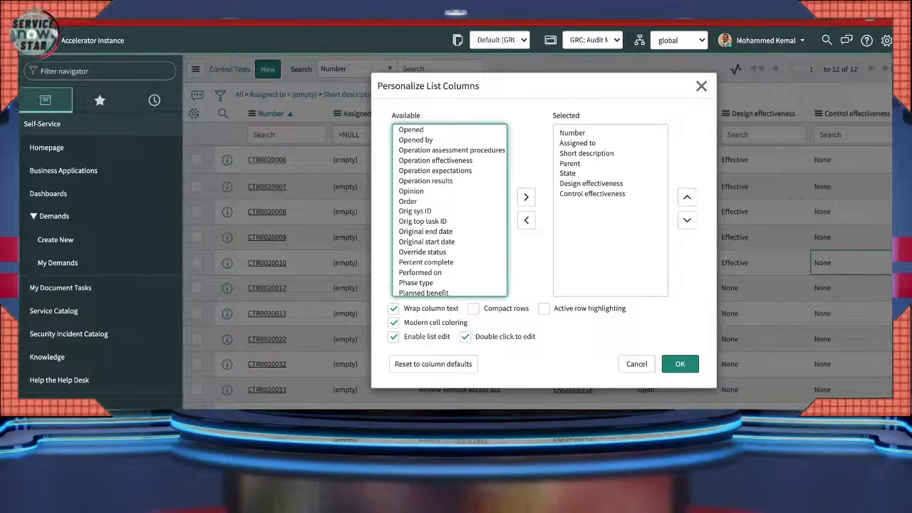
pyautogui.scroll(-3, 449, 210)
pyautogui.scroll(-10, 449, 210)
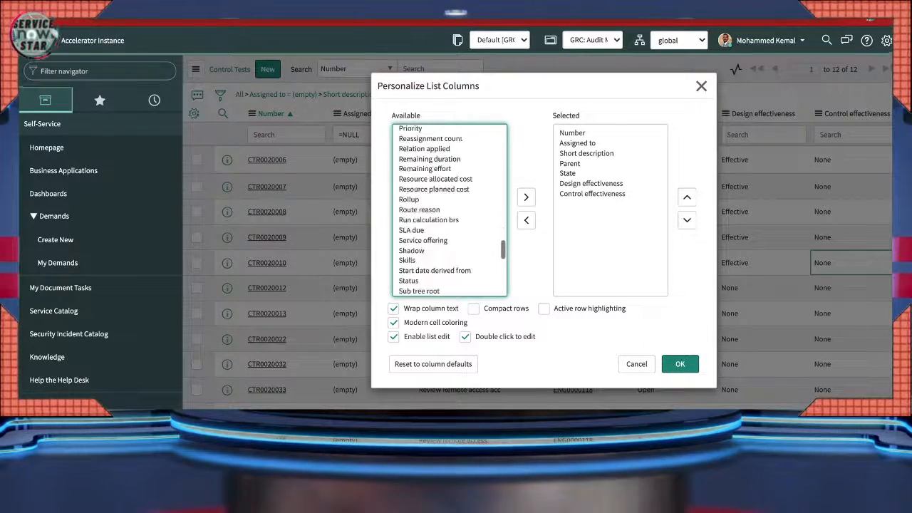
pyautogui.scroll(-2, 449, 211)
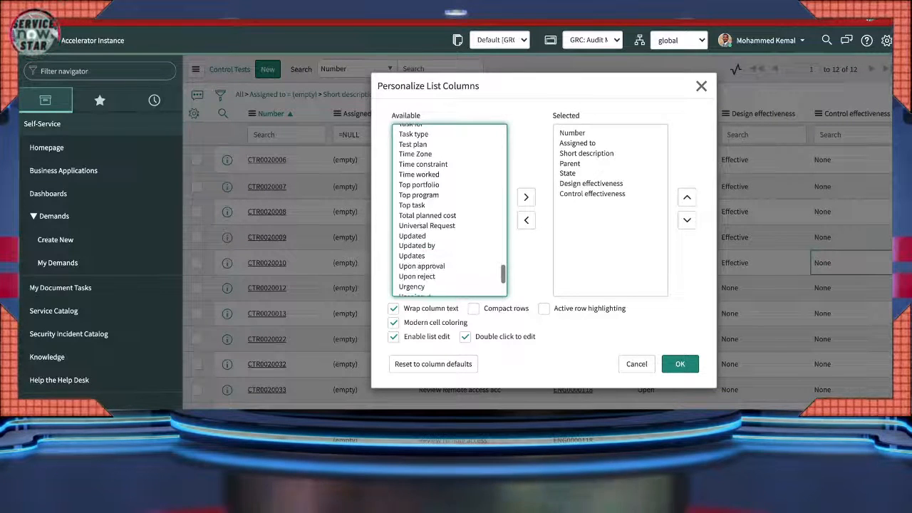
pyautogui.scroll(2, 449, 210)
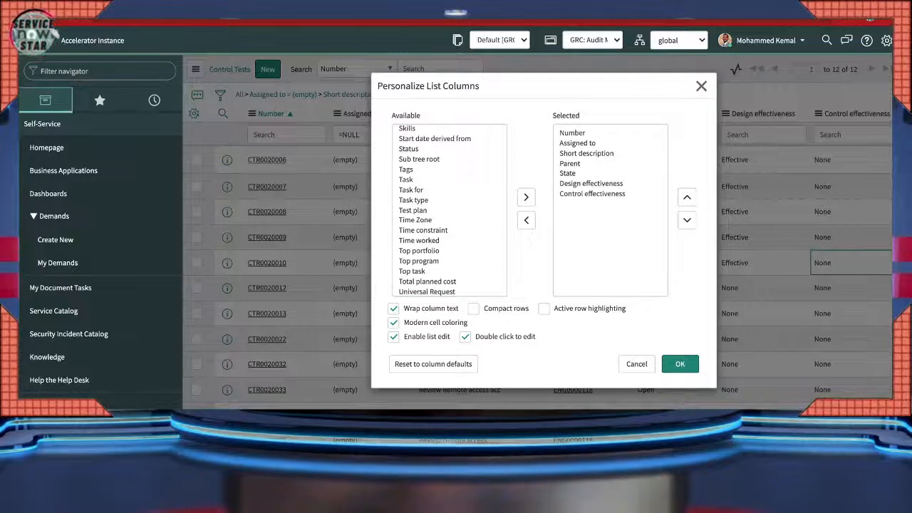
pyautogui.click(701, 86)
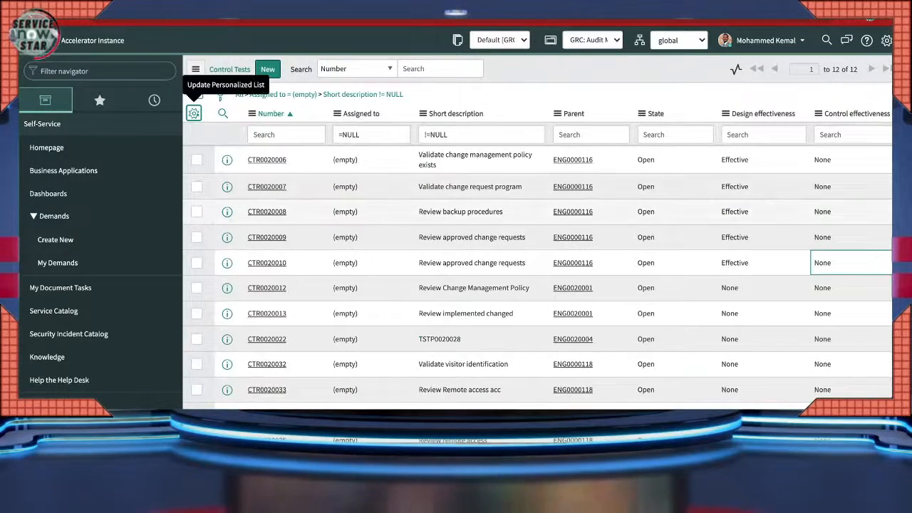
# - Open control test CTR0020008 and review its Control effectiveness value and operation test details
pyautogui.click(267, 212)
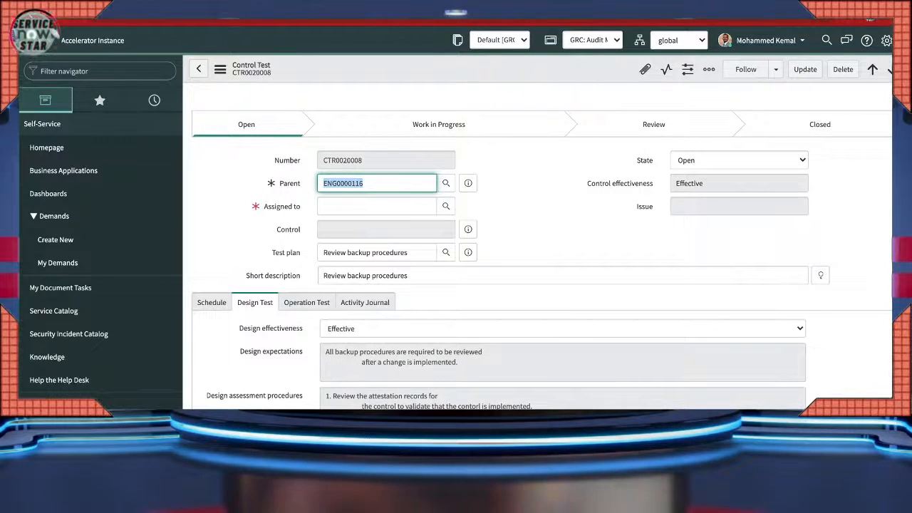
pyautogui.moveTo(587, 184); pyautogui.dragTo(654, 184)
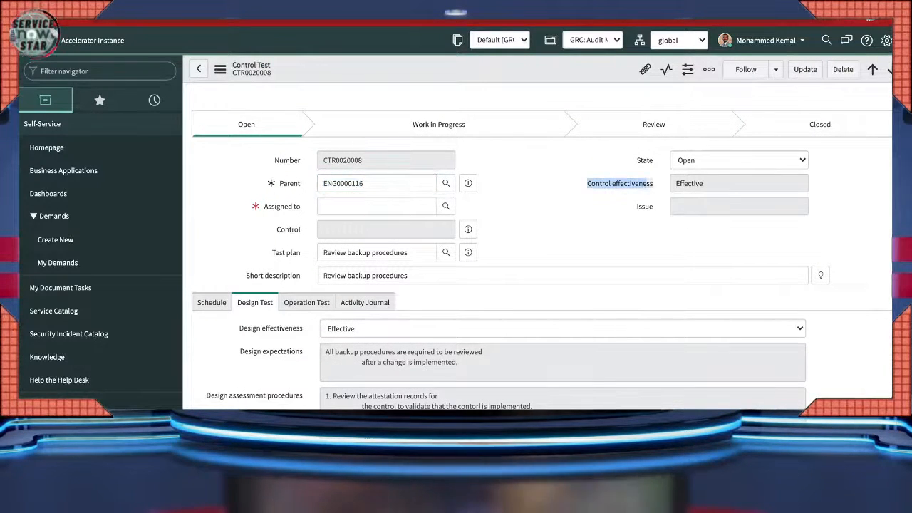
pyautogui.click(739, 183)
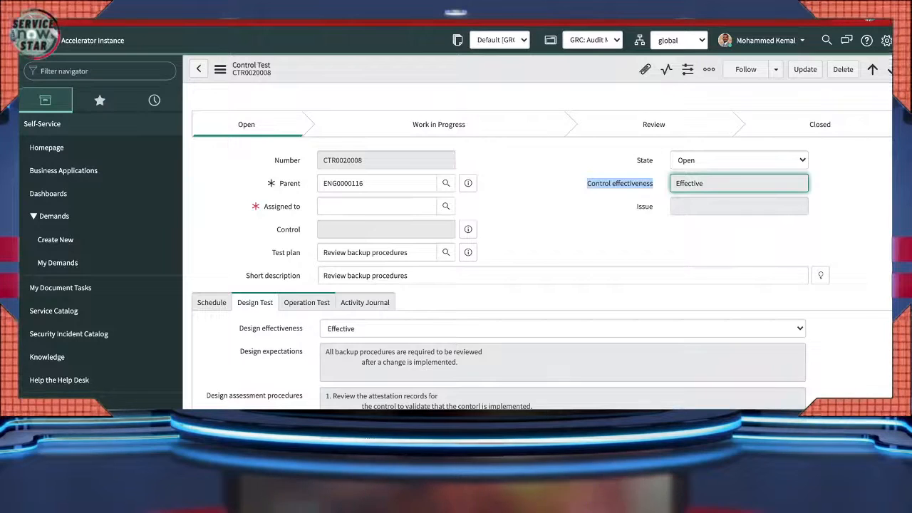
pyautogui.click(306, 303)
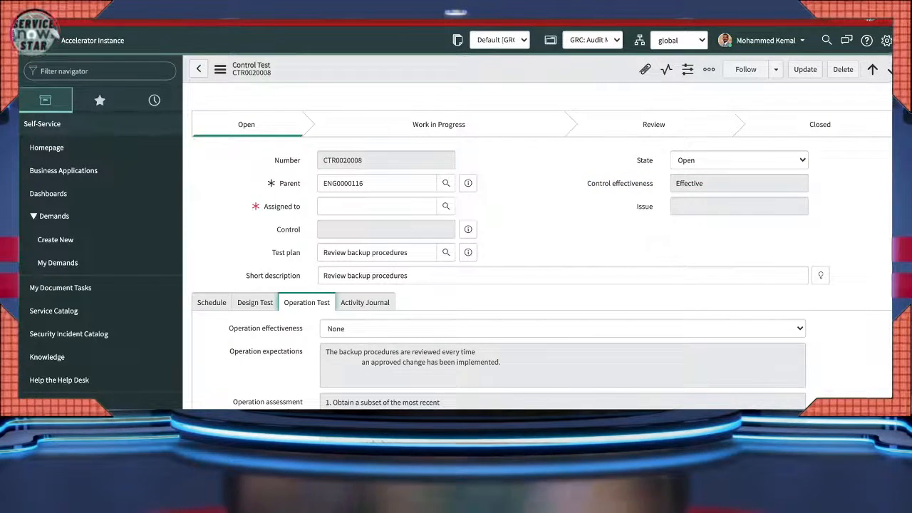
# - Fill the required Assigned to field with a user and save CTR0020008
pyautogui.click(806, 69)
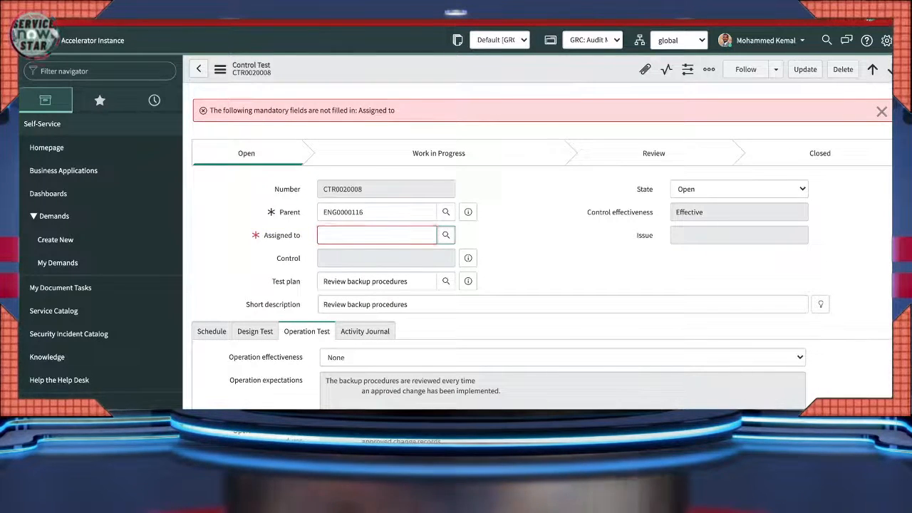
pyautogui.click(446, 236)
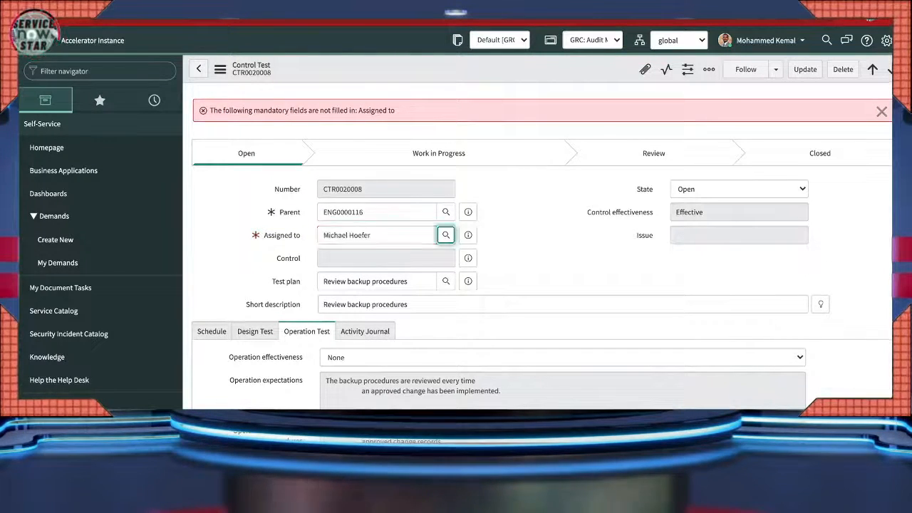
pyautogui.click(805, 69)
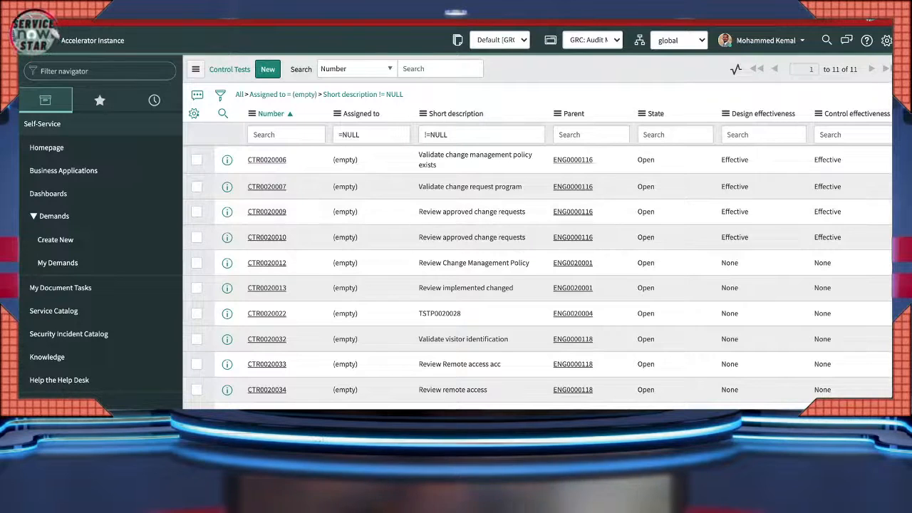
# - Add Operation effectiveness to the list's displayed columns and apply the new column set
pyautogui.click(194, 113)
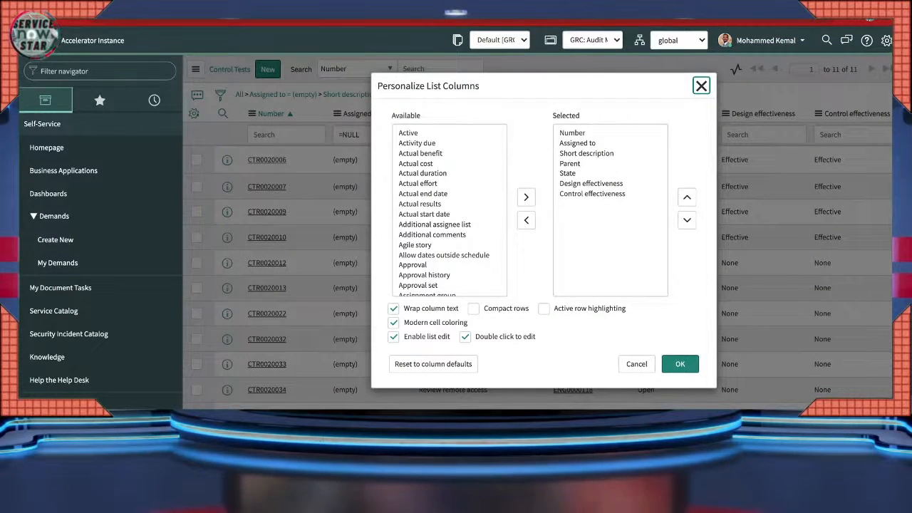
pyautogui.click(420, 204)
pyautogui.press('o')
pyautogui.press('o')
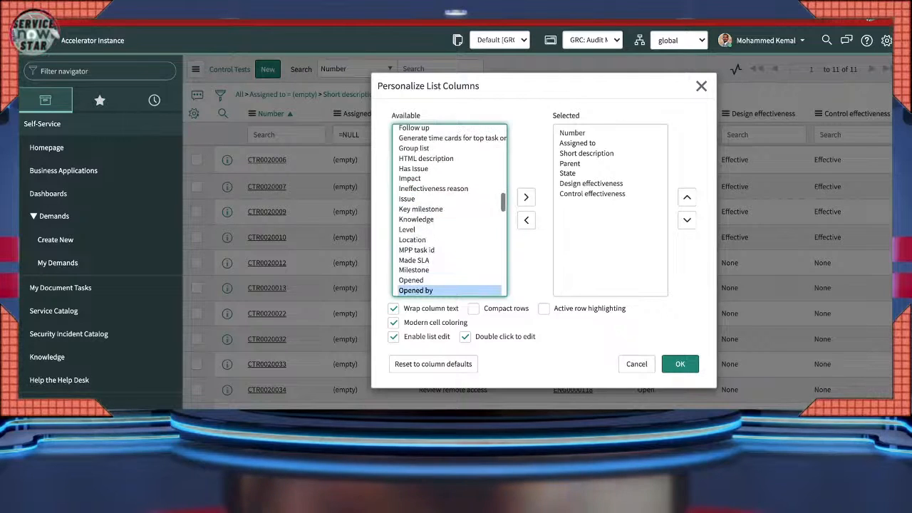
pyautogui.scroll(-2, 450, 210)
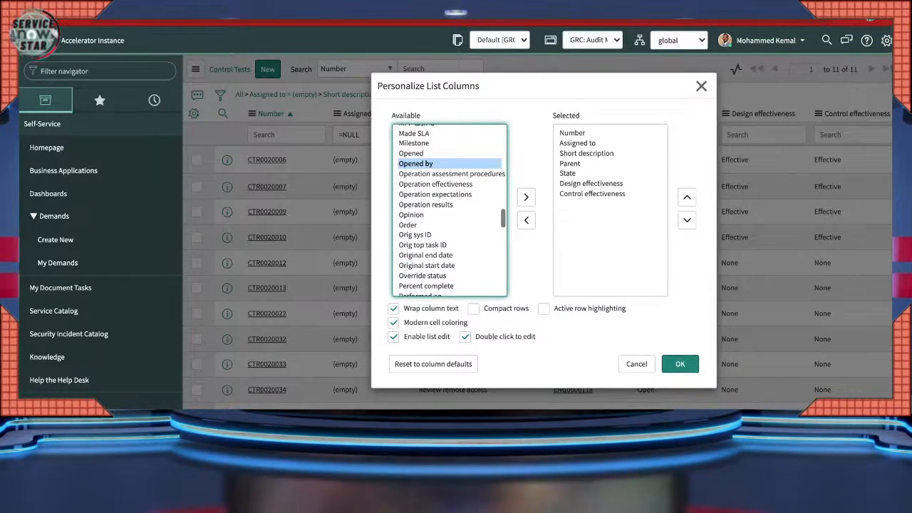
pyautogui.press('Down')
pyautogui.press('Down')
pyautogui.press('Down')
pyautogui.press('Up')
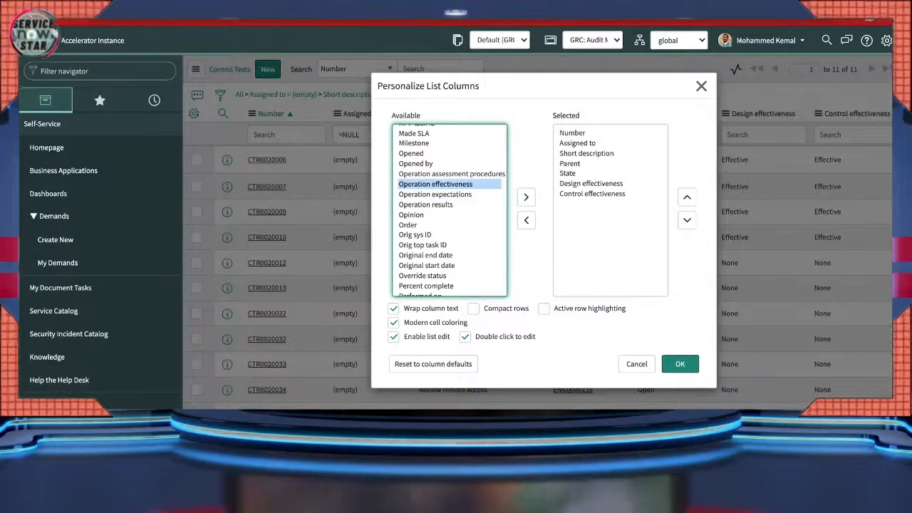
pyautogui.click(526, 197)
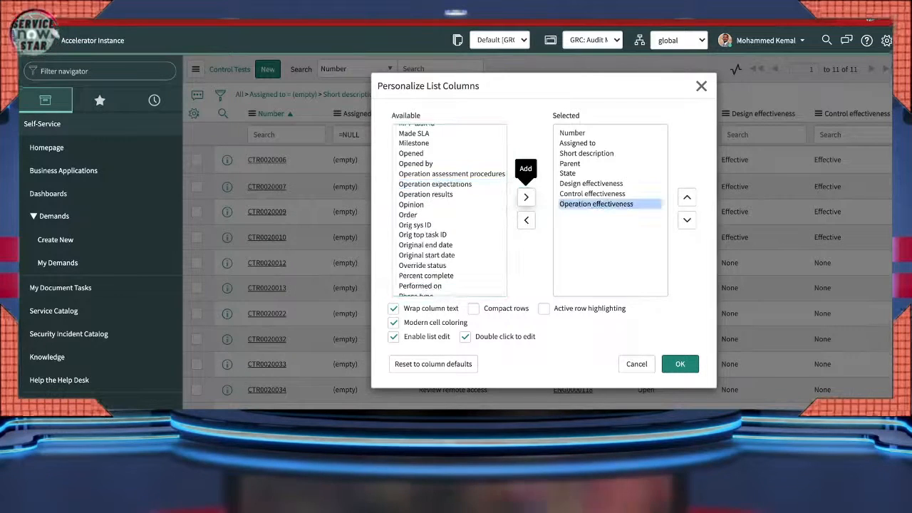
pyautogui.click(680, 365)
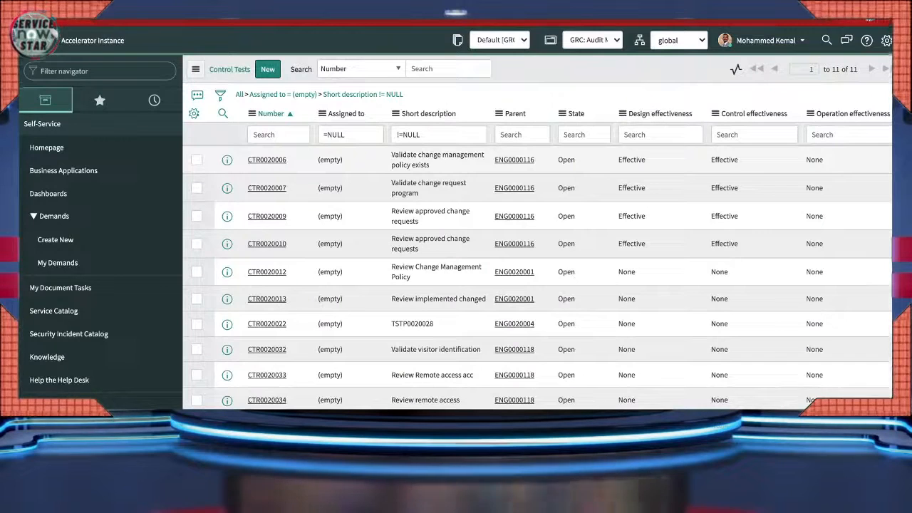
# - Set Operation effectiveness to Effective for the first five control tests in one multi-cell edit
pyautogui.click(847, 160)
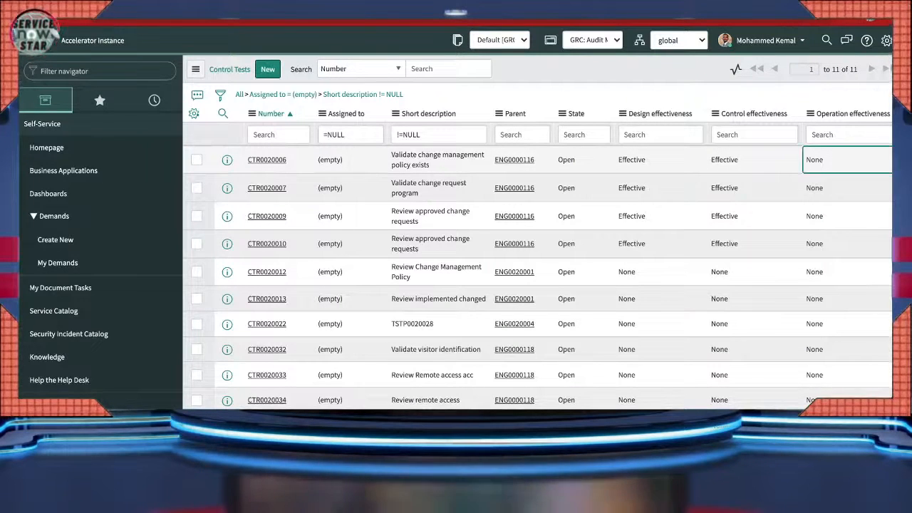
pyautogui.hotkey('shift', 'Down')
pyautogui.hotkey('shift', 'Down')
pyautogui.hotkey('shift', 'Down')
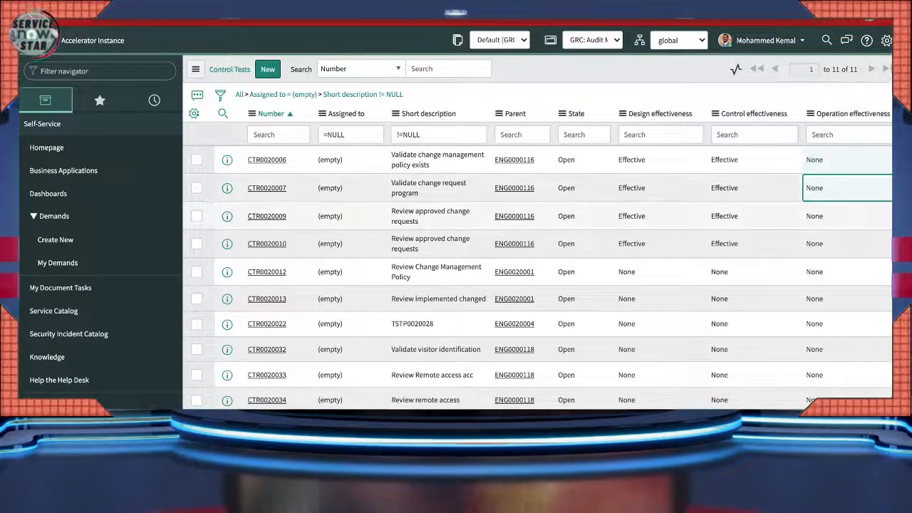
pyautogui.hotkey('shift', 'Down')
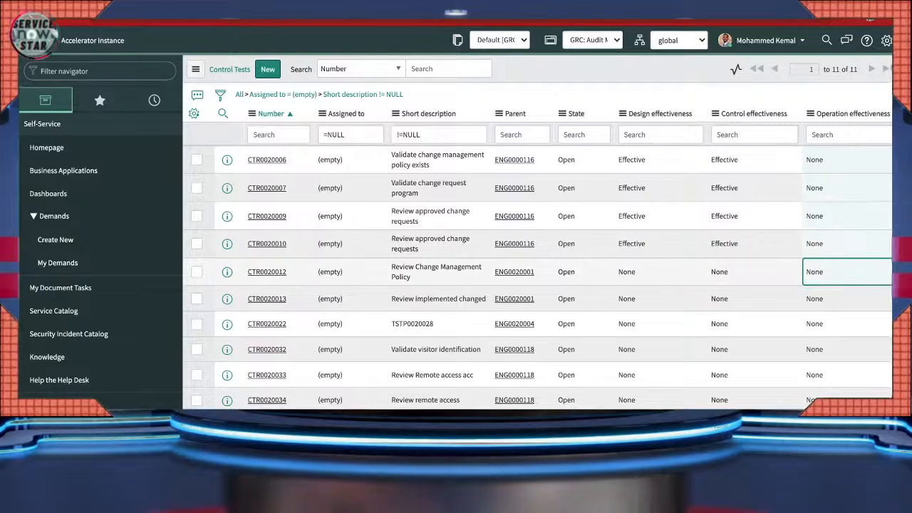
pyautogui.press('Return')
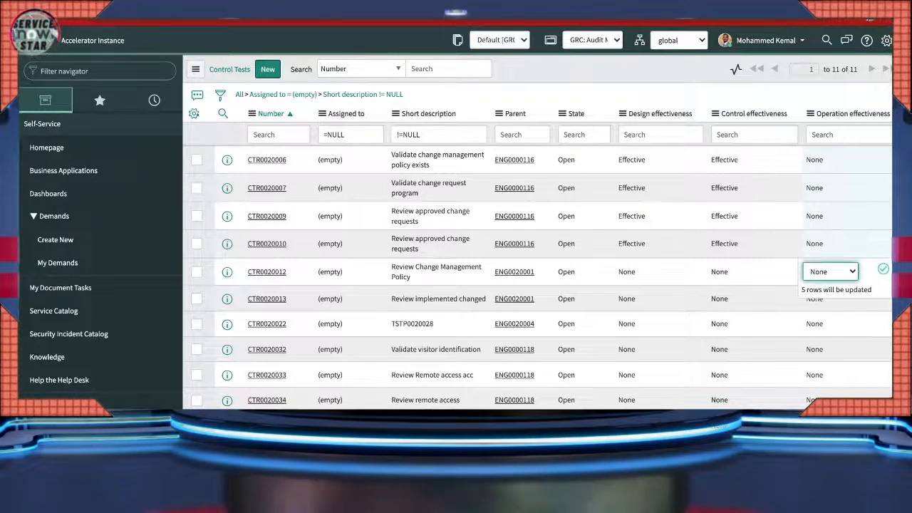
pyautogui.press('Return')
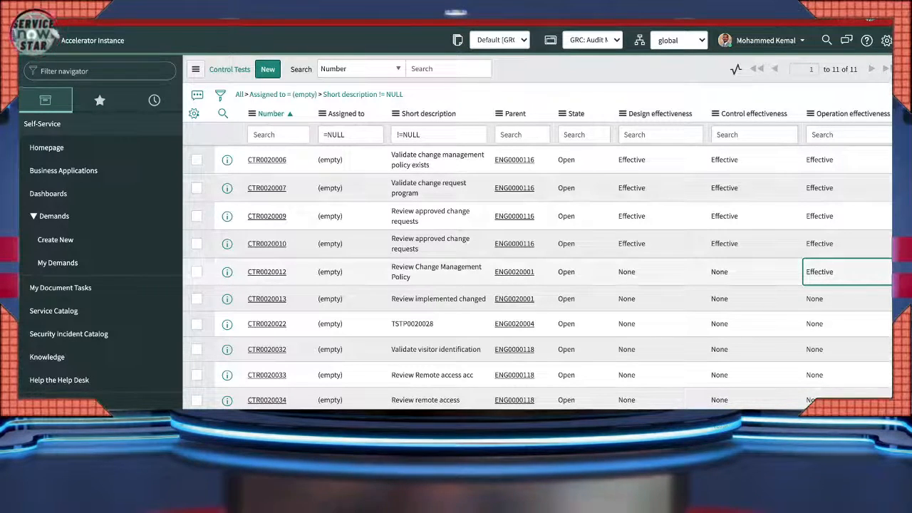
# - Set CTR0020012's Design effectiveness to Effective and refresh the list to show saved values
pyautogui.doubleClick(652, 272)
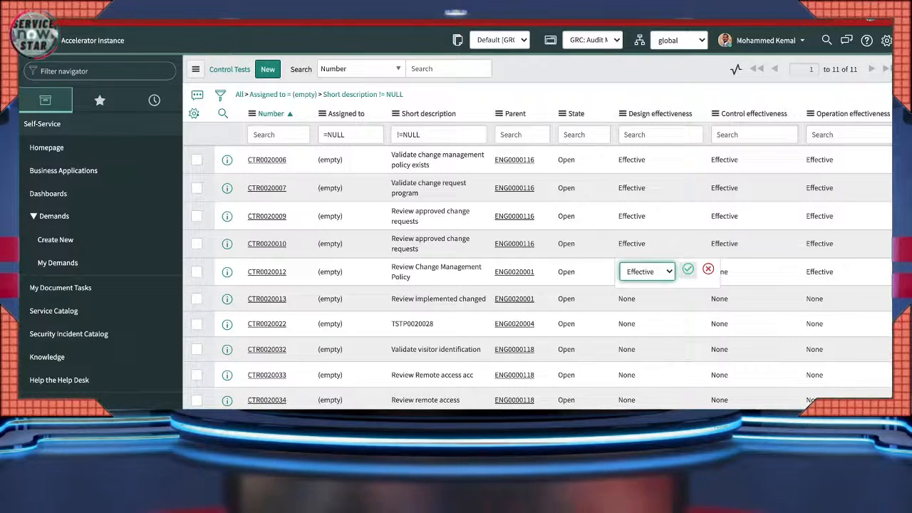
pyautogui.press('Return')
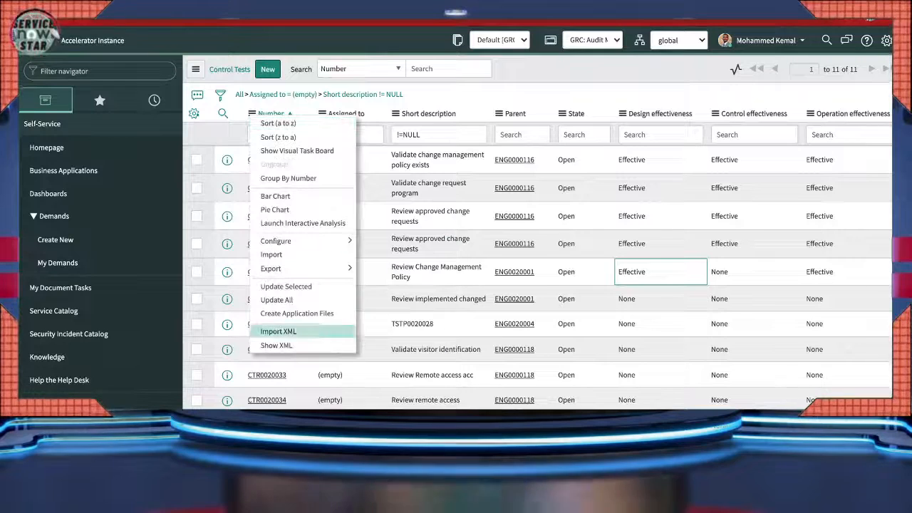
pyautogui.click(195, 69)
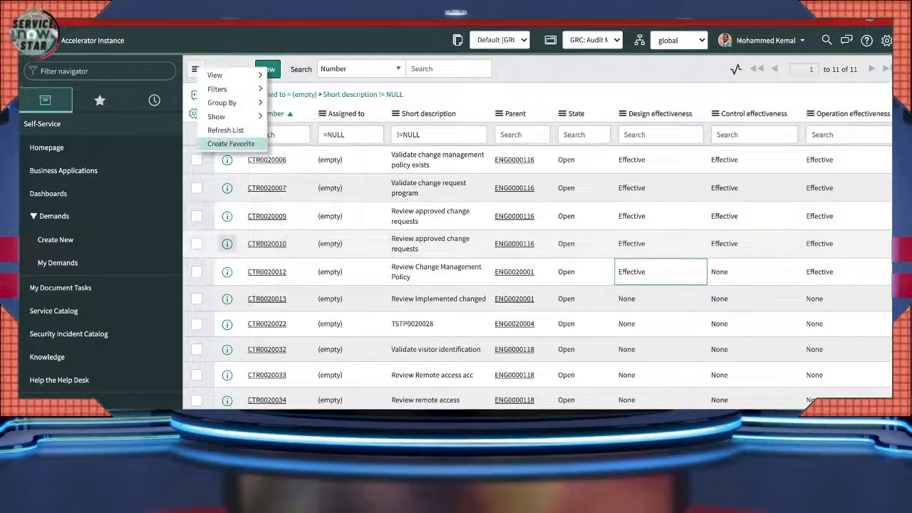
pyautogui.click(221, 128)
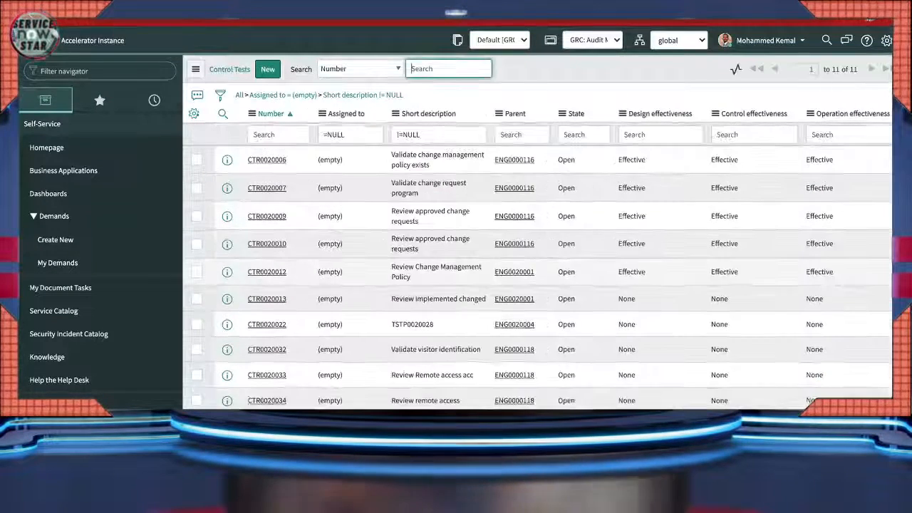
pyautogui.doubleClick(725, 273)
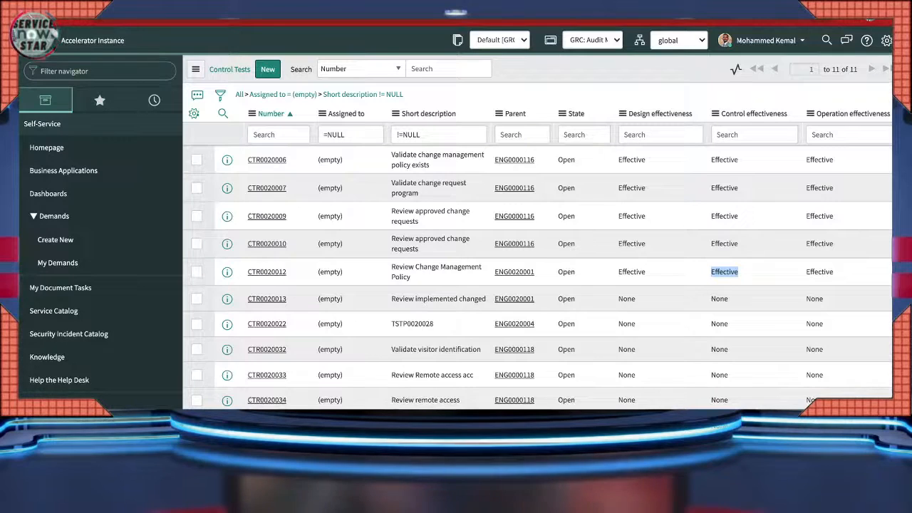
# - Check CTR0020022's operation effectiveness cell, then show the navigator's recently visited records
pyautogui.scroll(-2, 812, 285)
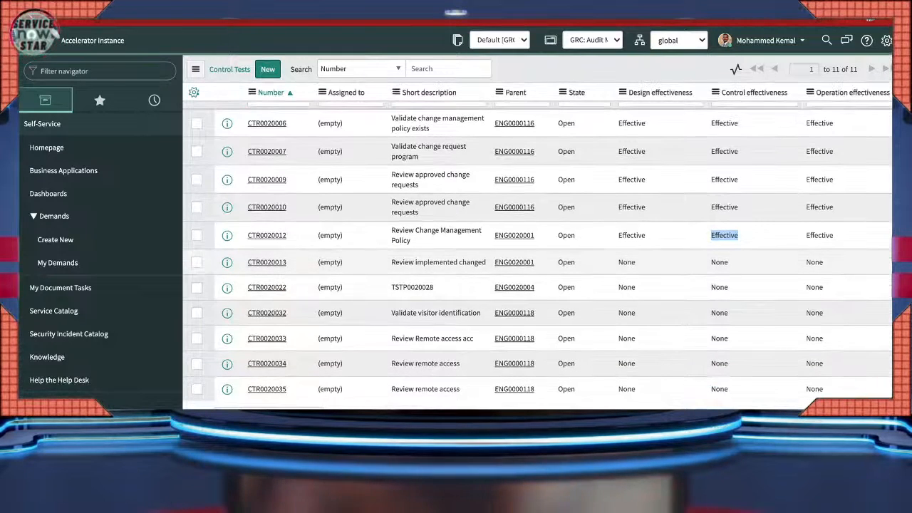
pyautogui.moveTo(806, 262); pyautogui.dragTo(806, 389)
pyautogui.click(825, 287)
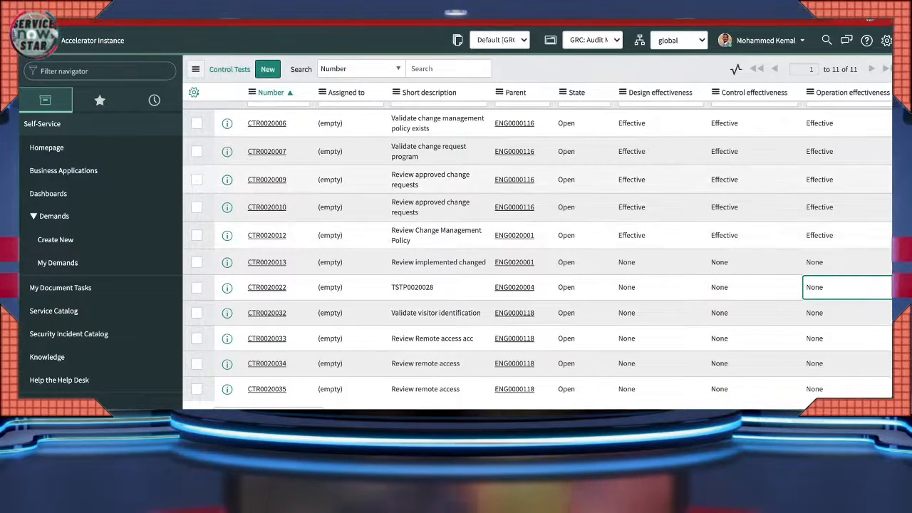
pyautogui.scroll(1, 538, 249)
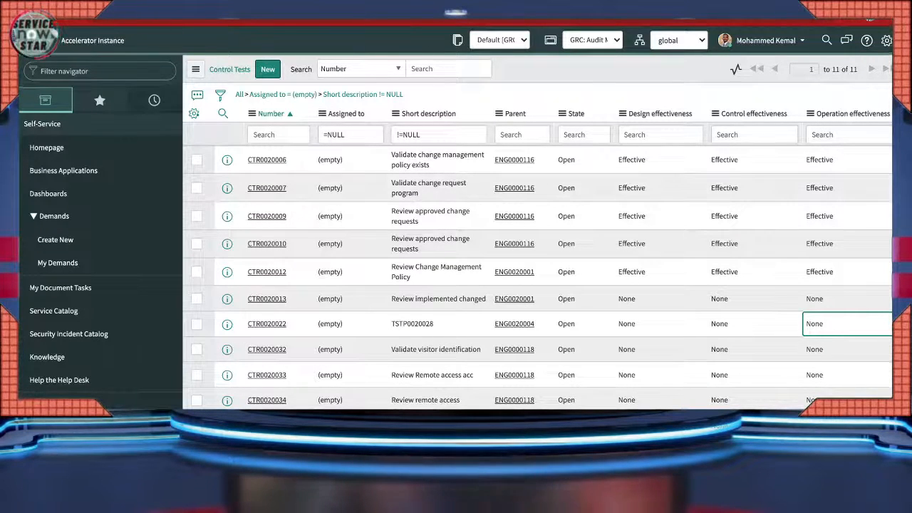
pyautogui.click(154, 100)
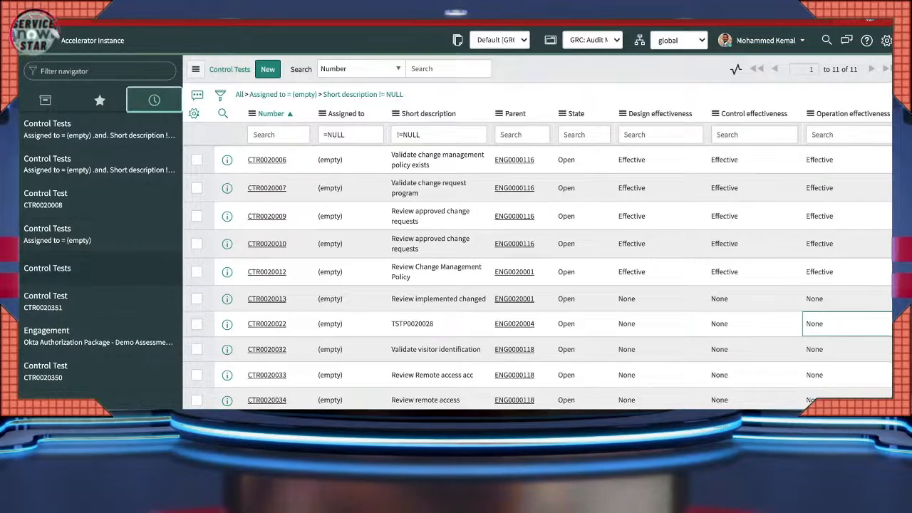
# - Open the Okta Authorization Package - Demo record from history and reload its form
pyautogui.scroll(-4, 100, 256)
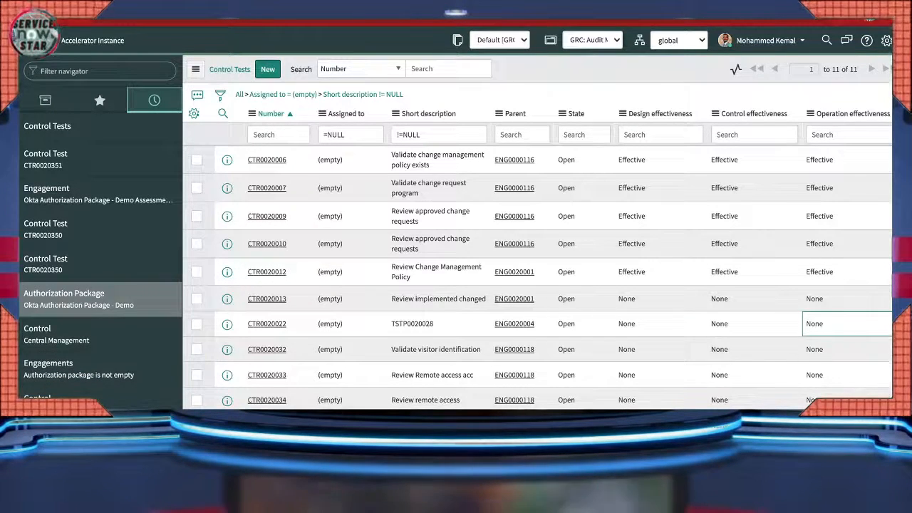
pyautogui.click(85, 300)
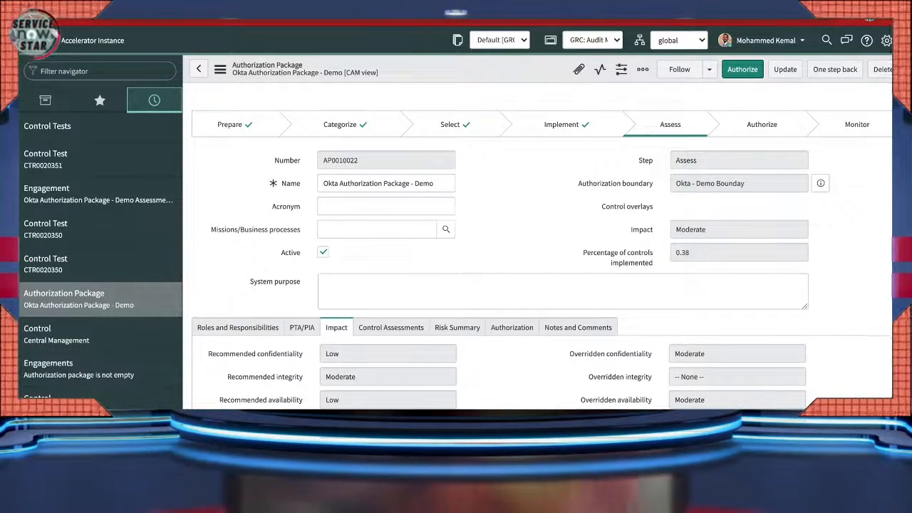
pyautogui.scroll(-5, 542, 285)
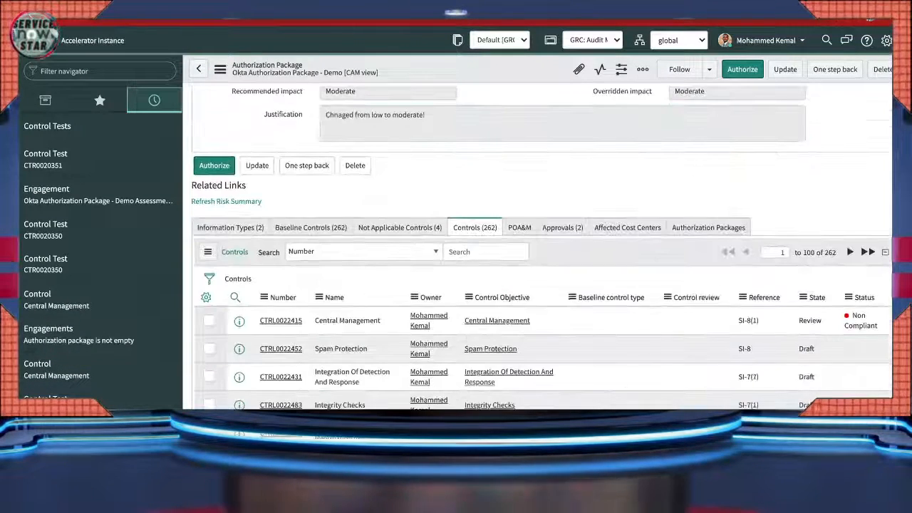
pyautogui.scroll(-1, 541, 285)
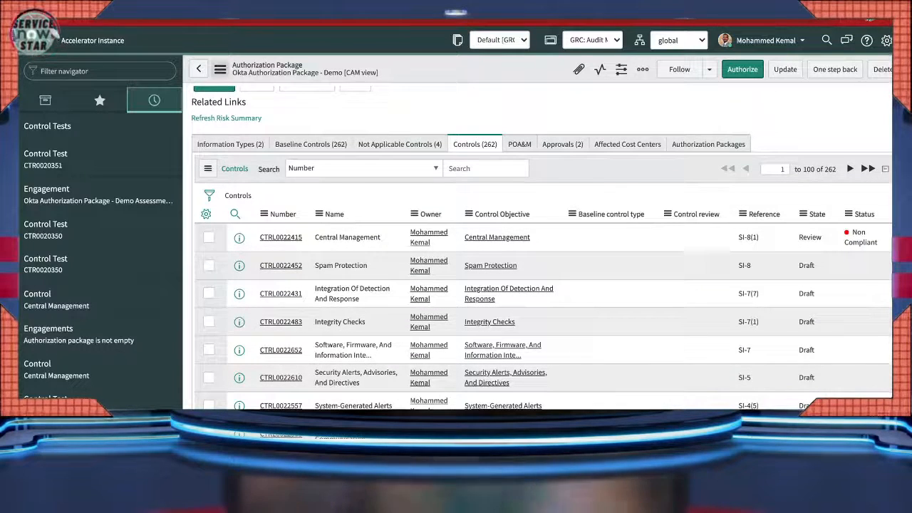
pyautogui.click(220, 69)
pyautogui.click(254, 293)
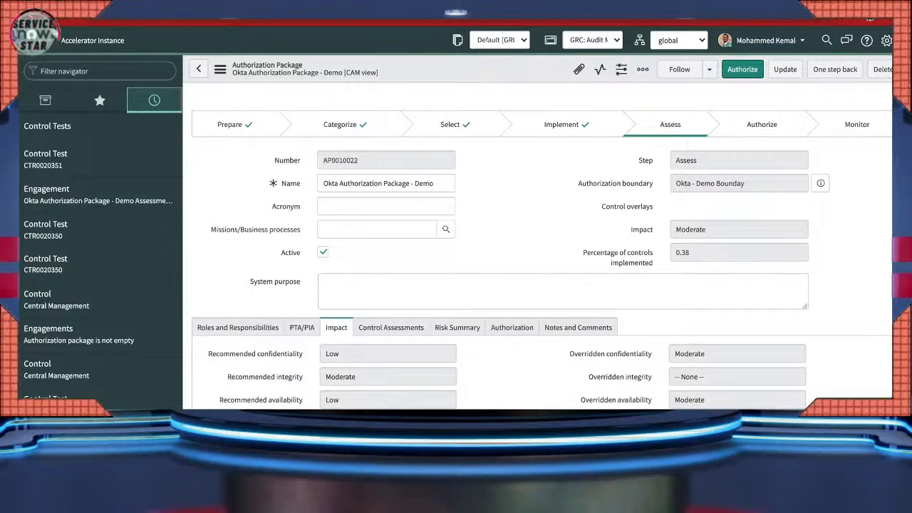
# - Filter out controls with an empty Status in the package's Controls related list
pyautogui.scroll(-10, 541, 249)
pyautogui.scroll(-3, 542, 250)
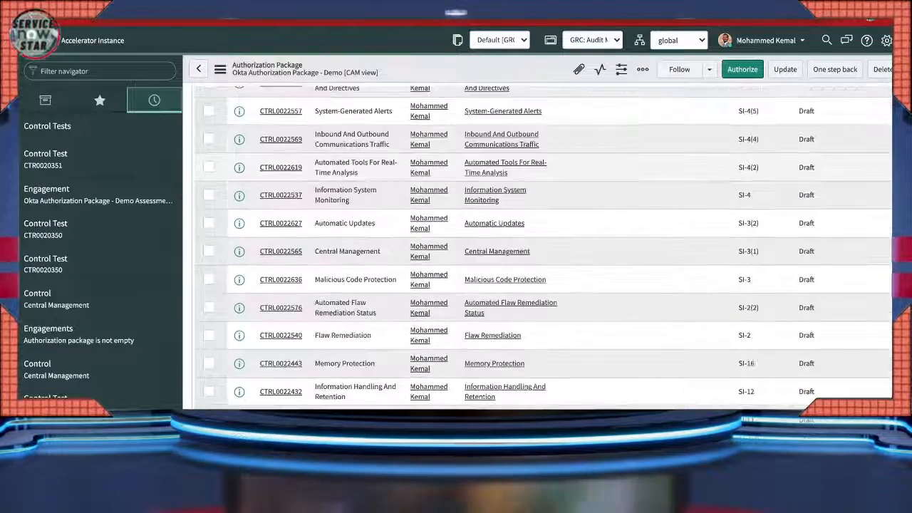
pyautogui.scroll(8, 542, 249)
pyautogui.scroll(-7, 542, 249)
pyautogui.scroll(8, 542, 250)
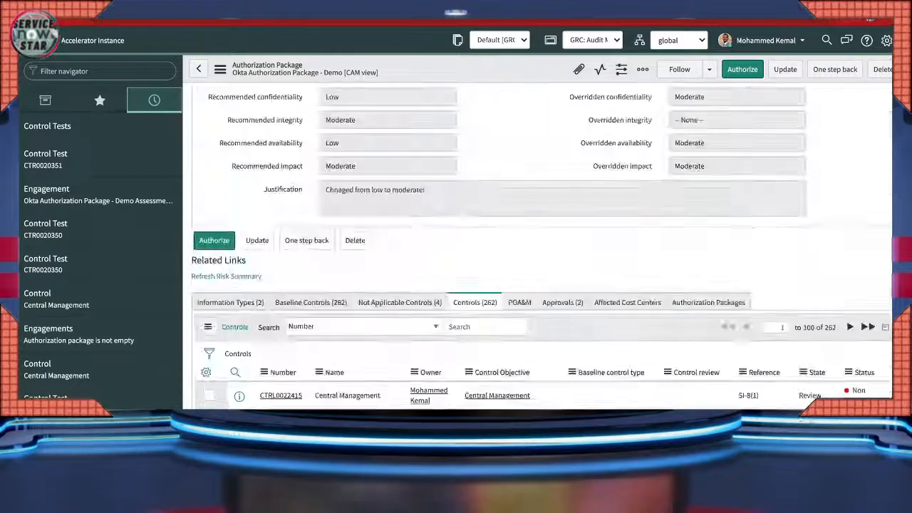
pyautogui.scroll(-6, 542, 250)
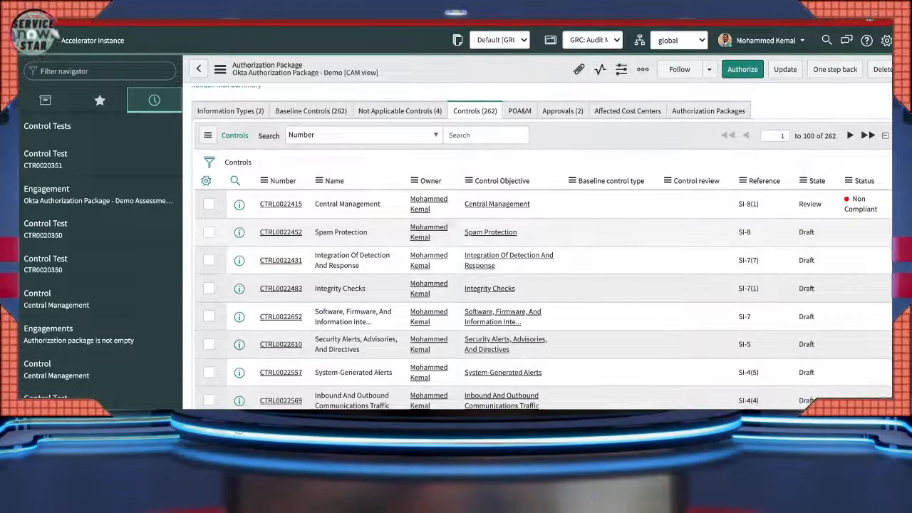
pyautogui.rightClick(861, 236)
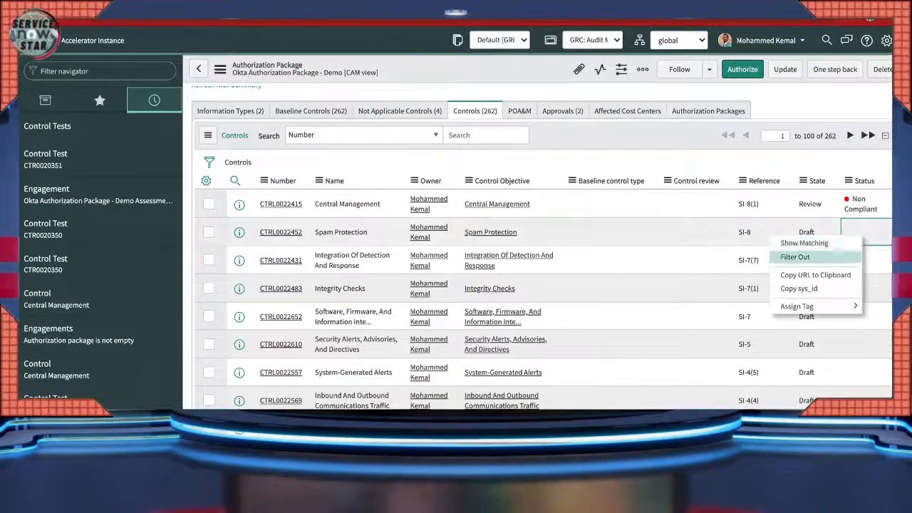
pyautogui.click(816, 257)
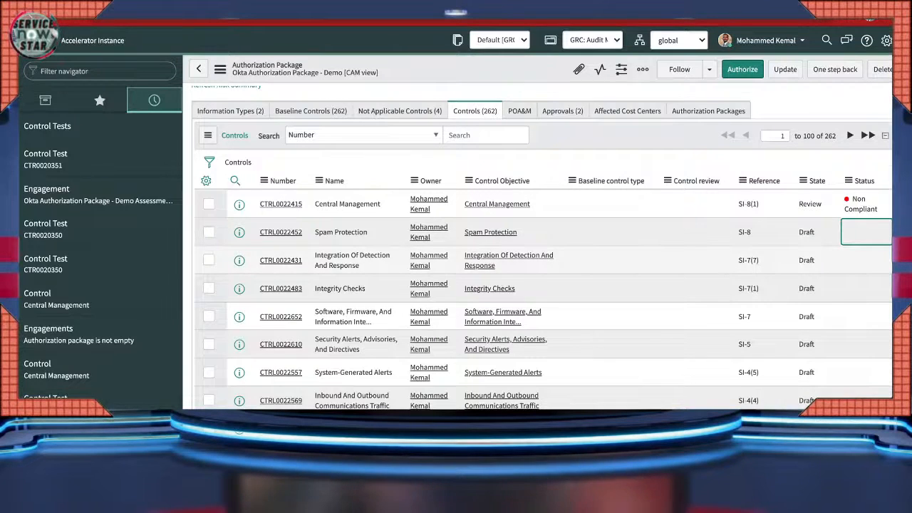
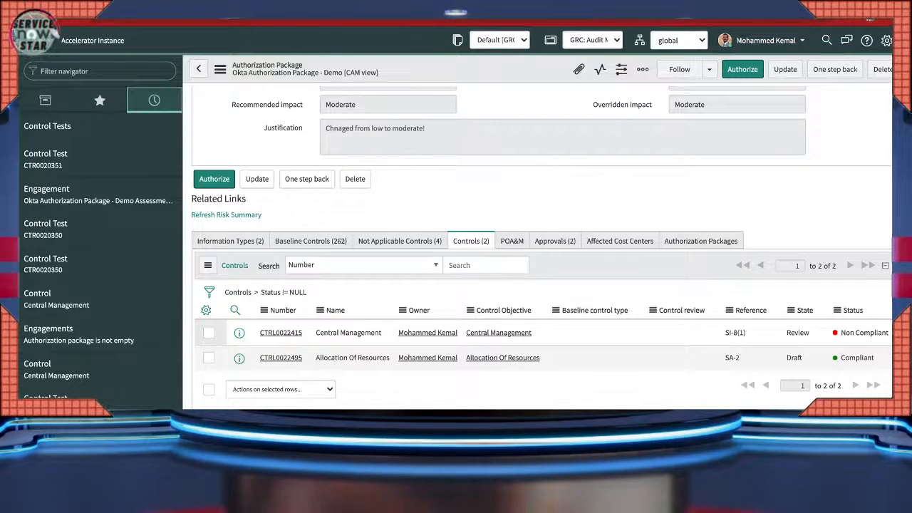
# - Show the Okta Authorization Package's POA&M related list, which is empty
pyautogui.scroll(1, 542, 242)
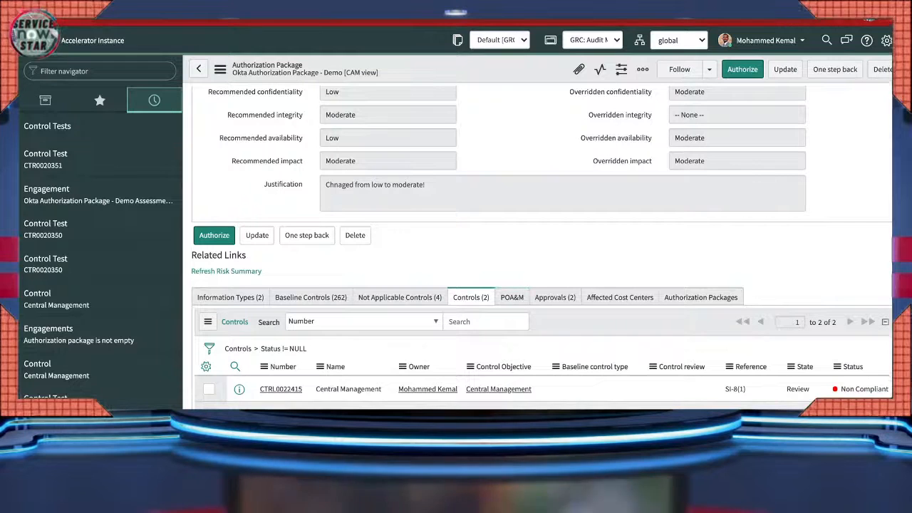
pyautogui.click(512, 298)
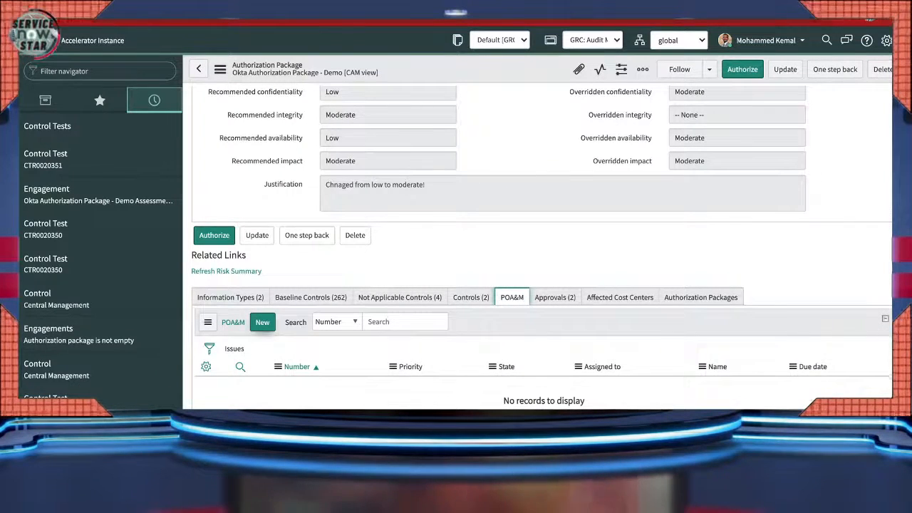
pyautogui.click(262, 322)
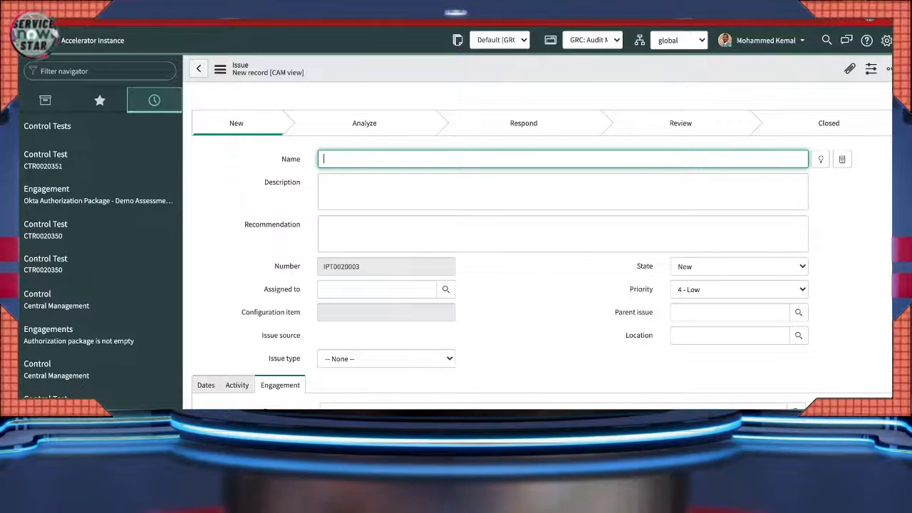
pyautogui.scroll(-1, 529, 256)
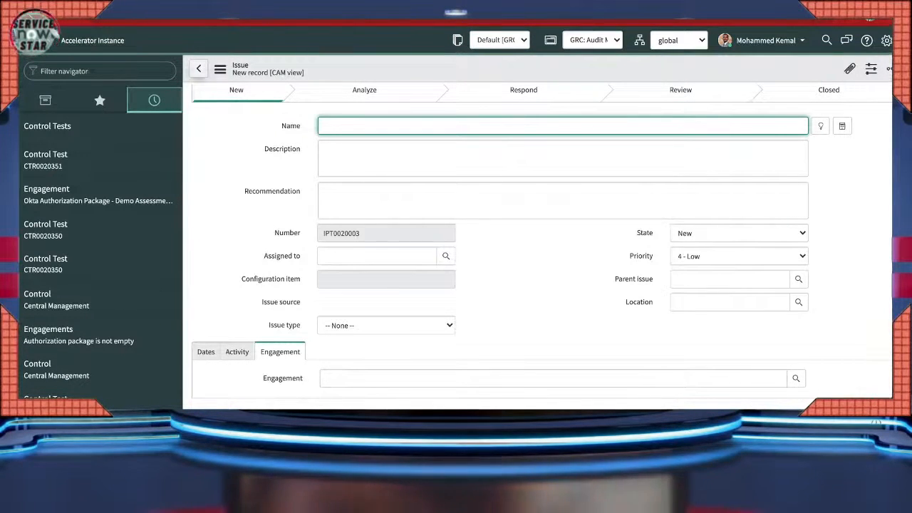
pyautogui.click(199, 69)
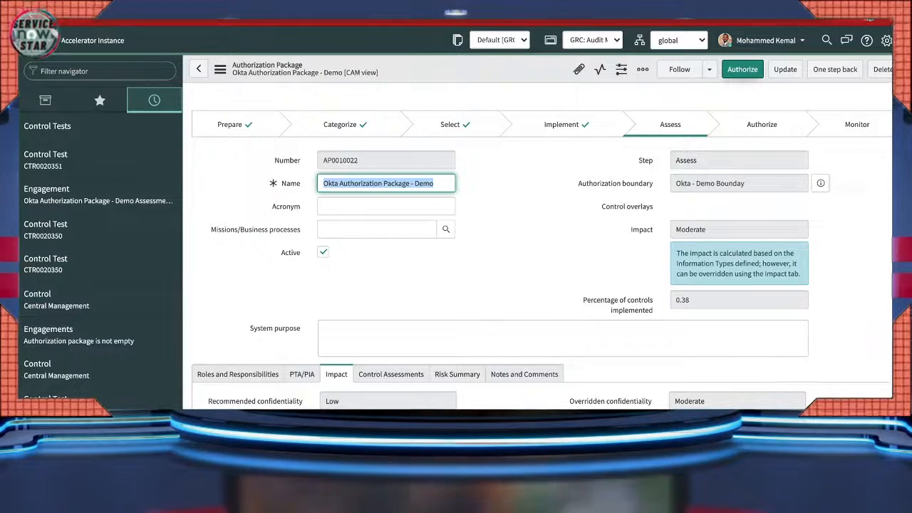
# - Advance the Okta package to Authorize, request approval, and reload the form
pyautogui.click(387, 184)
pyautogui.click(743, 69)
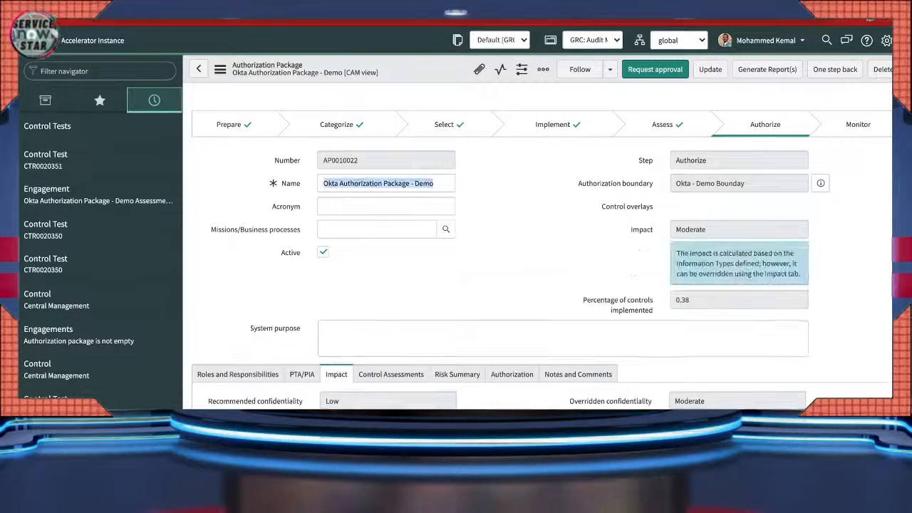
pyautogui.click(656, 69)
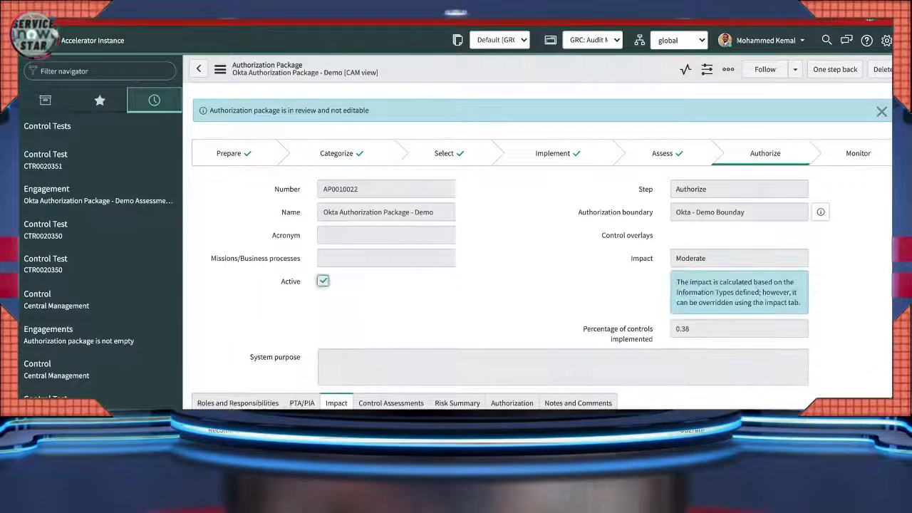
pyautogui.click(220, 69)
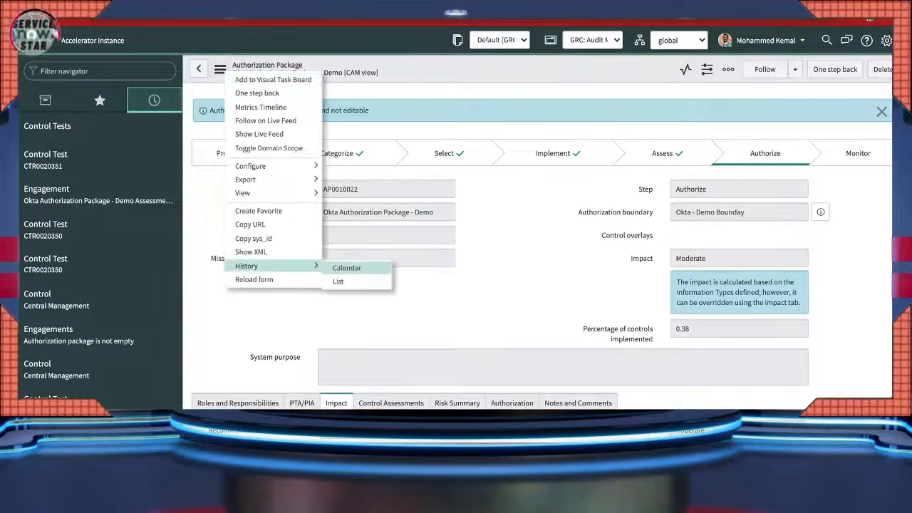
pyautogui.click(253, 280)
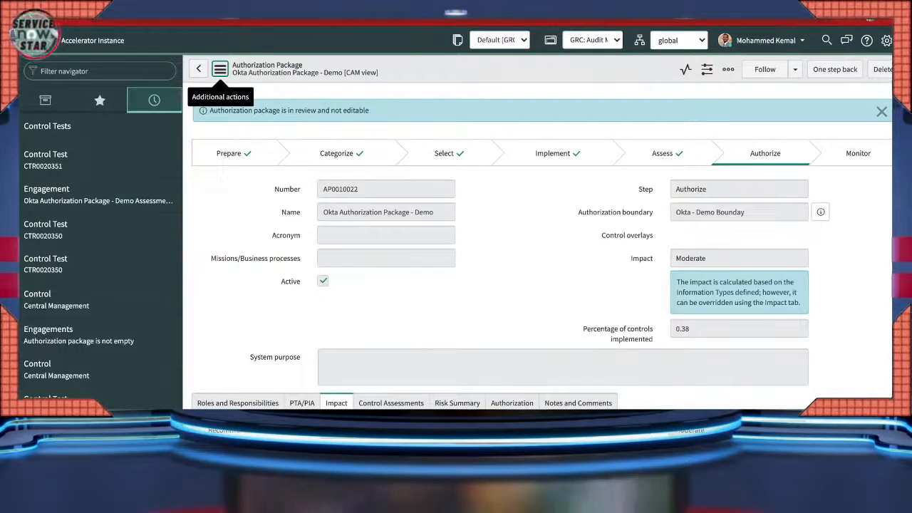
pyautogui.scroll(-10, 541, 250)
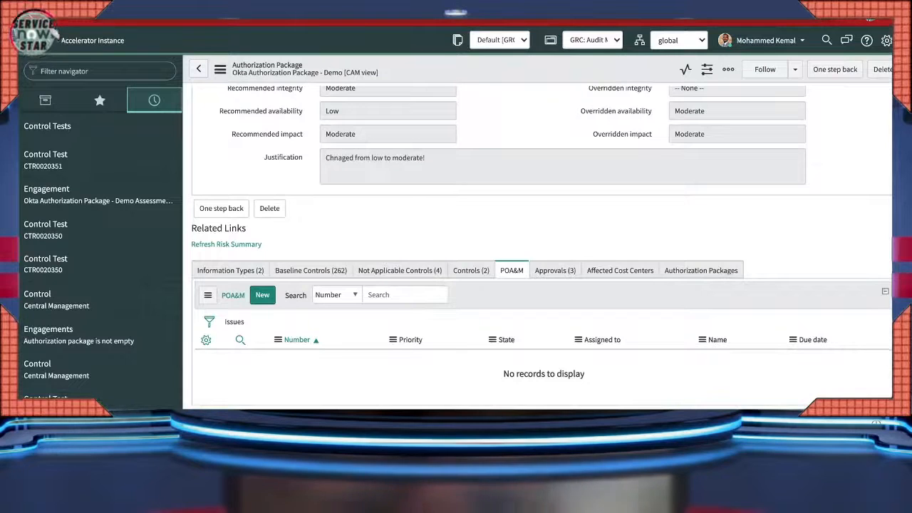
# - Approve the Requested approval in the Approvals list and reload the form to show Monitor
pyautogui.click(555, 271)
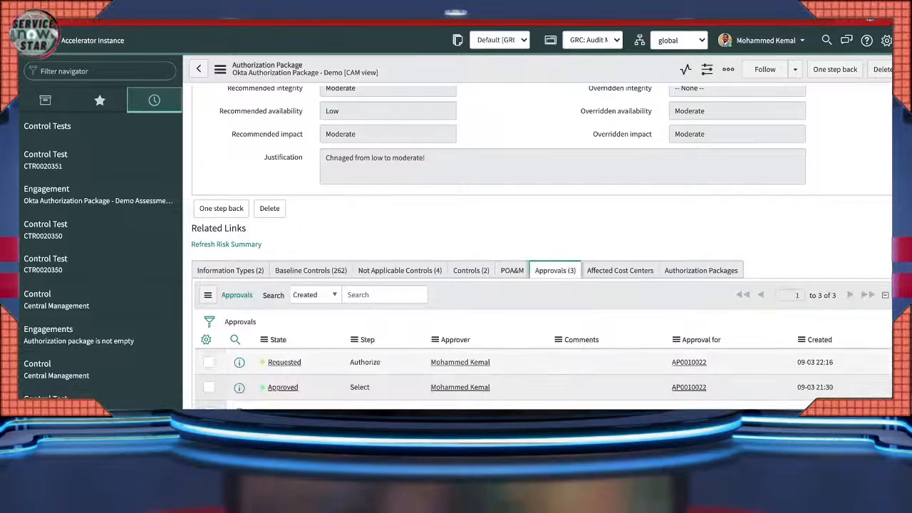
pyautogui.rightClick(284, 362)
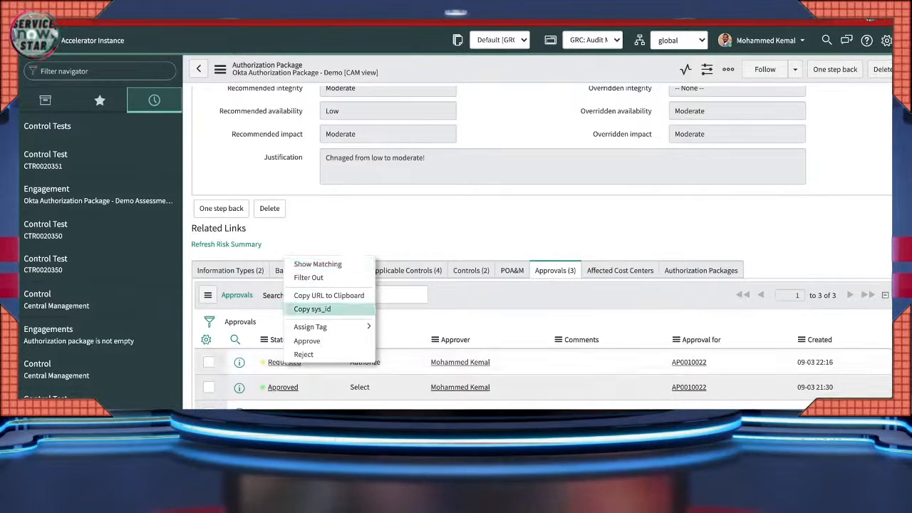
pyautogui.click(307, 341)
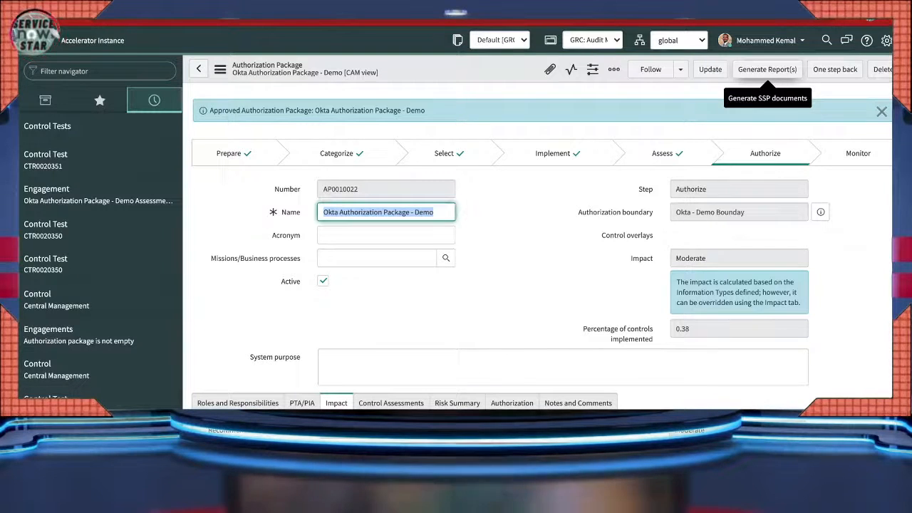
pyautogui.click(220, 70)
pyautogui.click(235, 293)
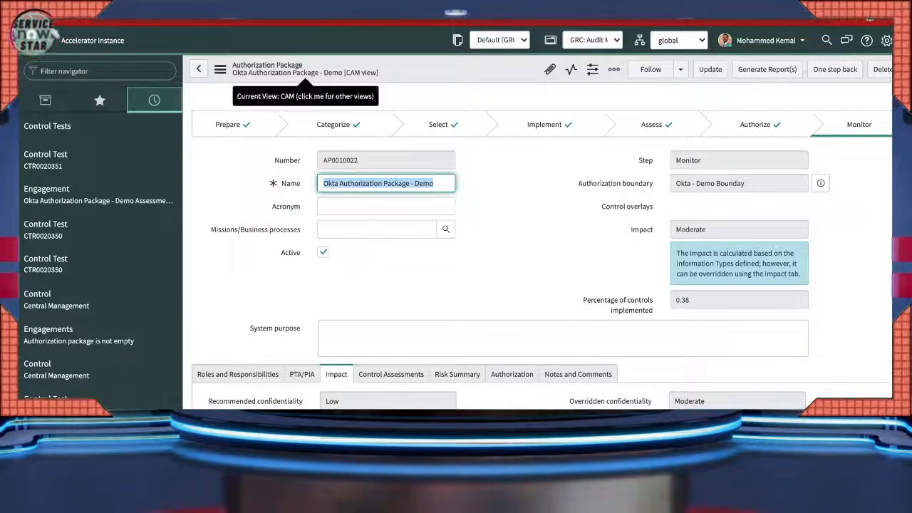
# - Generate the SSP report for the Okta package, confirming with Proceed
pyautogui.click(767, 69)
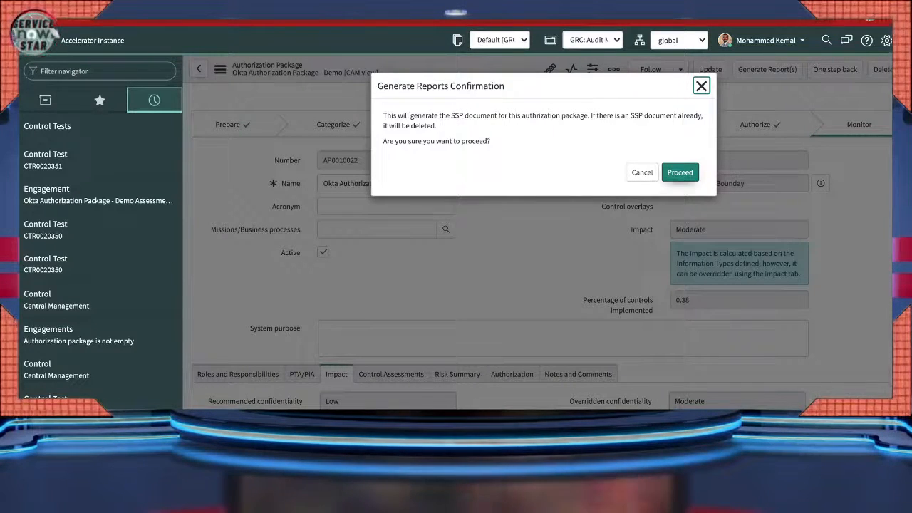
pyautogui.click(680, 173)
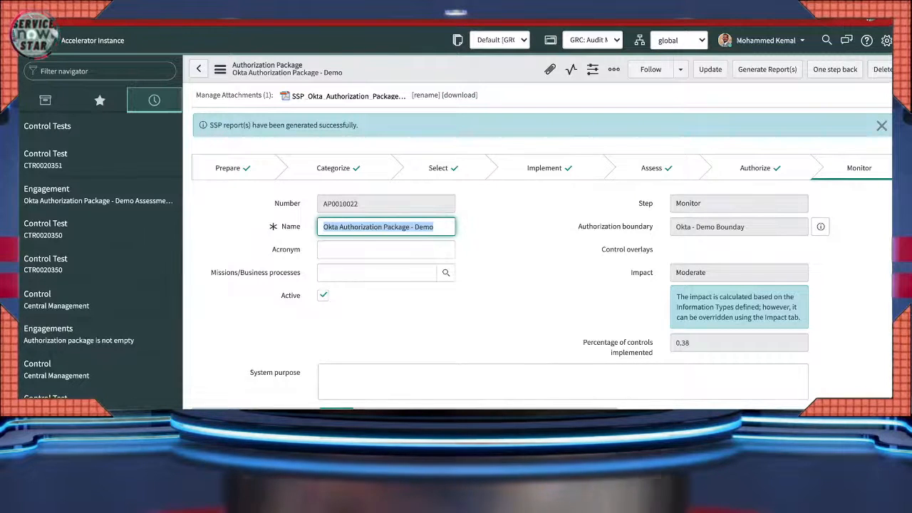
# - Check the Baseline Controls, Controls and Not Applicable Controls lists, then return to the top
pyautogui.scroll(-1, 542, 256)
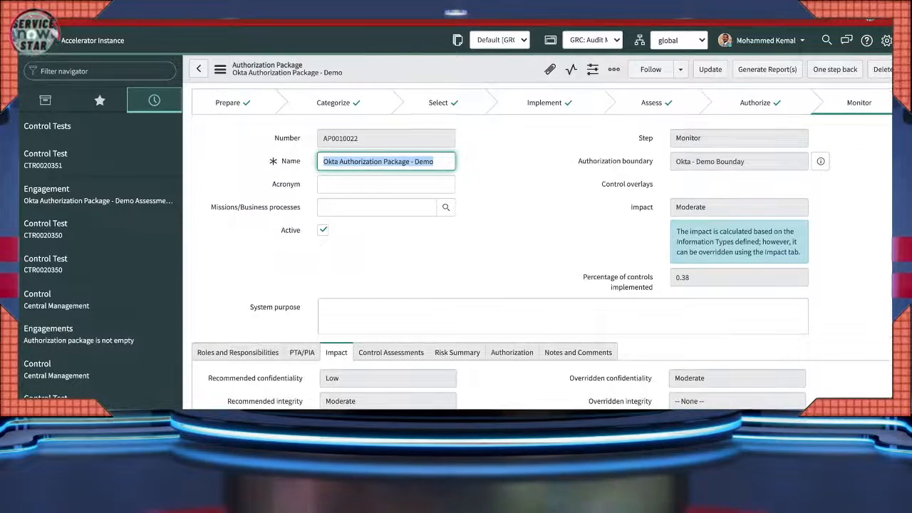
pyautogui.scroll(-5, 541, 285)
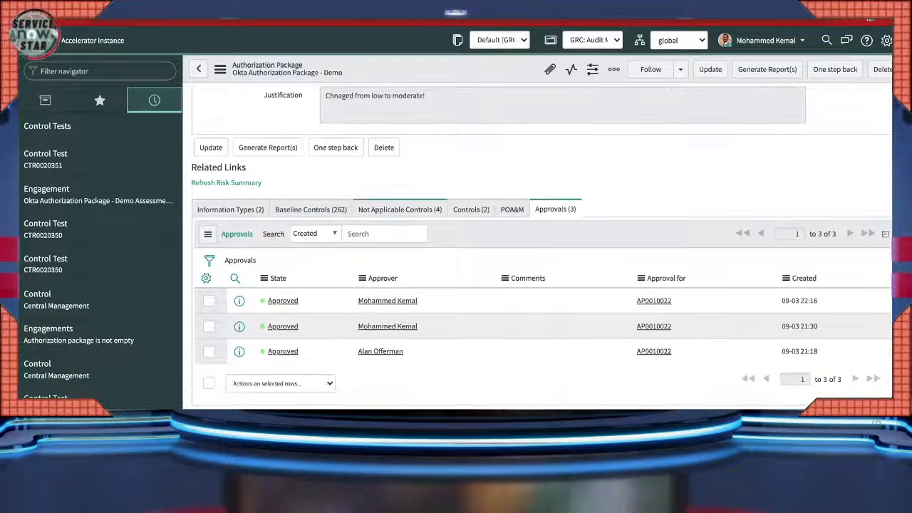
pyautogui.click(310, 209)
pyautogui.click(471, 209)
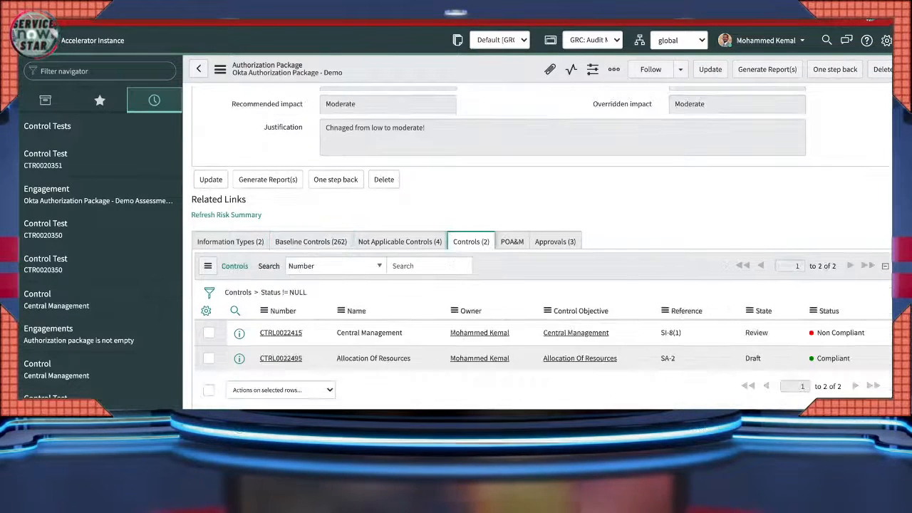
pyautogui.click(399, 241)
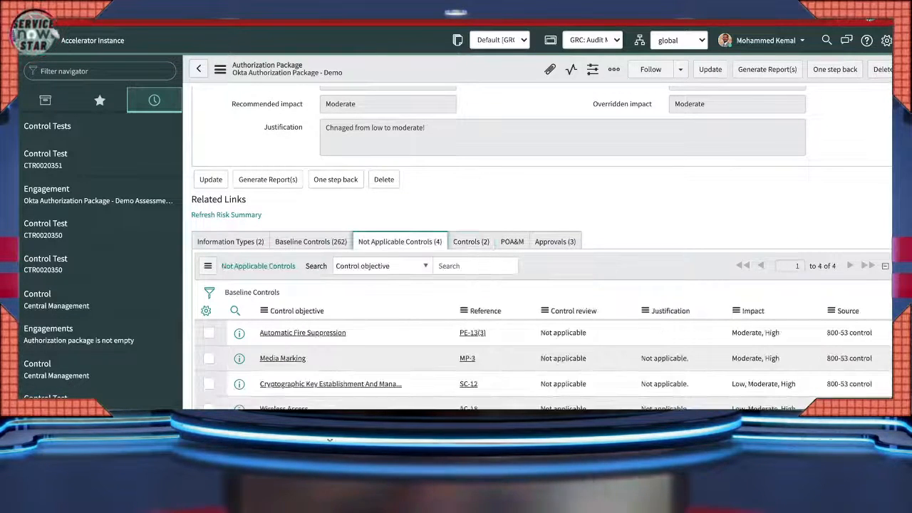
pyautogui.scroll(3, 542, 246)
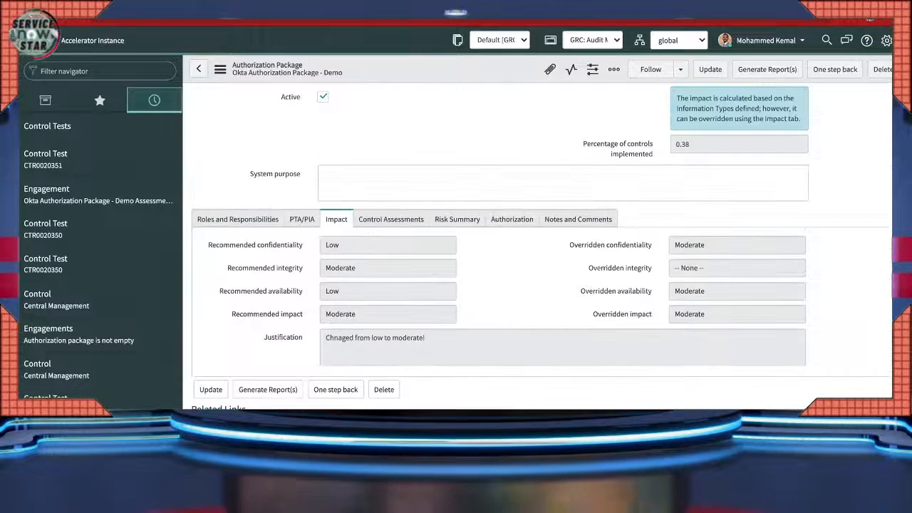
pyautogui.scroll(2, 542, 246)
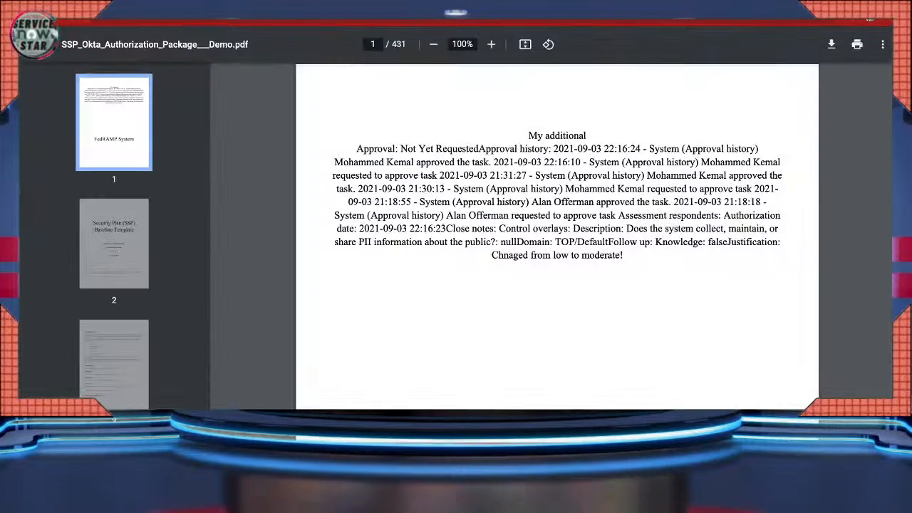
# - Read the SSP from page 2 down to Table 2-2 Sensitivity Categorization on page 10
pyautogui.click(114, 243)
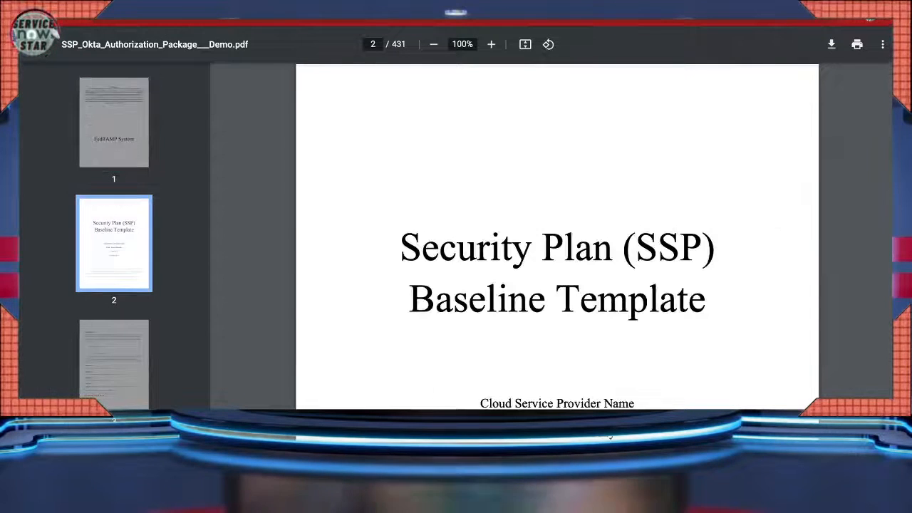
pyautogui.scroll(-1, 558, 235)
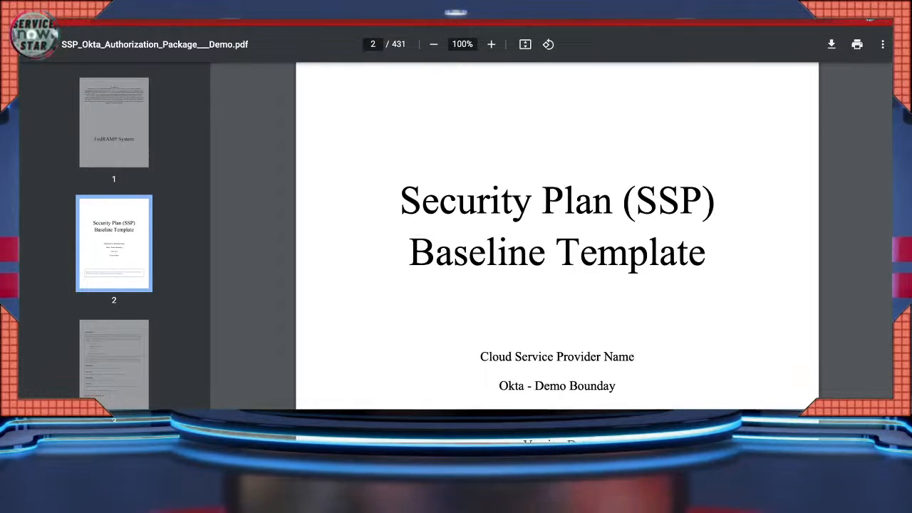
pyautogui.scroll(-1, 557, 235)
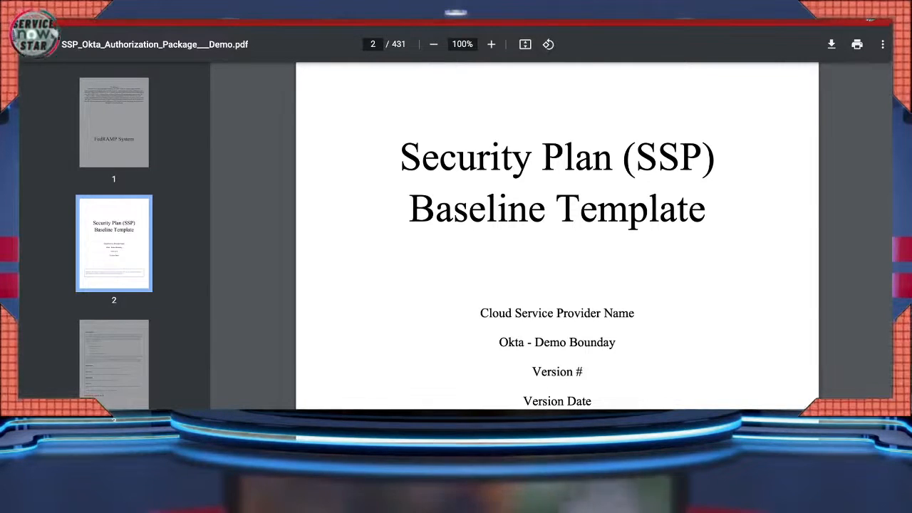
pyautogui.scroll(-1, 557, 236)
pyautogui.scroll(-10, 558, 235)
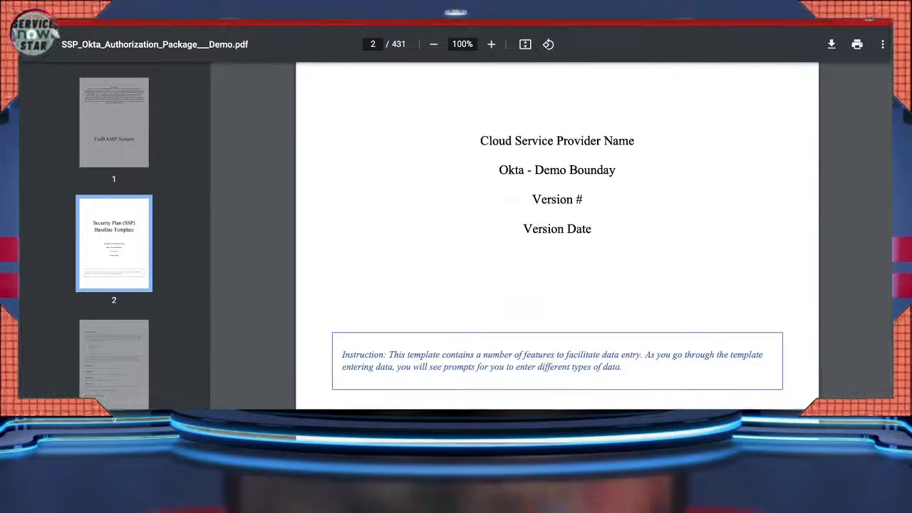
pyautogui.scroll(-4, 557, 236)
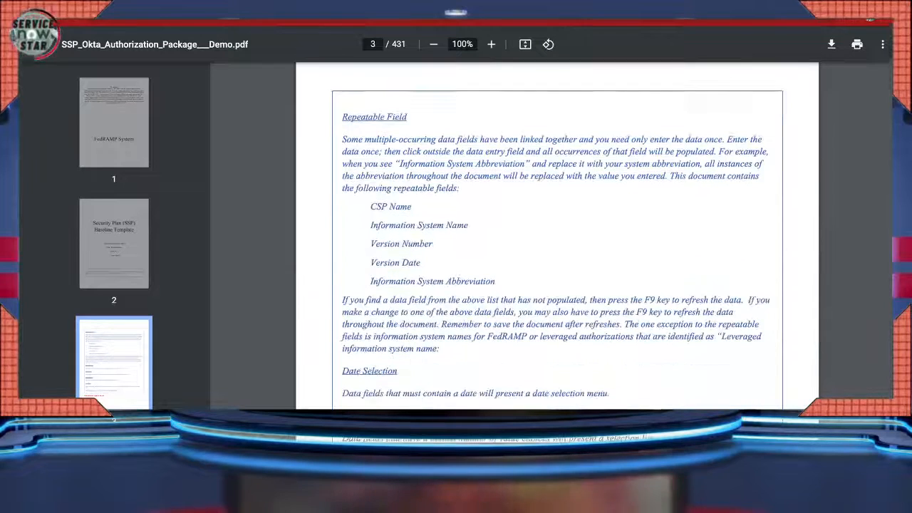
pyautogui.scroll(-10, 557, 235)
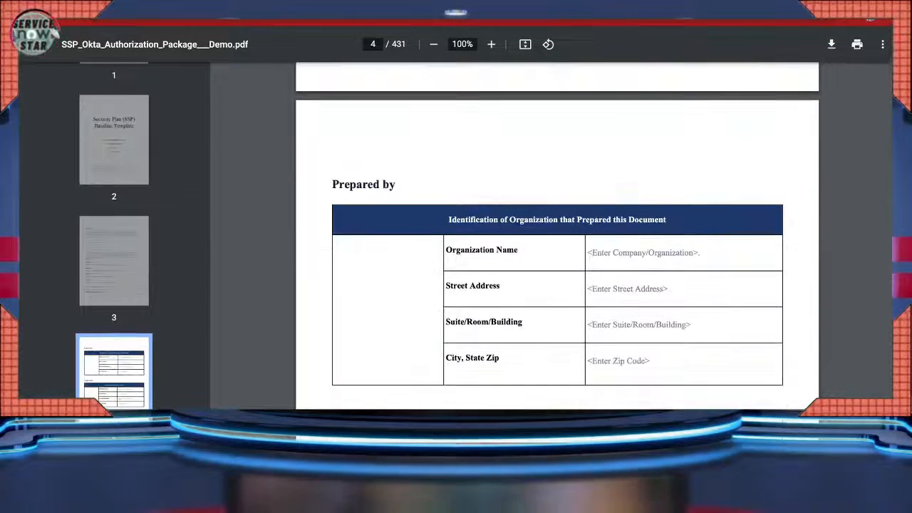
pyautogui.scroll(-5, 558, 235)
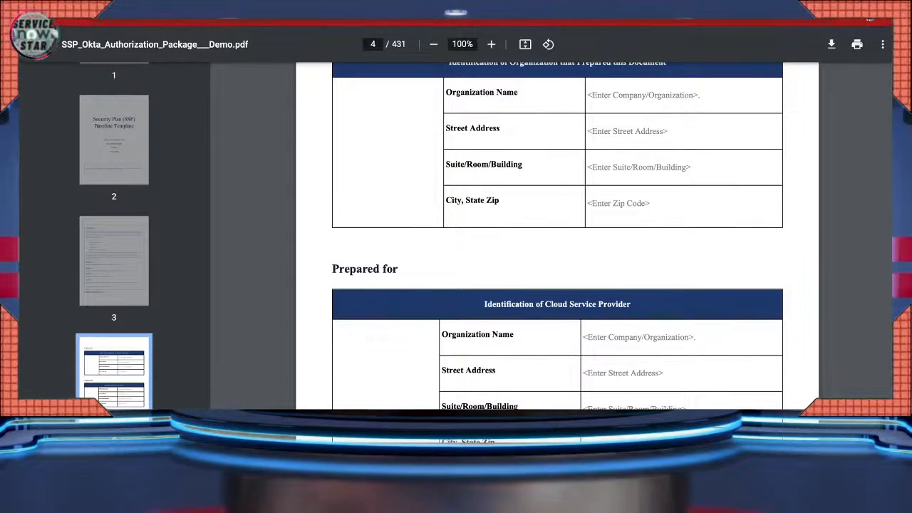
pyautogui.scroll(-1, 557, 235)
pyautogui.scroll(-9, 557, 235)
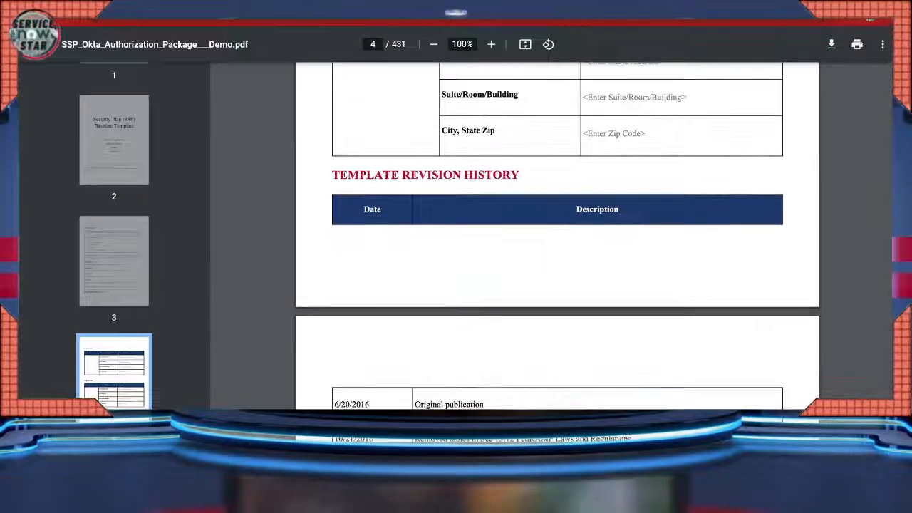
pyautogui.scroll(-5, 557, 235)
pyautogui.scroll(-3, 557, 236)
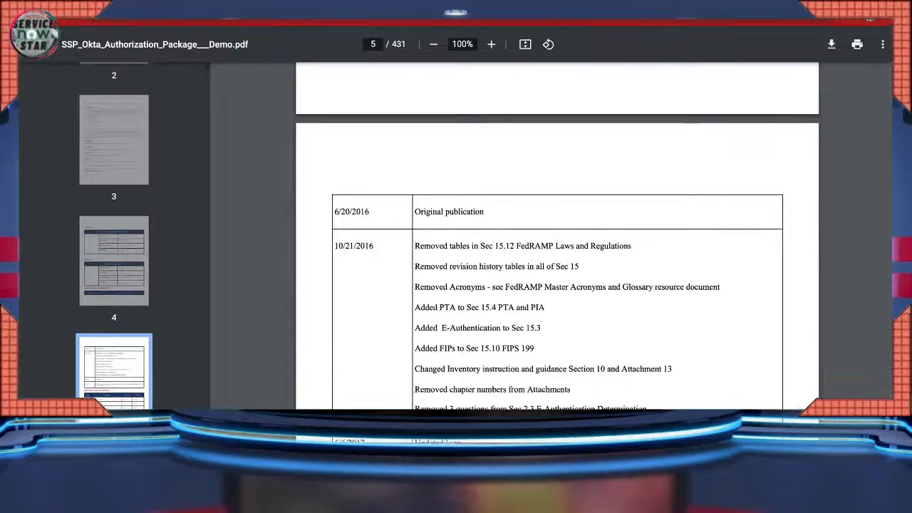
pyautogui.scroll(-10, 558, 235)
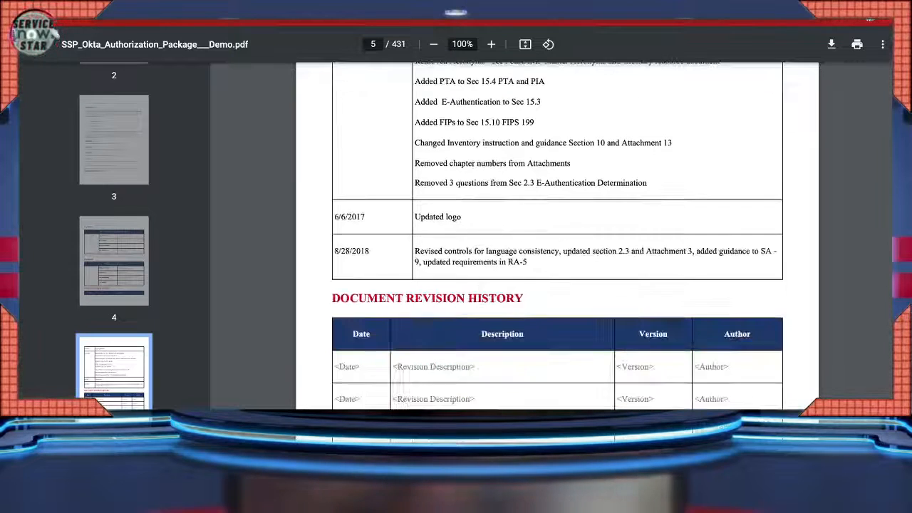
pyautogui.scroll(-5, 557, 235)
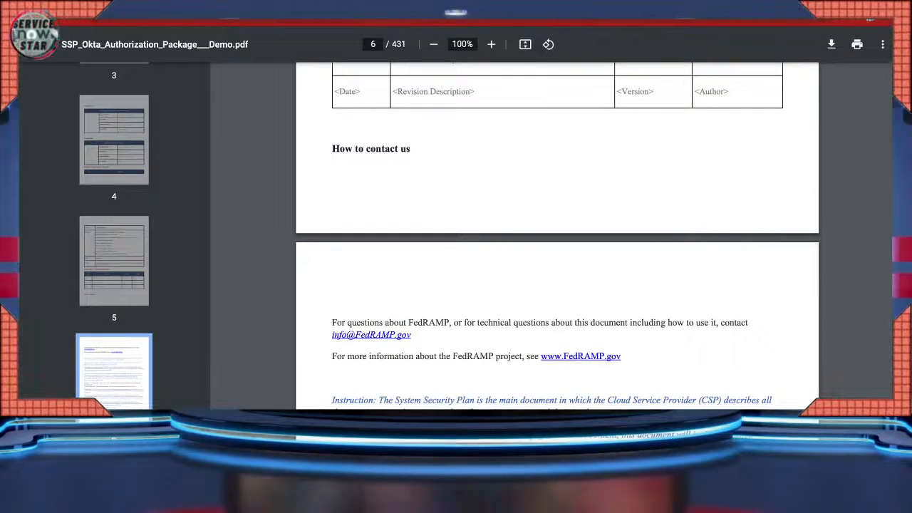
pyautogui.scroll(-20, 557, 235)
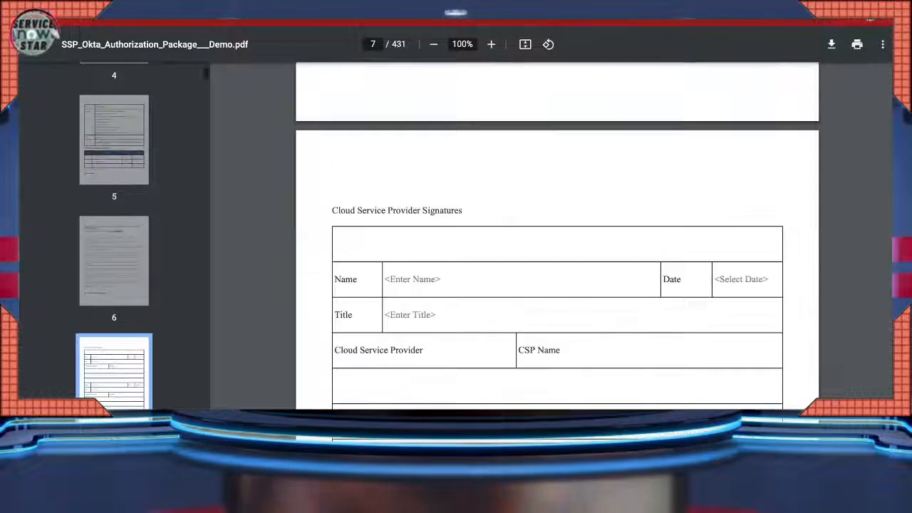
pyautogui.scroll(-20, 557, 235)
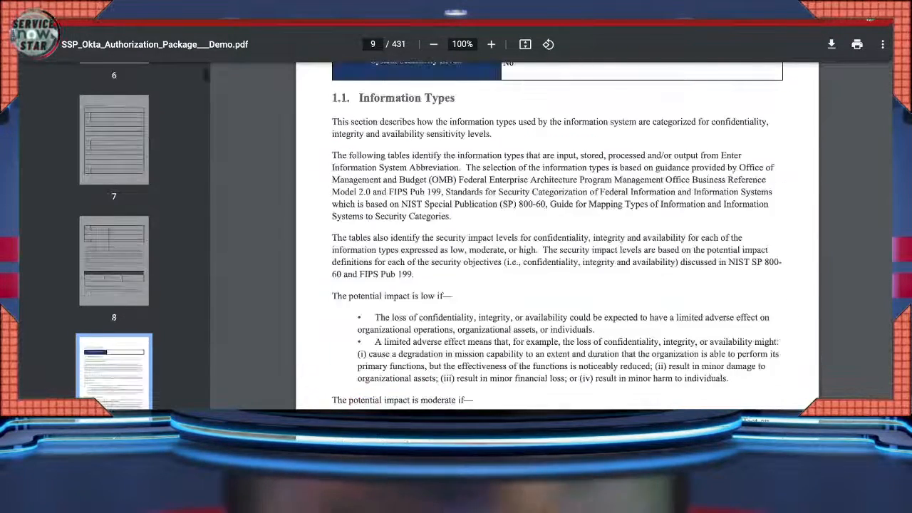
pyautogui.scroll(-15, 557, 235)
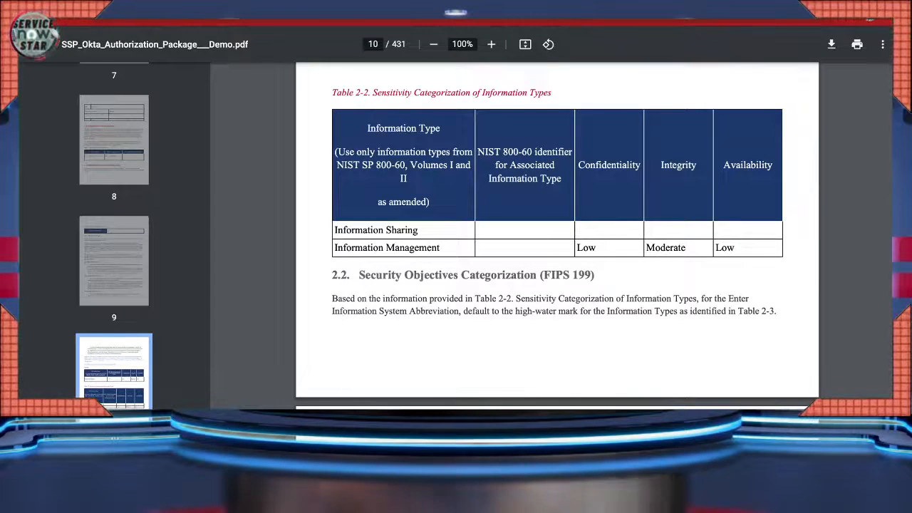
# - Continue through sections 2.3 to 8.2, reaching Table 8-3 Leveraged Authorizations
pyautogui.scroll(-8, 558, 235)
pyautogui.scroll(-10, 558, 236)
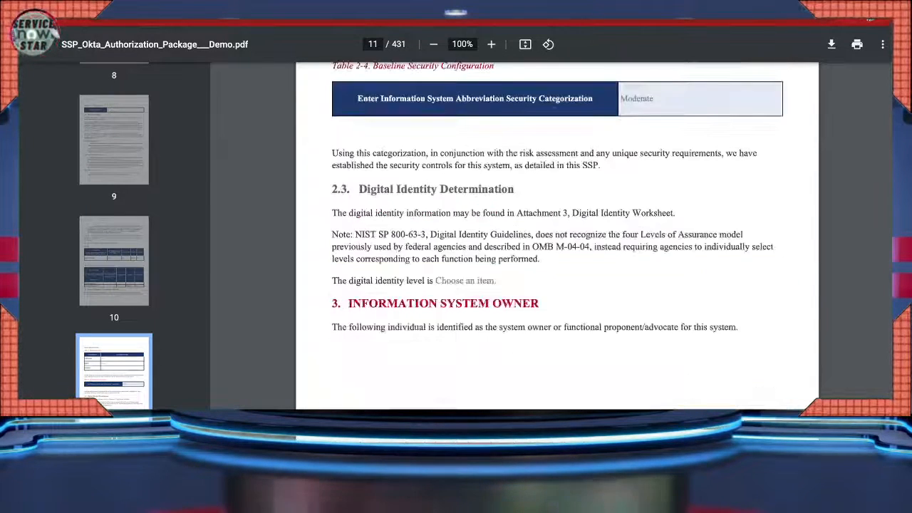
pyautogui.scroll(-10, 557, 235)
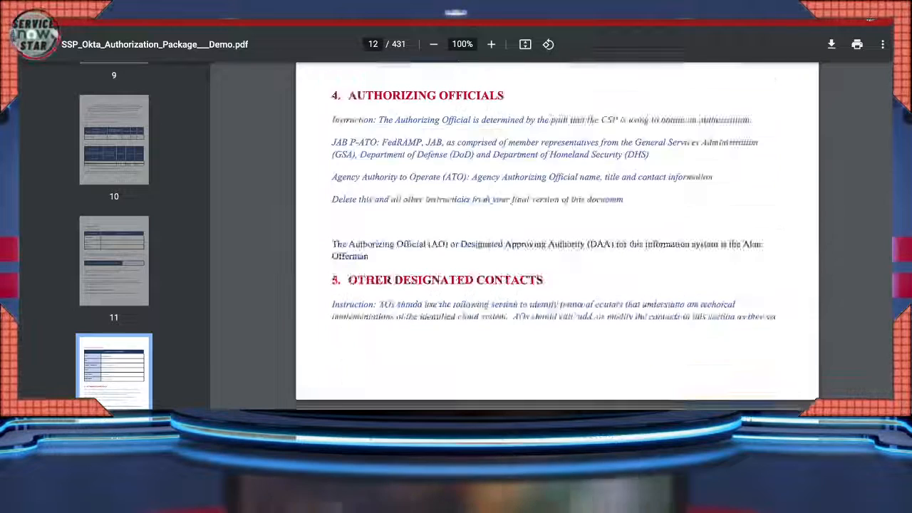
pyautogui.scroll(-10, 557, 235)
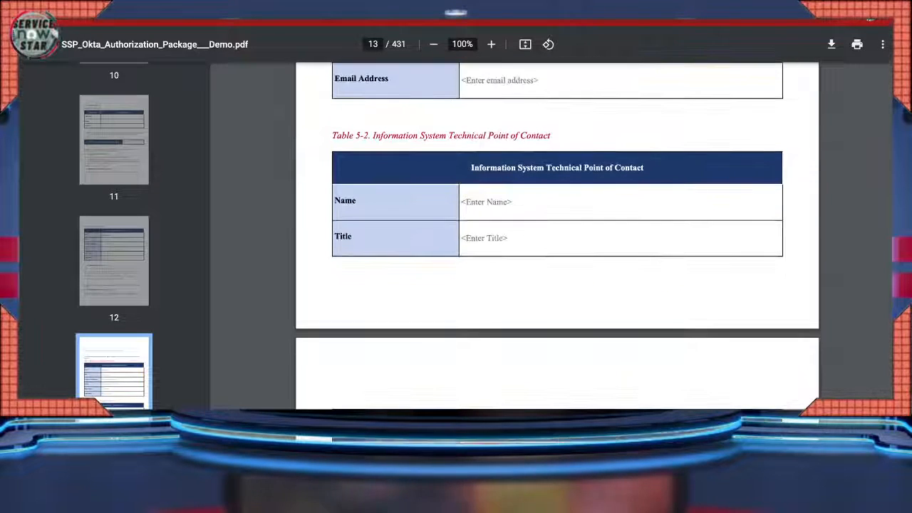
pyautogui.scroll(-10, 557, 235)
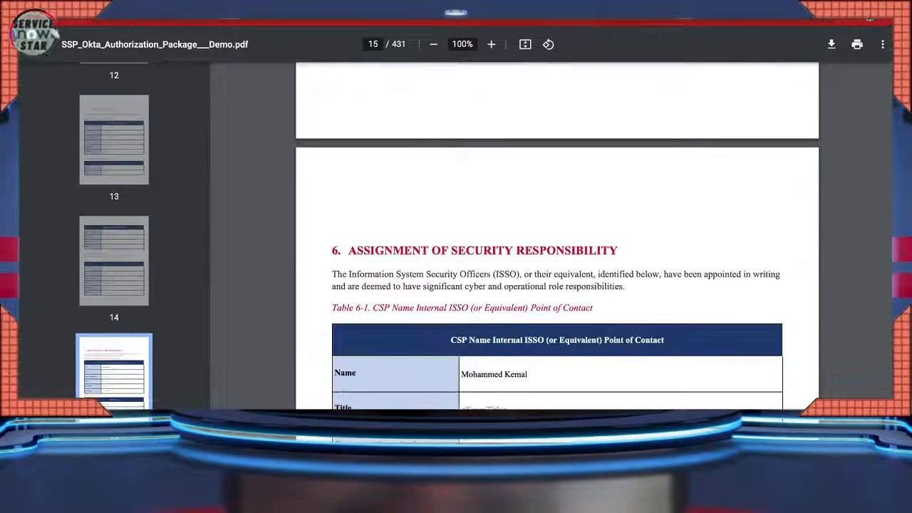
pyautogui.scroll(-10, 557, 236)
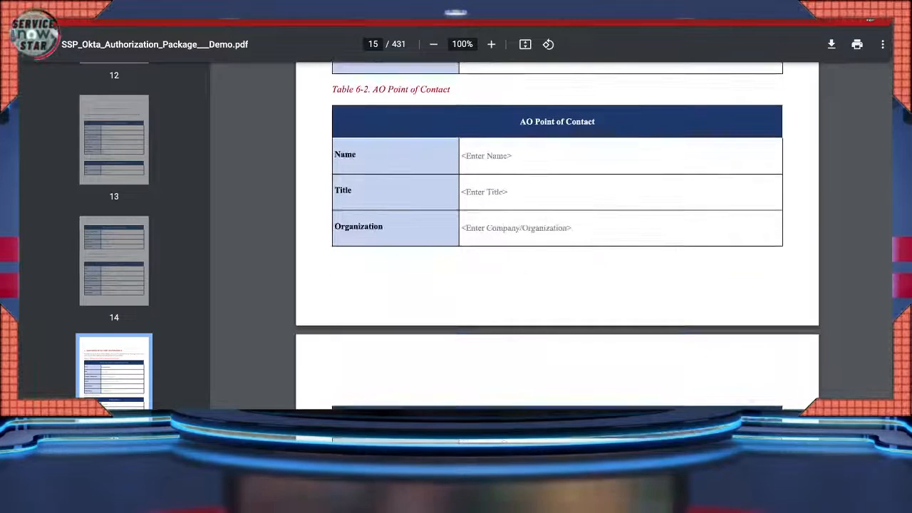
pyautogui.scroll(-3, 557, 235)
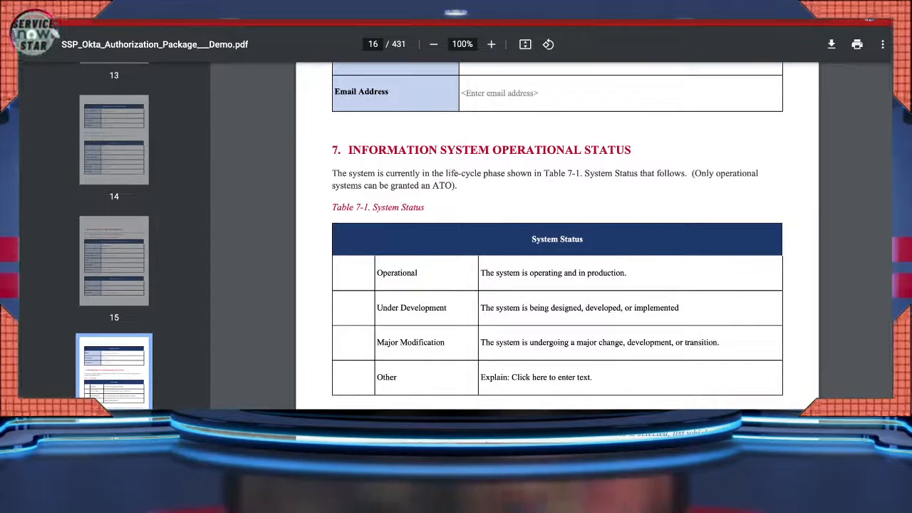
pyautogui.scroll(-7, 557, 235)
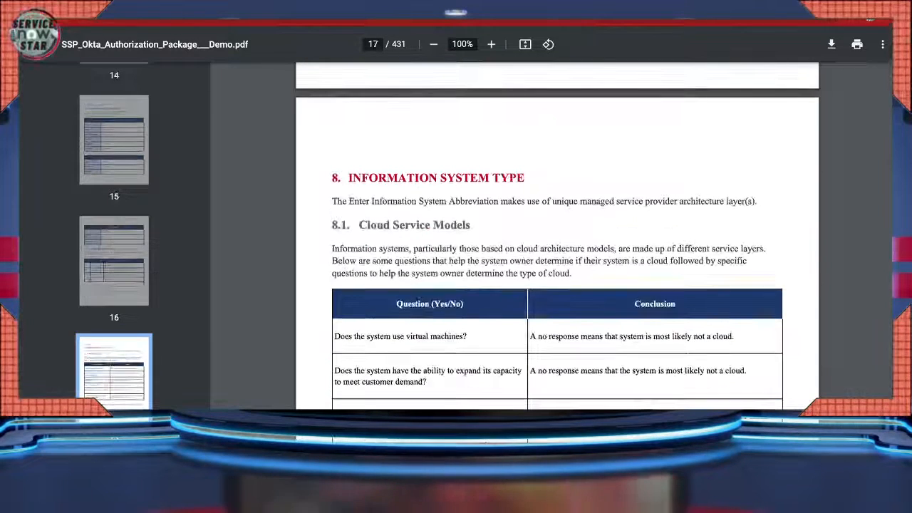
pyautogui.scroll(-10, 557, 235)
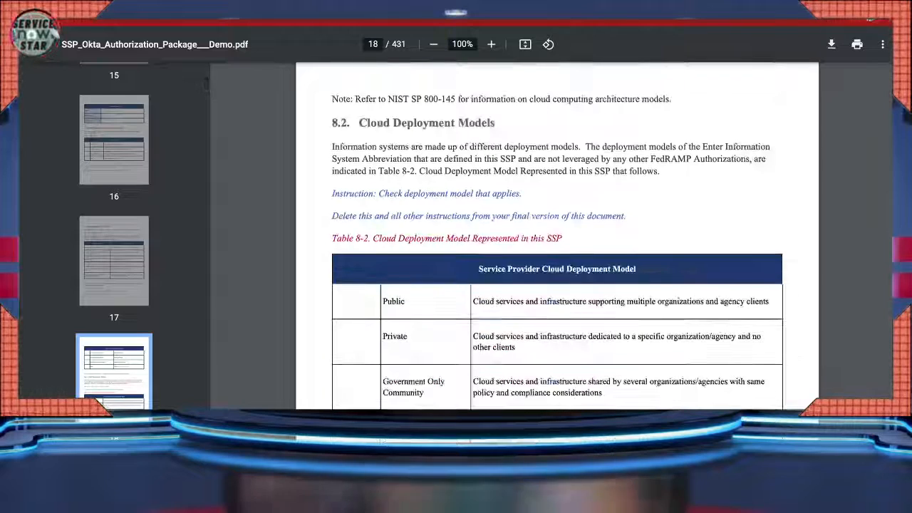
pyautogui.scroll(-10, 558, 235)
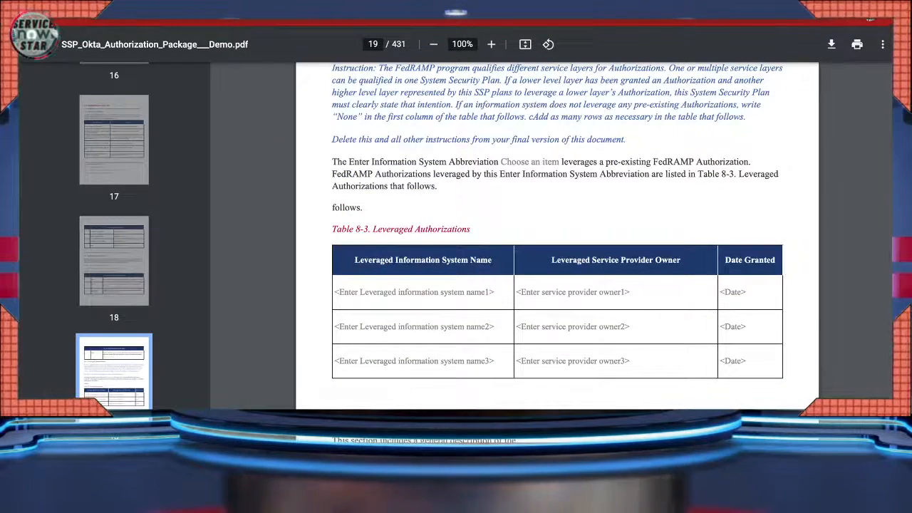
pyautogui.scroll(-15, 558, 235)
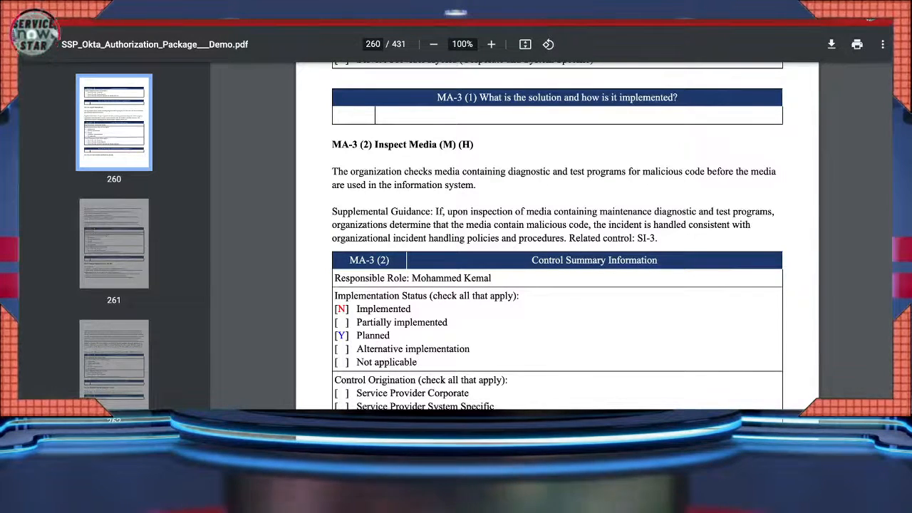
# - Scroll on to the MA-4 Nonlocal Maintenance control on page 261
pyautogui.scroll(-1, 557, 235)
pyautogui.scroll(-10, 558, 235)
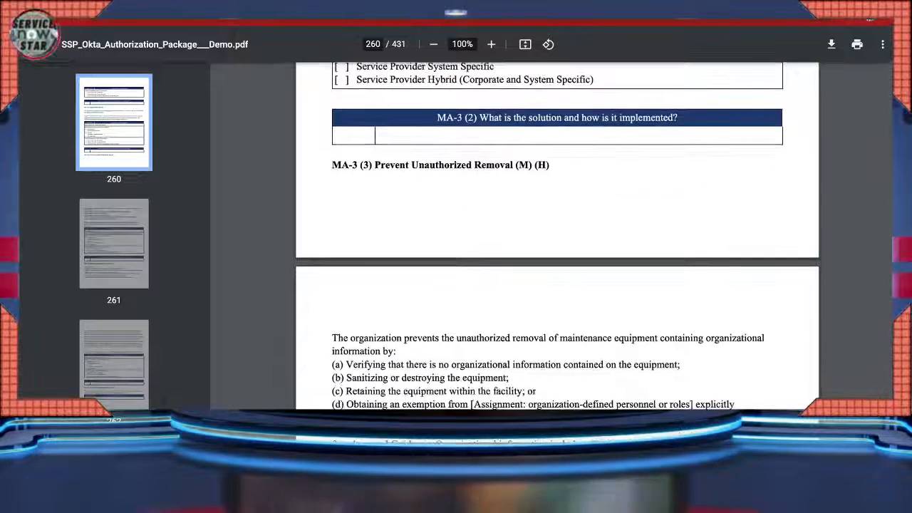
pyautogui.scroll(-4, 558, 235)
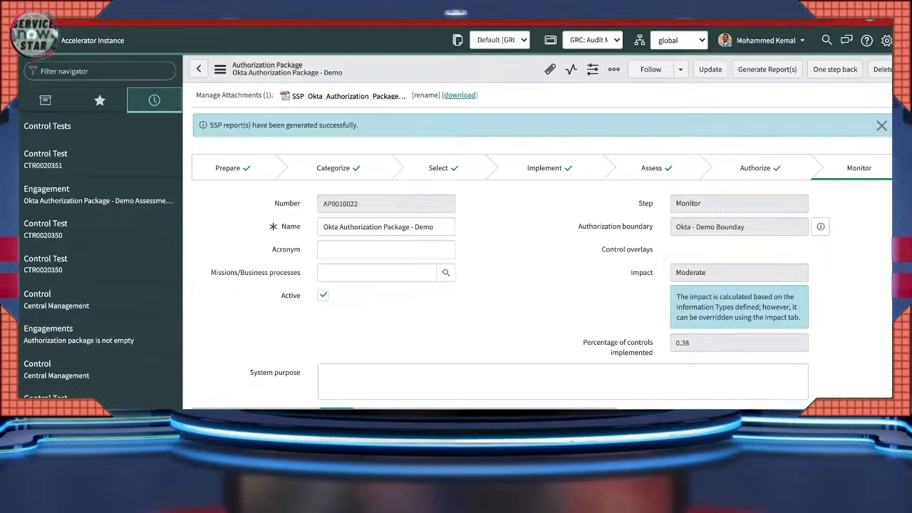
# - Bring page 261's MA-3 (3) Control Summary table, marked Not applicable, into view
pyautogui.scroll(-1, 542, 250)
pyautogui.scroll(1, 542, 249)
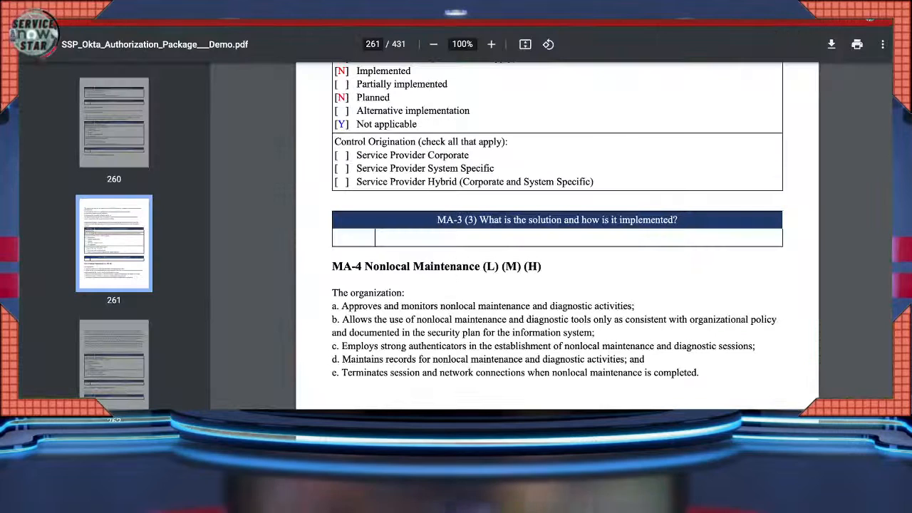
pyautogui.scroll(2, 558, 235)
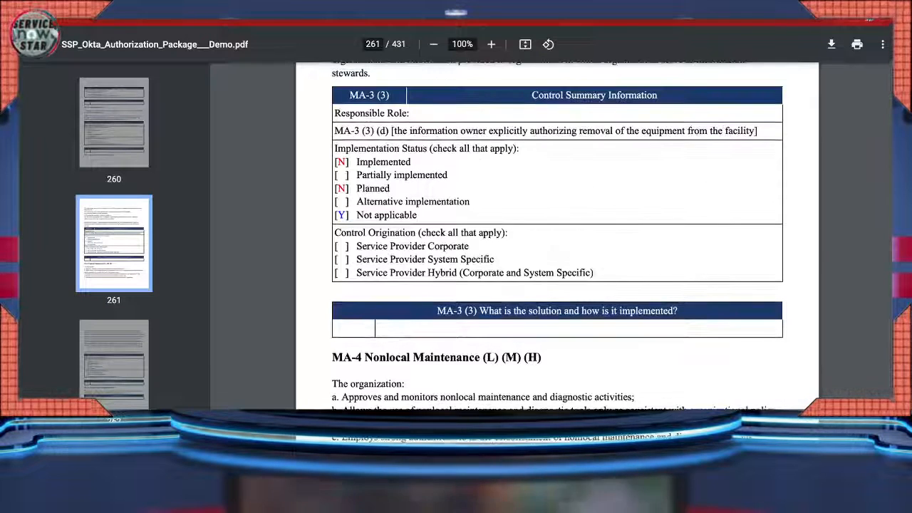